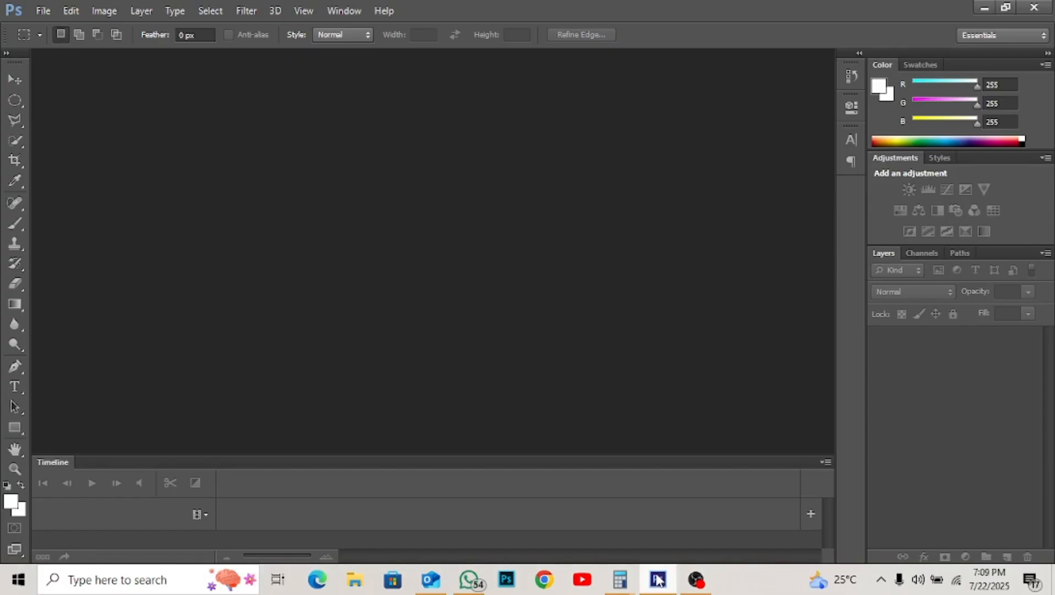
- Create a new International Paper A3 document, 297 × 420 mm at 300 pixels/inch
{"action": "key", "text": "ctrl+n"}
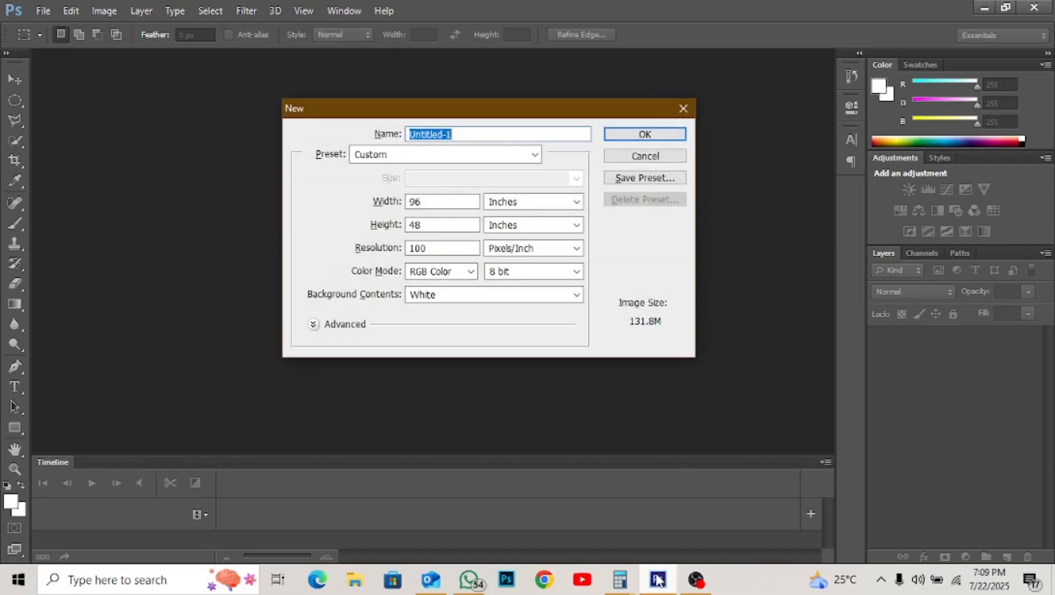
{"action": "left_click", "coordinate": [520, 155]}
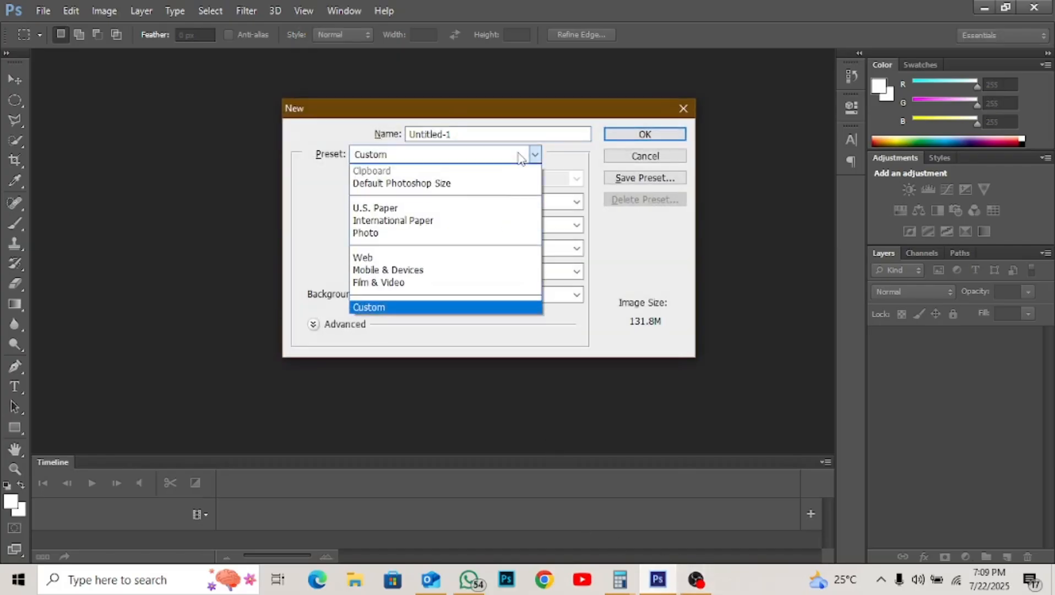
{"action": "left_click", "coordinate": [473, 220]}
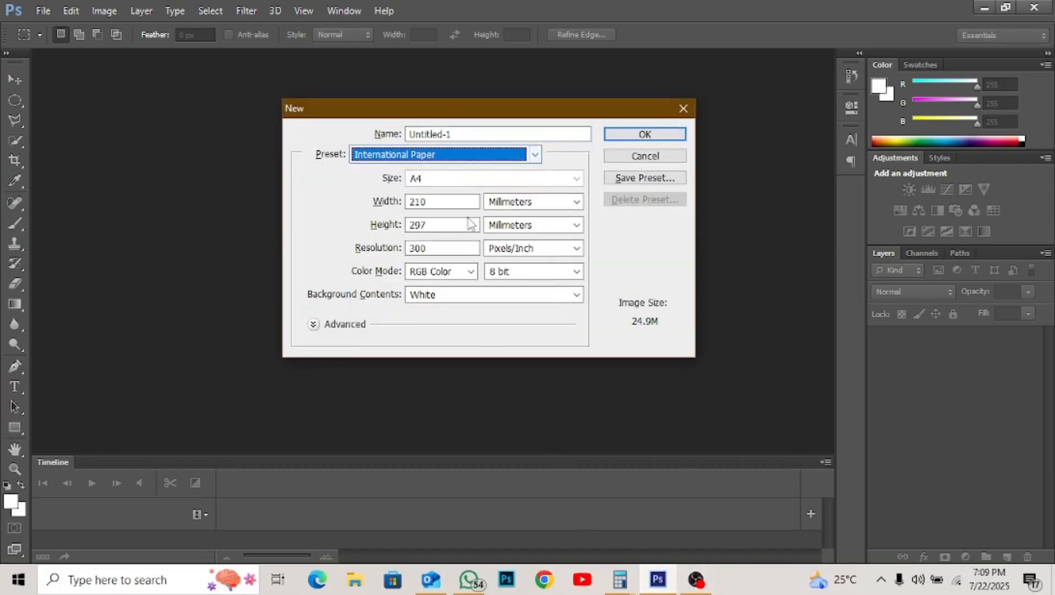
{"action": "left_click", "coordinate": [473, 188]}
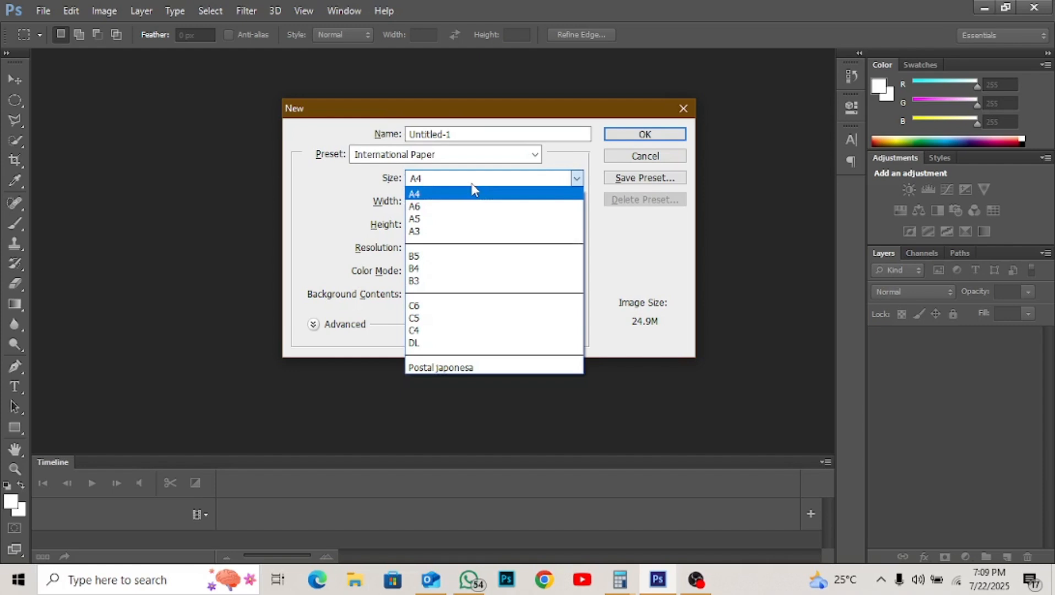
{"action": "left_click", "coordinate": [466, 232]}
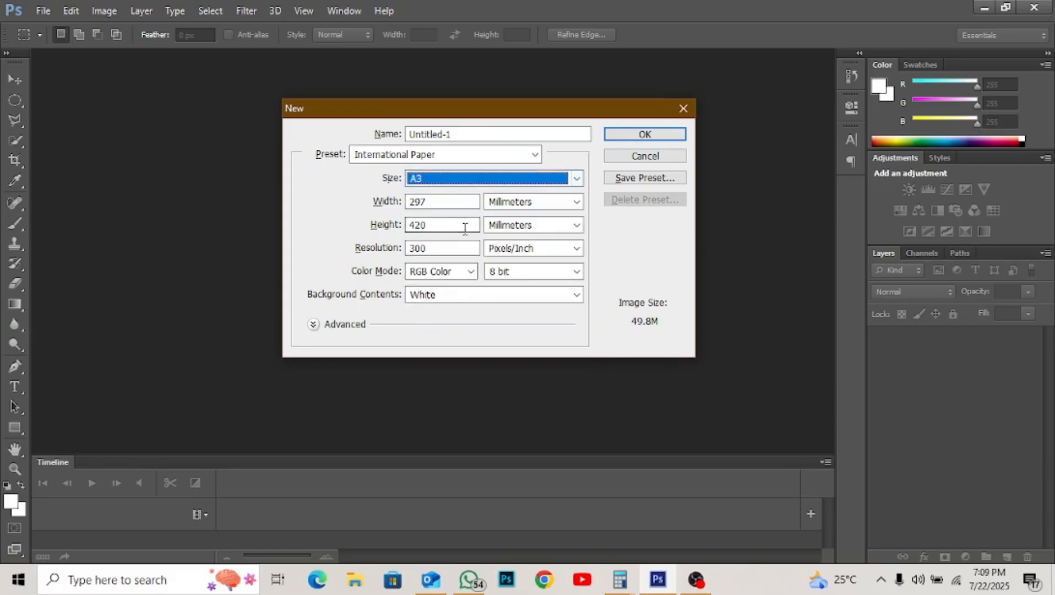
{"action": "left_click", "coordinate": [631, 137]}
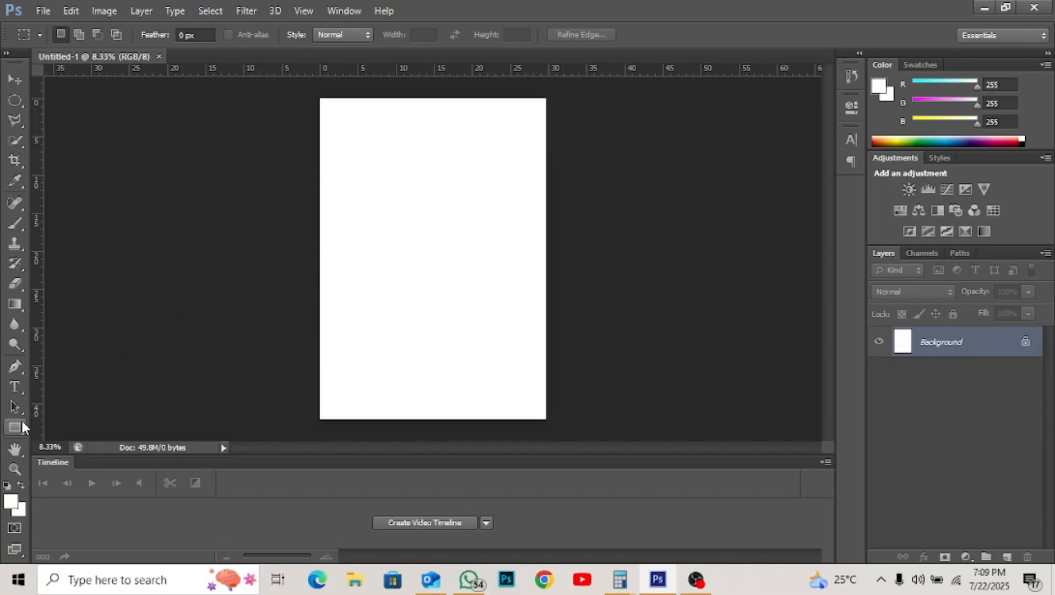
- Draw a large ellipse, Ellipse 1 (5174 × 2889 px), across the top of the page
{"action": "left_click", "coordinate": [22, 423]}
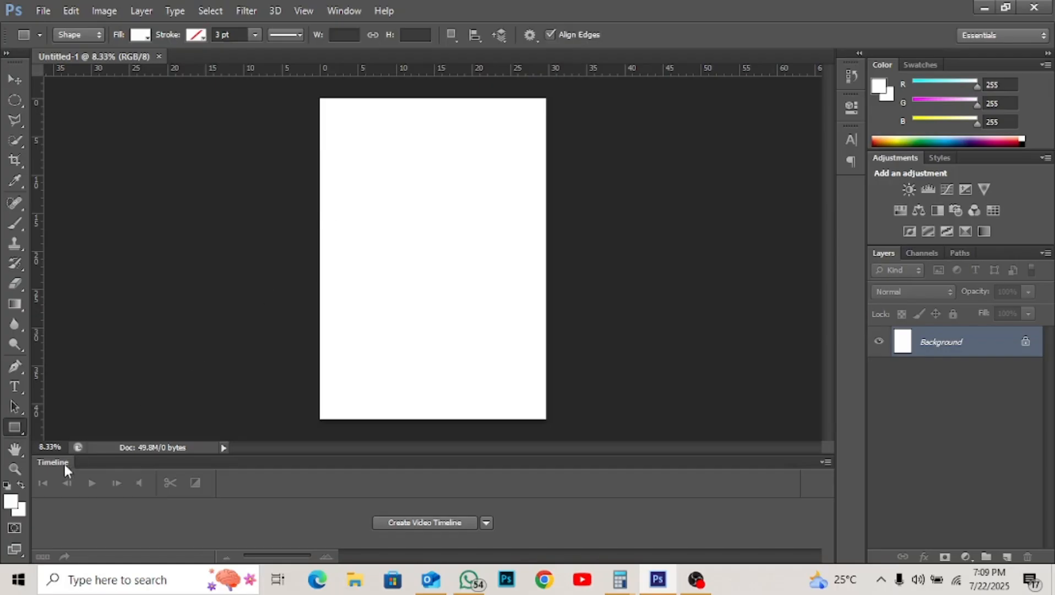
{"action": "right_click", "coordinate": [16, 430]}
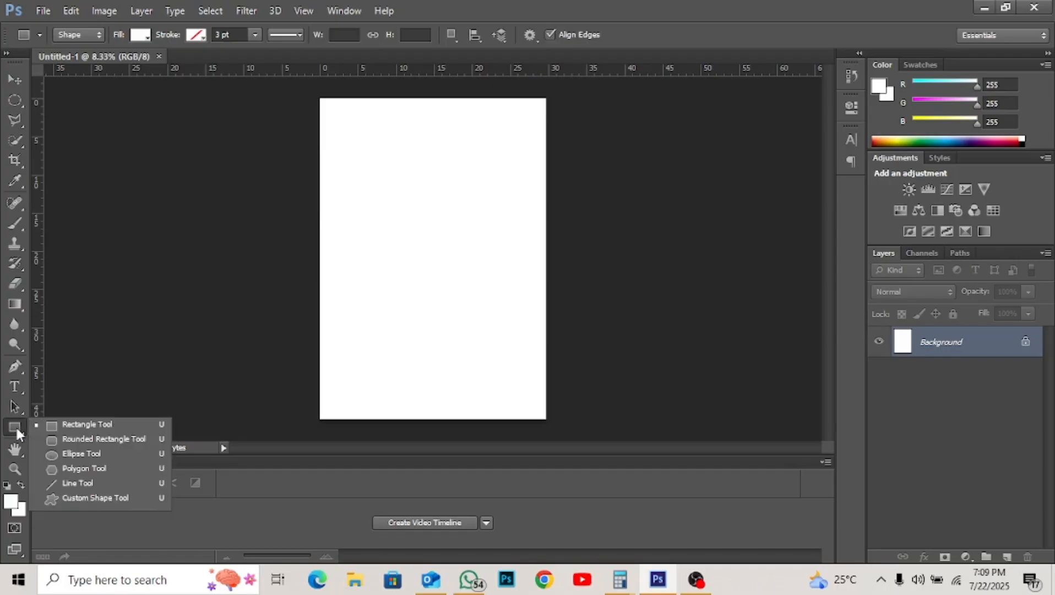
{"action": "left_click", "coordinate": [80, 454]}
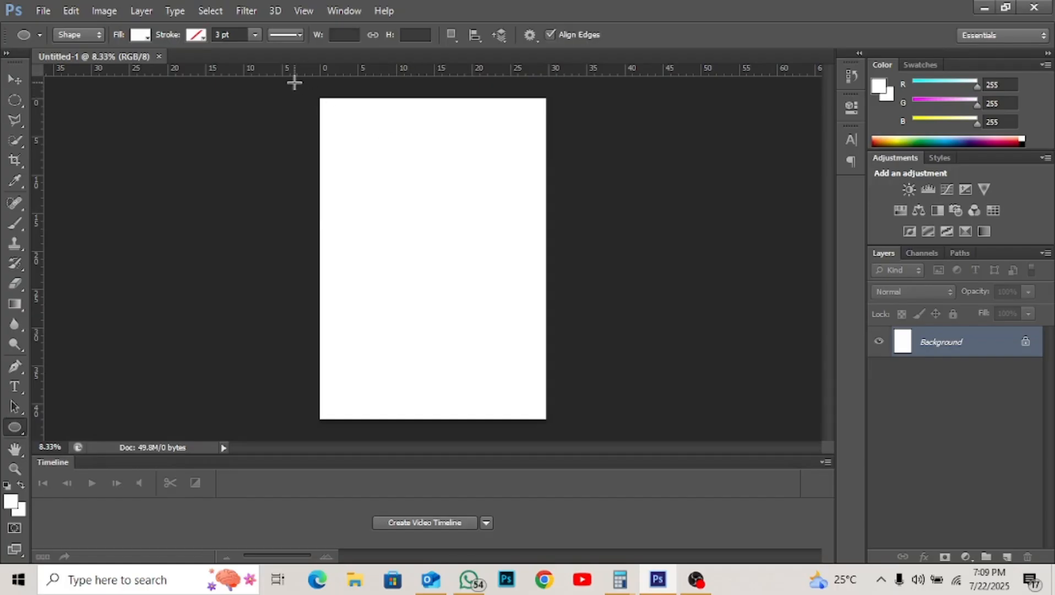
{"action": "left_click_drag", "start_coordinate": [295, 82], "coordinate": [627, 268]}
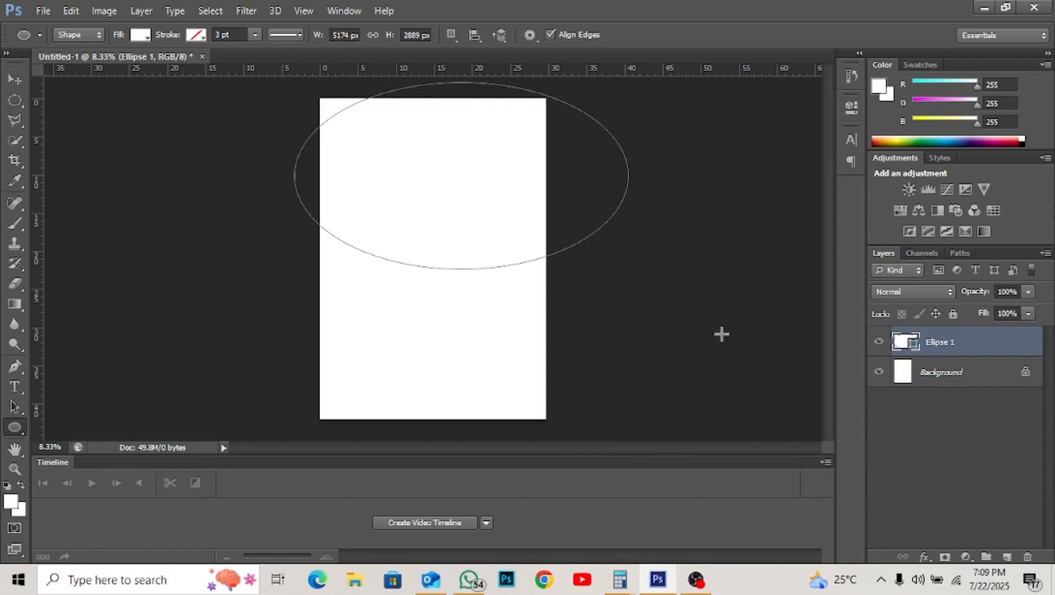
- Add a Gradient Overlay to the ellipse and set its left stop to dark navy #07013c
{"action": "left_click", "coordinate": [924, 556]}
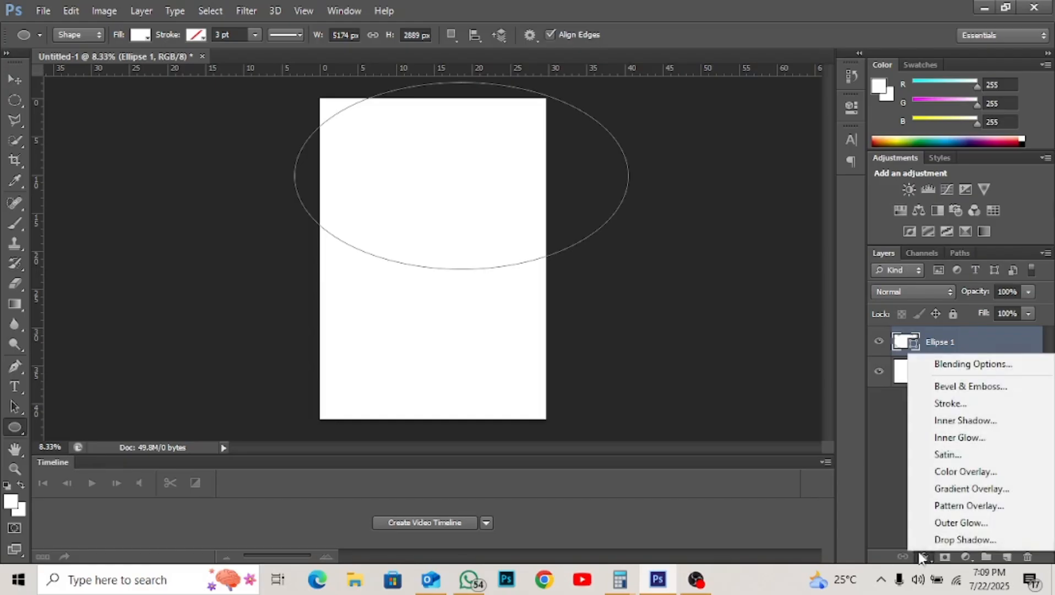
{"action": "left_click", "coordinate": [947, 492]}
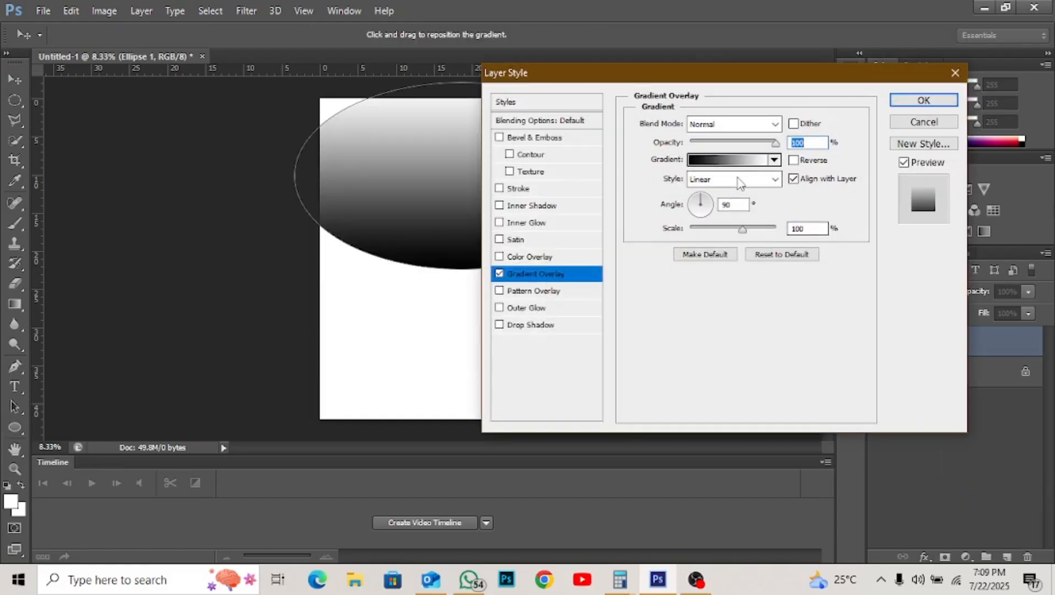
{"action": "left_click", "coordinate": [730, 165]}
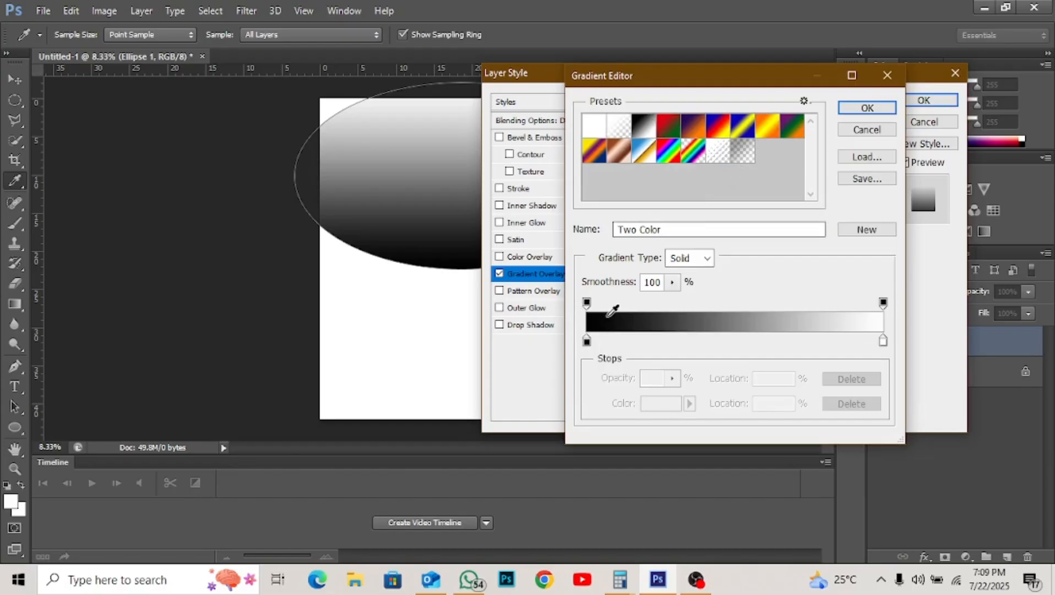
{"action": "left_click", "coordinate": [587, 343]}
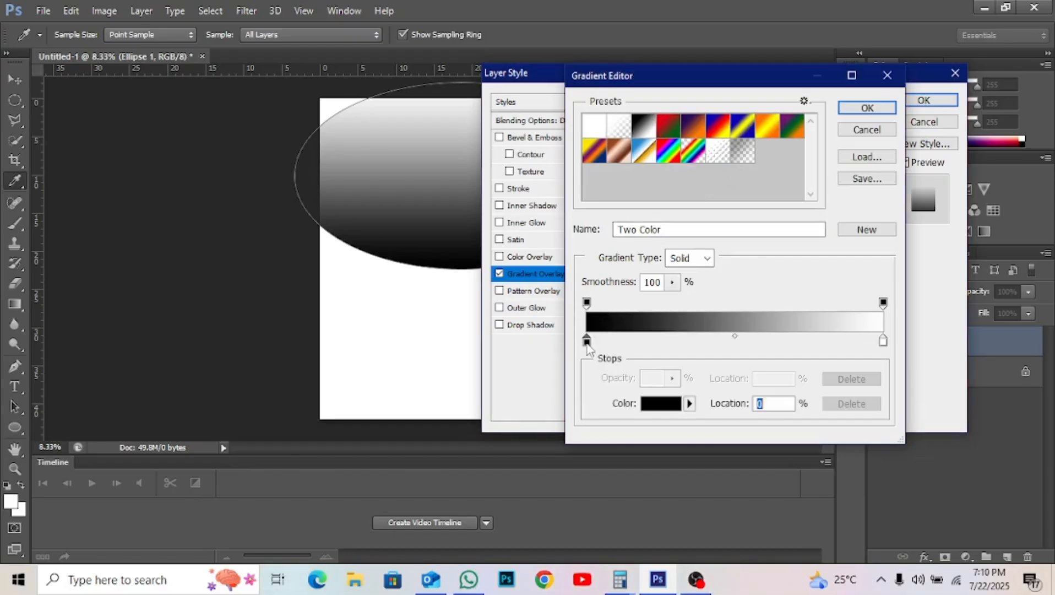
{"action": "left_click", "coordinate": [651, 409]}
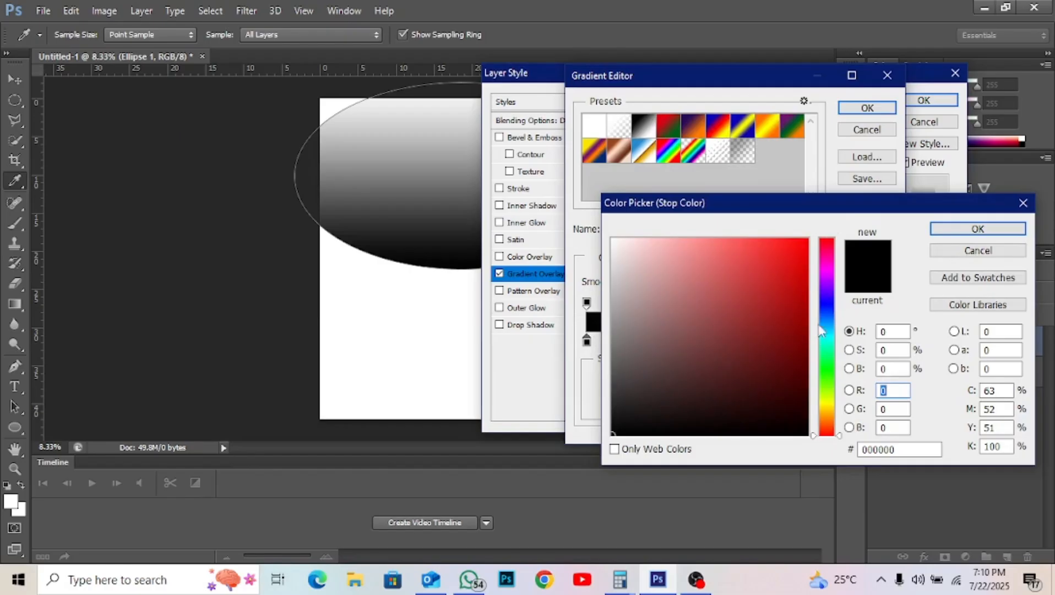
{"action": "left_click", "coordinate": [831, 301]}
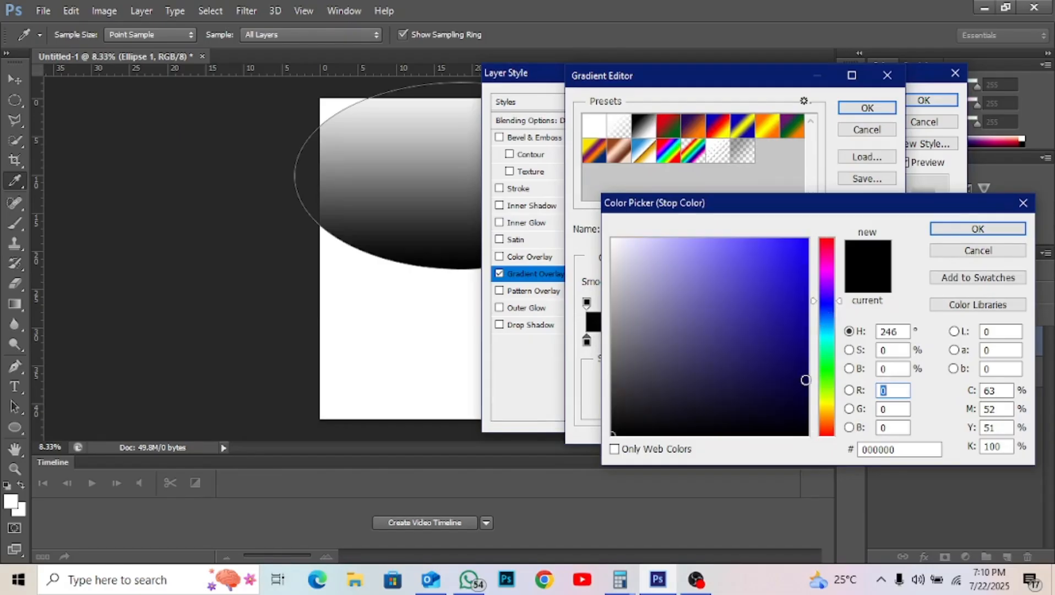
{"action": "left_click", "coordinate": [803, 390]}
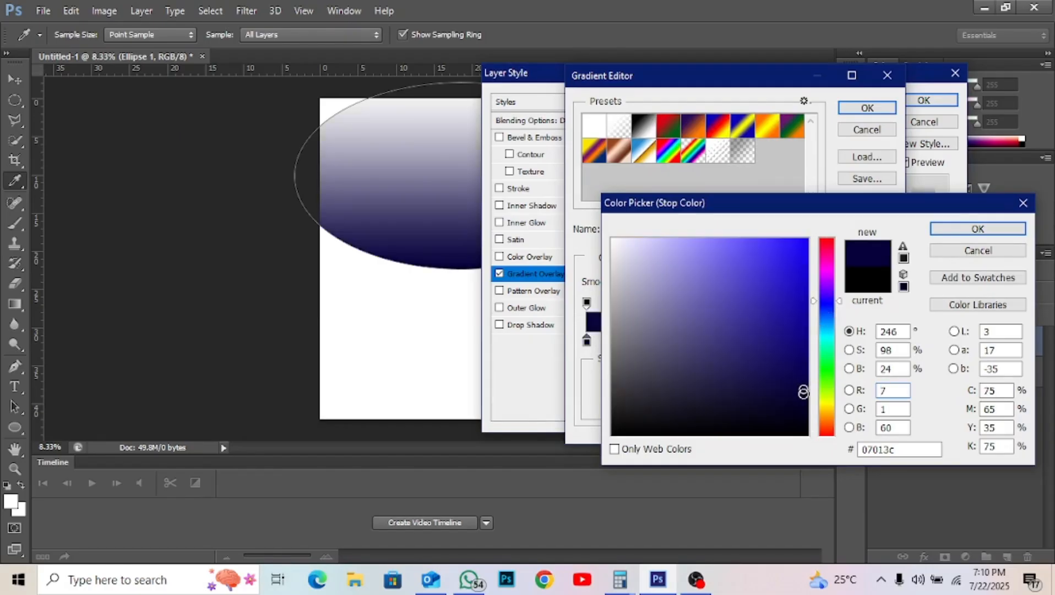
{"action": "left_click", "coordinate": [803, 394]}
{"action": "key", "text": "Return"}
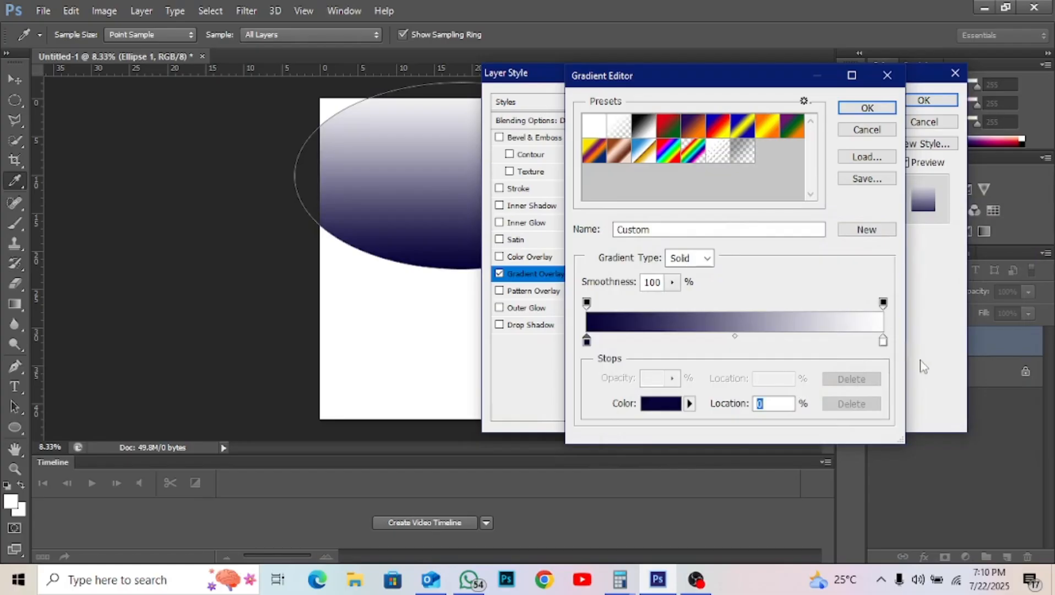
- Set the right gradient stop to brighter navy #051483 and accept the gradient
{"action": "left_click", "coordinate": [883, 342]}
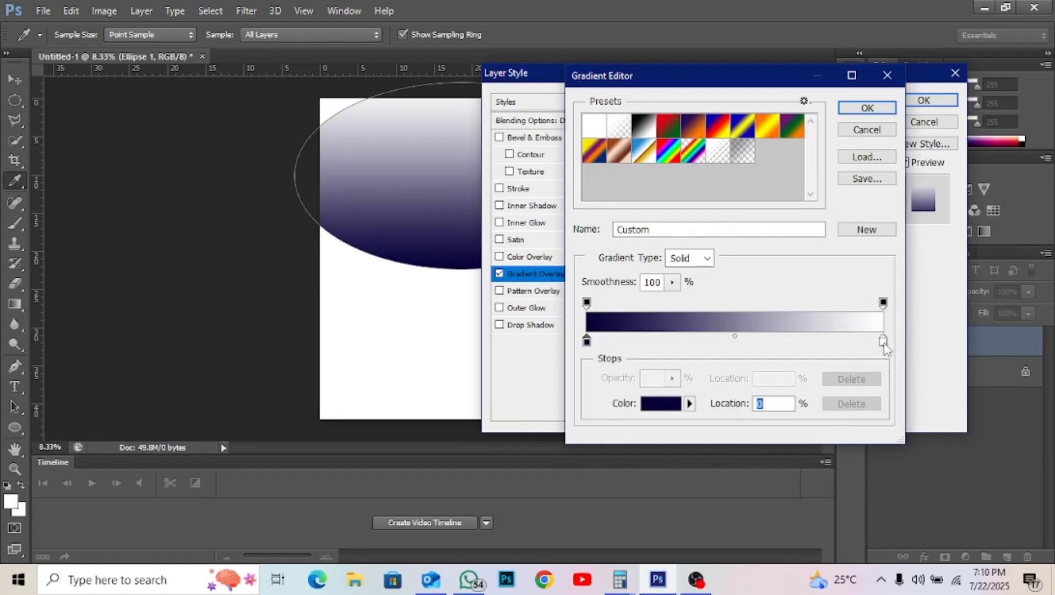
{"action": "left_click", "coordinate": [653, 411]}
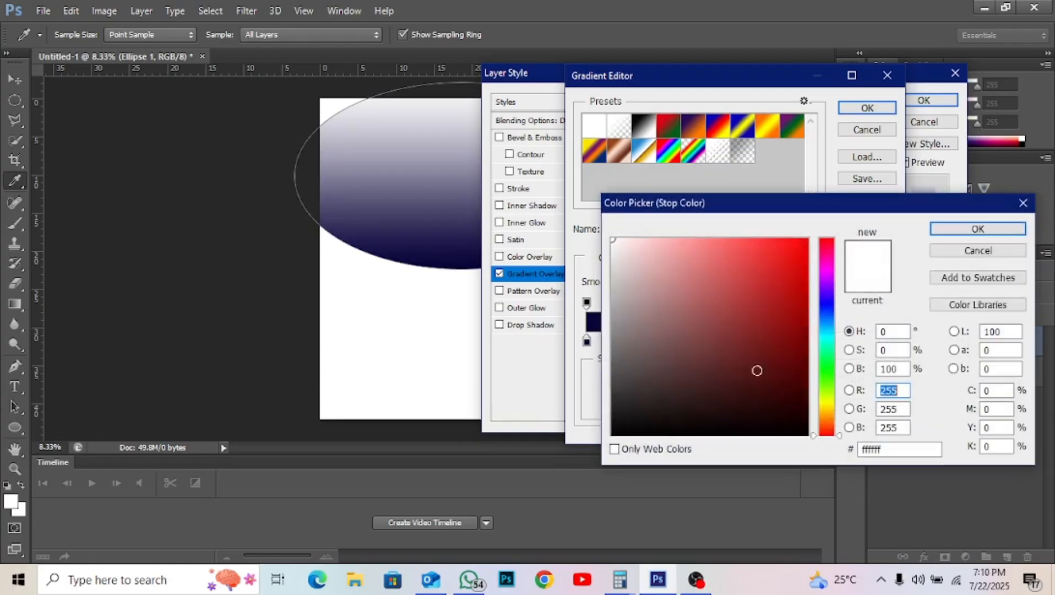
{"action": "left_click", "coordinate": [825, 307]}
{"action": "left_click", "coordinate": [802, 335]}
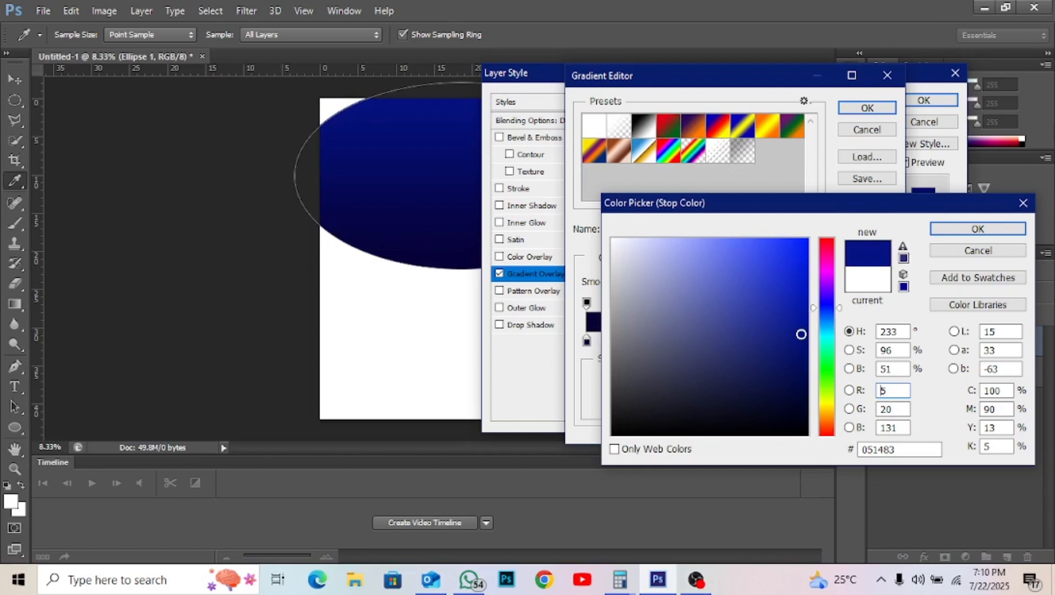
{"action": "key", "text": "Return"}
{"action": "key", "text": "Return"}
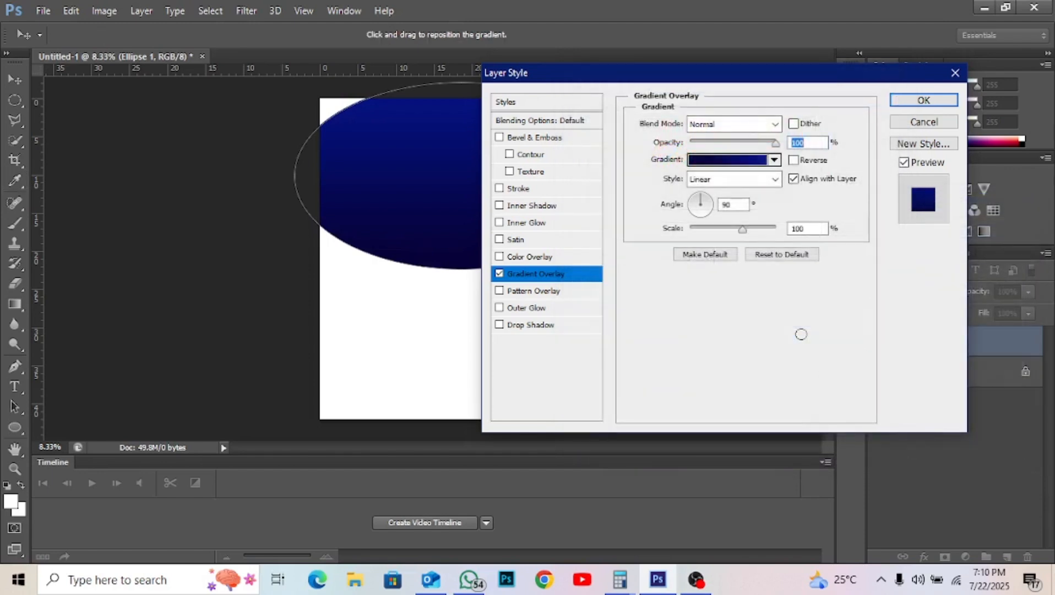
{"action": "key", "text": "Return"}
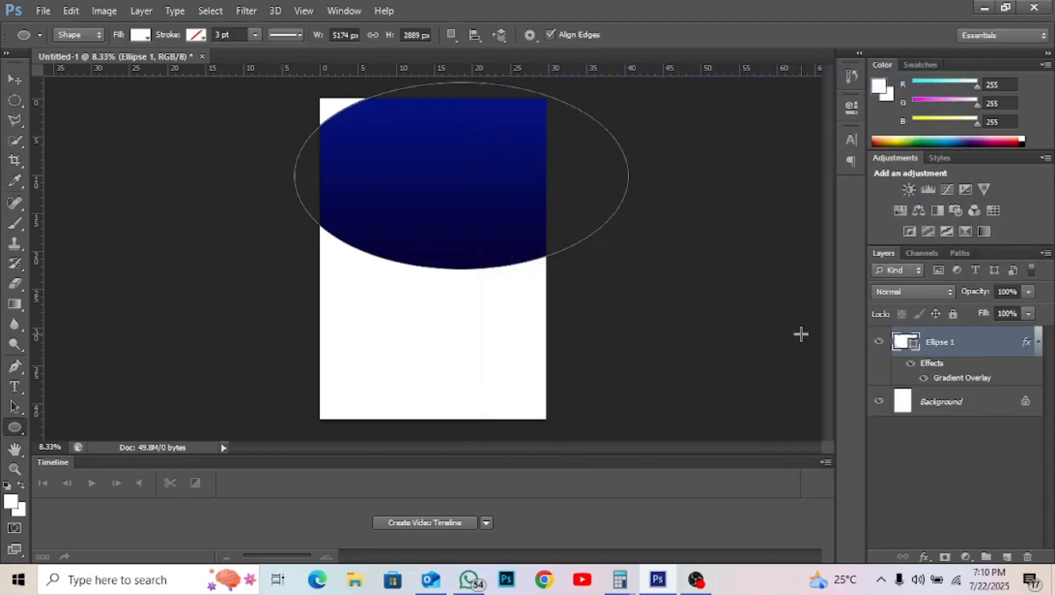
- Move the navy ellipse up to cap the page top, then duplicate it as Ellipse 1 copy
{"action": "key", "text": "v"}
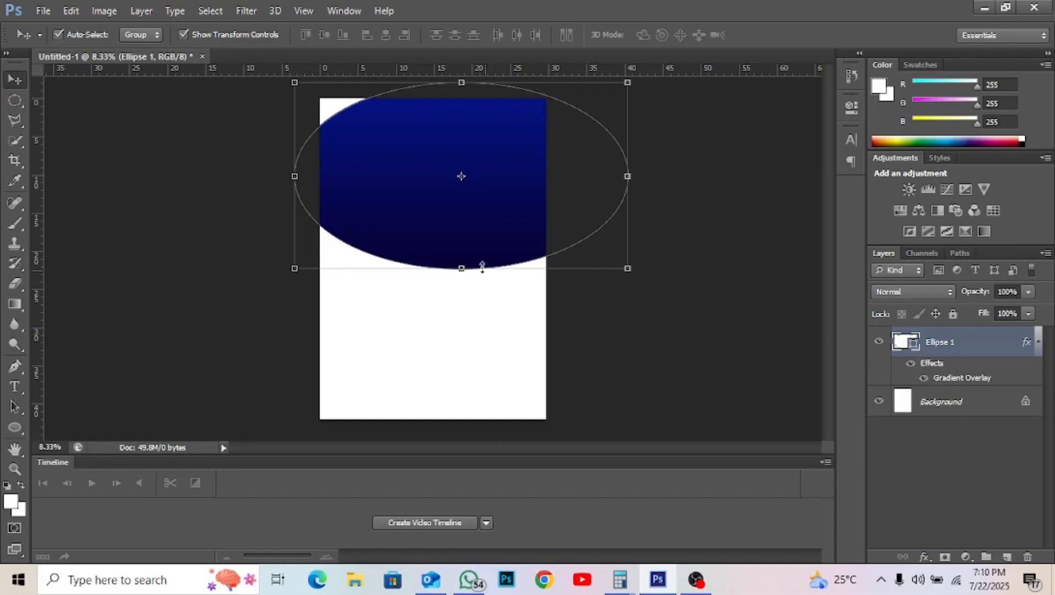
{"action": "left_click_drag", "start_coordinate": [491, 242], "coordinate": [466, 182]}
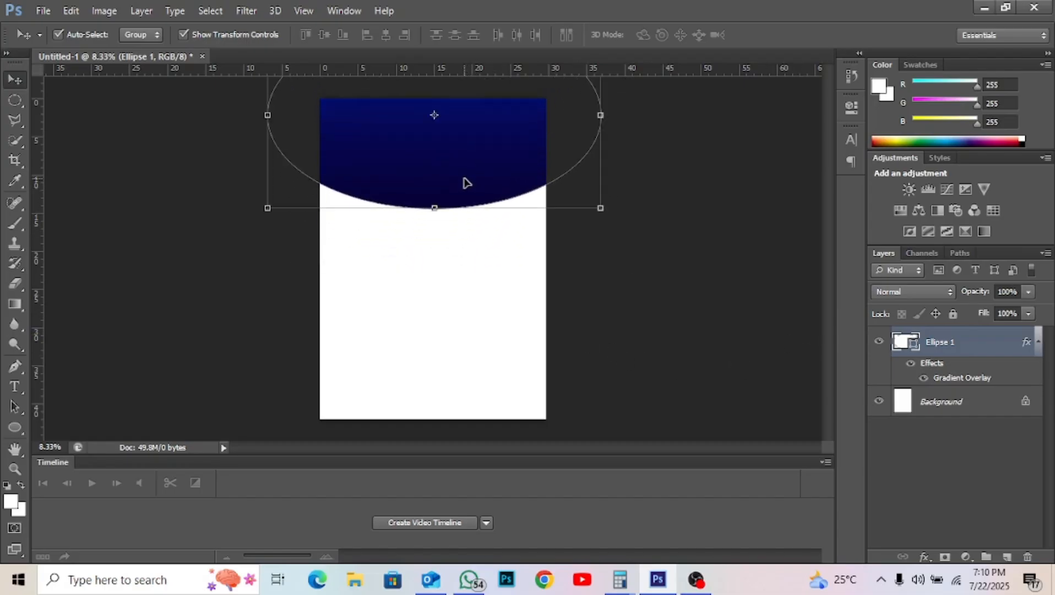
{"action": "key", "text": "ctrl+minus"}
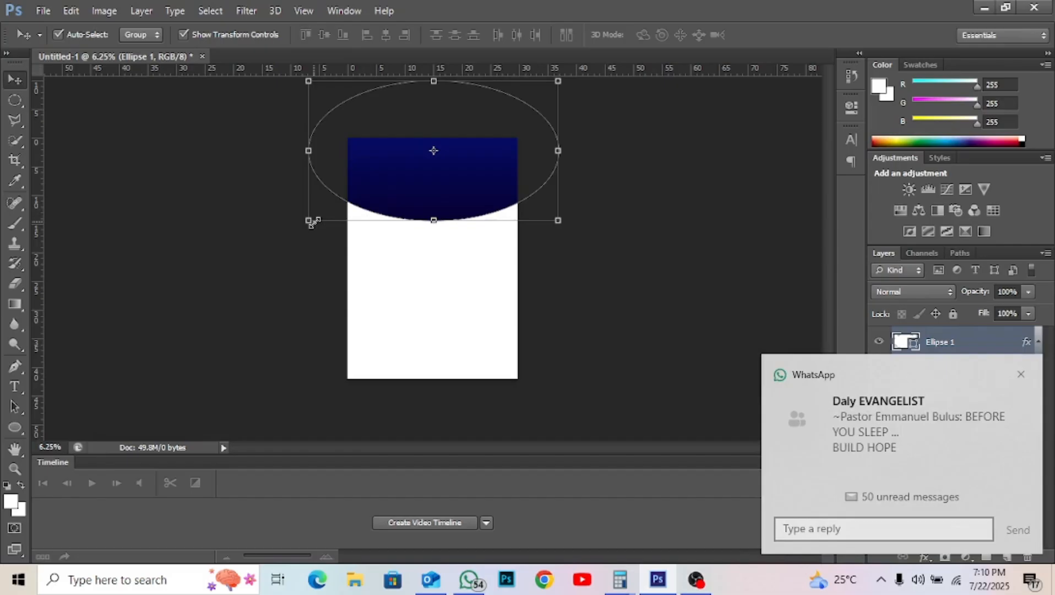
{"action": "left_click", "coordinate": [310, 222]}
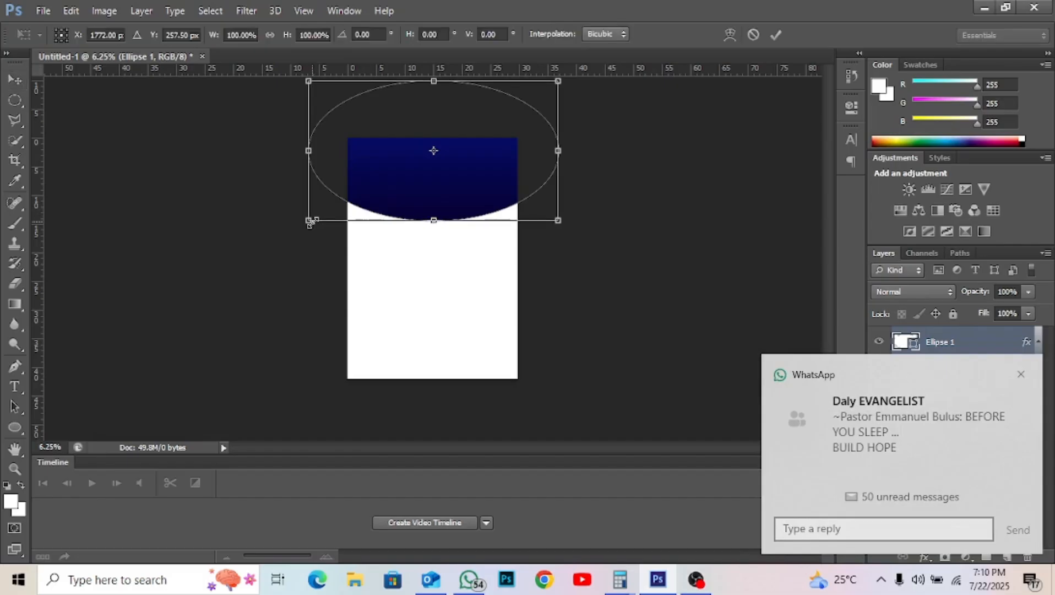
{"action": "left_click_drag", "start_coordinate": [310, 221], "coordinate": [218, 244]}
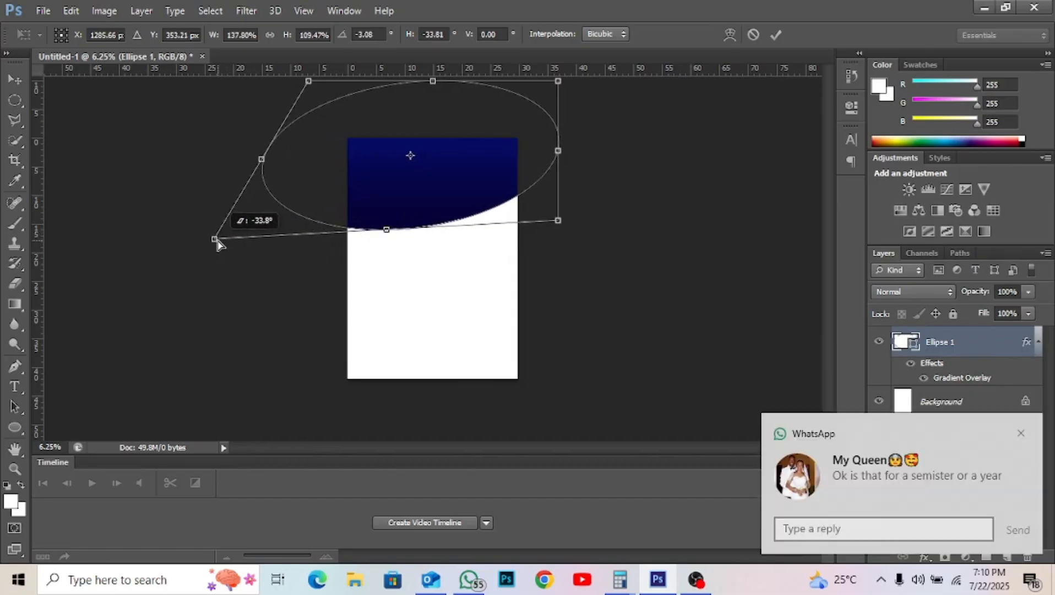
{"action": "left_click_drag", "start_coordinate": [217, 244], "coordinate": [205, 249]}
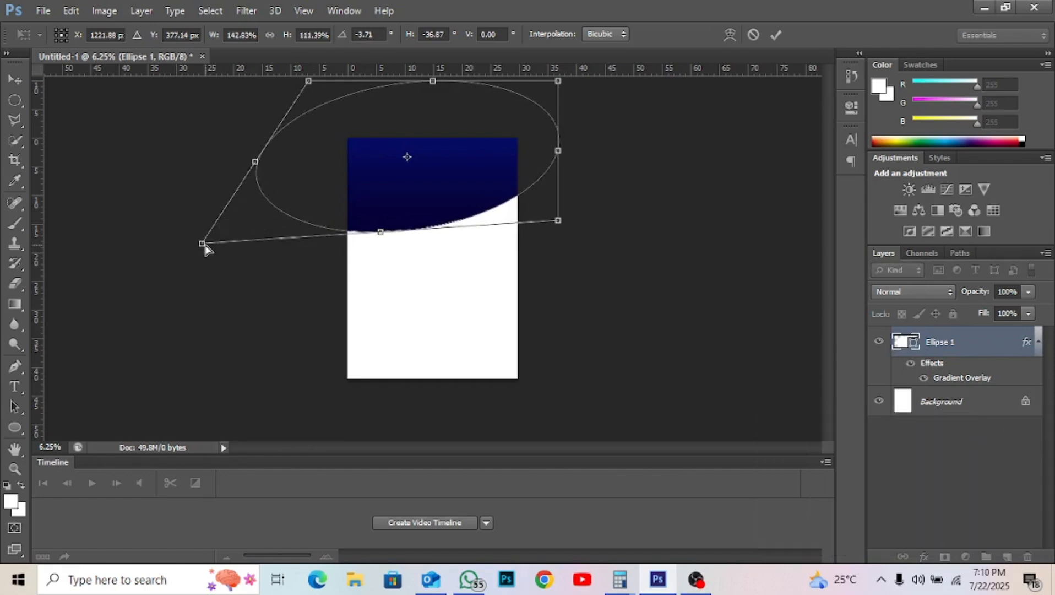
{"action": "key", "text": "Escape"}
{"action": "left_click_drag", "start_coordinate": [486, 165], "coordinate": [493, 165]}
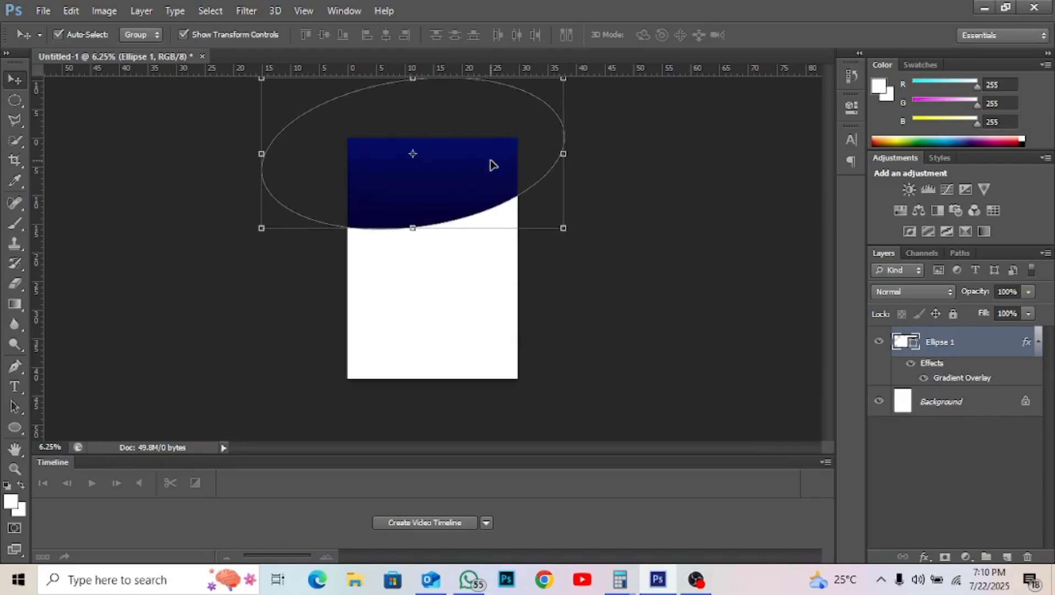
{"action": "key", "text": "ctrl+j"}
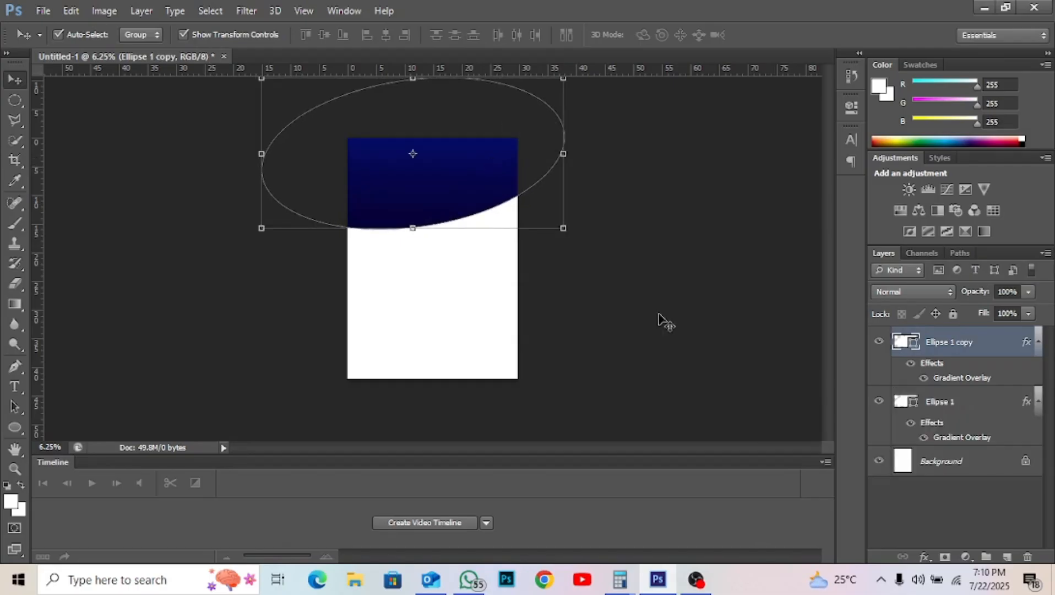
- Give Ellipse 1 copy a yellow #fff000 Color Overlay
{"action": "left_click", "coordinate": [924, 557]}
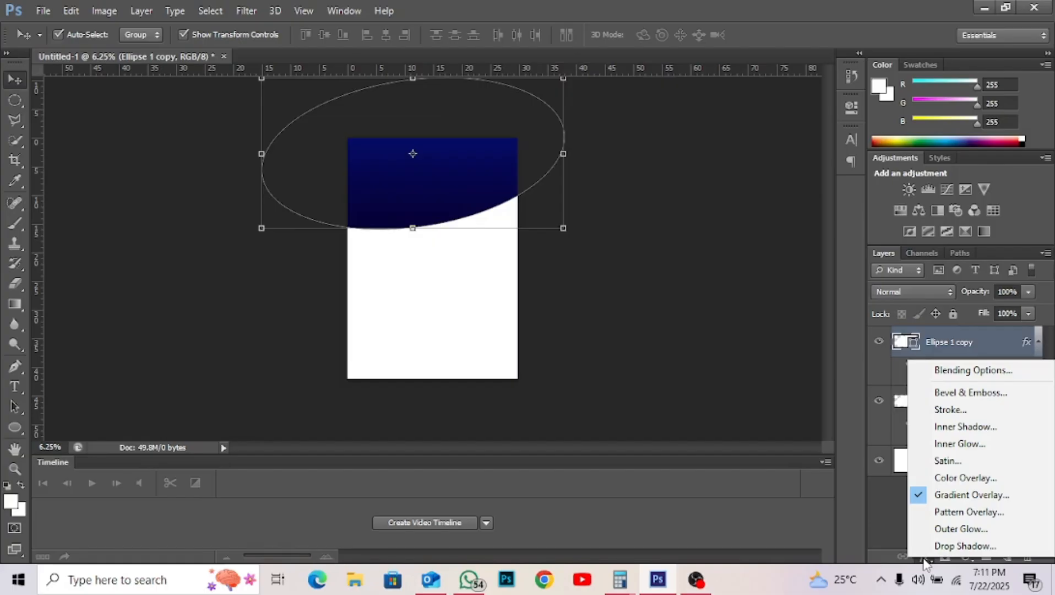
{"action": "left_click", "coordinate": [945, 478]}
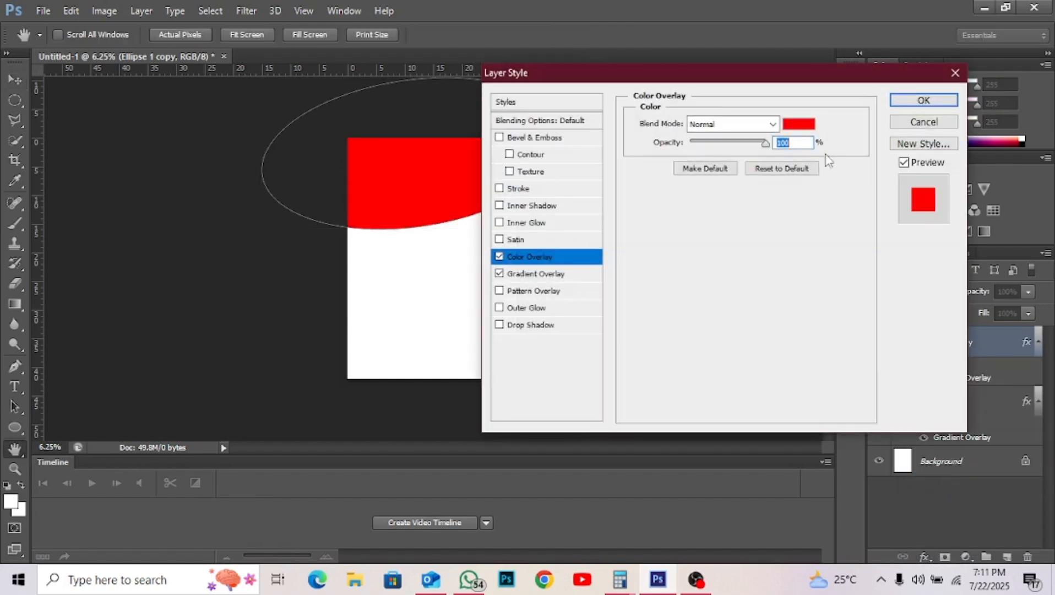
{"action": "left_click", "coordinate": [804, 128]}
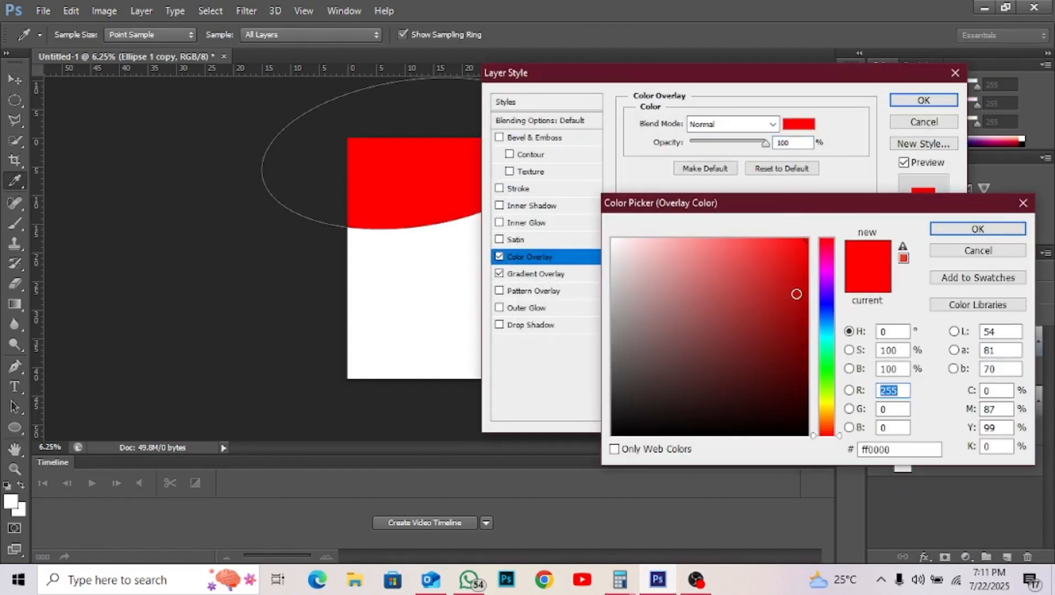
{"action": "left_click", "coordinate": [827, 404]}
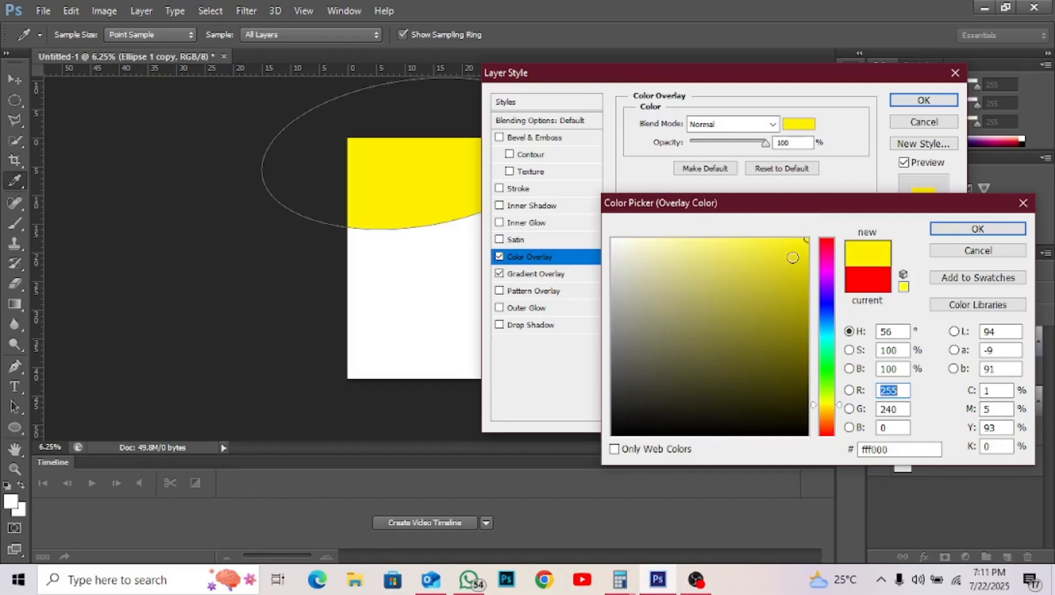
{"action": "left_click", "coordinate": [974, 228]}
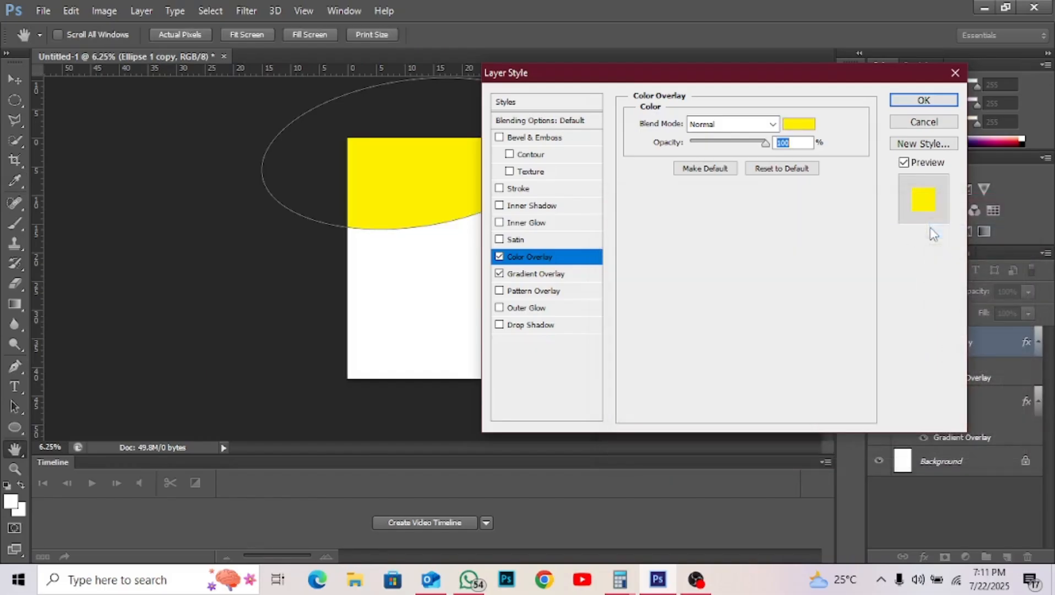
{"action": "left_click", "coordinate": [907, 101]}
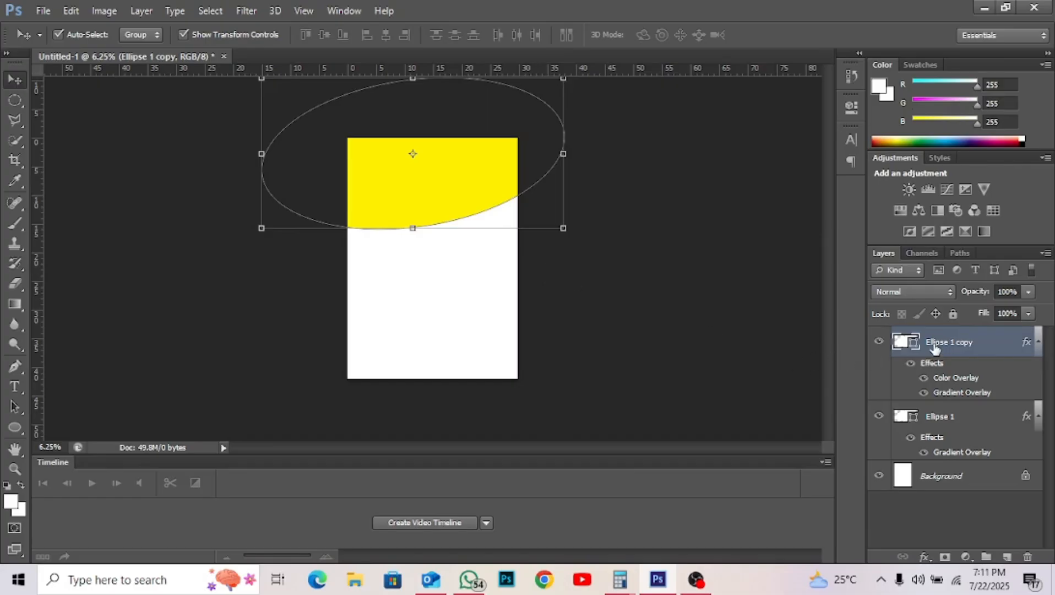
- Place Ellipse 1 copy beneath Ellipse 1 and nudge it down to reveal a yellow crescent
{"action": "left_click_drag", "start_coordinate": [934, 347], "coordinate": [943, 430]}
{"action": "left_click_drag", "start_coordinate": [929, 352], "coordinate": [934, 438]}
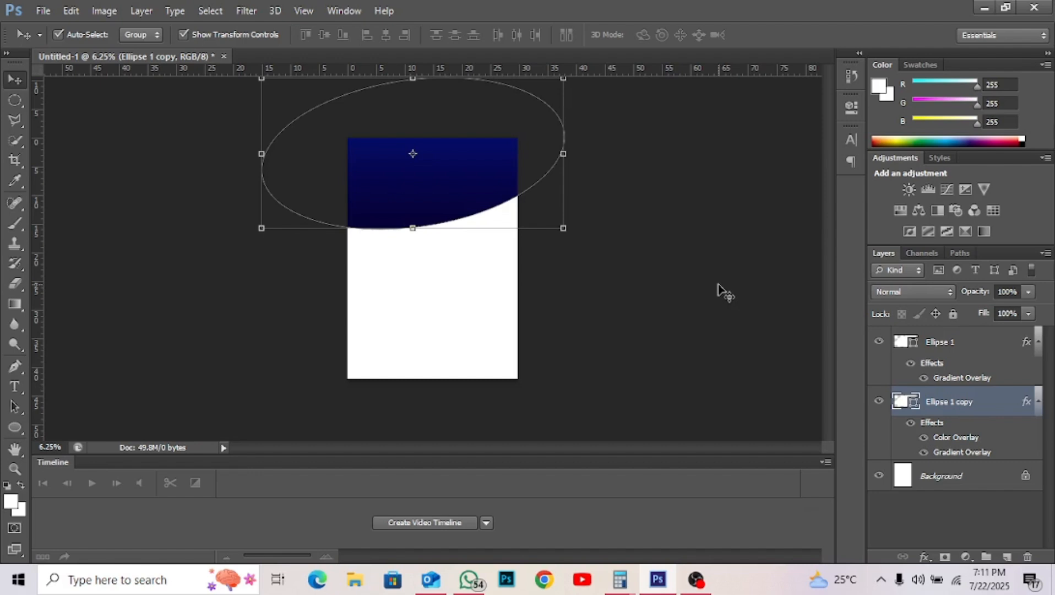
{"action": "key", "text": "shift+Down"}
{"action": "key", "text": "shift+Down"}
{"action": "key", "text": "shift+Down"}
{"action": "key", "text": "shift+Down"}
{"action": "key", "text": "shift+Down"}
{"action": "key", "text": "shift+Down"}
{"action": "key", "text": "shift+Down"}
{"action": "key", "text": "shift+Down"}
{"action": "key", "text": "shift+Down"}
{"action": "key", "text": "shift+Down"}
{"action": "key", "text": "shift+Down"}
{"action": "key", "text": "shift+Down"}
{"action": "key", "text": "shift+Down"}
{"action": "key", "text": "shift+Down"}
{"action": "key", "text": "shift+Down"}
{"action": "key", "text": "shift+Down"}
{"action": "key", "text": "shift+Down"}
{"action": "key", "text": "shift+Down"}
{"action": "key", "text": "shift+Down"}
{"action": "key", "text": "shift+Down"}
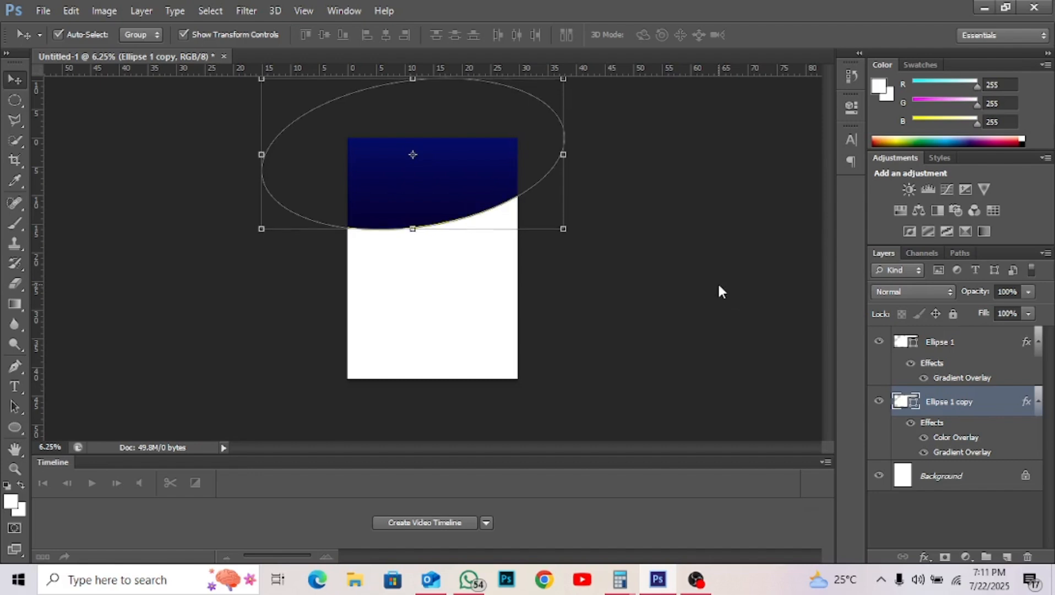
{"action": "key", "text": "shift+Down"}
{"action": "key", "text": "shift+Down"}
{"action": "key", "text": "shift+Down"}
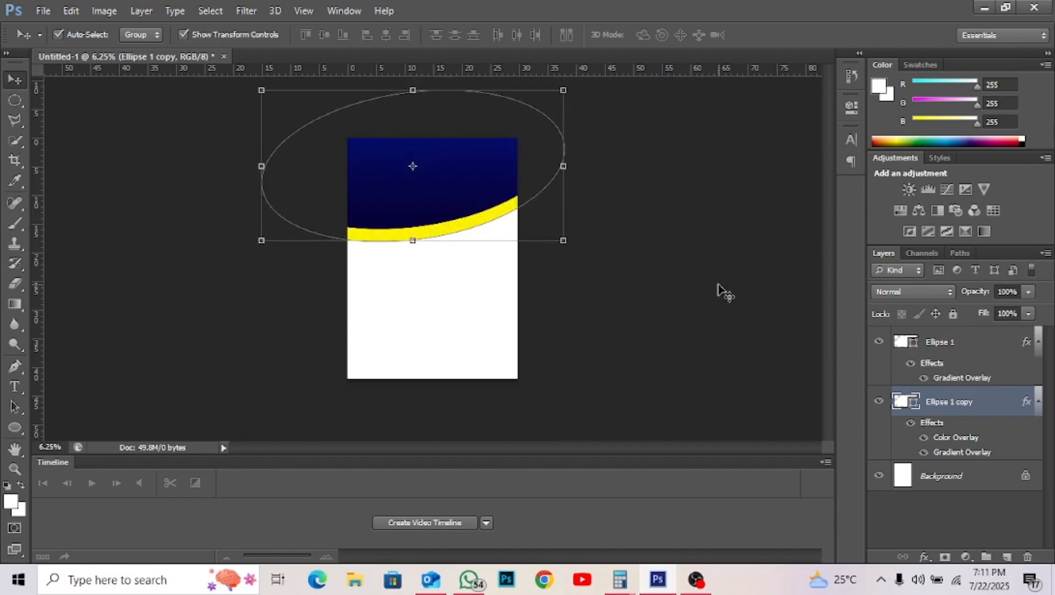
- Rotate the yellow ellipse about 8.17° and nudge it up into a thin band under the header
{"action": "left_click", "coordinate": [575, 254]}
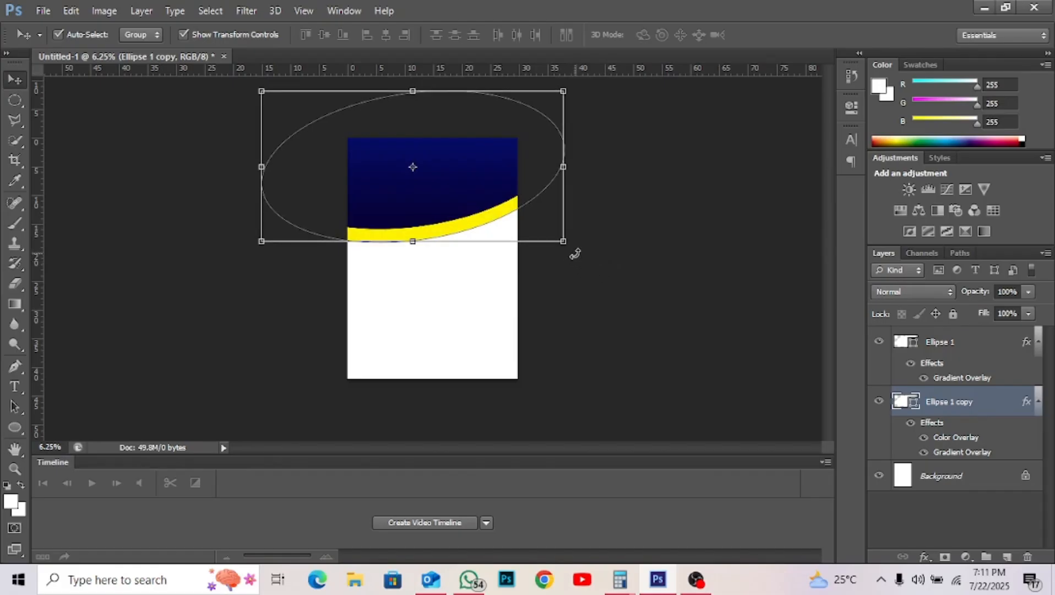
{"action": "key", "text": "Return"}
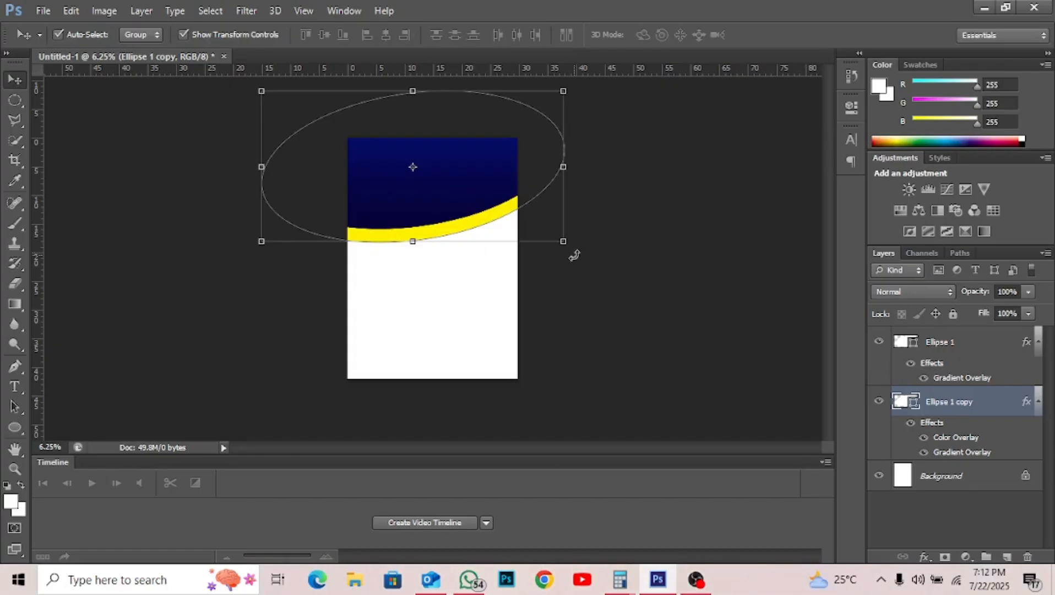
{"action": "left_click", "coordinate": [574, 255]}
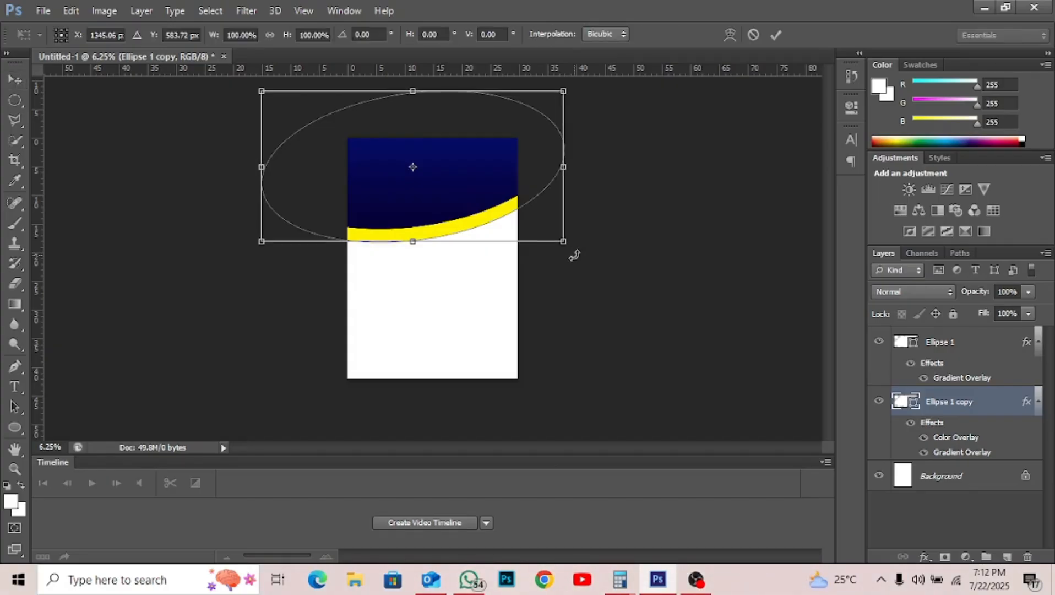
{"action": "left_click_drag", "start_coordinate": [574, 256], "coordinate": [556, 274]}
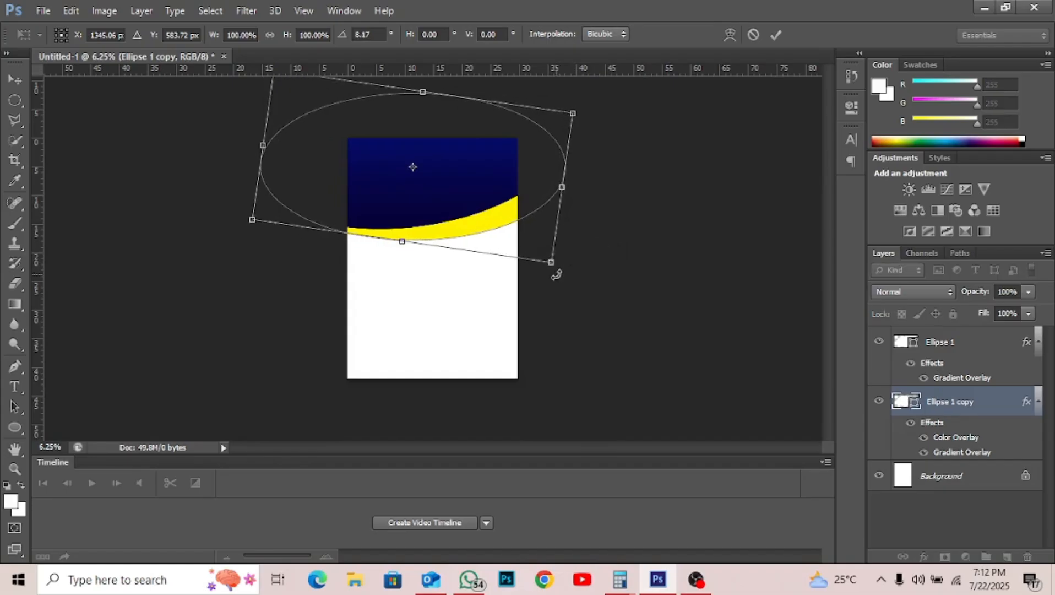
{"action": "key", "text": "Up"}
{"action": "key", "text": "Up"}
{"action": "key", "text": "Up"}
{"action": "key", "text": "Up"}
{"action": "key", "text": "Up"}
{"action": "key", "text": "Up"}
{"action": "key", "text": "Up"}
{"action": "key", "text": "Up"}
{"action": "key", "text": "Up"}
{"action": "key", "text": "Up"}
{"action": "key", "text": "Up"}
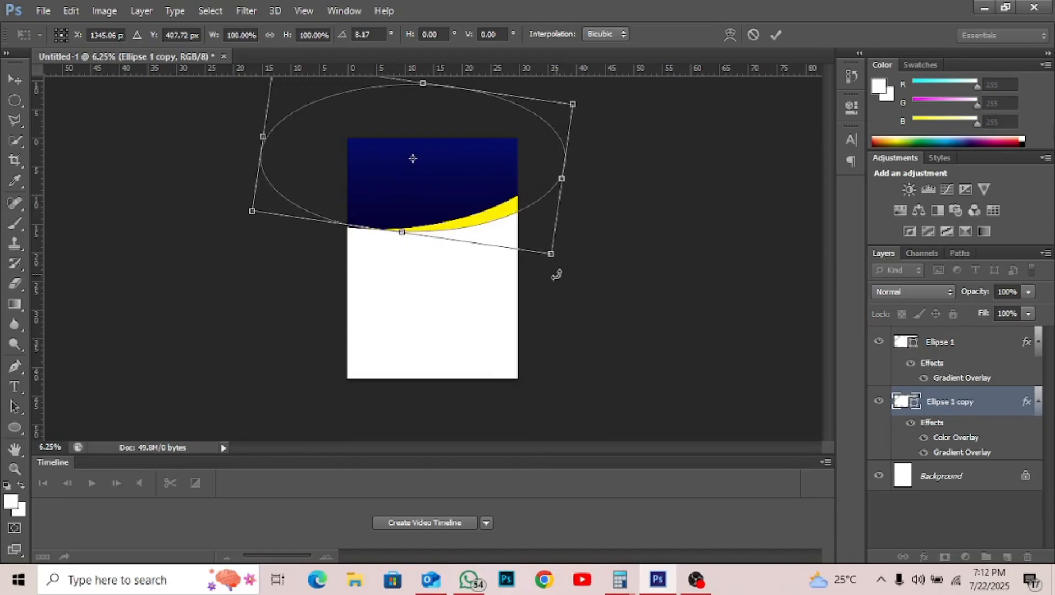
{"action": "key", "text": "Up"}
{"action": "key", "text": "Up"}
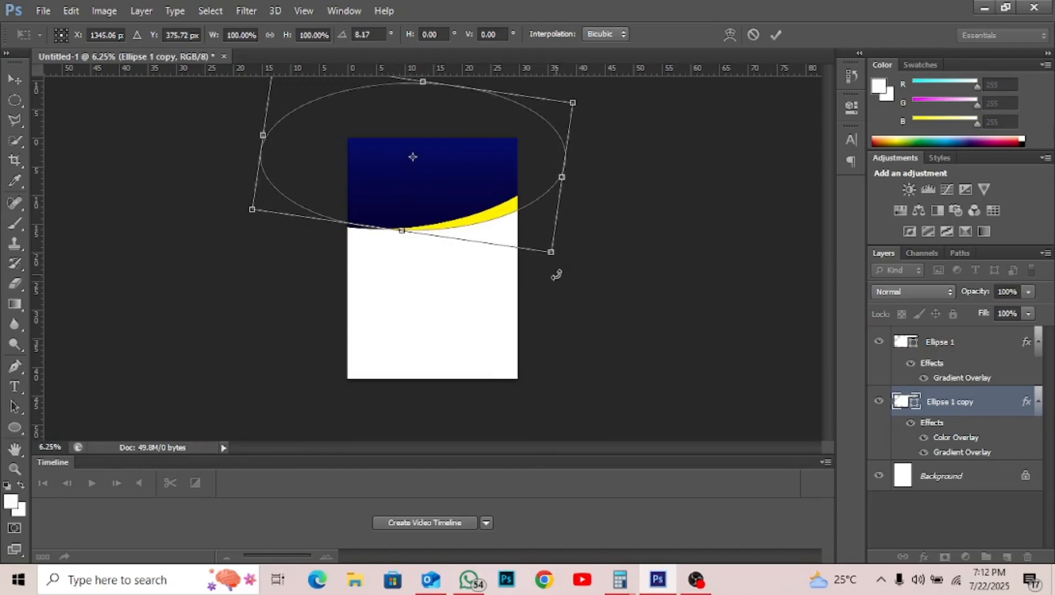
{"action": "key", "text": "Up"}
{"action": "key", "text": "Return"}
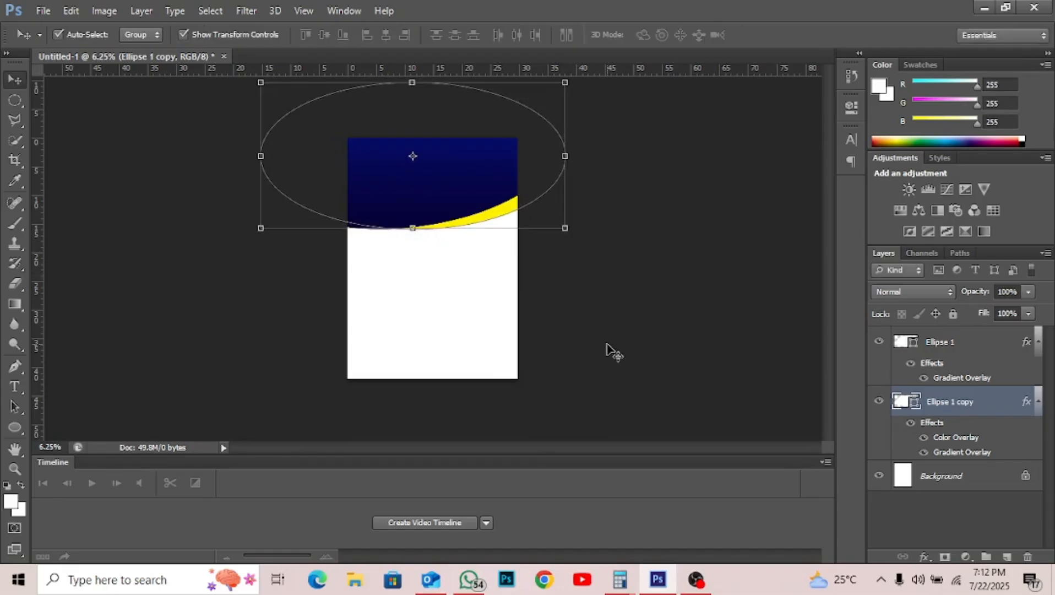
{"action": "key", "text": "ctrl+plus"}
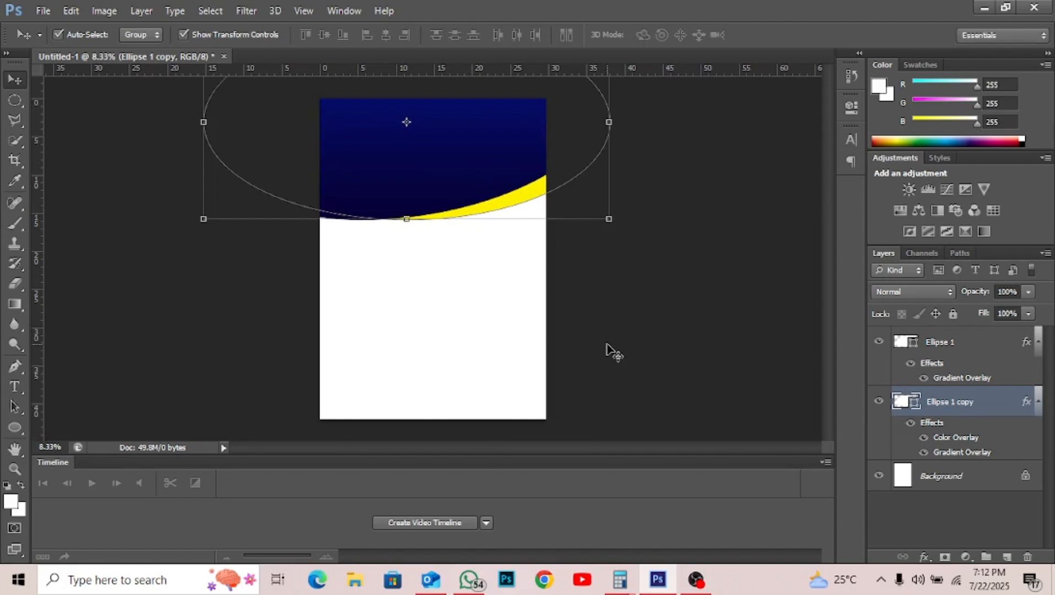
{"action": "left_click", "coordinate": [607, 344]}
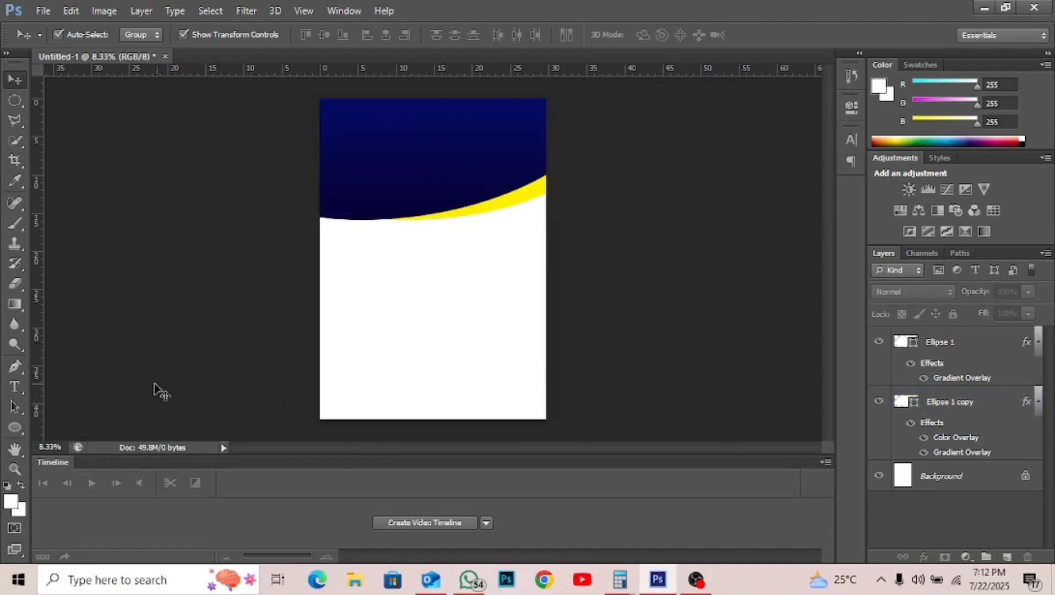
- Draw a rectangle at the page's bottom-right corner and give it a red Color Overlay
{"action": "left_click", "coordinate": [23, 427]}
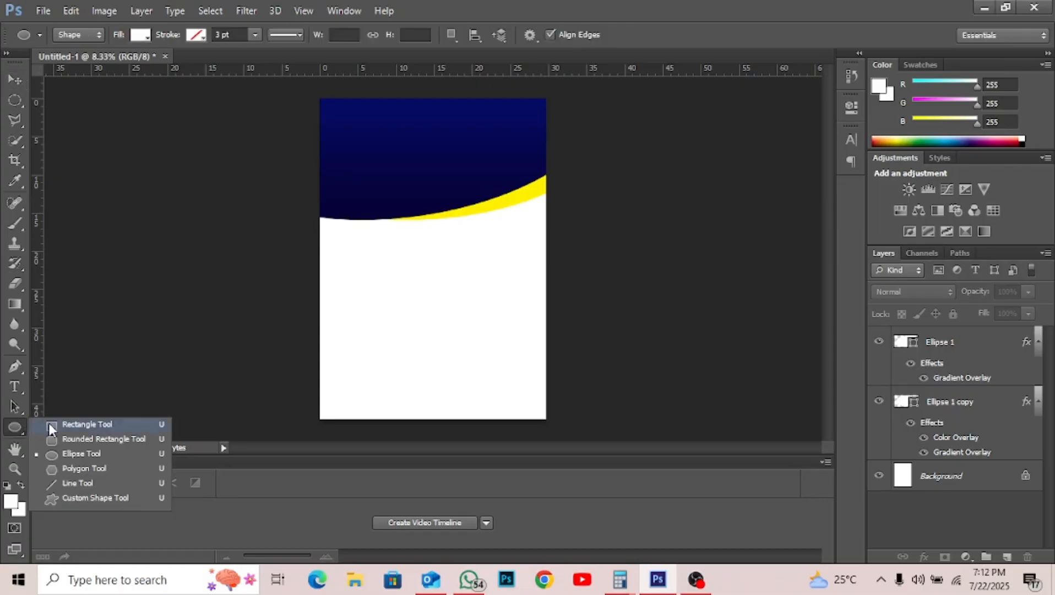
{"action": "left_click", "coordinate": [49, 424]}
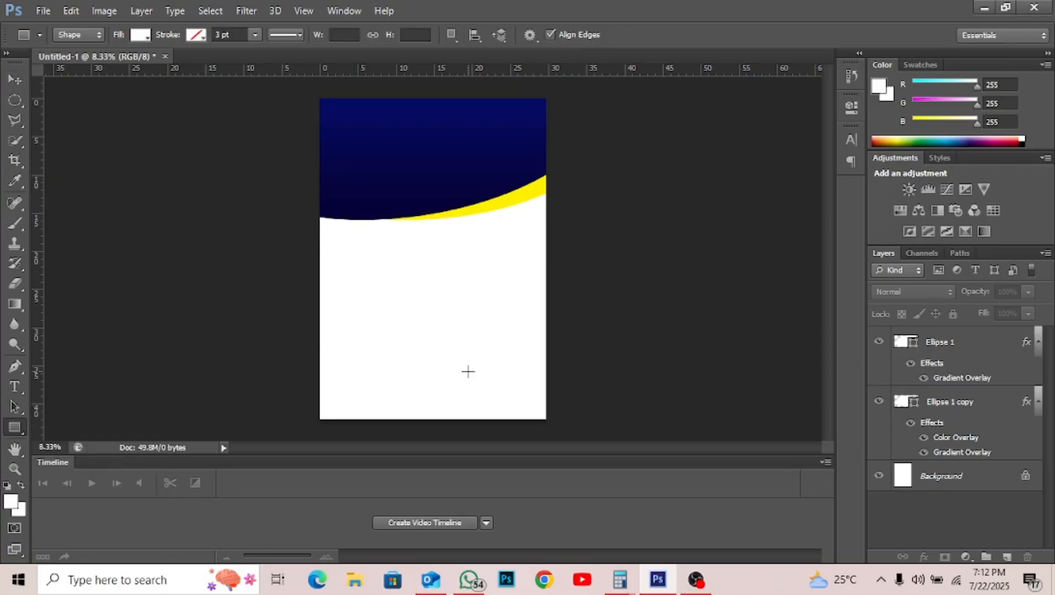
{"action": "left_click_drag", "start_coordinate": [469, 371], "coordinate": [558, 421]}
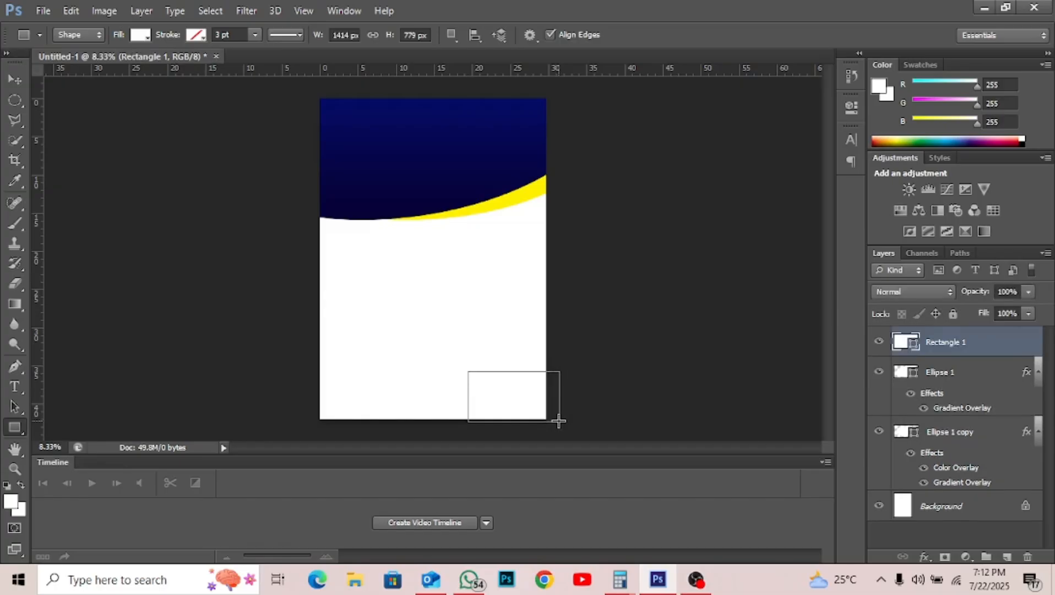
{"action": "left_click", "coordinate": [920, 553]}
{"action": "left_click", "coordinate": [971, 467]}
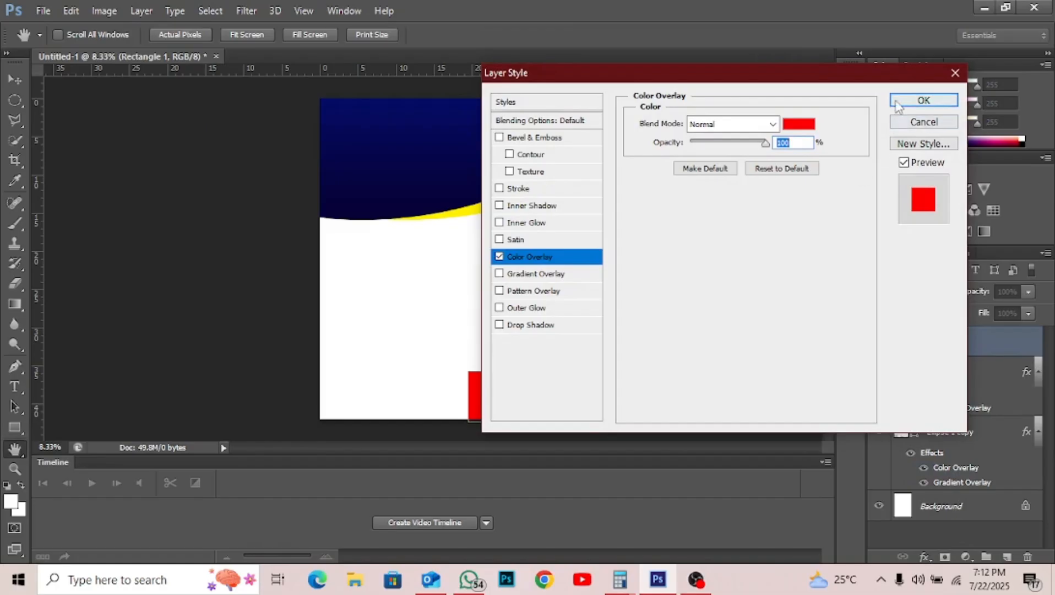
{"action": "left_click", "coordinate": [898, 106]}
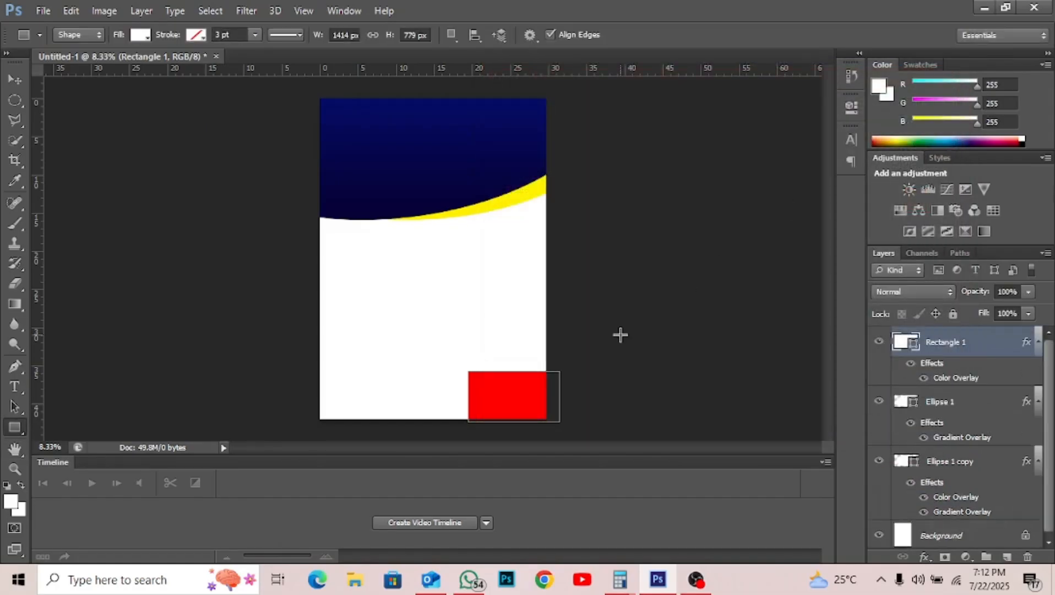
- Rotate the red rectangle about -41.57° so it forms a corner triangle
{"action": "key", "text": "v"}
{"action": "key", "text": "ctrl+t"}
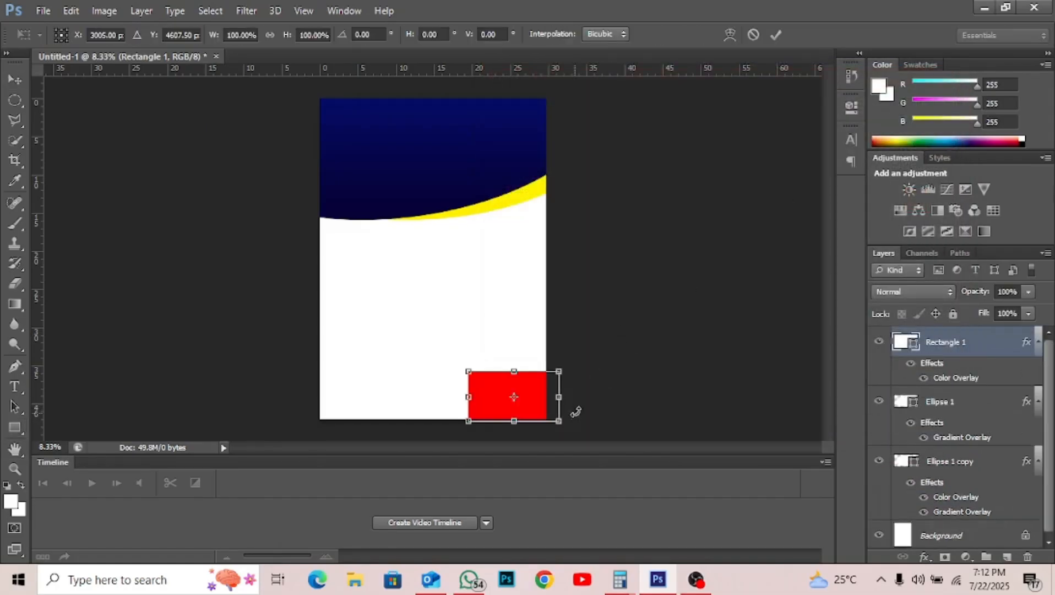
{"action": "left_click_drag", "start_coordinate": [575, 411], "coordinate": [555, 391]}
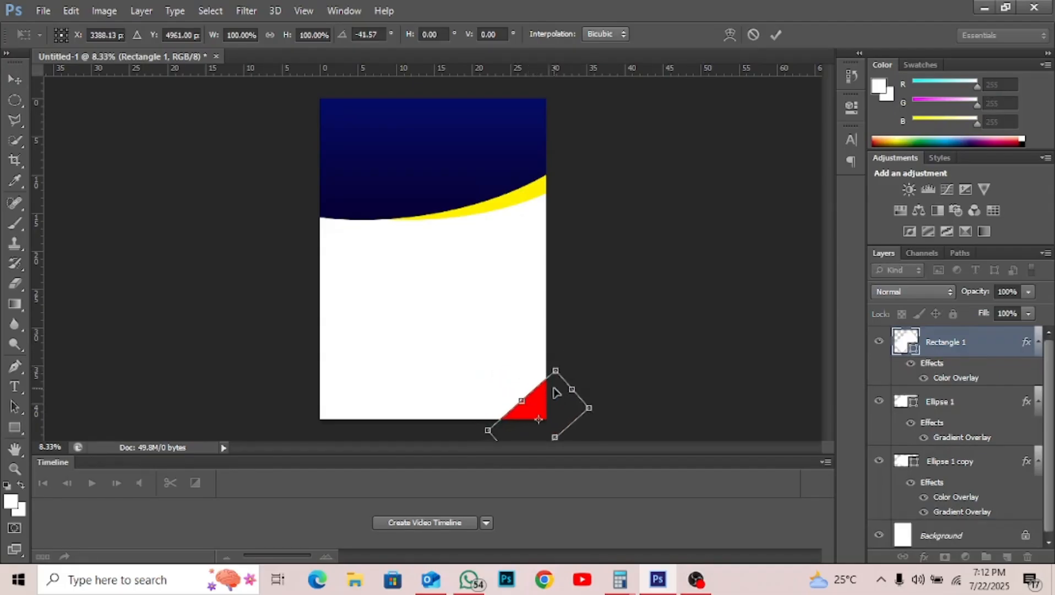
{"action": "key", "text": "Return"}
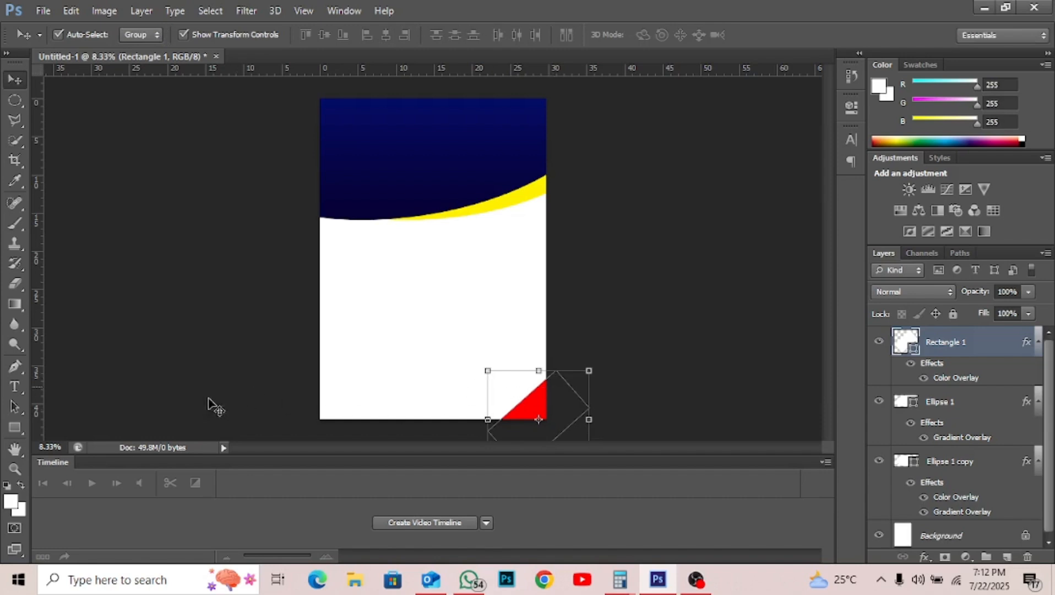
- Draw a wide rectangle near the page bottom with a navy #060852 overlay sampled from the header
{"action": "left_click", "coordinate": [14, 428]}
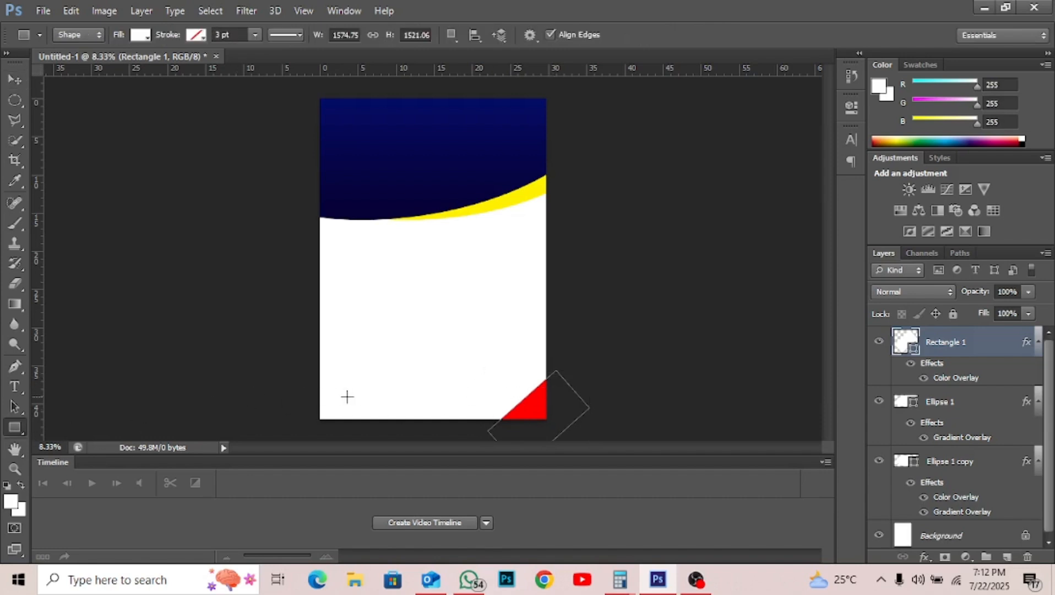
{"action": "left_click_drag", "start_coordinate": [358, 397], "coordinate": [448, 422]}
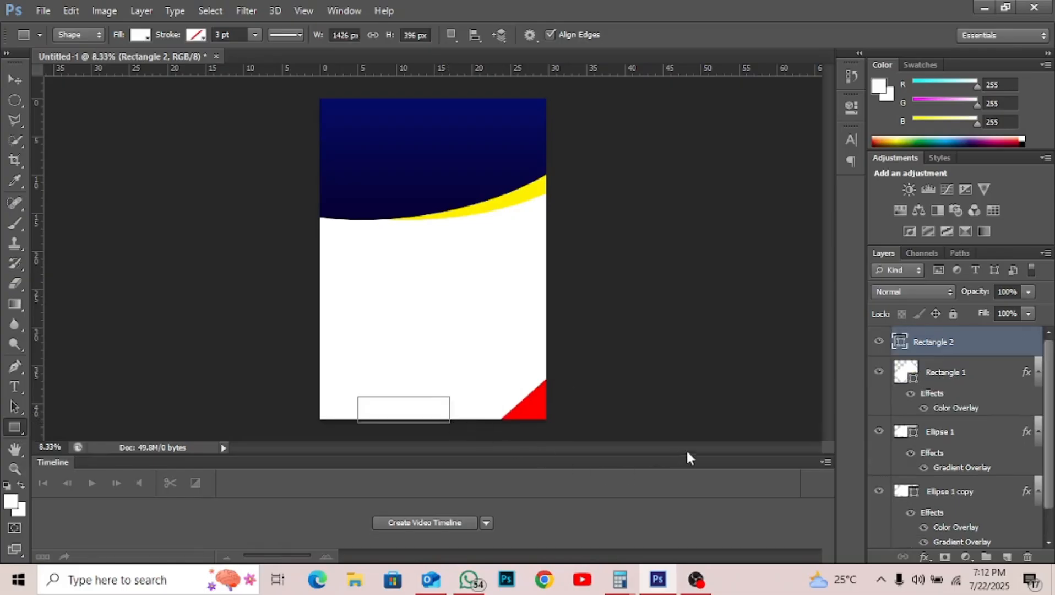
{"action": "left_click", "coordinate": [926, 557]}
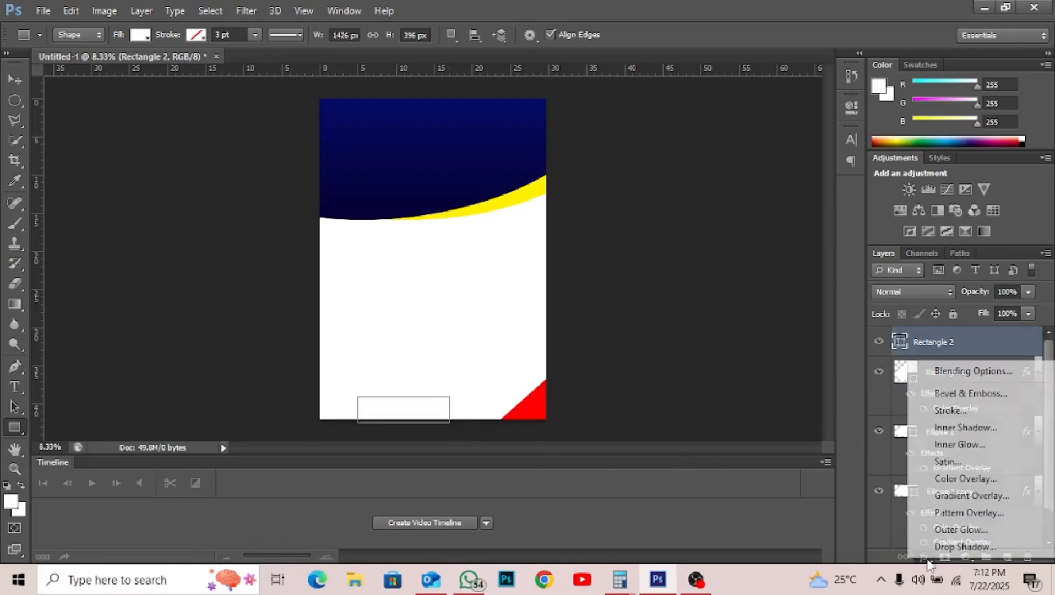
{"action": "left_click", "coordinate": [957, 480]}
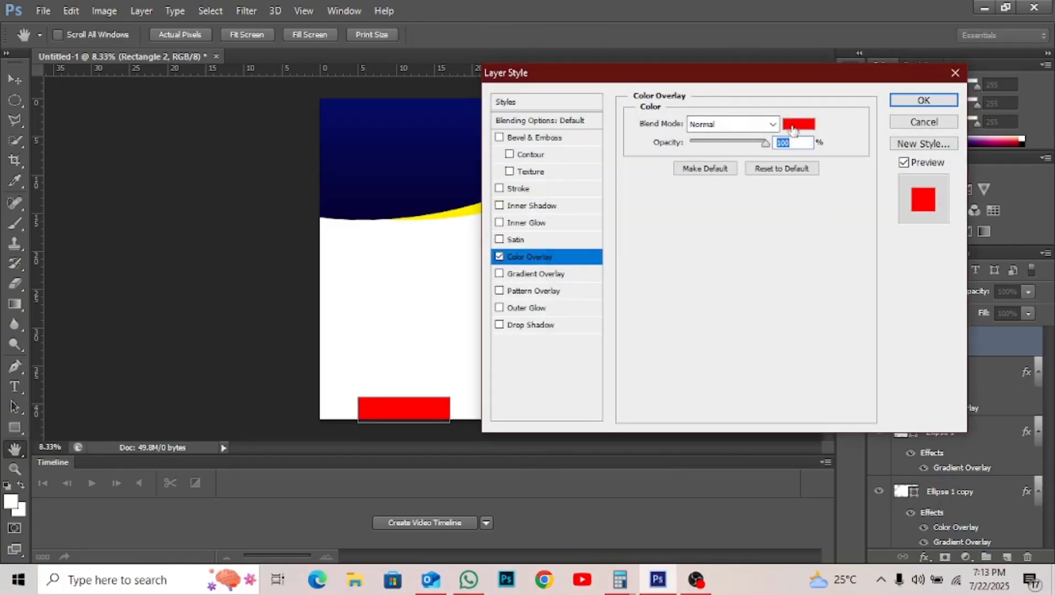
{"action": "left_click", "coordinate": [793, 125]}
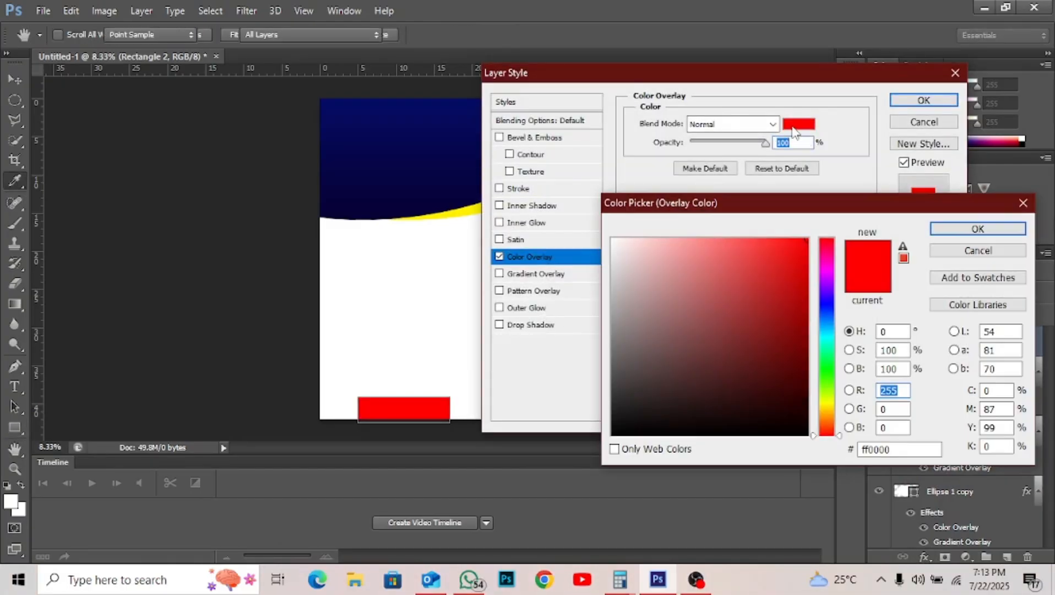
{"action": "left_click", "coordinate": [446, 139]}
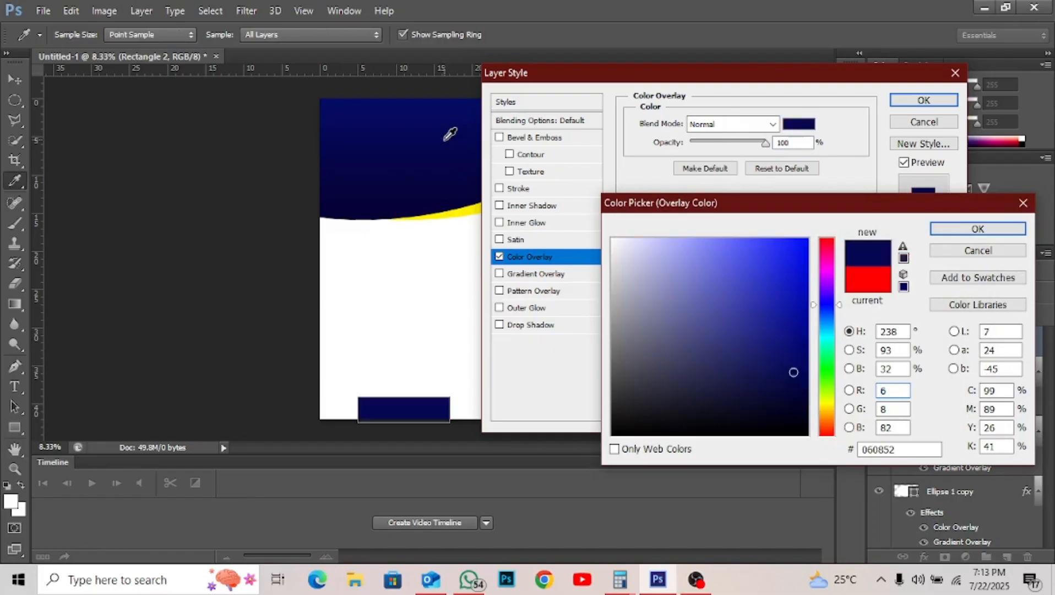
{"action": "key", "text": "Return"}
{"action": "key", "text": "Return"}
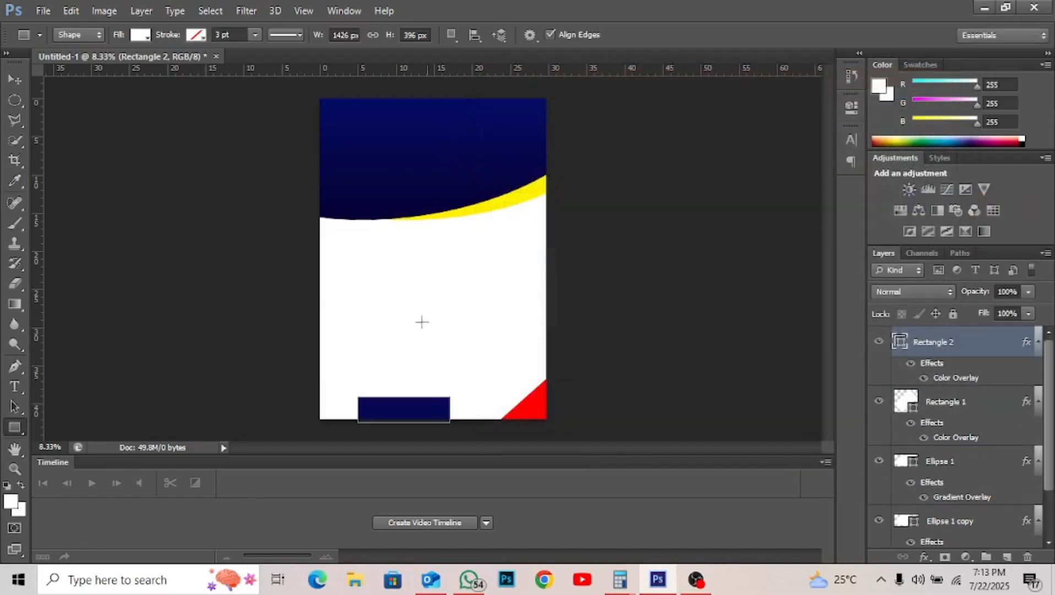
- Move the navy bar next to the red corner and place Rectangle 2 below Rectangle 1
{"action": "key", "text": "v"}
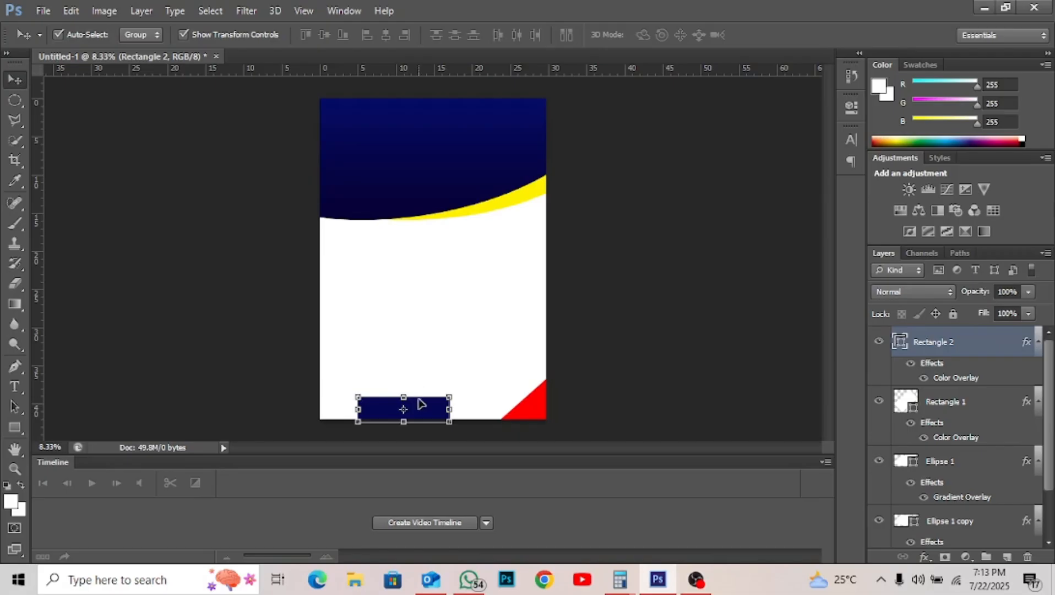
{"action": "left_click_drag", "start_coordinate": [419, 404], "coordinate": [503, 407]}
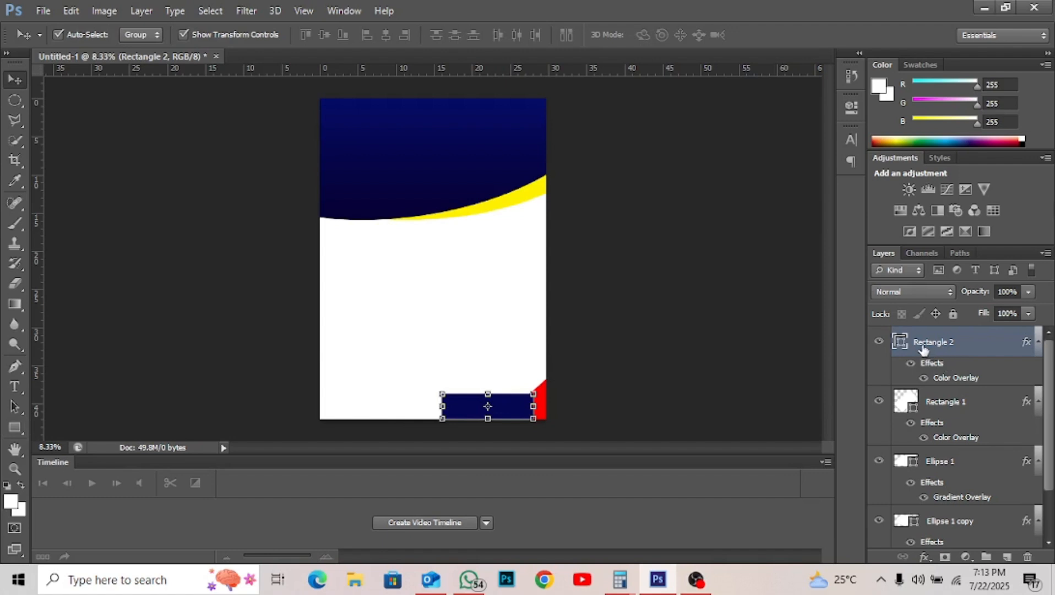
{"action": "left_click_drag", "start_coordinate": [923, 347], "coordinate": [926, 422]}
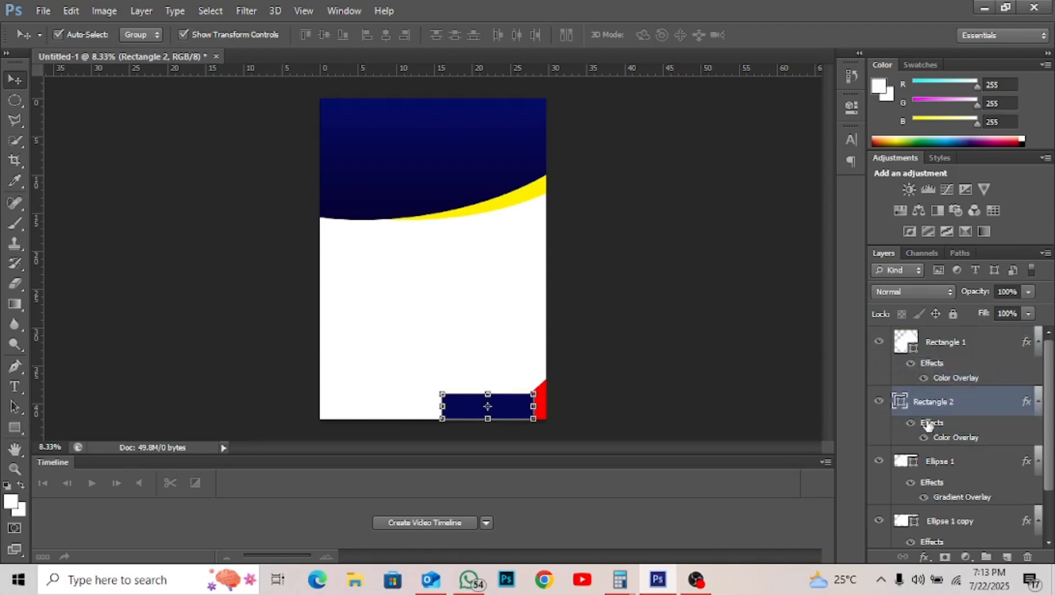
- Select the red corner triangle and add a Stroke effect to it
{"action": "left_click", "coordinate": [687, 367]}
{"action": "left_click", "coordinate": [544, 405]}
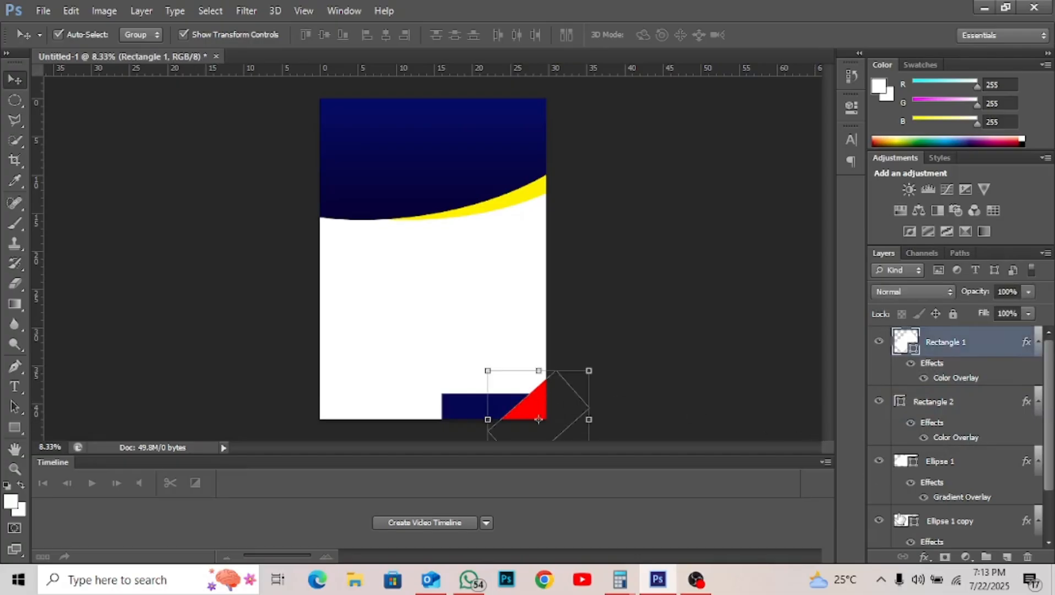
{"action": "left_click", "coordinate": [923, 557]}
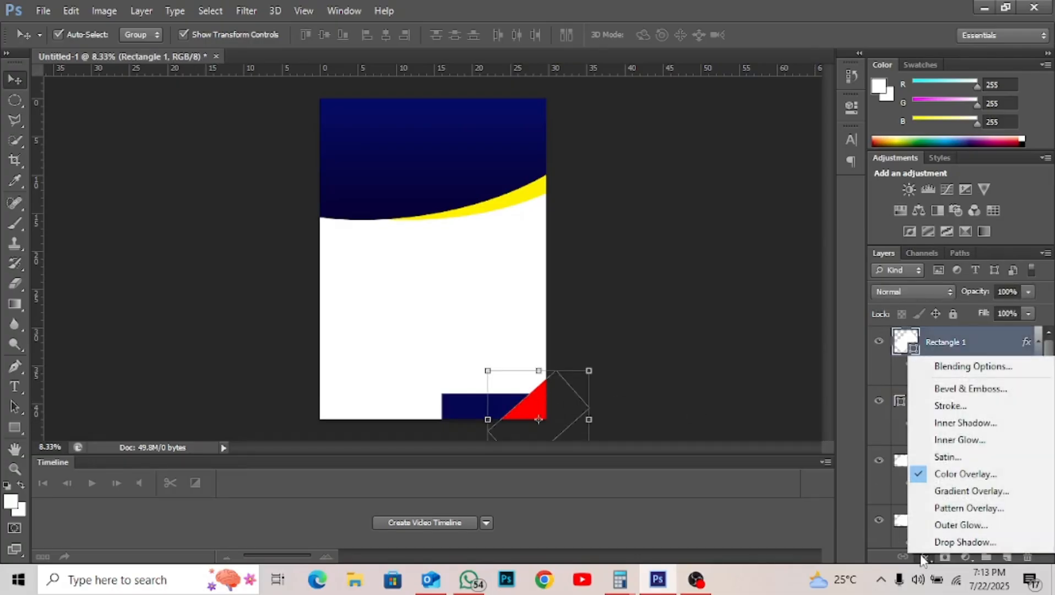
{"action": "left_click", "coordinate": [950, 405]}
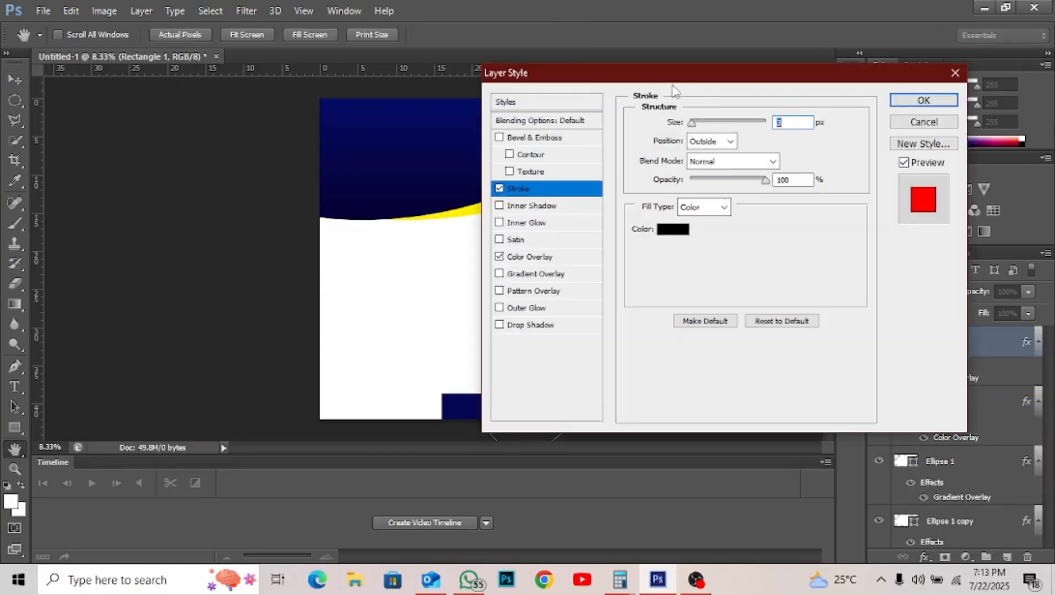
{"action": "left_click_drag", "start_coordinate": [665, 83], "coordinate": [853, 78]}
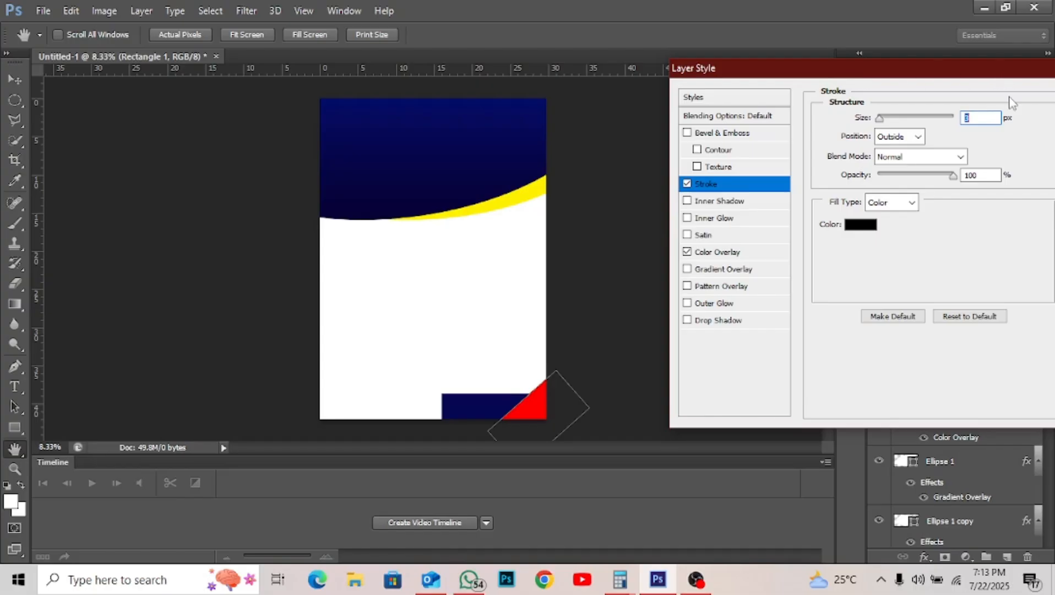
- Set the stroke colour to white and its size to 30 px, then apply it
{"action": "type", "text": "10"}
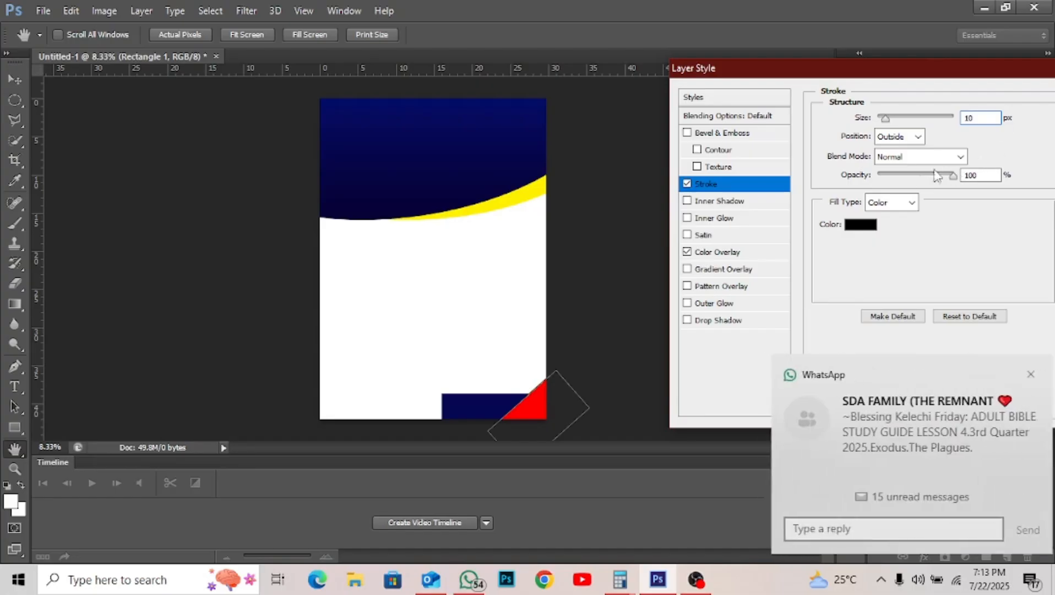
{"action": "left_click", "coordinate": [862, 229]}
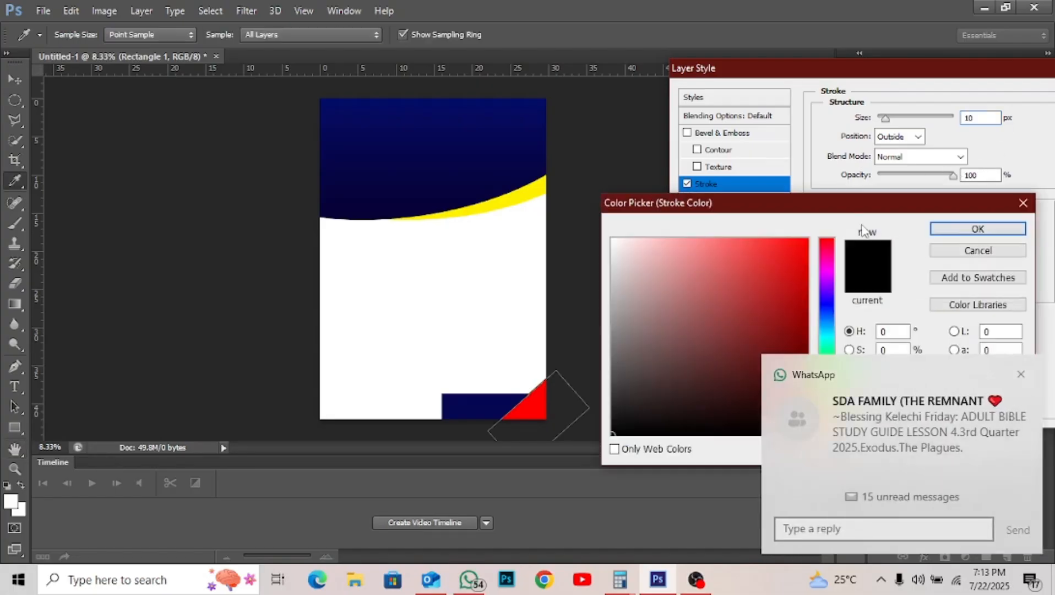
{"action": "left_click_drag", "start_coordinate": [725, 289], "coordinate": [575, 211]}
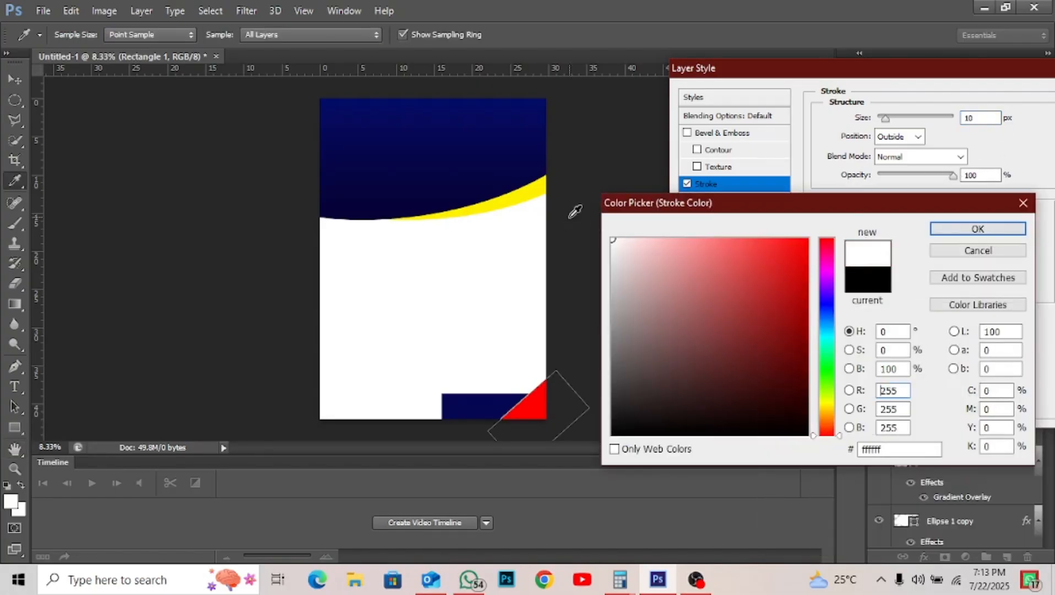
{"action": "key", "text": "Return"}
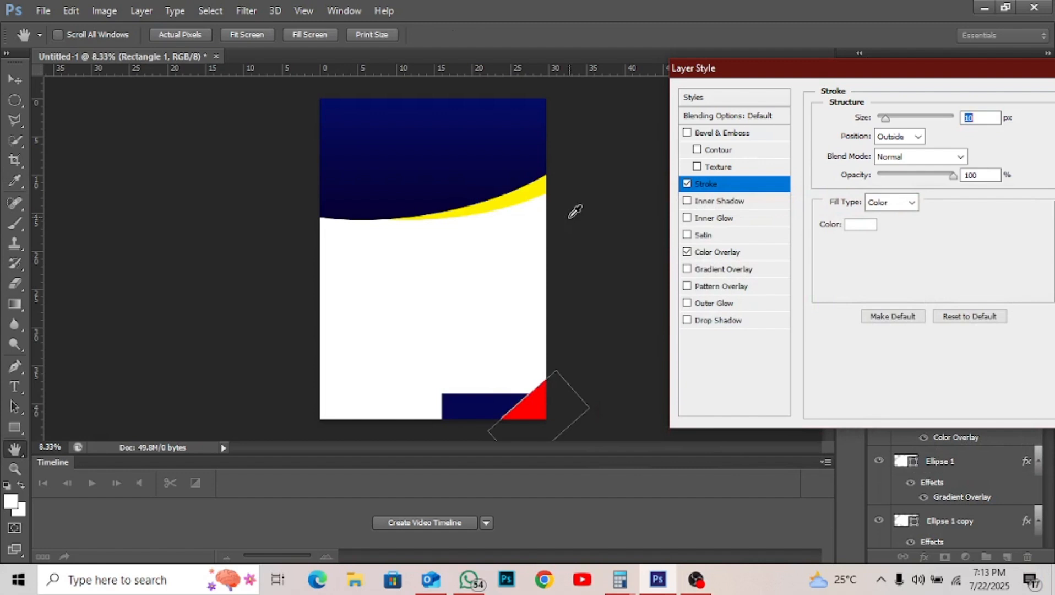
{"action": "type", "text": "20"}
{"action": "key", "text": "BackSpace"}
{"action": "key", "text": "BackSpace"}
{"action": "type", "text": "30"}
{"action": "key", "text": "Return"}
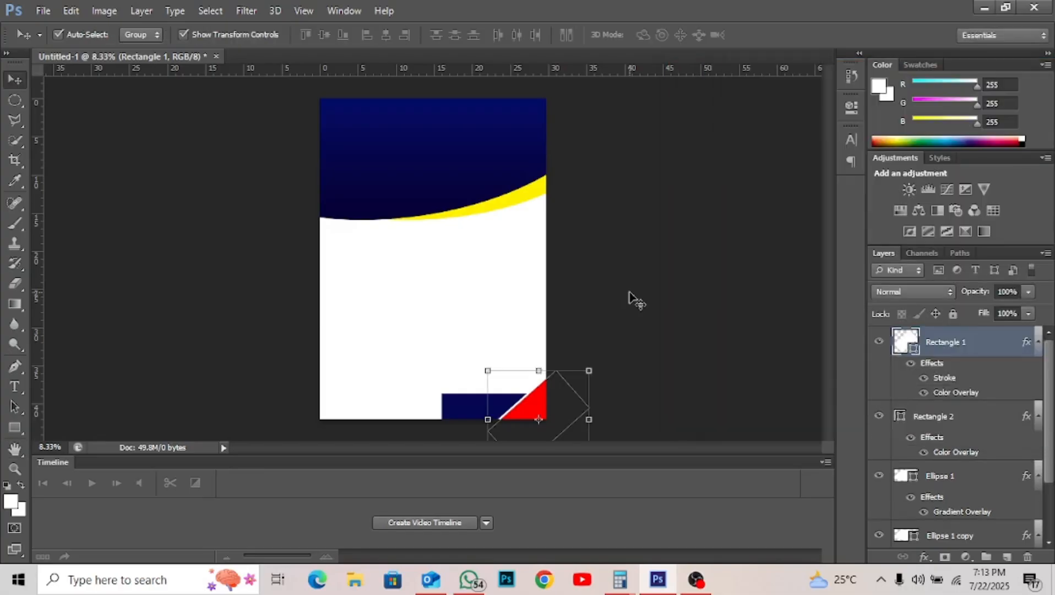
- Skew Rectangle 2 so its left end slants, and nudge the navy bar down
{"action": "left_click", "coordinate": [601, 304]}
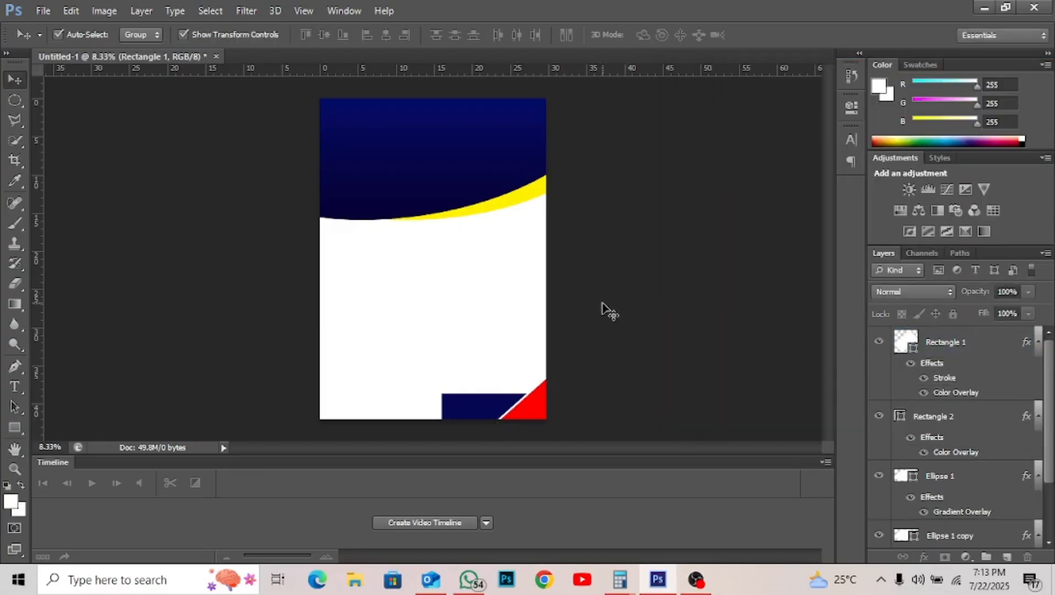
{"action": "left_click", "coordinate": [481, 414]}
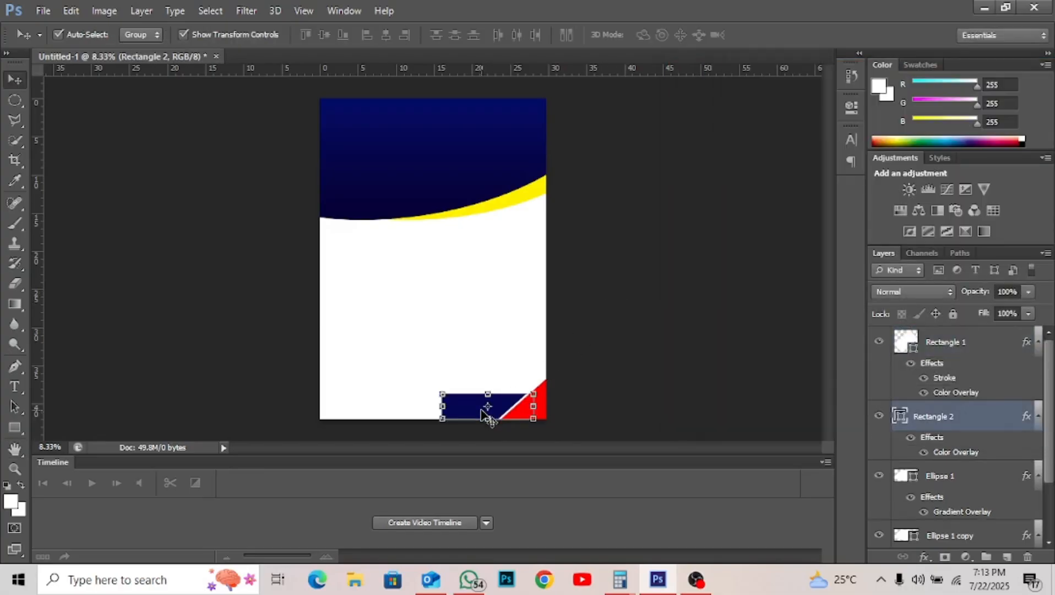
{"action": "left_click", "coordinate": [440, 391]}
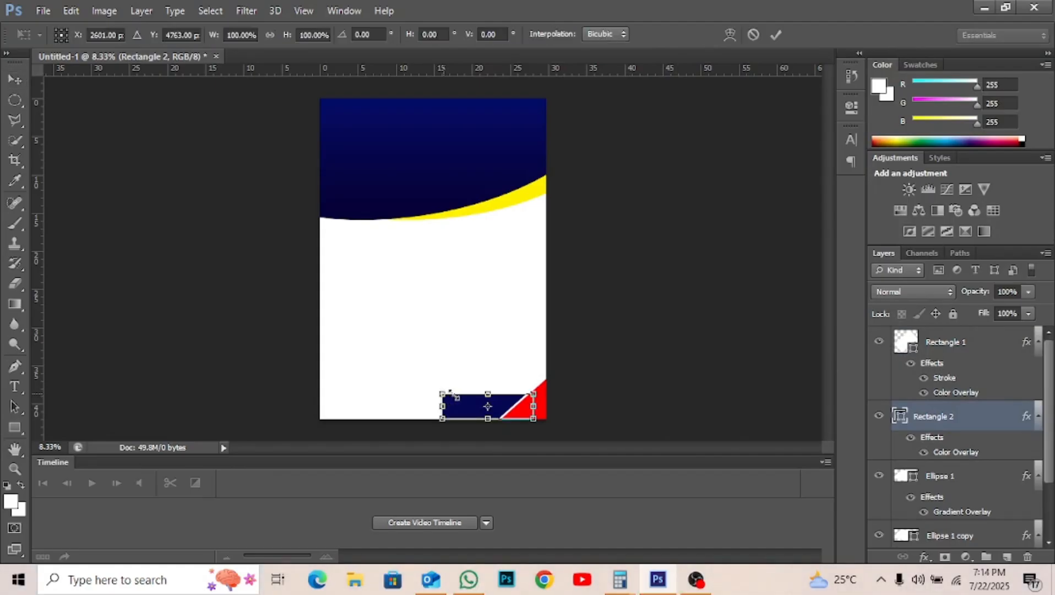
{"action": "left_click_drag", "start_coordinate": [450, 392], "coordinate": [458, 395]}
{"action": "key", "text": "Return"}
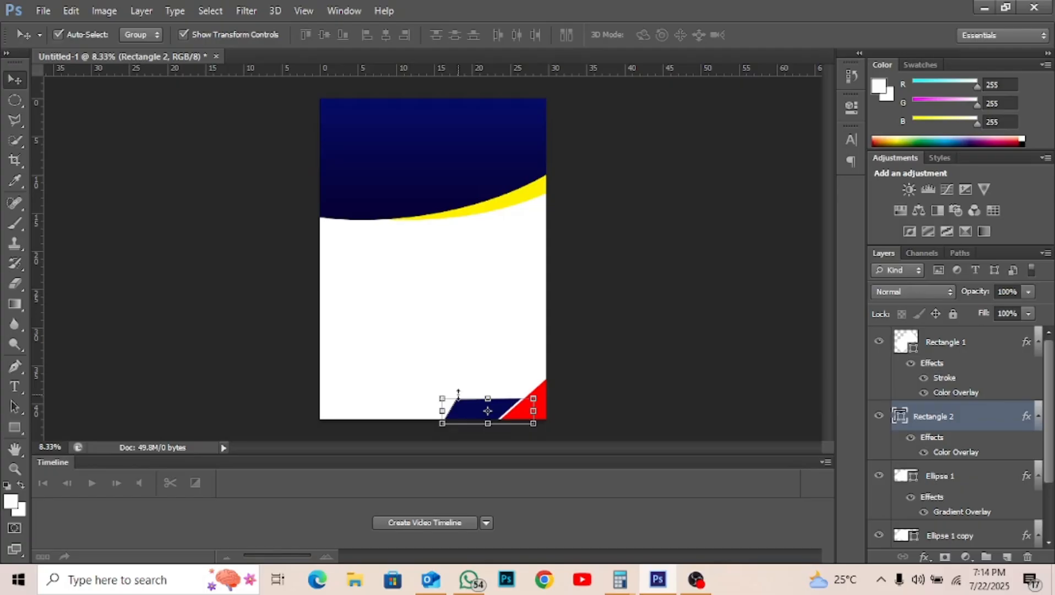
{"action": "key", "text": "shift+Down"}
{"action": "key", "text": "shift+Down"}
{"action": "key", "text": "shift+Down"}
{"action": "key", "text": "shift+Down"}
{"action": "key", "text": "shift+Down"}
{"action": "key", "text": "shift+Down"}
{"action": "key", "text": "shift+Down"}
{"action": "key", "text": "shift+Down"}
{"action": "key", "text": "shift+Down"}
{"action": "key", "text": "shift+Down"}
{"action": "key", "text": "shift+Down"}
{"action": "key", "text": "shift+Down"}
{"action": "key", "text": "shift+Down"}
{"action": "key", "text": "shift+Down"}
{"action": "key", "text": "shift+Down"}
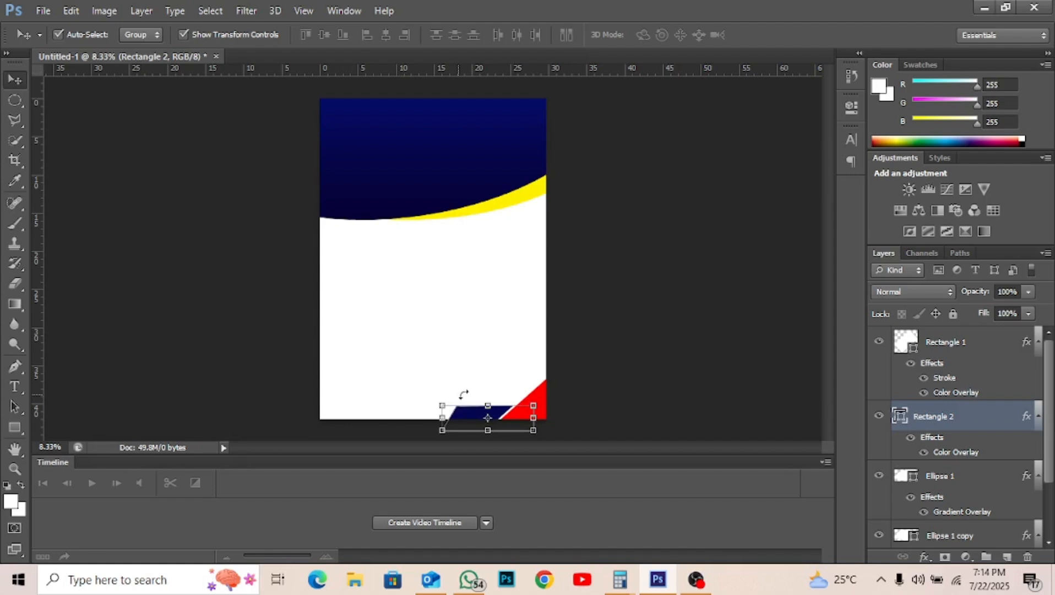
{"action": "left_click", "coordinate": [625, 384]}
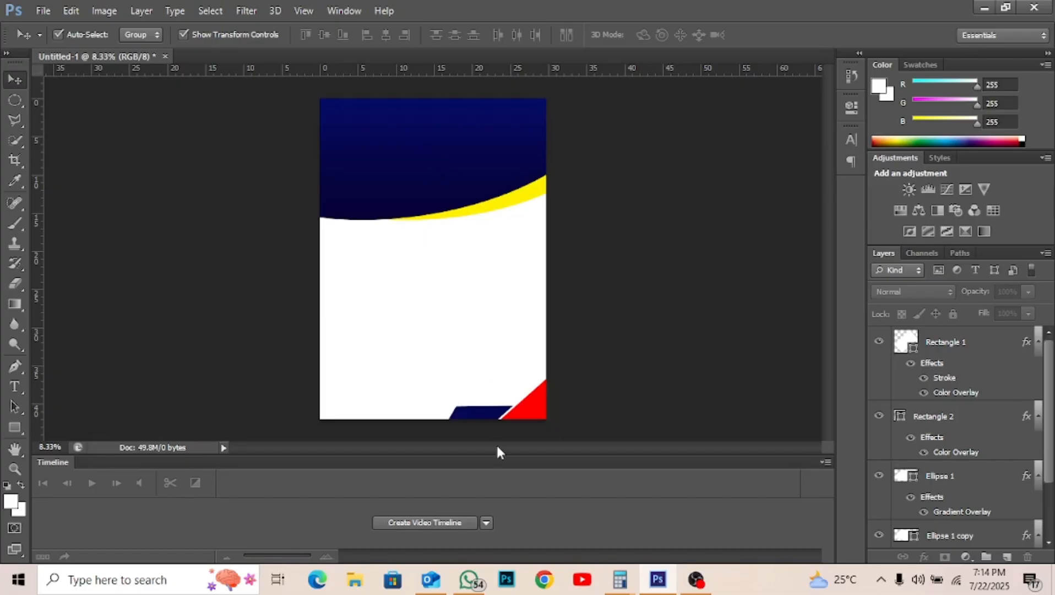
- Search Google Chrome for 'PENTECOST LOGO'
{"action": "left_click", "coordinate": [545, 580]}
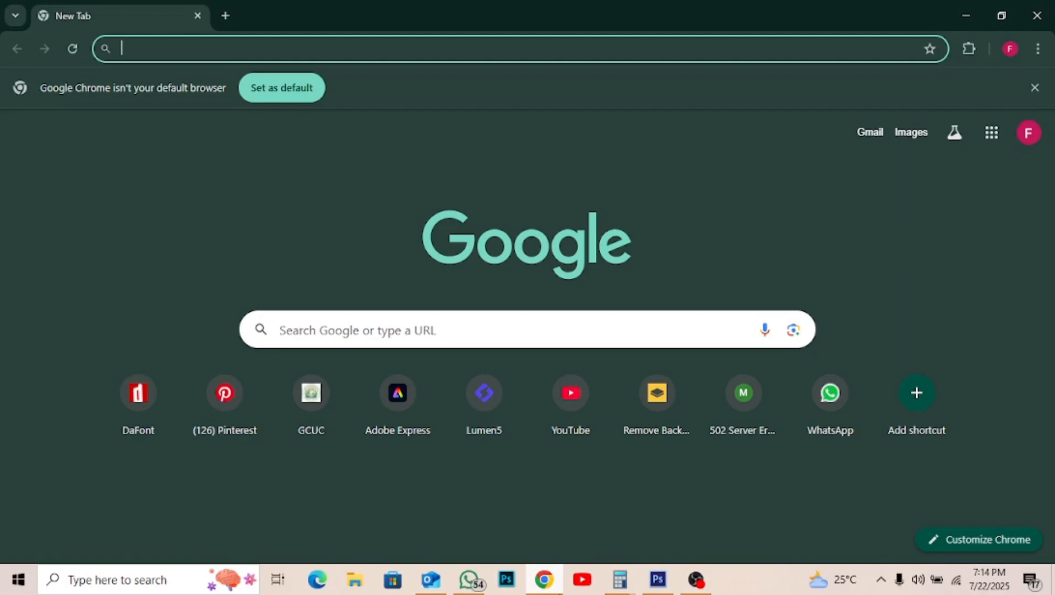
{"action": "type", "text": "PENT"}
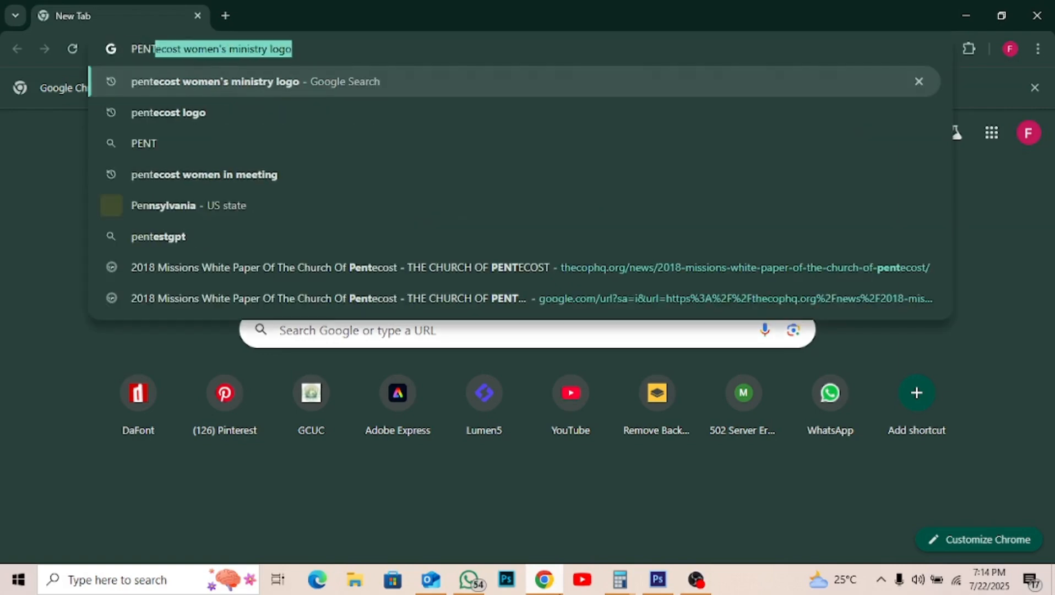
{"action": "type", "text": "ECOST LOGO"}
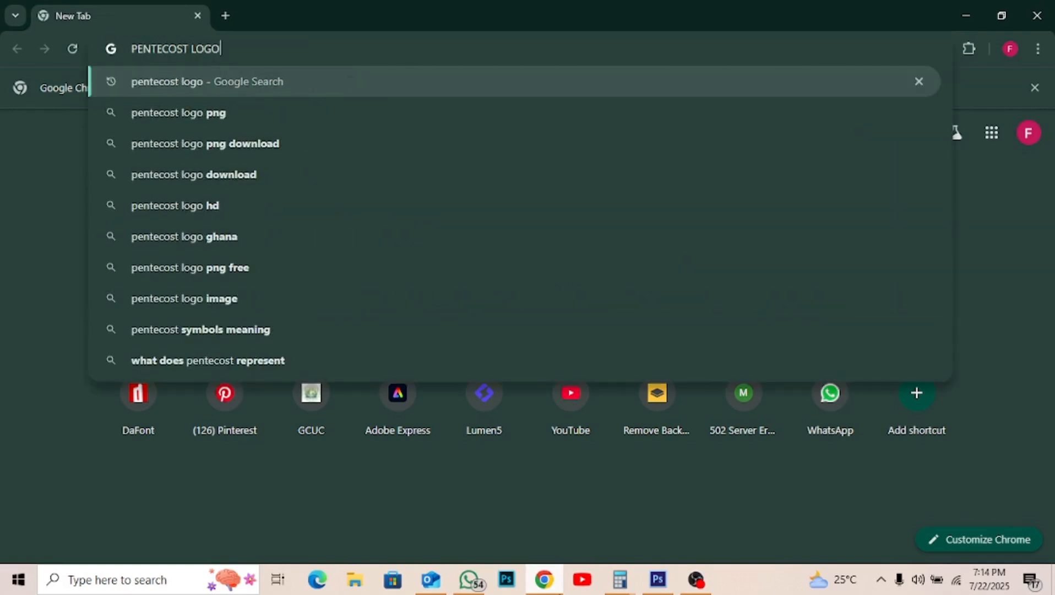
{"action": "key", "text": "Return"}
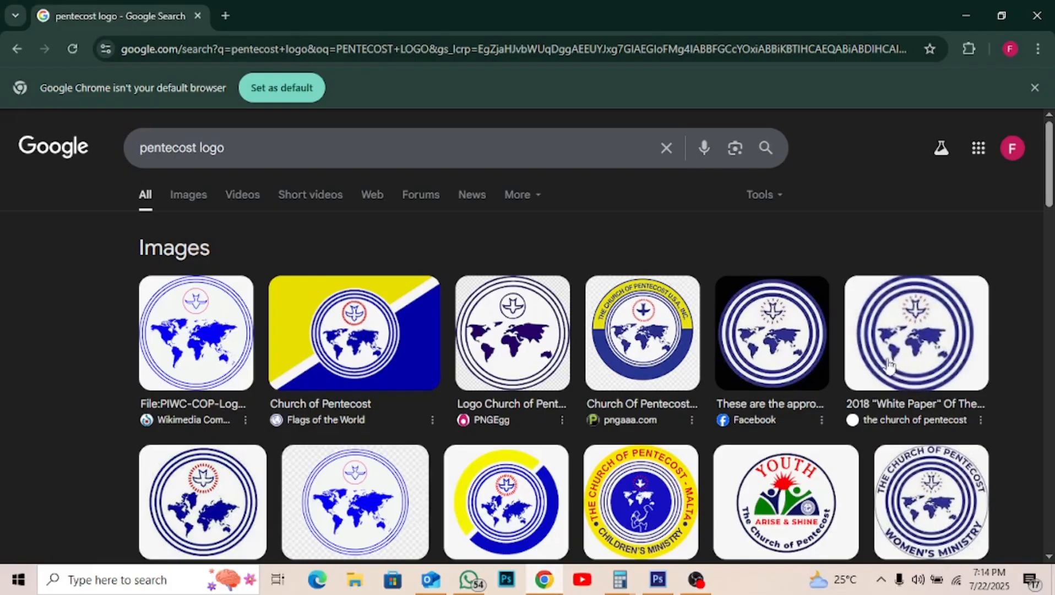
- Copy the ring-and-globe logo image from the preview and open its White Paper source page
{"action": "left_click", "coordinate": [920, 352]}
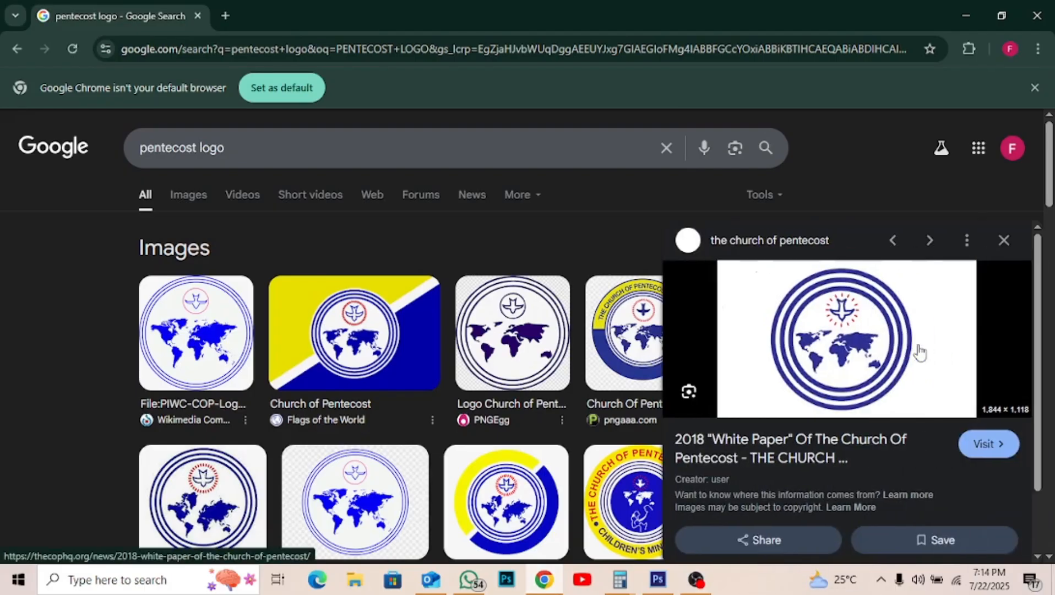
{"action": "right_click", "coordinate": [836, 330]}
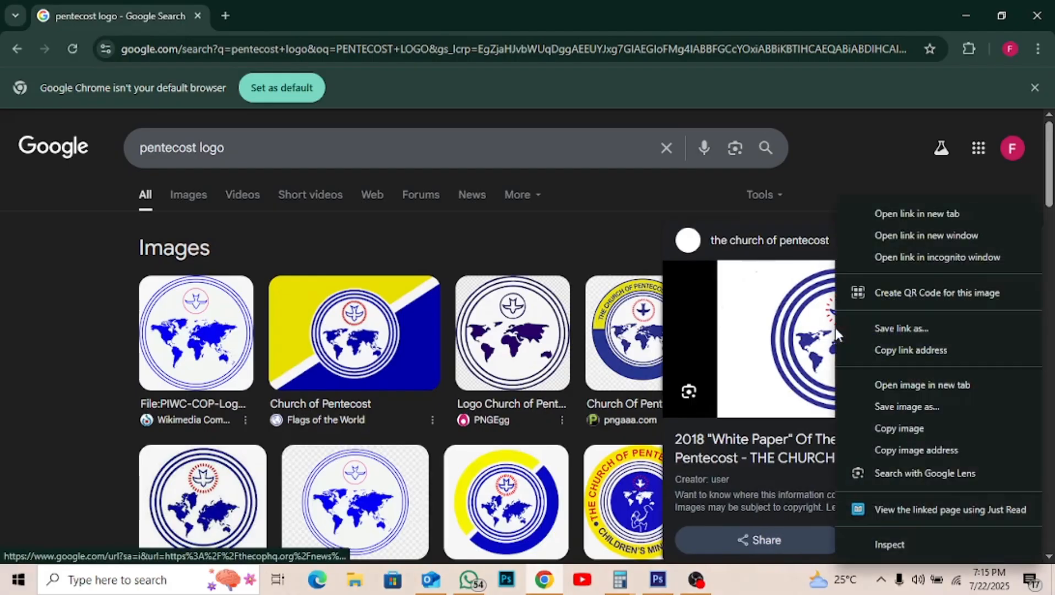
{"action": "left_click", "coordinate": [915, 430]}
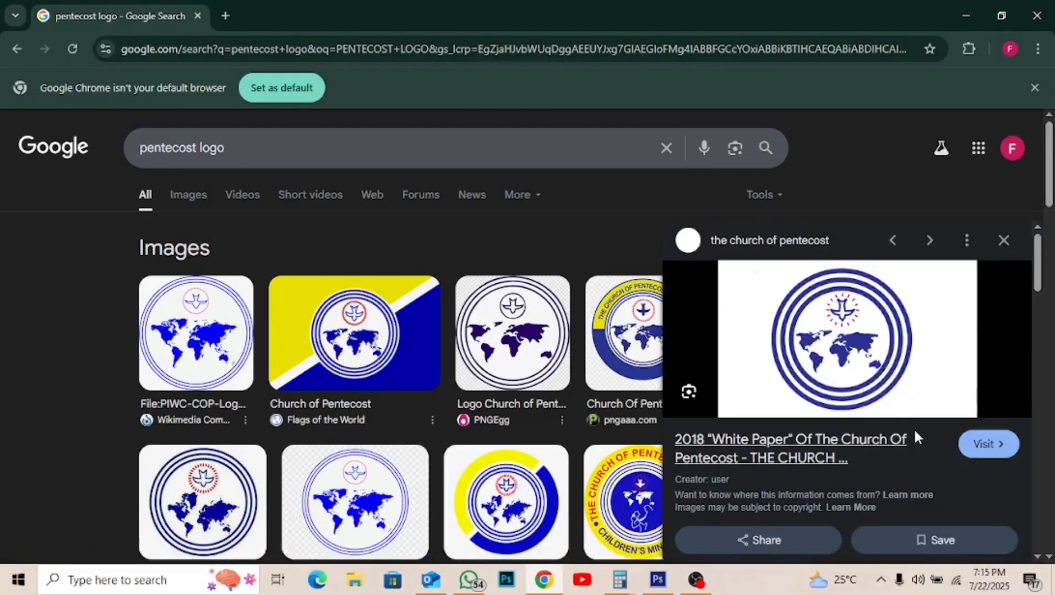
{"action": "left_click", "coordinate": [914, 432]}
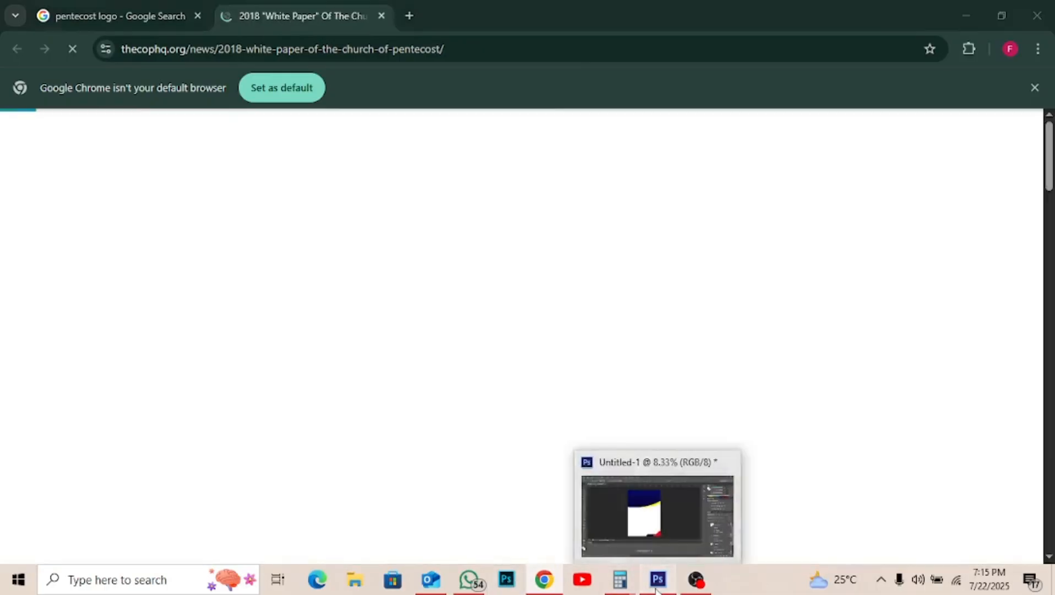
- Paste the copied logo into the poster as Layer 1 and drag it up into the navy header
{"action": "left_click", "coordinate": [658, 579]}
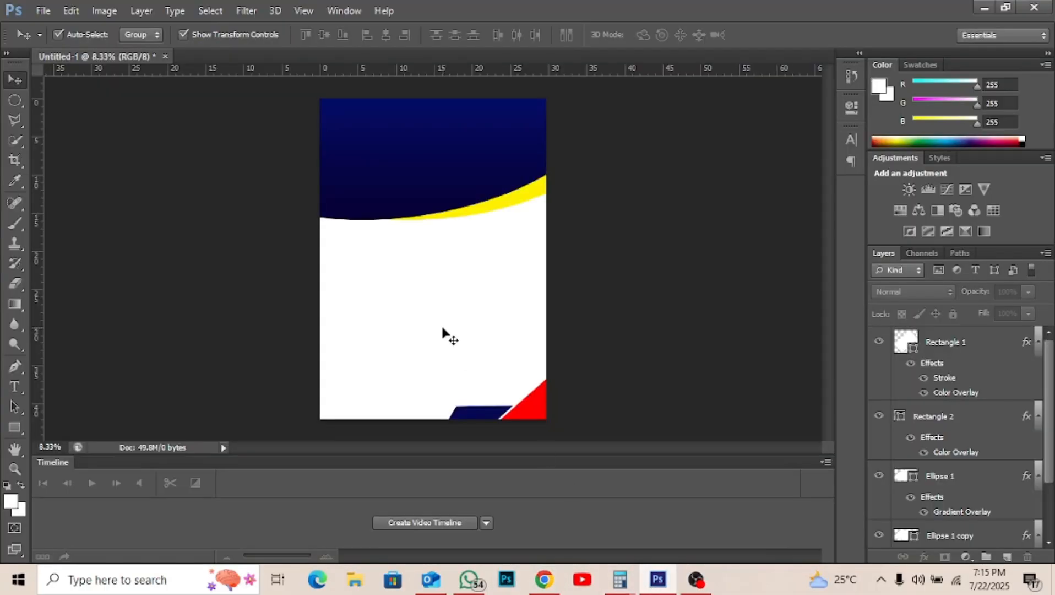
{"action": "key", "text": "ctrl+v"}
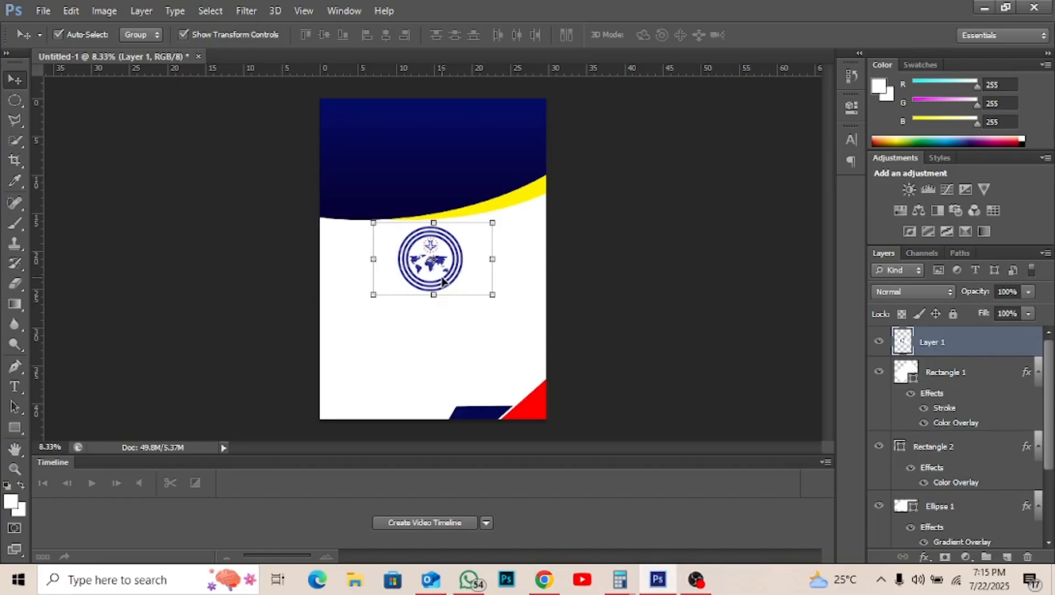
{"action": "left_click_drag", "start_coordinate": [441, 281], "coordinate": [441, 179]}
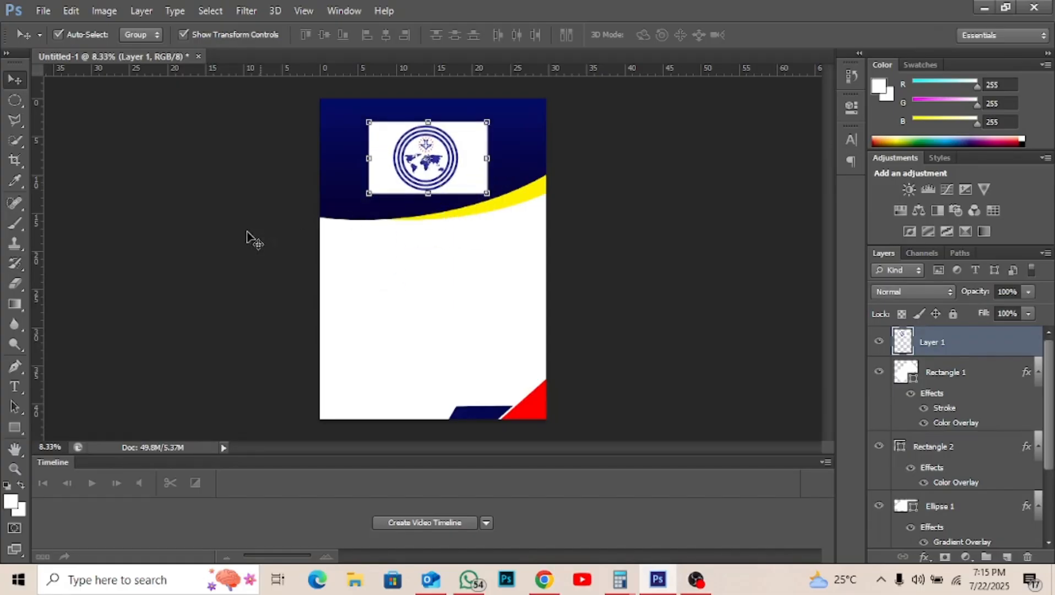
- With the Magic Wand and Contiguous off, select and delete every white area of the logo, then deselect
{"action": "left_click", "coordinate": [17, 142]}
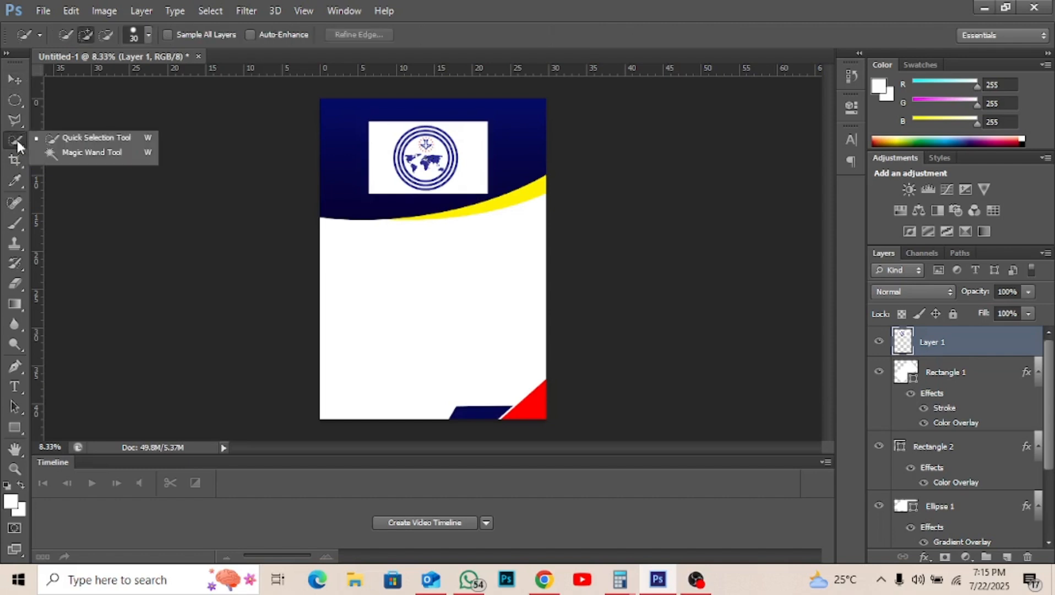
{"action": "left_click", "coordinate": [72, 153]}
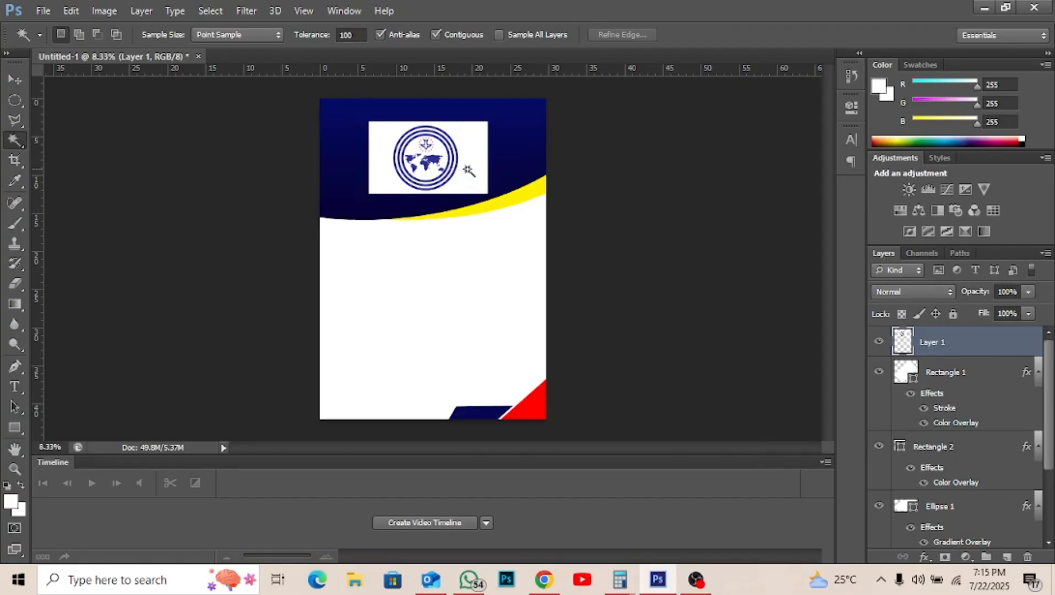
{"action": "left_click", "coordinate": [467, 169]}
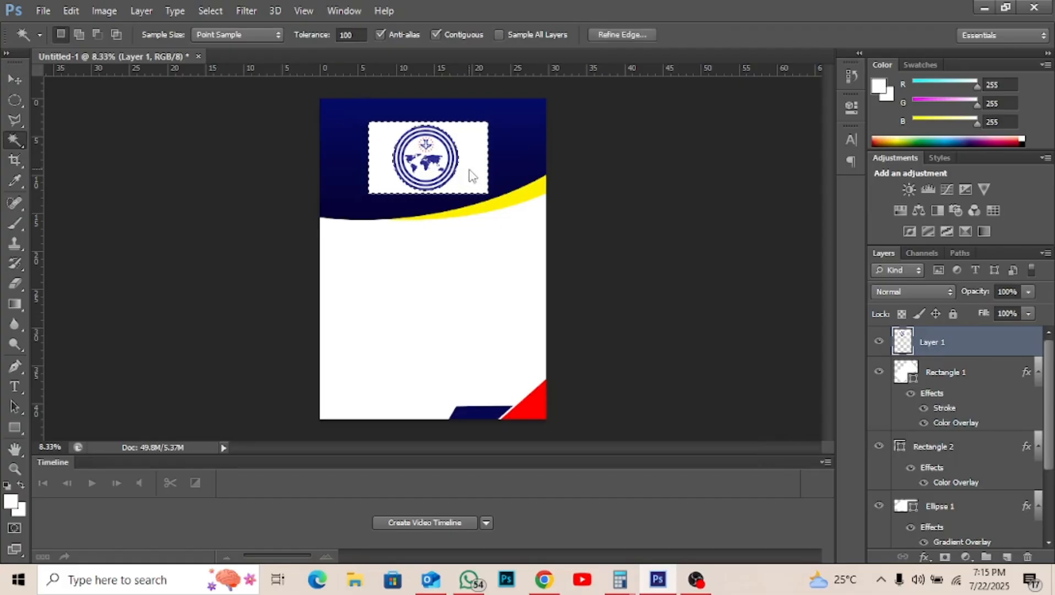
{"action": "key", "text": "Delete"}
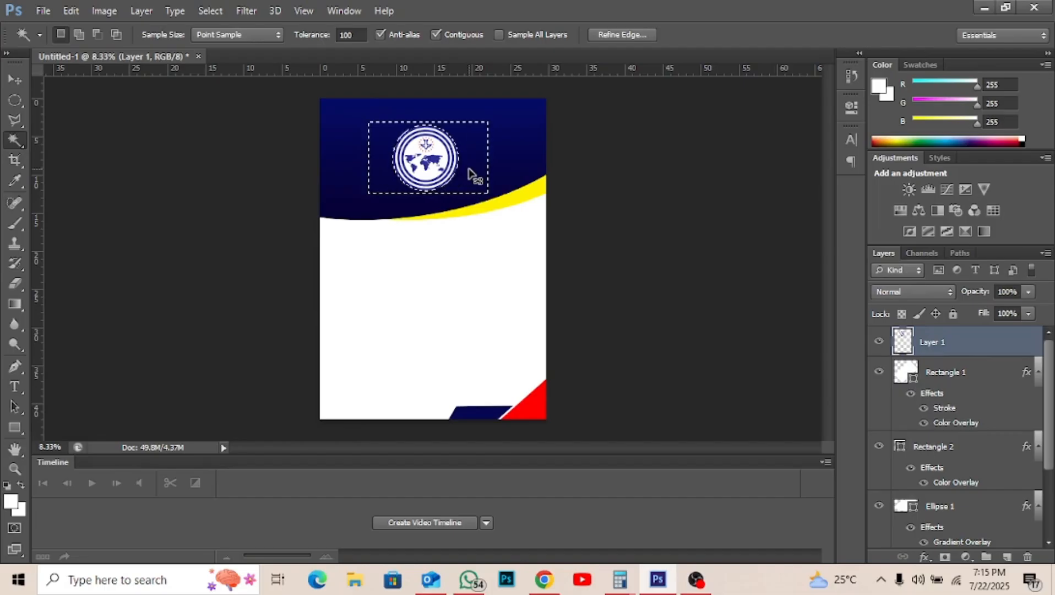
{"action": "key", "text": "ctrl+z"}
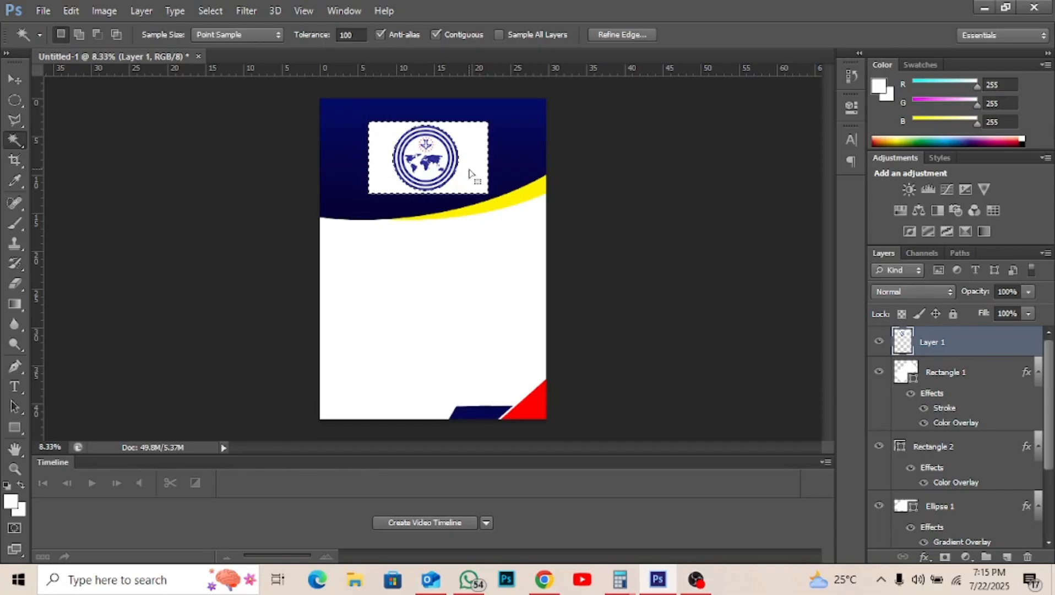
{"action": "left_click", "coordinate": [436, 35]}
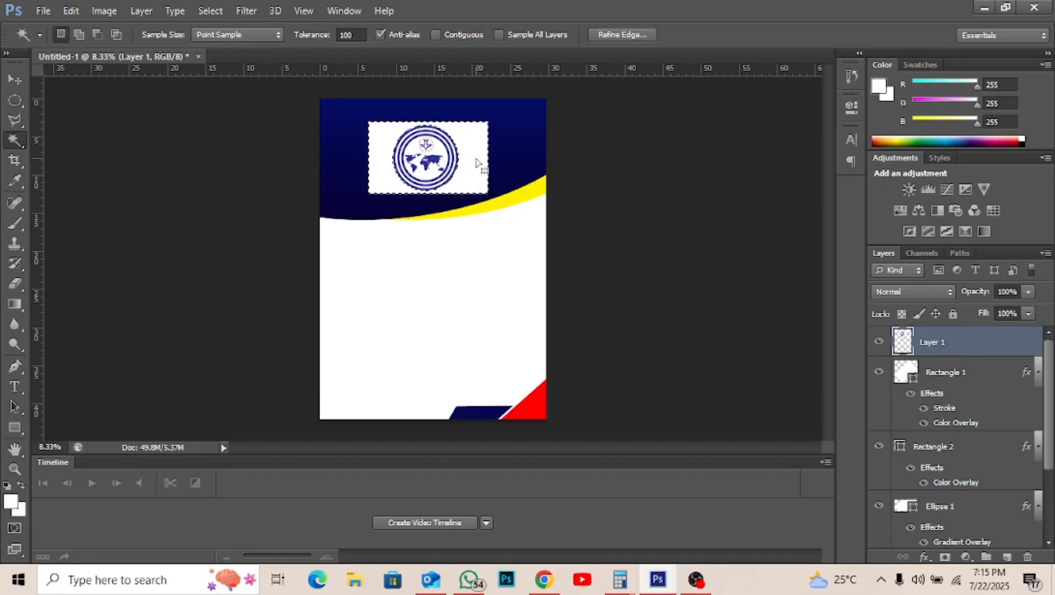
{"action": "key", "text": "ctrl+d"}
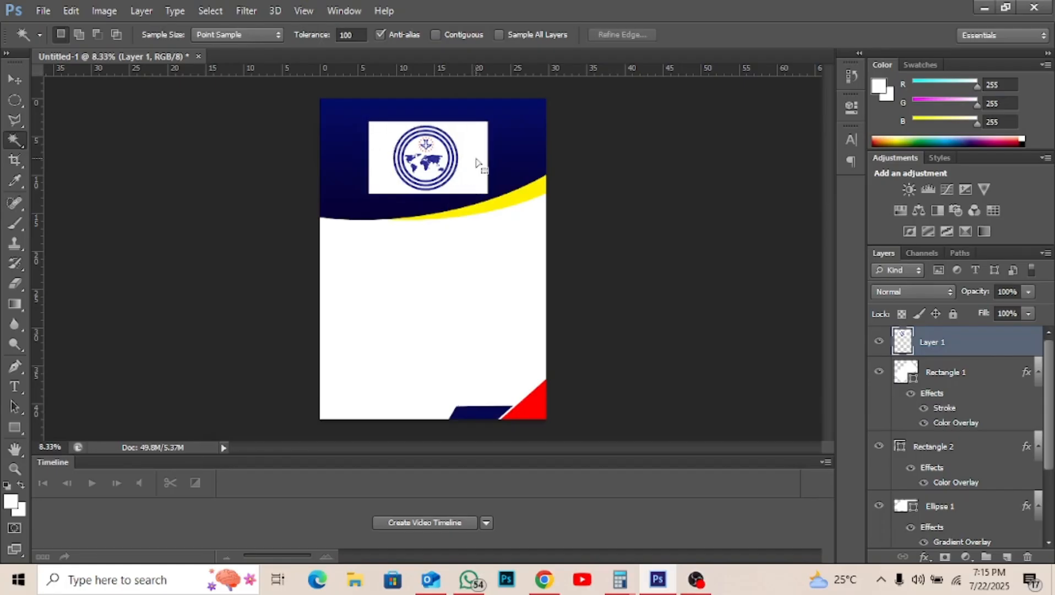
{"action": "left_click", "coordinate": [477, 162]}
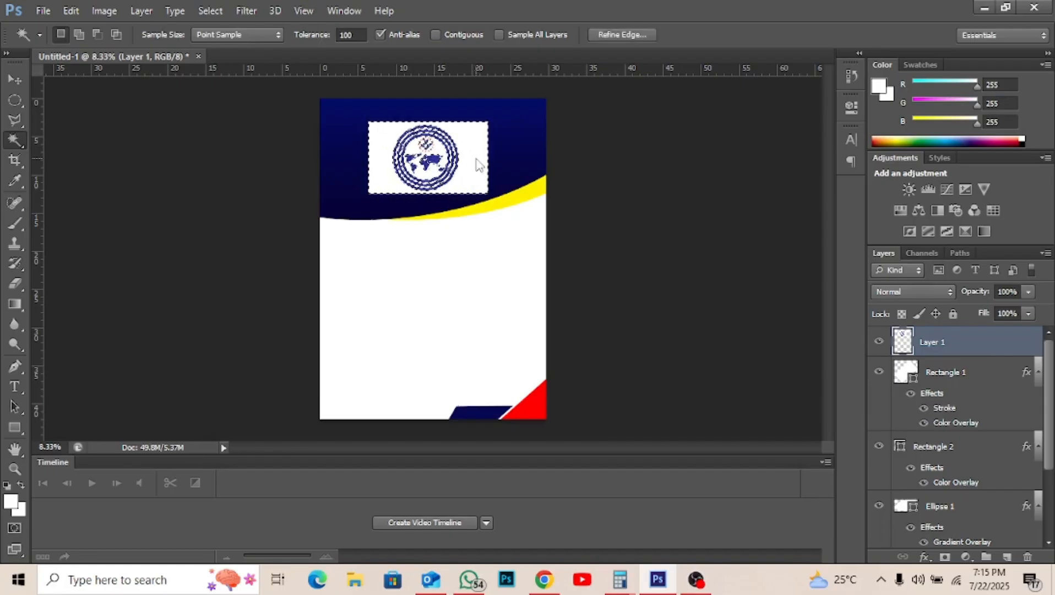
{"action": "key", "text": "Delete"}
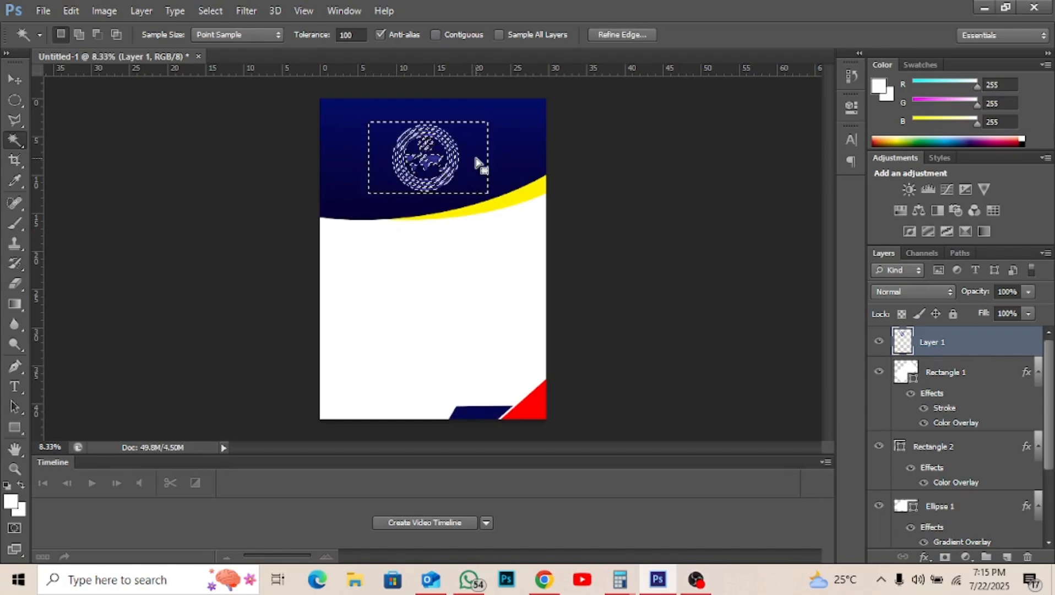
{"action": "key", "text": "ctrl+d"}
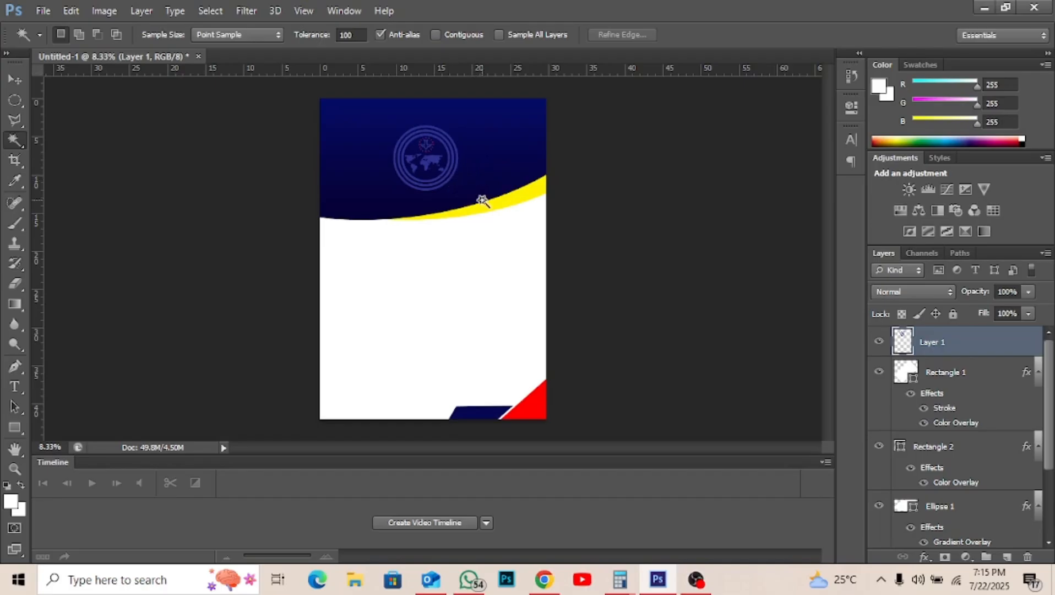
- Give the logo layer a white Color Overlay effect
{"action": "left_click", "coordinate": [926, 558]}
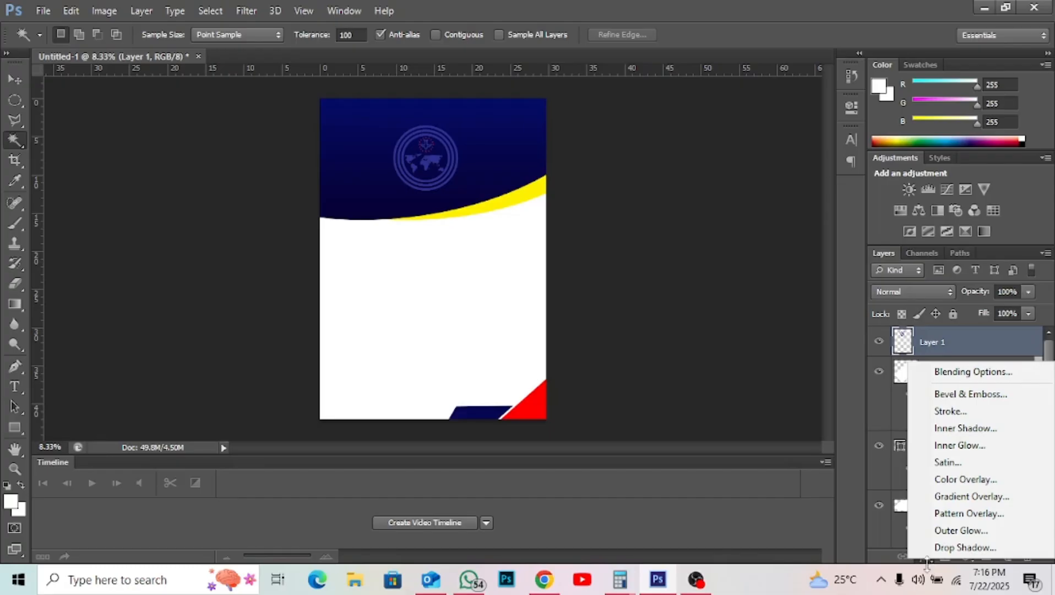
{"action": "left_click", "coordinate": [978, 481]}
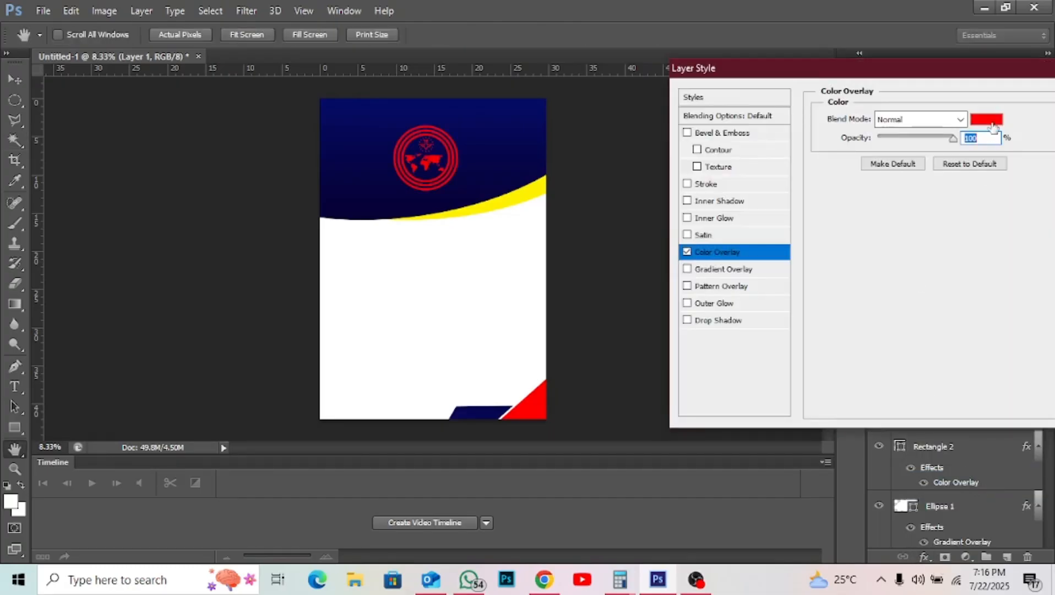
{"action": "left_click", "coordinate": [986, 119]}
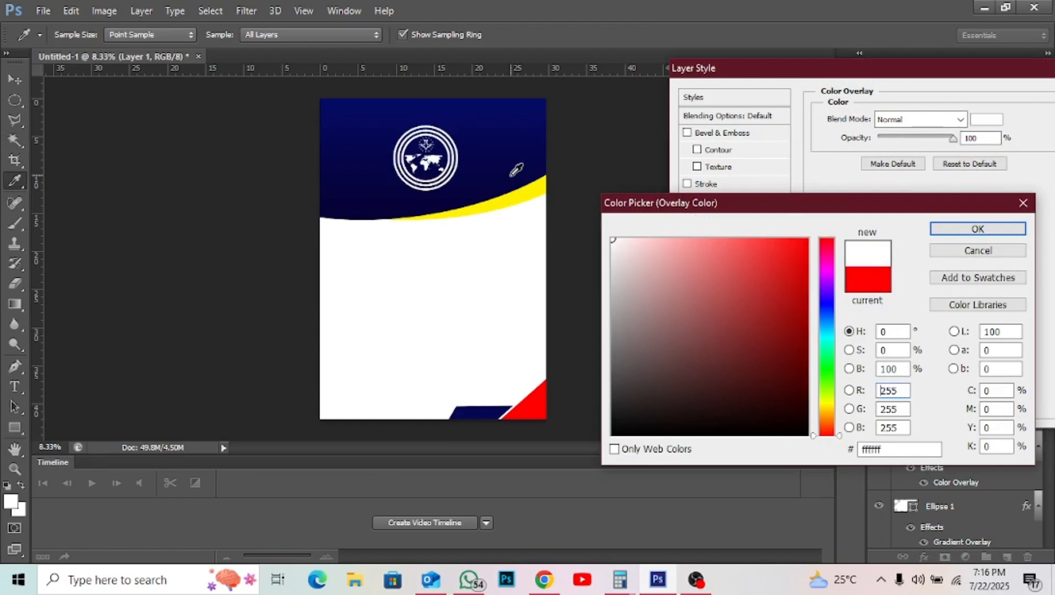
{"action": "key", "text": "Return"}
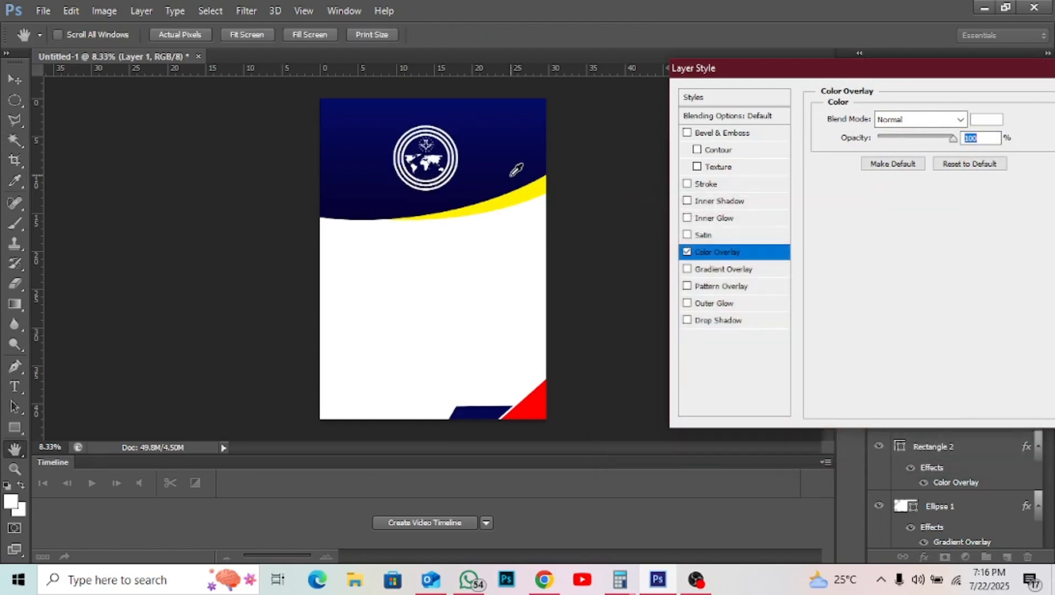
{"action": "key", "text": "Return"}
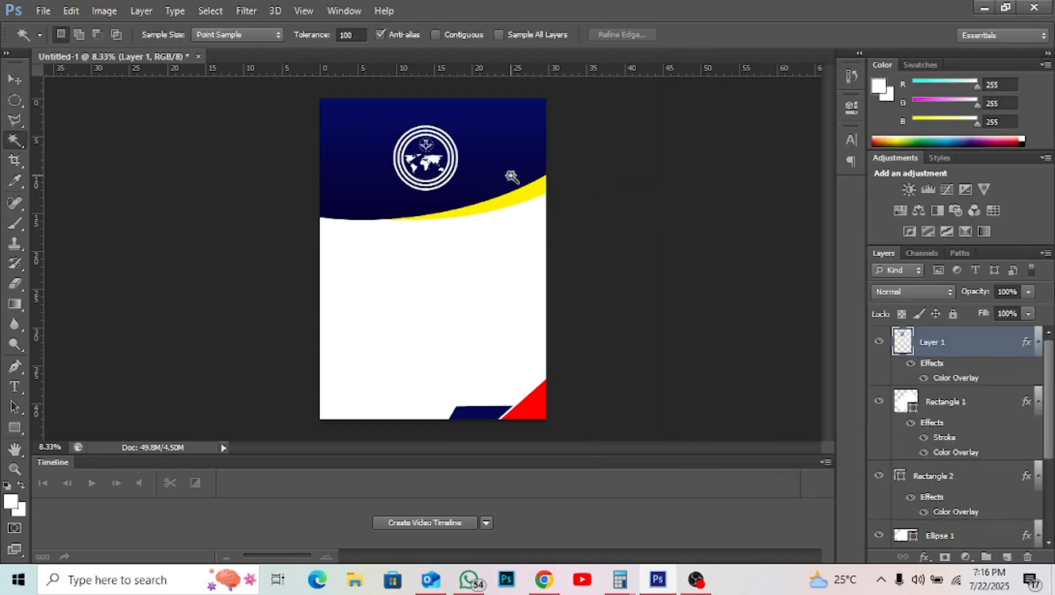
- Shrink the logo to about 44% and nudge it near the header's top centre
{"action": "key", "text": "v"}
{"action": "key", "text": "ctrl+t"}
{"action": "left_click_drag", "start_coordinate": [458, 191], "coordinate": [434, 151]}
{"action": "key", "text": "Return"}
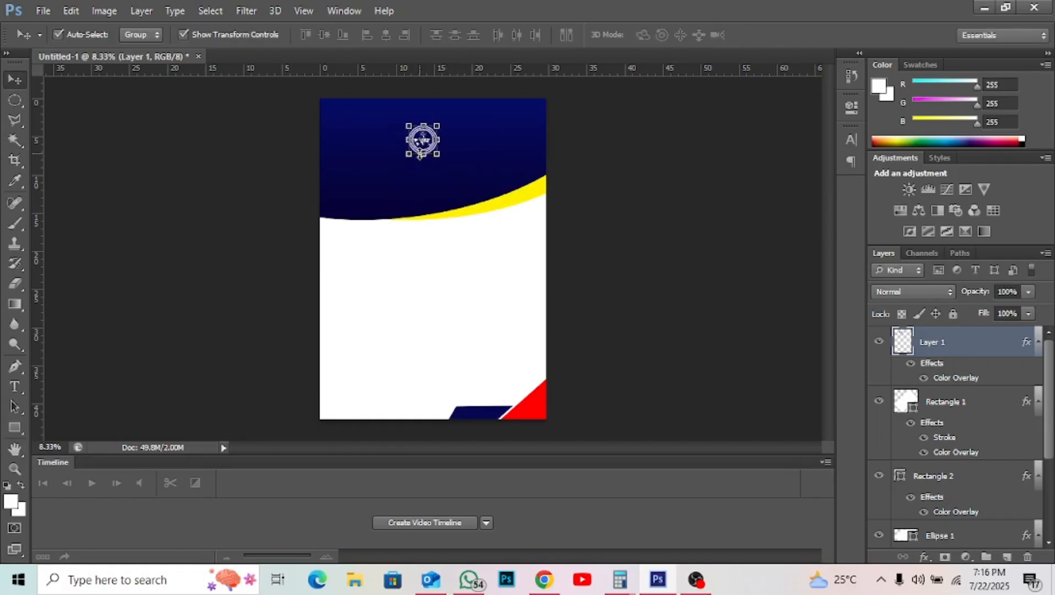
{"action": "key", "text": "shift+Right"}
{"action": "key", "text": "shift+Right"}
{"action": "key", "text": "shift+Right"}
{"action": "key", "text": "shift+Right"}
{"action": "key", "text": "shift+Right"}
{"action": "key", "text": "shift+Right"}
{"action": "key", "text": "shift+Right"}
{"action": "key", "text": "shift+Right"}
{"action": "key", "text": "shift+Right"}
{"action": "key", "text": "shift+Right"}
{"action": "key", "text": "shift+Right"}
{"action": "key", "text": "shift+Right"}
{"action": "key", "text": "shift+Right"}
{"action": "key", "text": "shift+Right"}
{"action": "key", "text": "shift+Right"}
{"action": "key", "text": "shift+Right"}
{"action": "key", "text": "shift+Right"}
{"action": "key", "text": "shift+Right"}
{"action": "key", "text": "shift+Right"}
{"action": "key", "text": "shift+Right"}
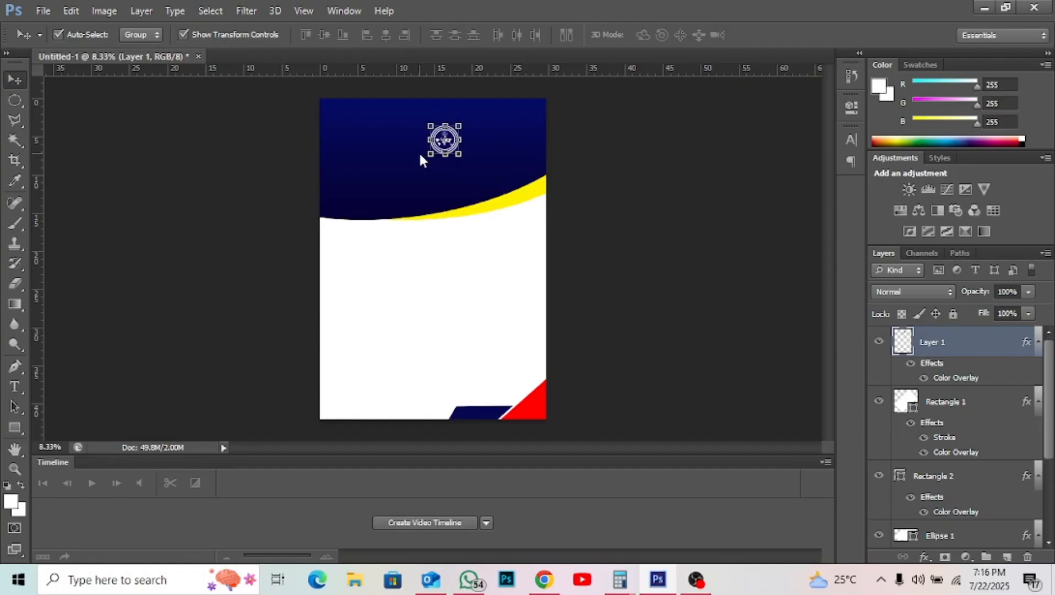
{"action": "key", "text": "shift+Left"}
{"action": "key", "text": "shift+Left"}
{"action": "key", "text": "shift+Left"}
{"action": "key", "text": "shift+Left"}
{"action": "key", "text": "shift+Left"}
{"action": "key", "text": "shift+Left"}
{"action": "key", "text": "shift+Left"}
{"action": "key", "text": "shift+Left"}
{"action": "key", "text": "shift+Left"}
{"action": "key", "text": "shift+Left"}
{"action": "key", "text": "shift+Left"}
{"action": "key", "text": "shift+Left"}
{"action": "key", "text": "shift+Left"}
{"action": "key", "text": "shift+Left"}
{"action": "key", "text": "shift+Left"}
{"action": "key", "text": "shift+Left"}
{"action": "key", "text": "shift+Left"}
{"action": "key", "text": "shift+Left"}
{"action": "key", "text": "shift+Left"}
{"action": "key", "text": "shift+Left"}
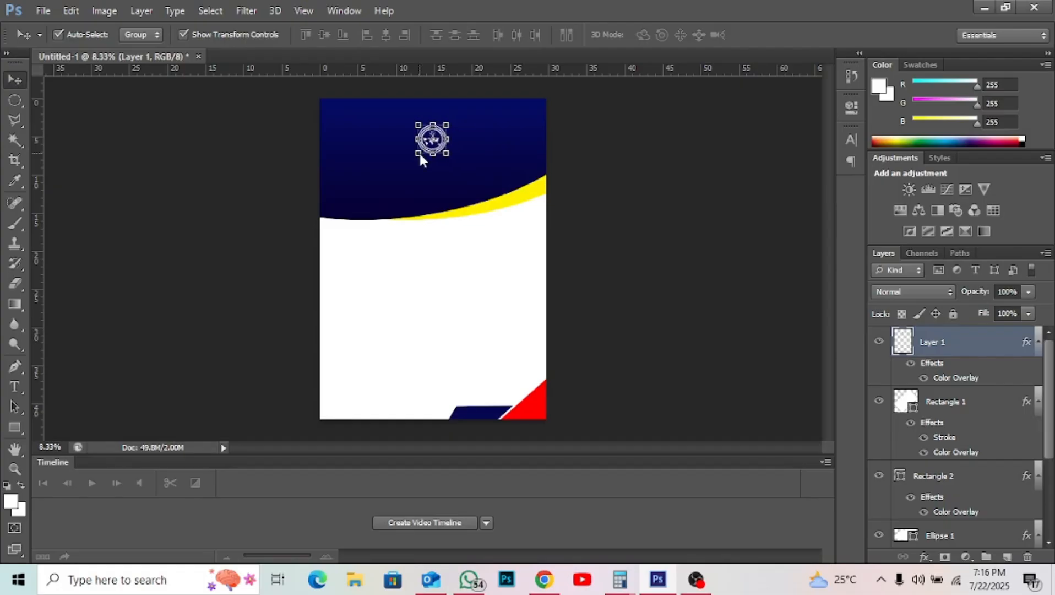
{"action": "key", "text": "shift+Up"}
{"action": "key", "text": "shift+Up"}
{"action": "key", "text": "shift+Up"}
{"action": "key", "text": "shift+Up"}
{"action": "key", "text": "shift+Up"}
{"action": "key", "text": "shift+Up"}
{"action": "key", "text": "shift+Up"}
{"action": "key", "text": "shift+Up"}
{"action": "key", "text": "shift+Up"}
{"action": "key", "text": "shift+Up"}
{"action": "key", "text": "shift+Up"}
{"action": "key", "text": "shift+Up"}
{"action": "key", "text": "shift+Up"}
{"action": "key", "text": "shift+Up"}
{"action": "key", "text": "shift+Up"}
{"action": "key", "text": "shift+Up"}
{"action": "key", "text": "shift+Up"}
{"action": "key", "text": "shift+Up"}
{"action": "key", "text": "shift+Up"}
{"action": "key", "text": "shift+Up"}
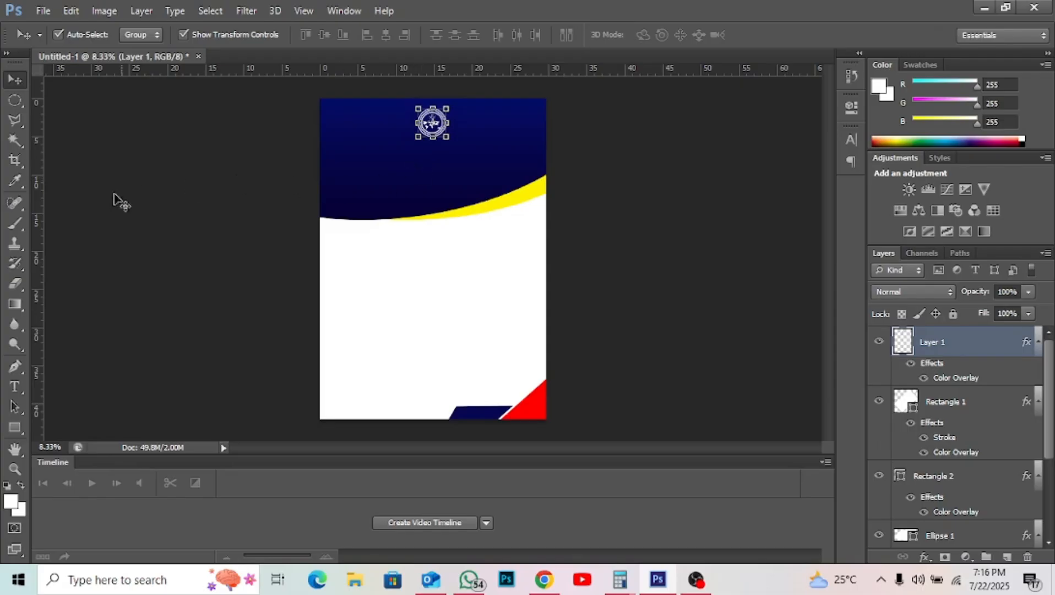
- Type the heading 'The CHurch of Pentecost' across the navy header and commit it
{"action": "left_click", "coordinate": [16, 387]}
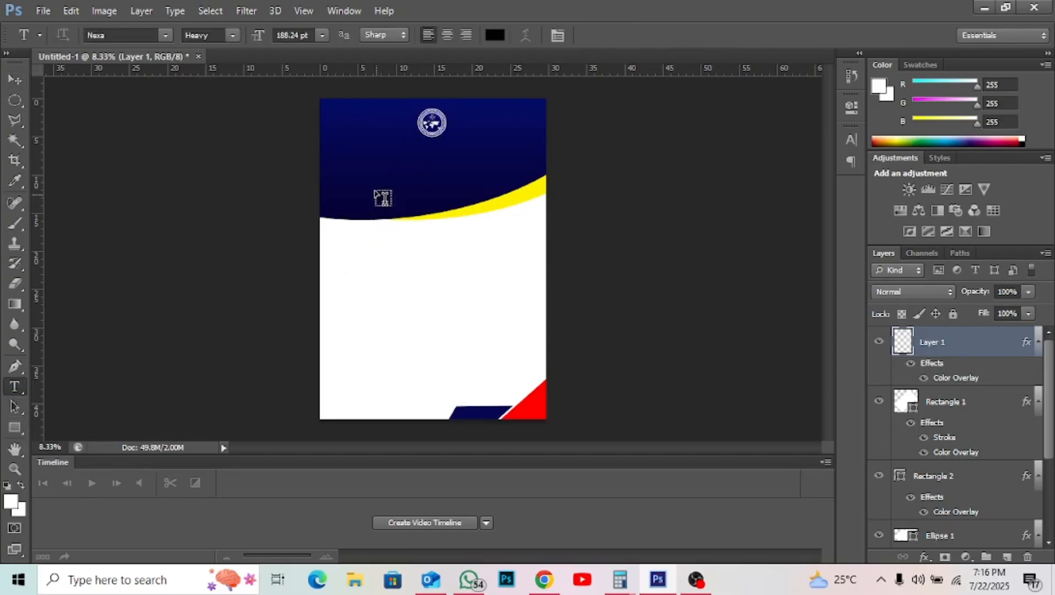
{"action": "left_click", "coordinate": [368, 161]}
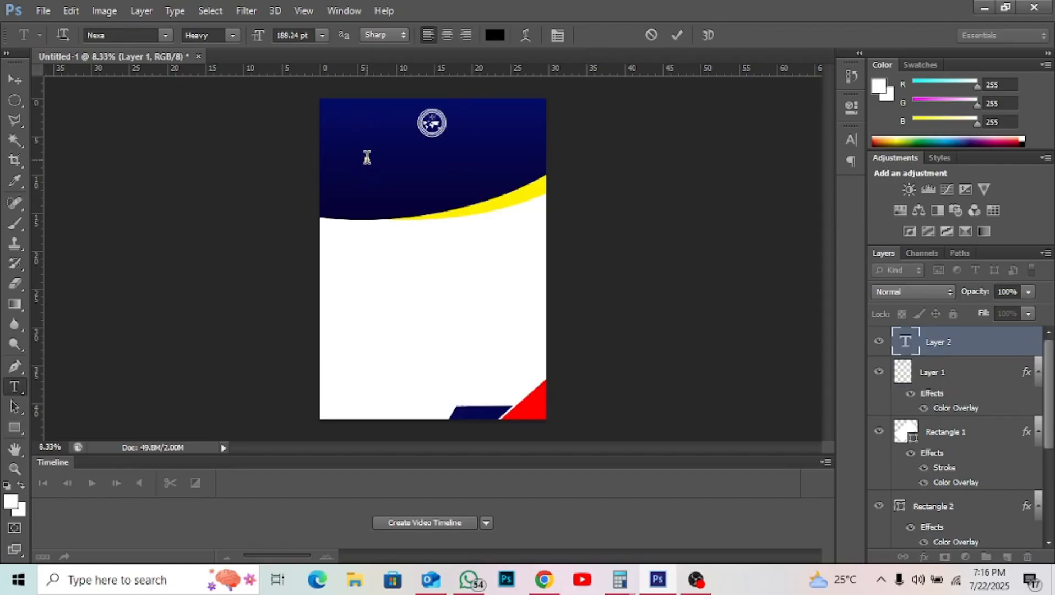
{"action": "type", "text": "THE"}
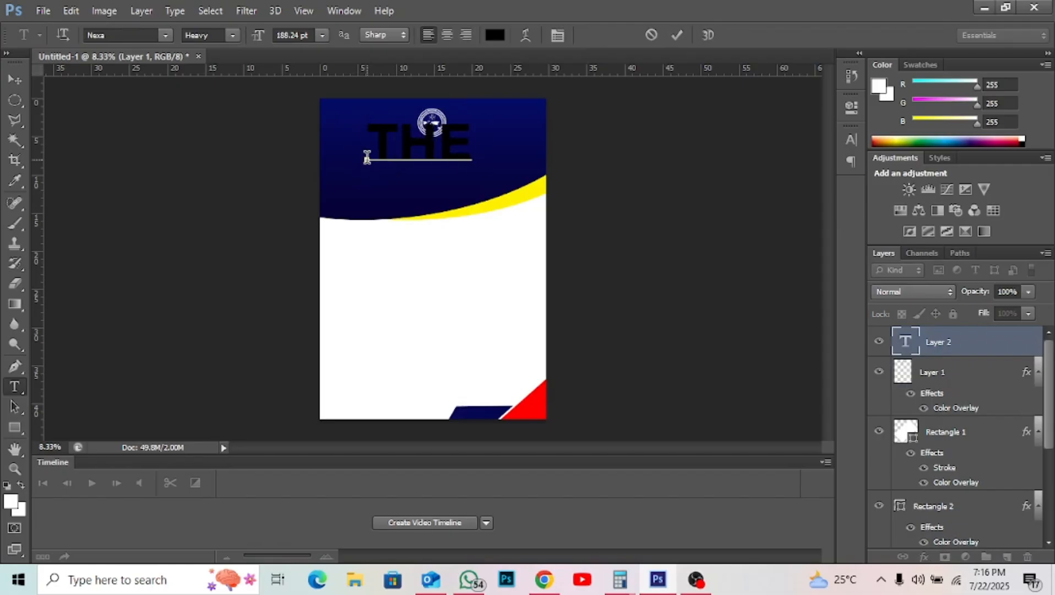
{"action": "type", "text": " CHURCH OF P"}
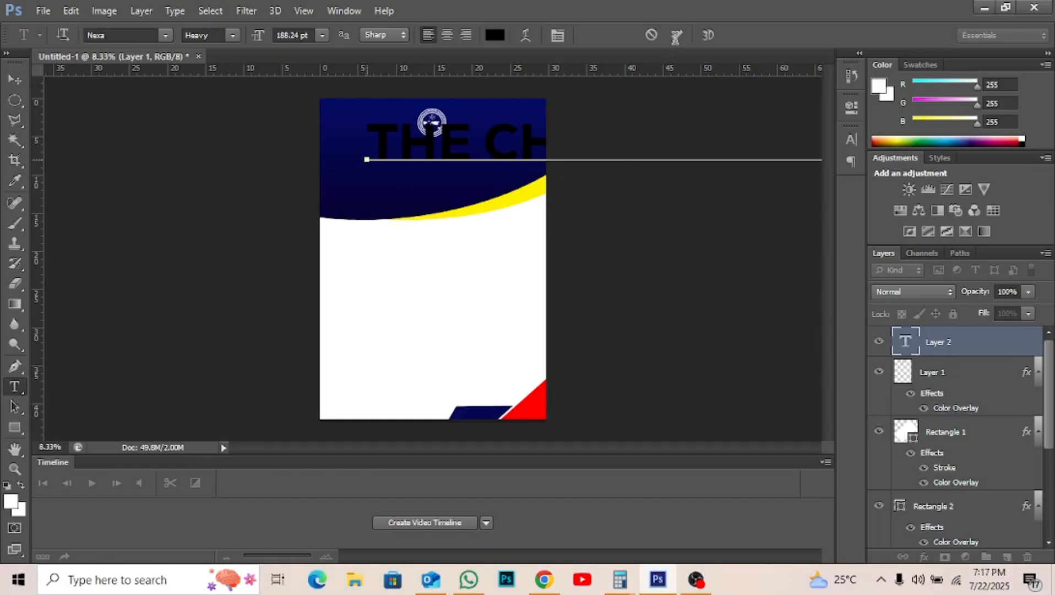
{"action": "left_click", "coordinate": [677, 35]}
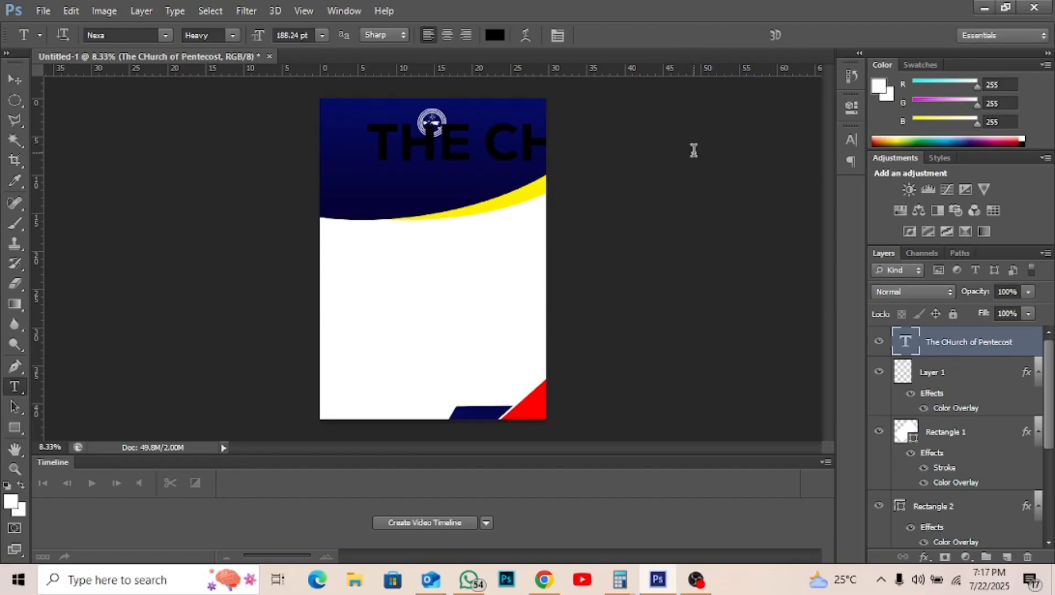
- Give the heading text a white Color Overlay effect
{"action": "left_click", "coordinate": [922, 556]}
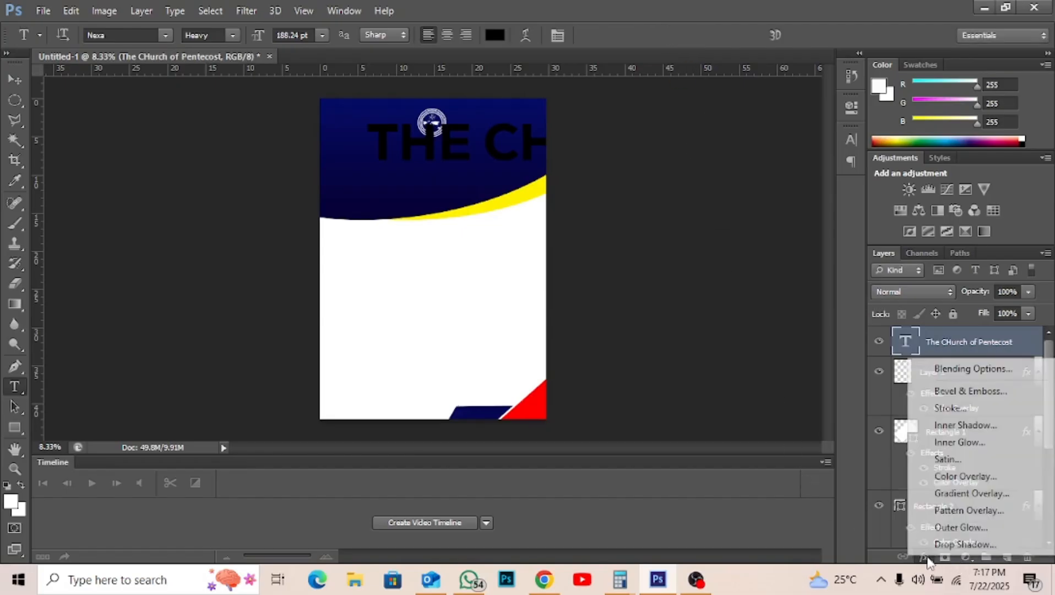
{"action": "left_click", "coordinate": [982, 475]}
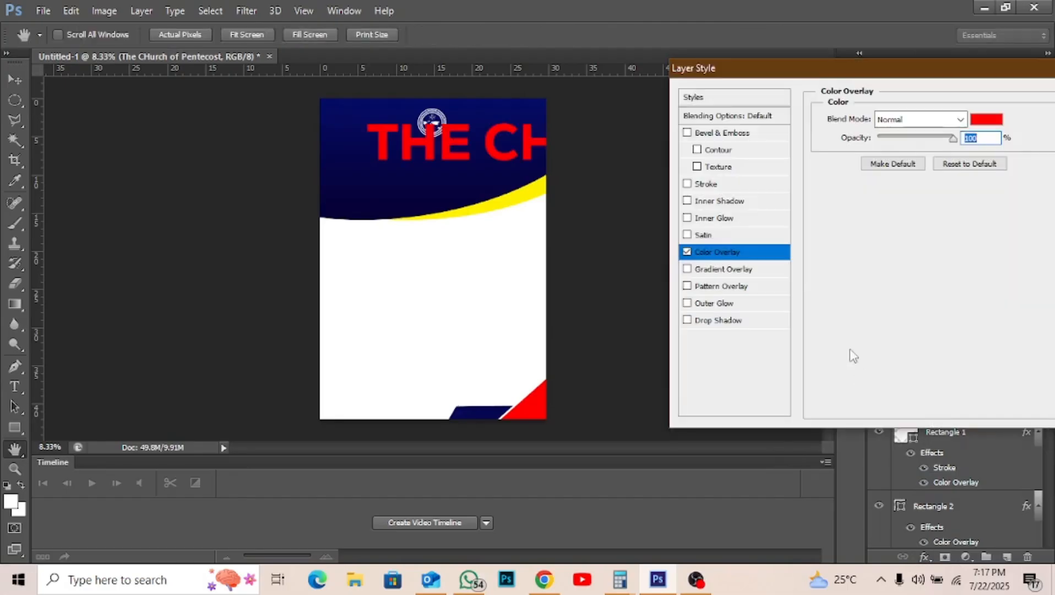
{"action": "left_click", "coordinate": [982, 120]}
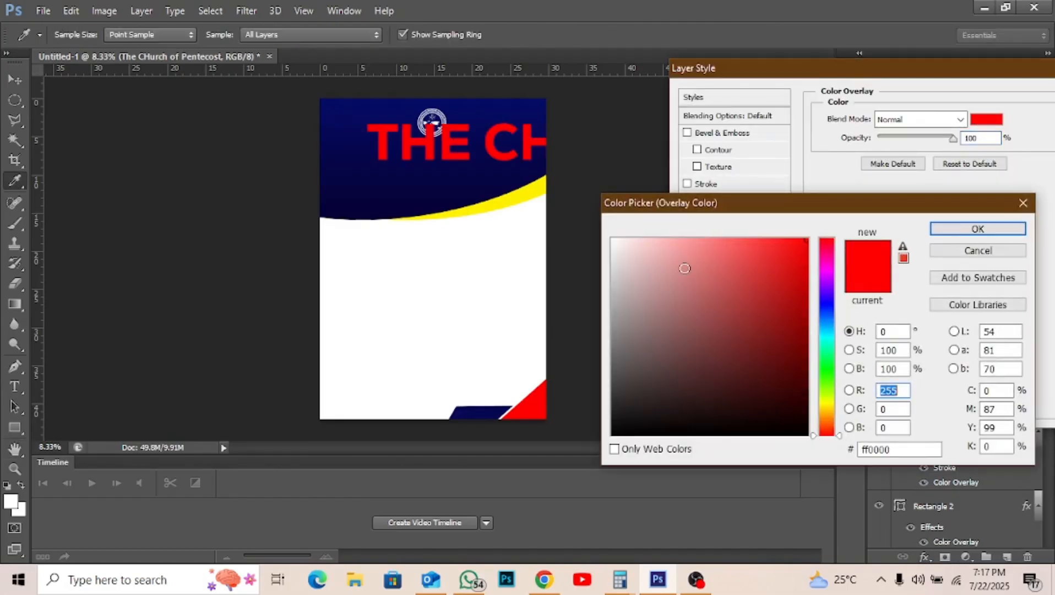
{"action": "left_click_drag", "start_coordinate": [685, 268], "coordinate": [591, 225]}
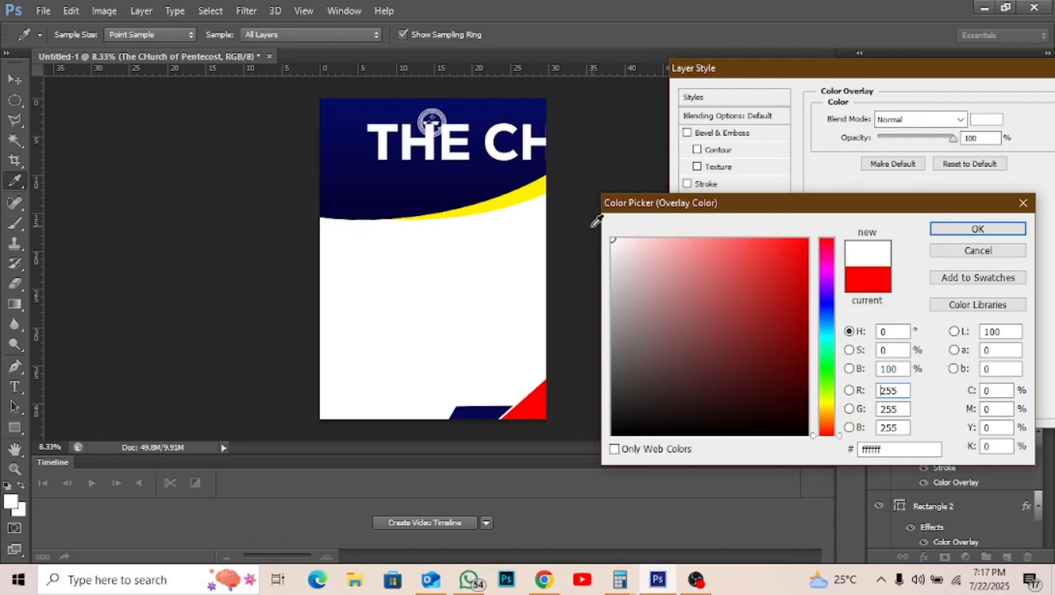
{"action": "key", "text": "Return"}
{"action": "key", "text": "Return"}
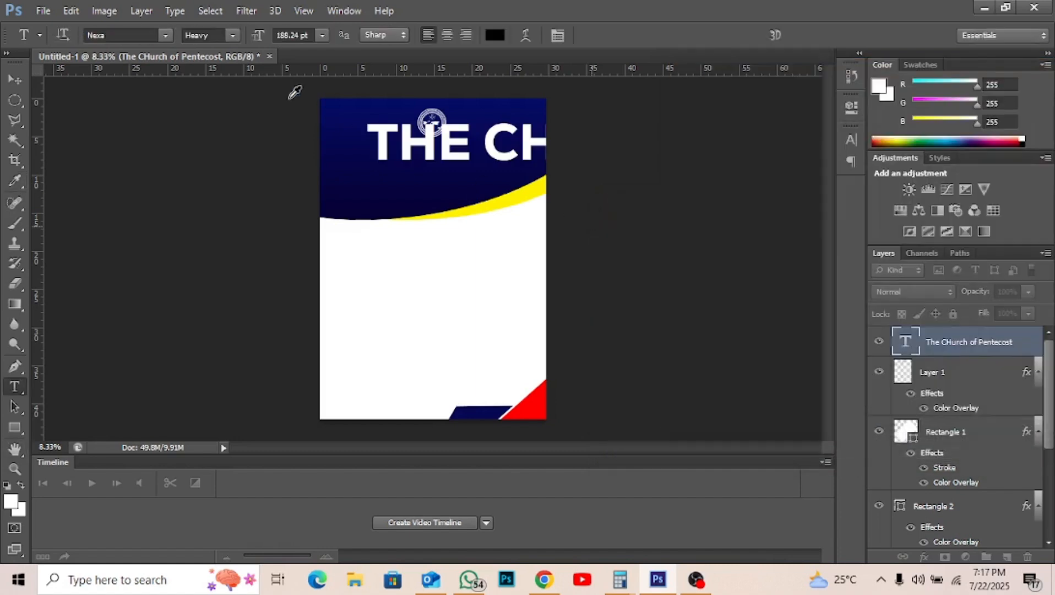
- Set the heading's font size to 30 pt
{"action": "double_click", "coordinate": [290, 36]}
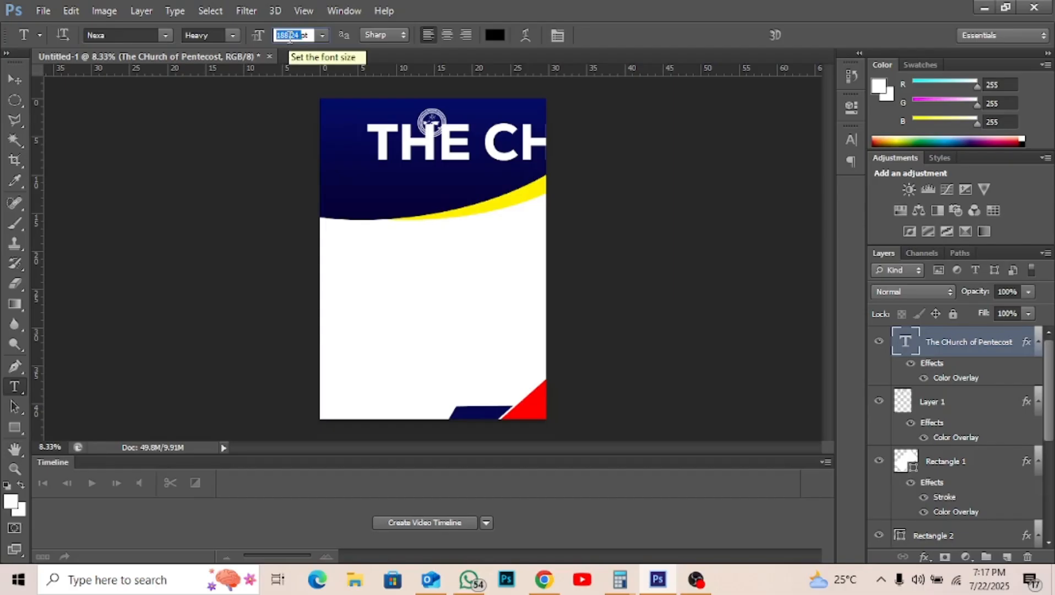
{"action": "type", "text": "300"}
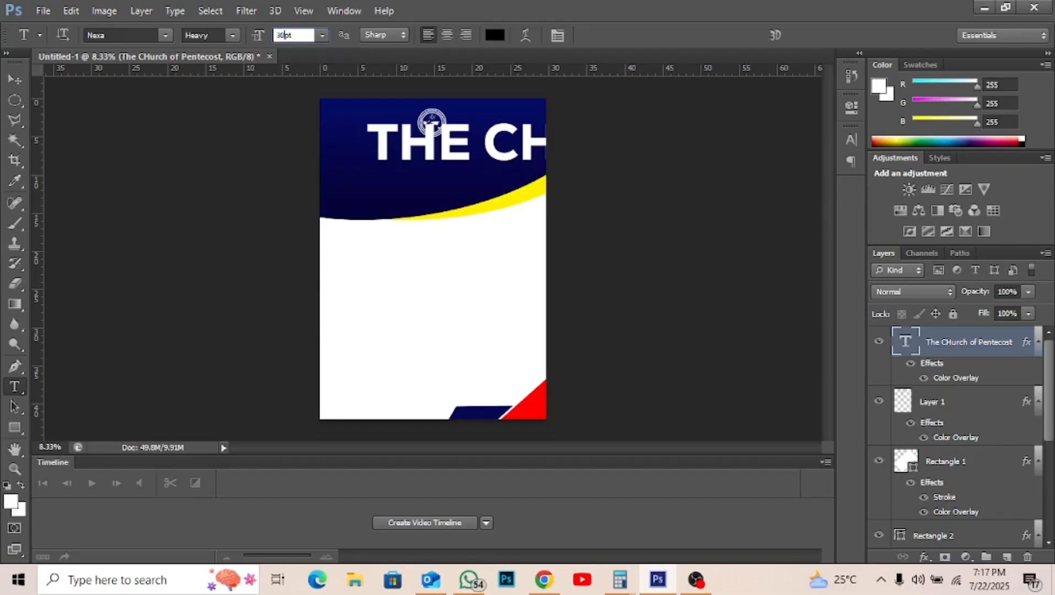
{"action": "key", "text": "Return"}
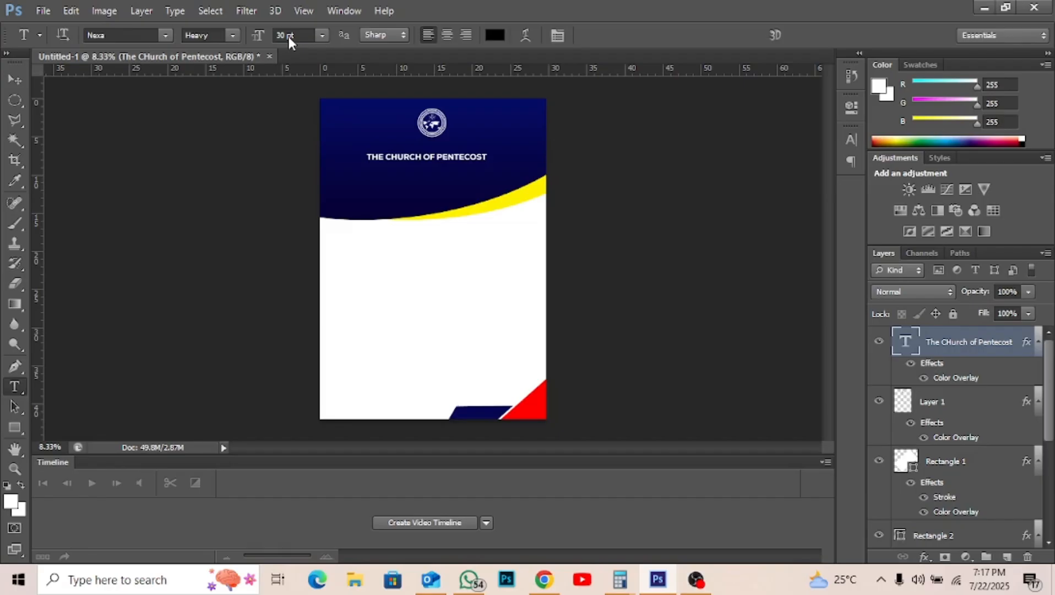
- Position the heading just under the logo and duplicate its layer
{"action": "key", "text": "v"}
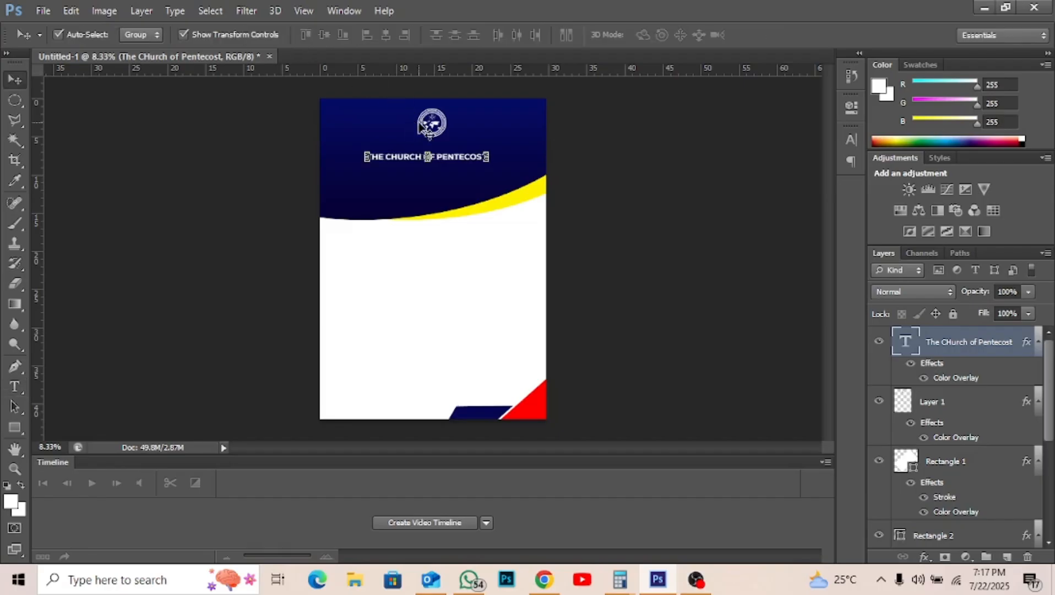
{"action": "left_click_drag", "start_coordinate": [457, 162], "coordinate": [465, 149]}
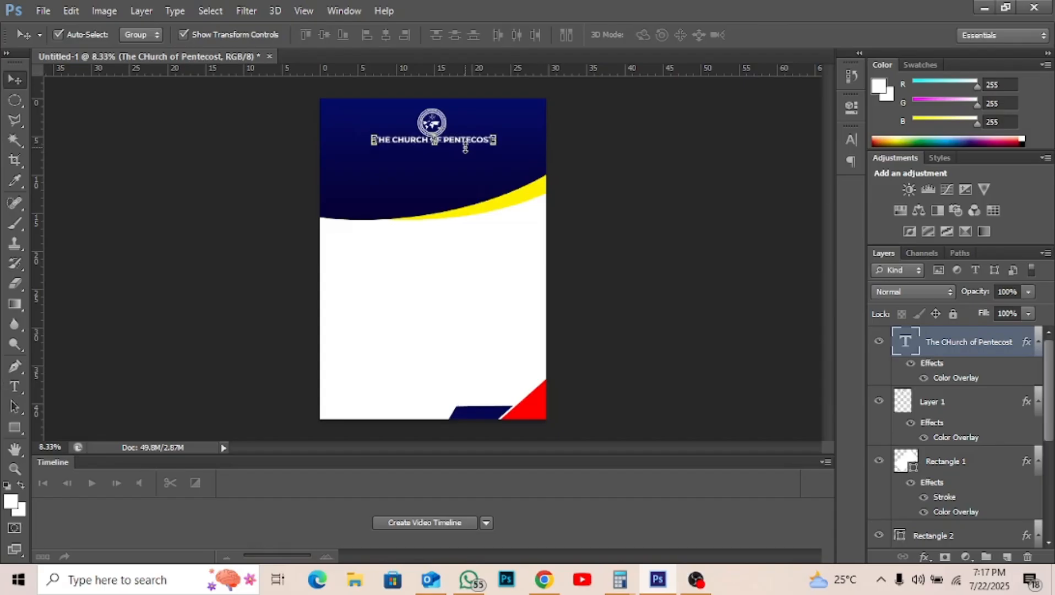
{"action": "key", "text": "Left"}
{"action": "key", "text": "Left"}
{"action": "key", "text": "Down"}
{"action": "key", "text": "Down"}
{"action": "key", "text": "Down"}
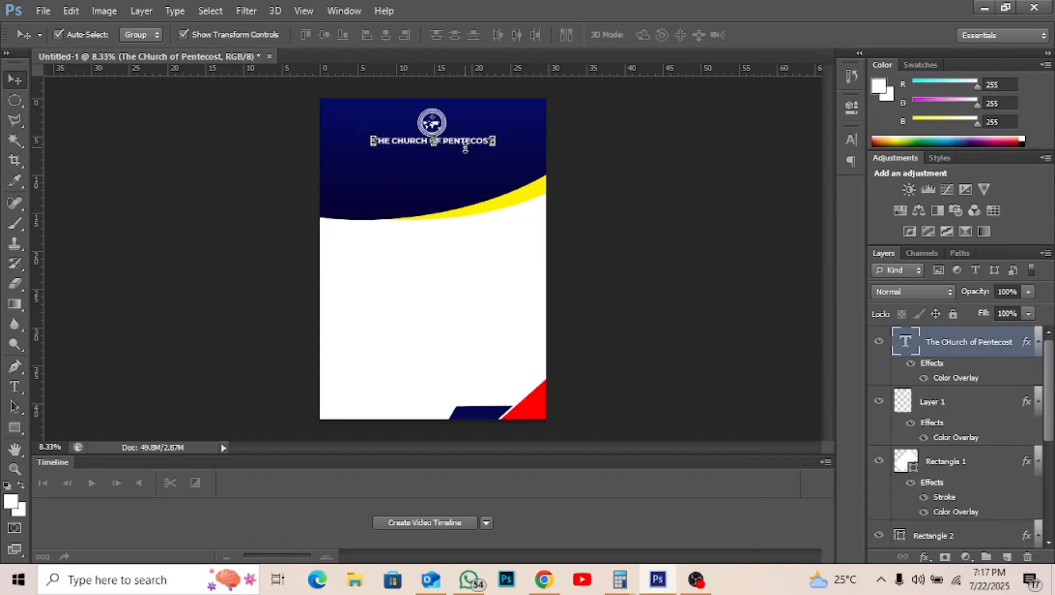
{"action": "key", "text": "Down"}
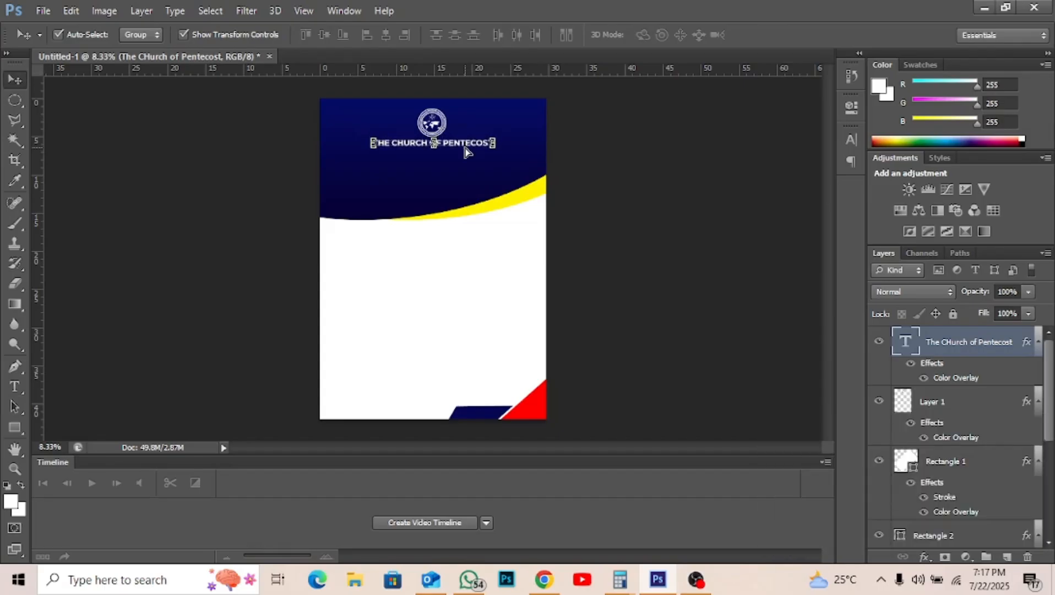
{"action": "key", "text": "ctrl+j"}
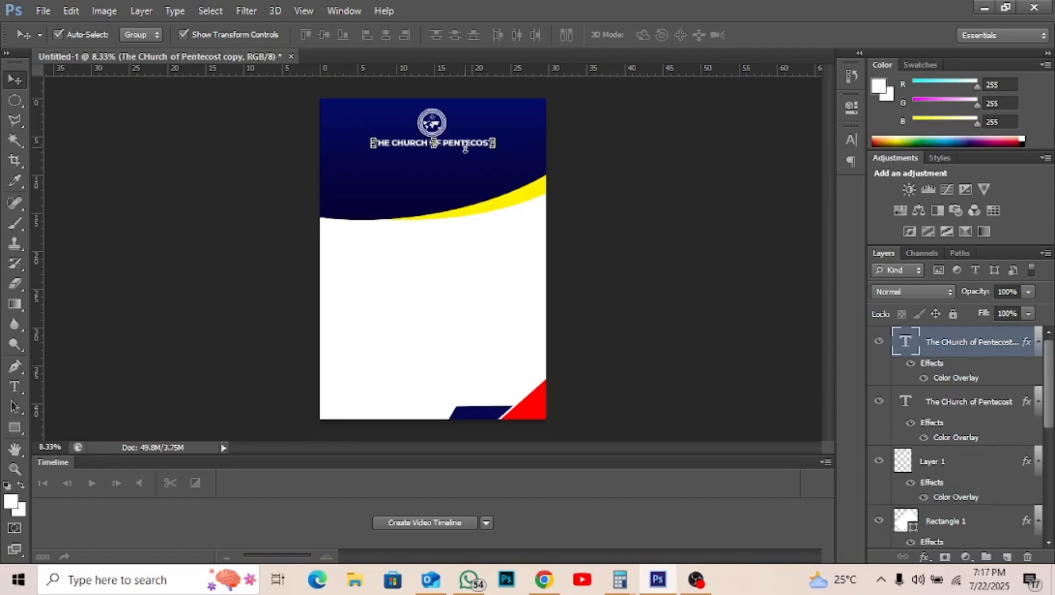
- Move the heading copy down and retype it as 'HOHOE AREA - JASIKAN DISTRICT'
{"action": "key", "text": "Down"}
{"action": "key", "text": "Down"}
{"action": "key", "text": "Down"}
{"action": "key", "text": "Down"}
{"action": "key", "text": "Down"}
{"action": "key", "text": "Down"}
{"action": "key", "text": "Down"}
{"action": "key", "text": "Down"}
{"action": "key", "text": "Down"}
{"action": "key", "text": "Down"}
{"action": "key", "text": "Down"}
{"action": "key", "text": "Down"}
{"action": "key", "text": "Down"}
{"action": "key", "text": "Down"}
{"action": "key", "text": "Down"}
{"action": "key", "text": "Down"}
{"action": "key", "text": "Down"}
{"action": "key", "text": "Down"}
{"action": "key", "text": "Down"}
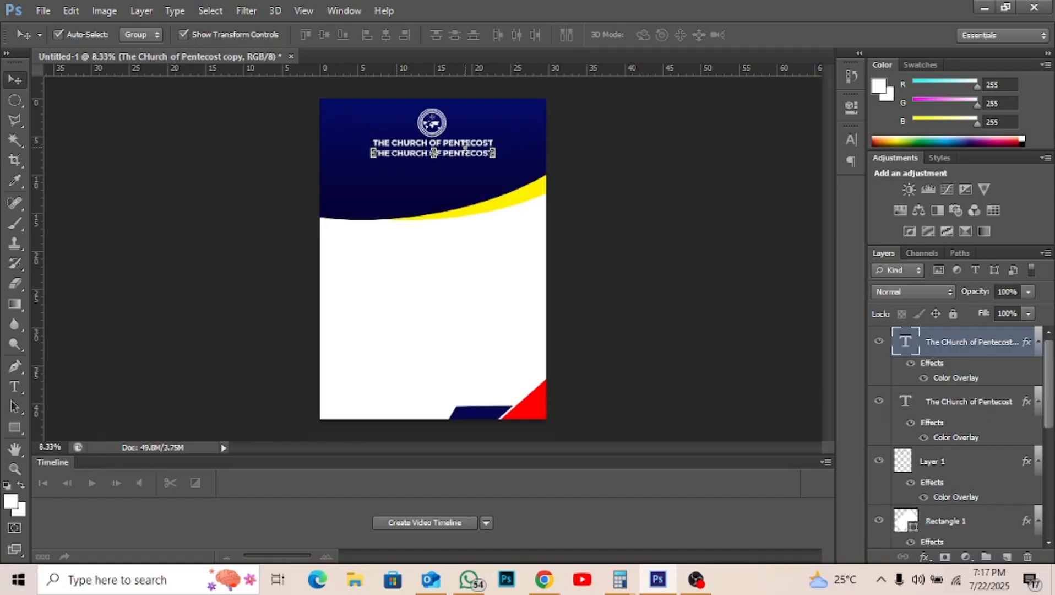
{"action": "key", "text": "t"}
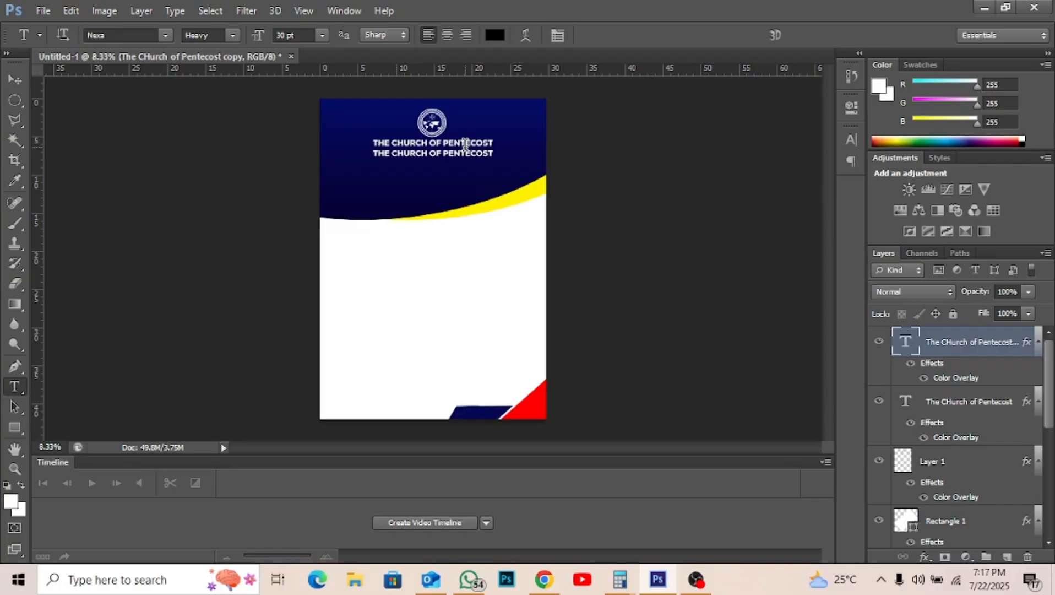
{"action": "triple_click", "coordinate": [460, 152]}
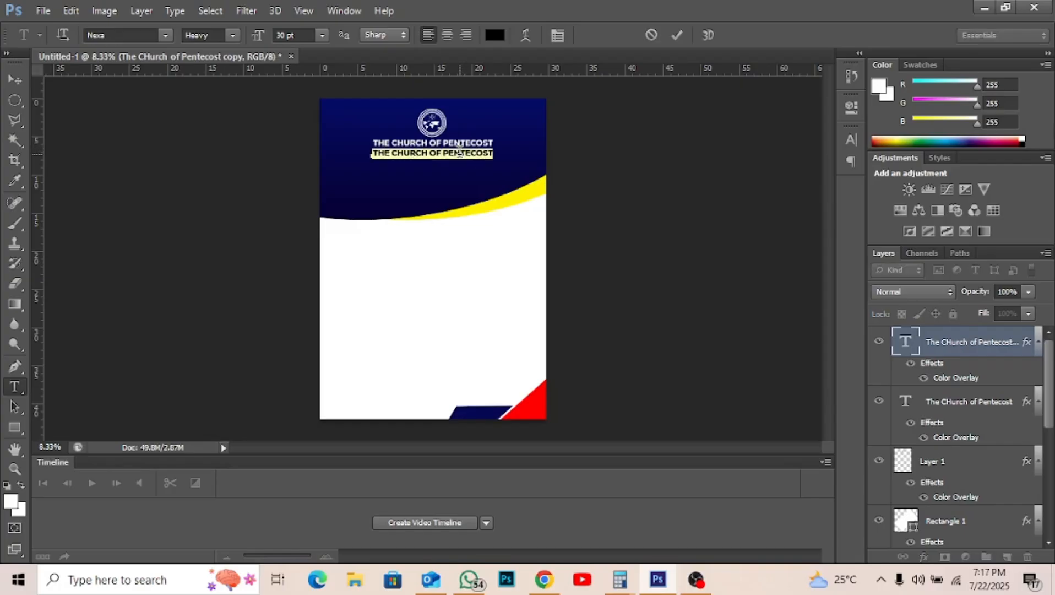
{"action": "type", "text": "HQ"}
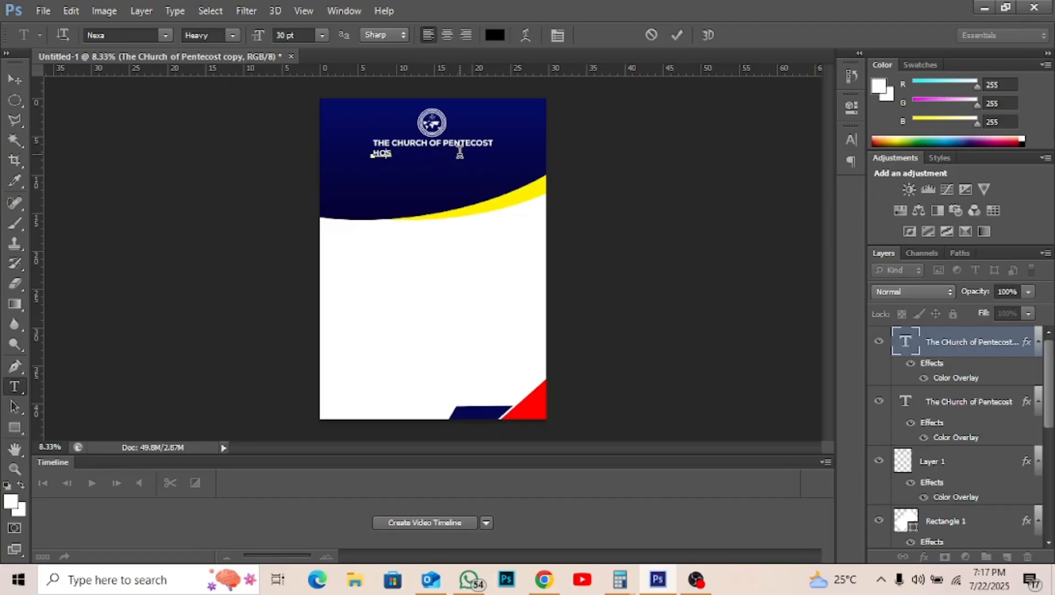
{"action": "type", "text": "H"}
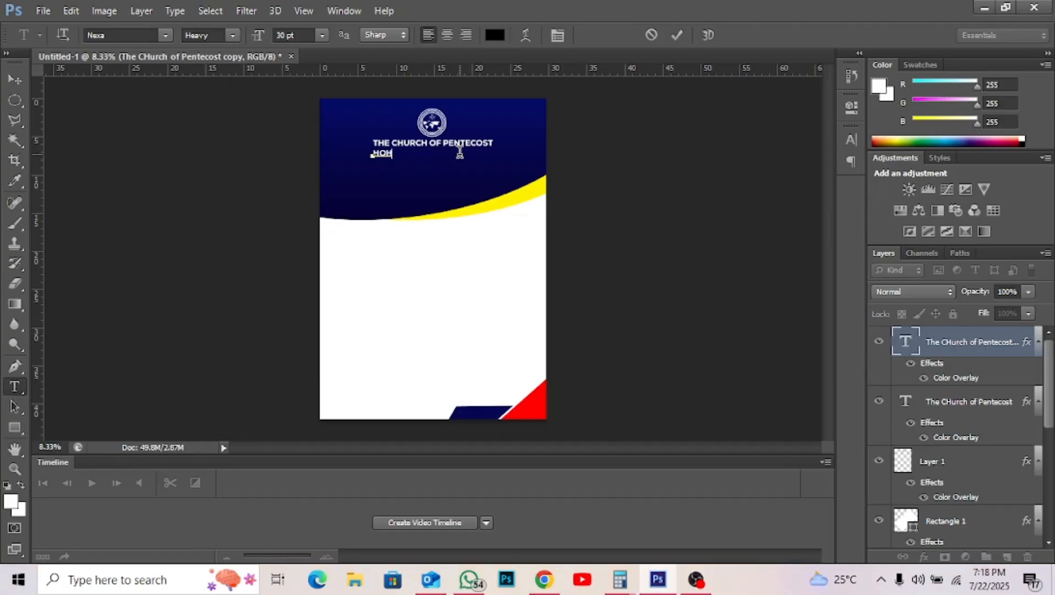
{"action": "type", "text": "OE AREA - JASIKAN"}
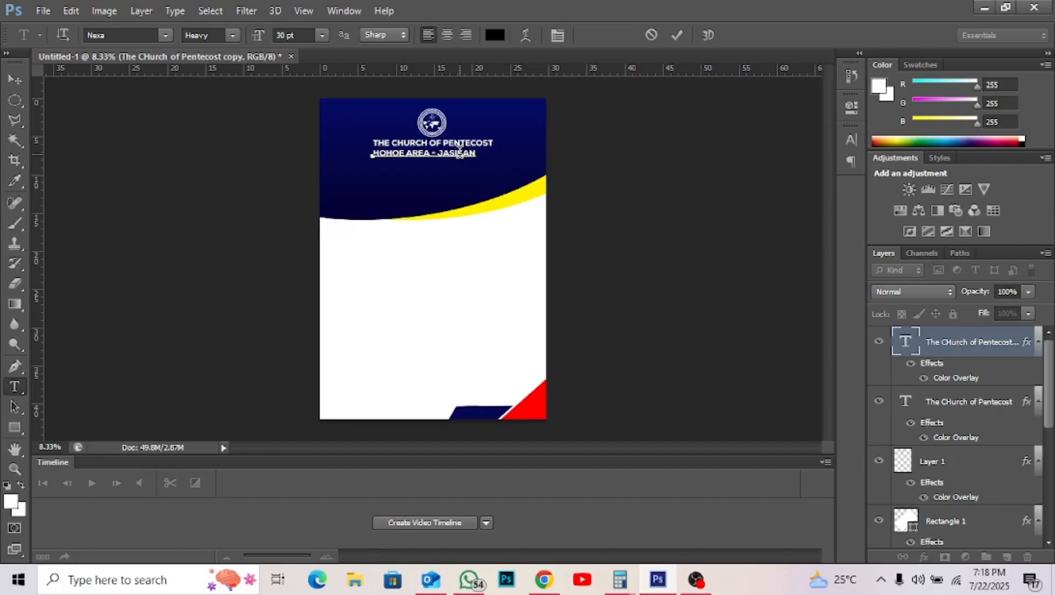
{"action": "type", "text": " DISTRICT"}
{"action": "left_click", "coordinate": [674, 35]}
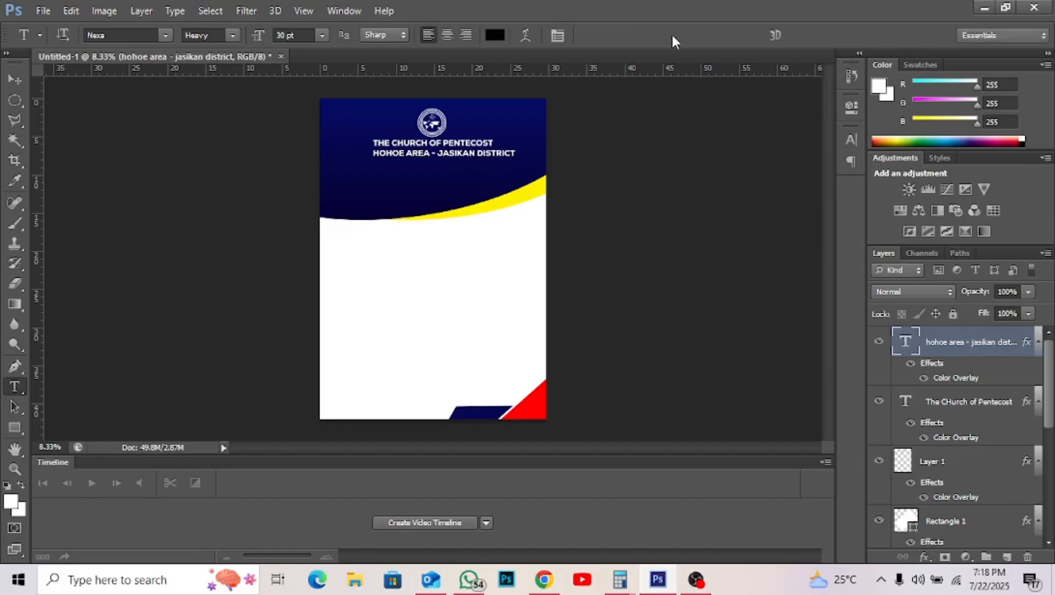
- Set the district subtitle's font size to 25 pt
{"action": "left_click", "coordinate": [282, 35]}
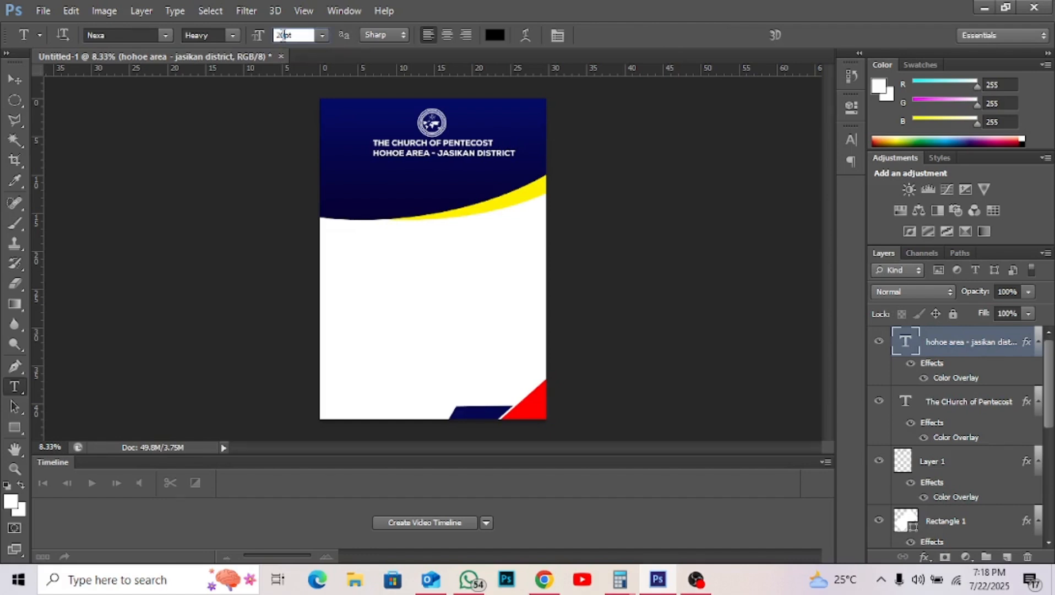
{"action": "key", "text": "BackSpace"}
{"action": "type", "text": "2"}
{"action": "key", "text": "Return"}
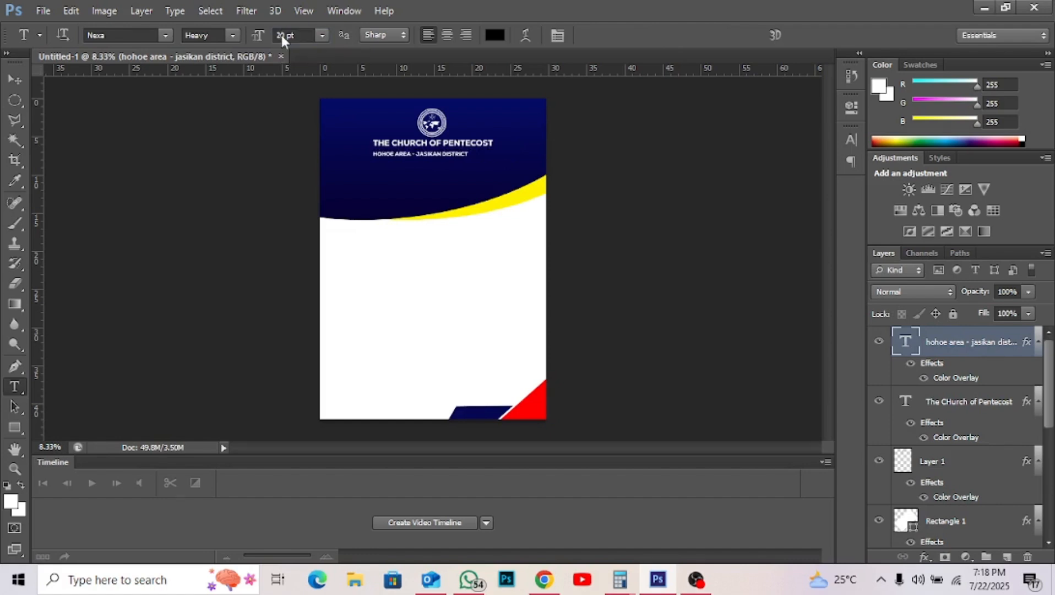
{"action": "left_click", "coordinate": [282, 36]}
{"action": "type", "text": "25"}
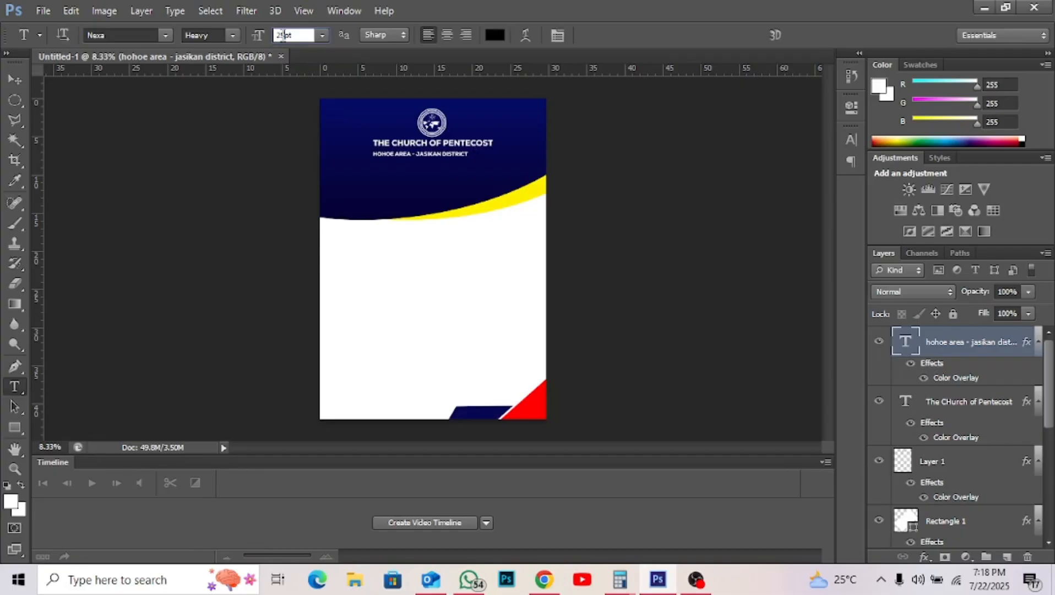
{"action": "key", "text": "Return"}
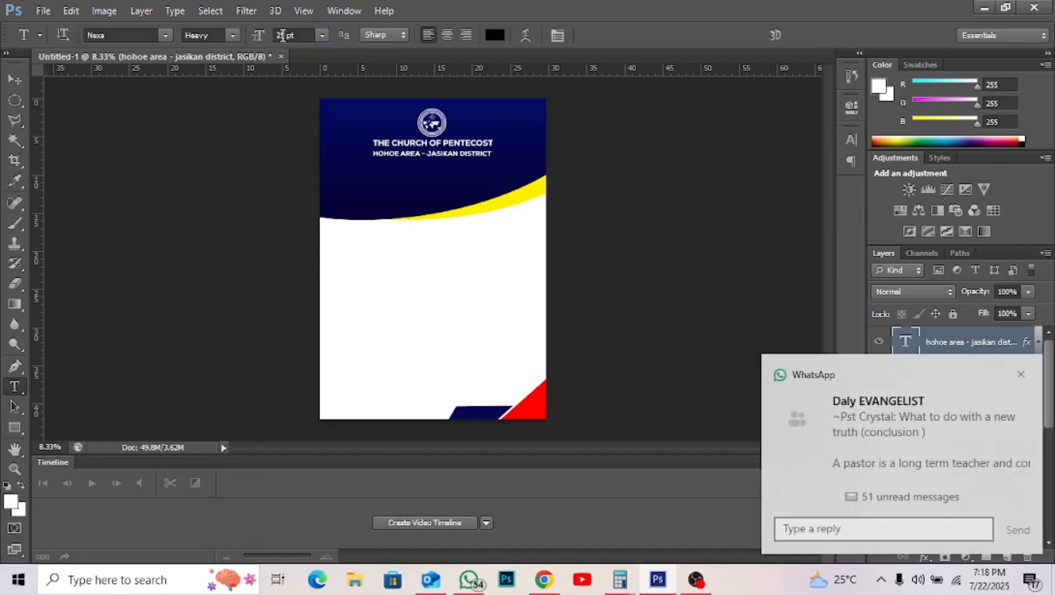
- Nudge the subtitle up, then duplicate it and place the copy just below
{"action": "key", "text": "v"}
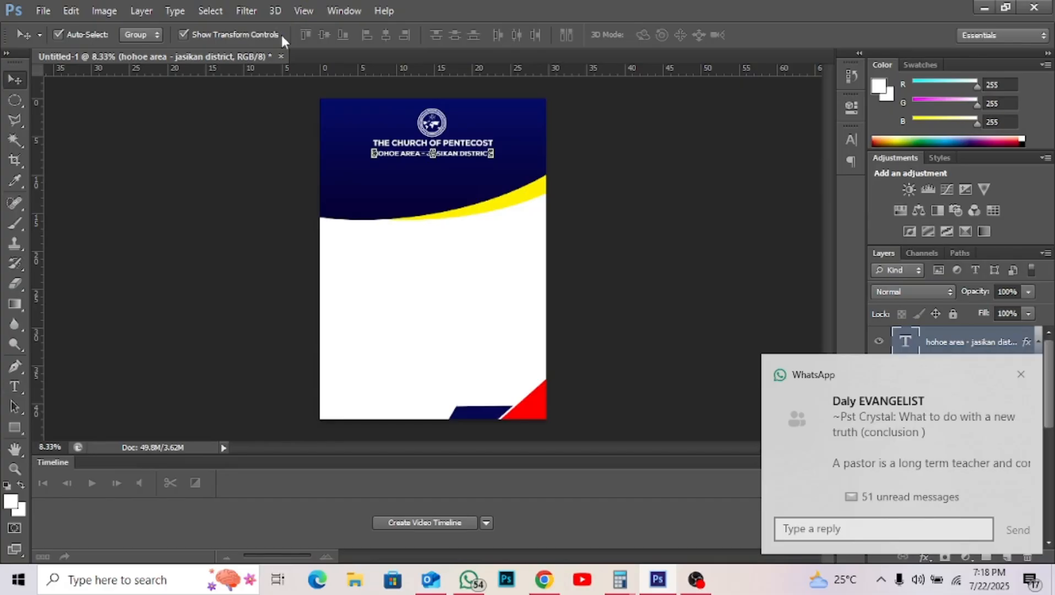
{"action": "key", "text": "Up"}
{"action": "key", "text": "Up"}
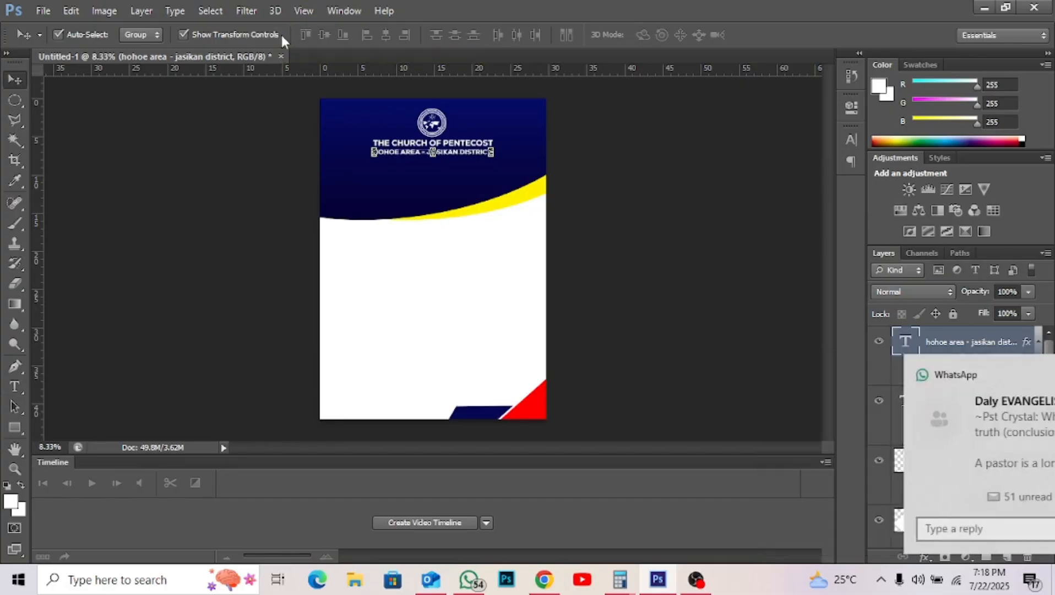
{"action": "key", "text": "alt+Down"}
{"action": "key", "text": "shift+Down"}
{"action": "key", "text": "shift+Down"}
{"action": "key", "text": "shift+Down"}
{"action": "key", "text": "shift+Down"}
{"action": "key", "text": "shift+Down"}
{"action": "key", "text": "shift+Down"}
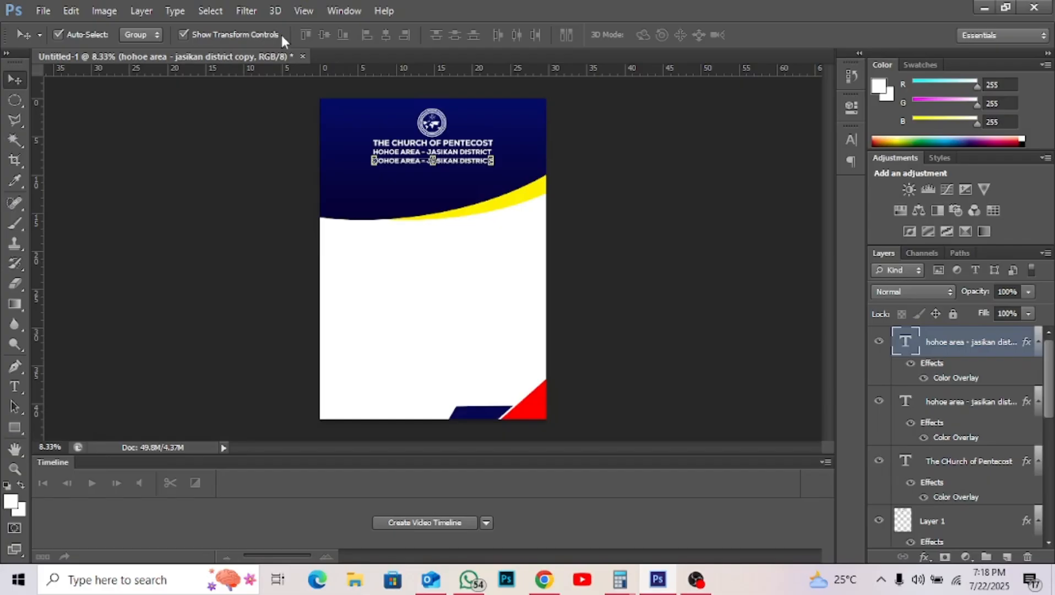
{"action": "key", "text": "shift+Up"}
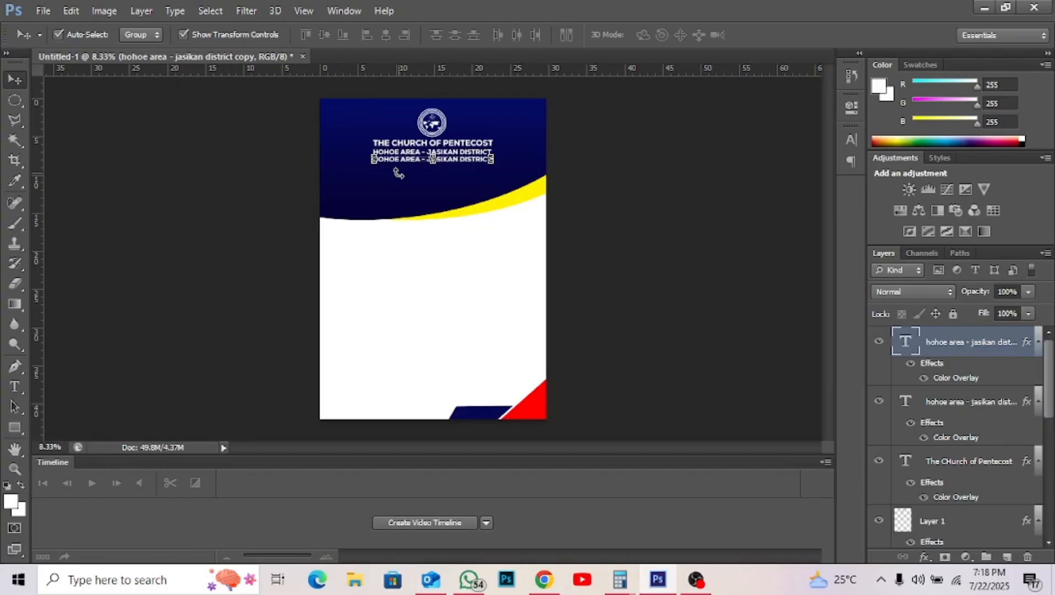
- Retype the copied district line as 'CENTRAL ASSEMBLY'
{"action": "key", "text": "t"}
{"action": "triple_click", "coordinate": [401, 160]}
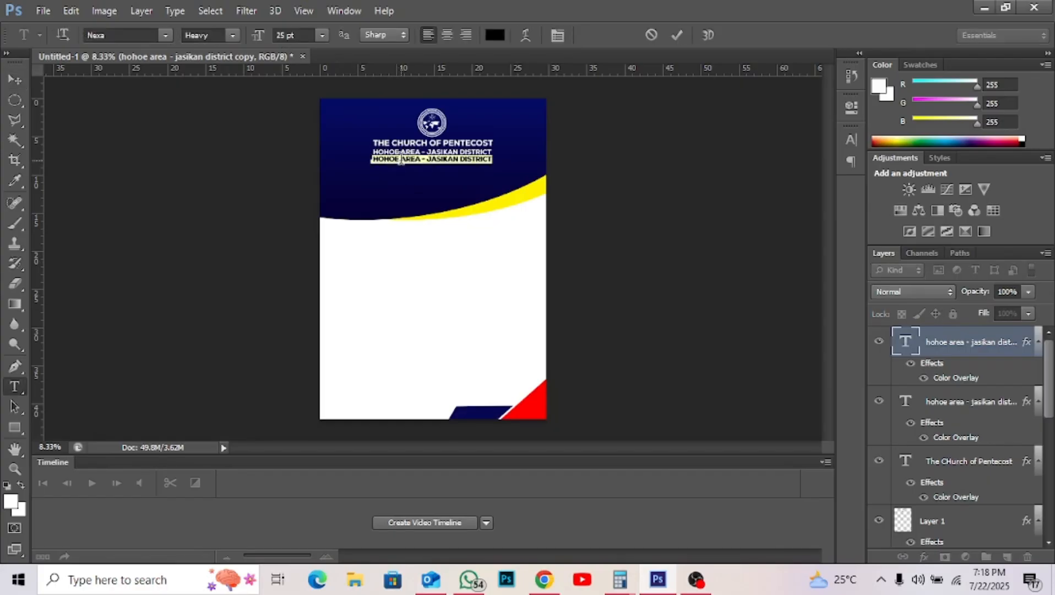
{"action": "type", "text": "CENTRA"}
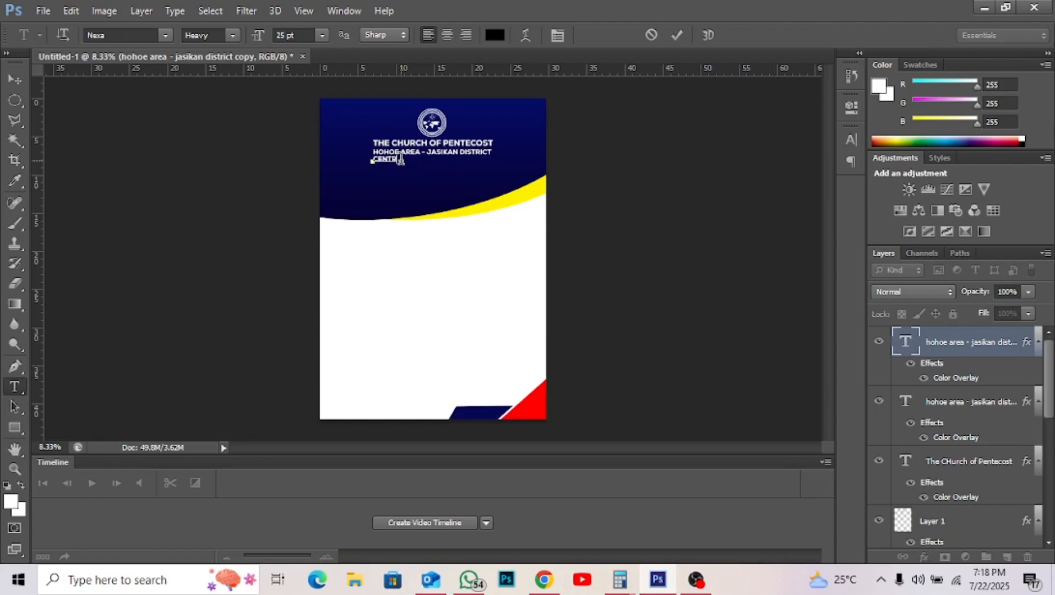
{"action": "type", "text": "L ASSEMBLY"}
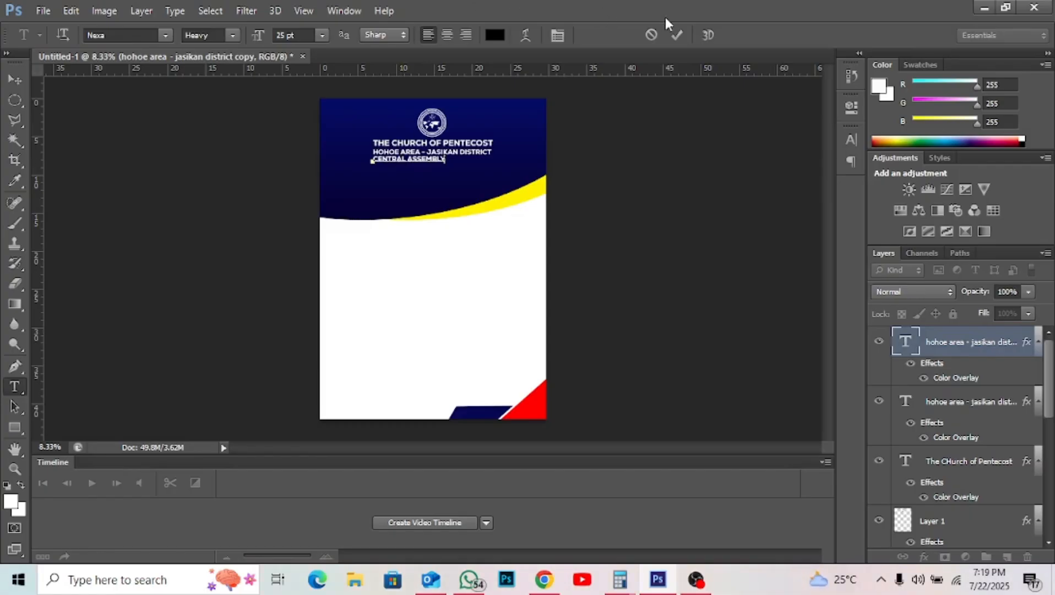
- Commit the CENTRAL ASSEMBLY text, scale it up to about 149%, and reselect its layer
{"action": "left_click", "coordinate": [673, 35]}
{"action": "key", "text": "v"}
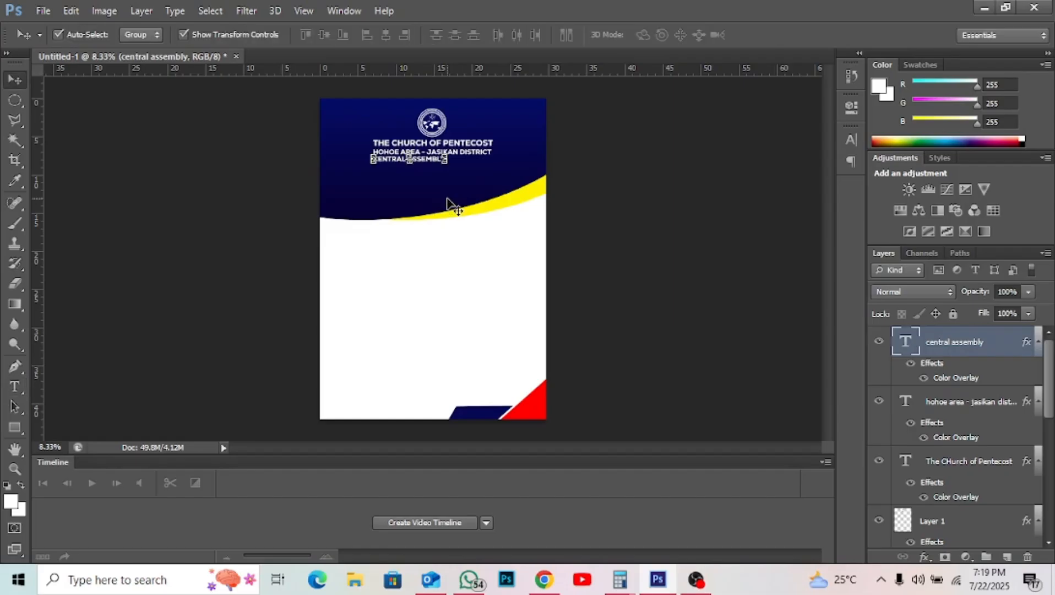
{"action": "key", "text": "ctrl+t"}
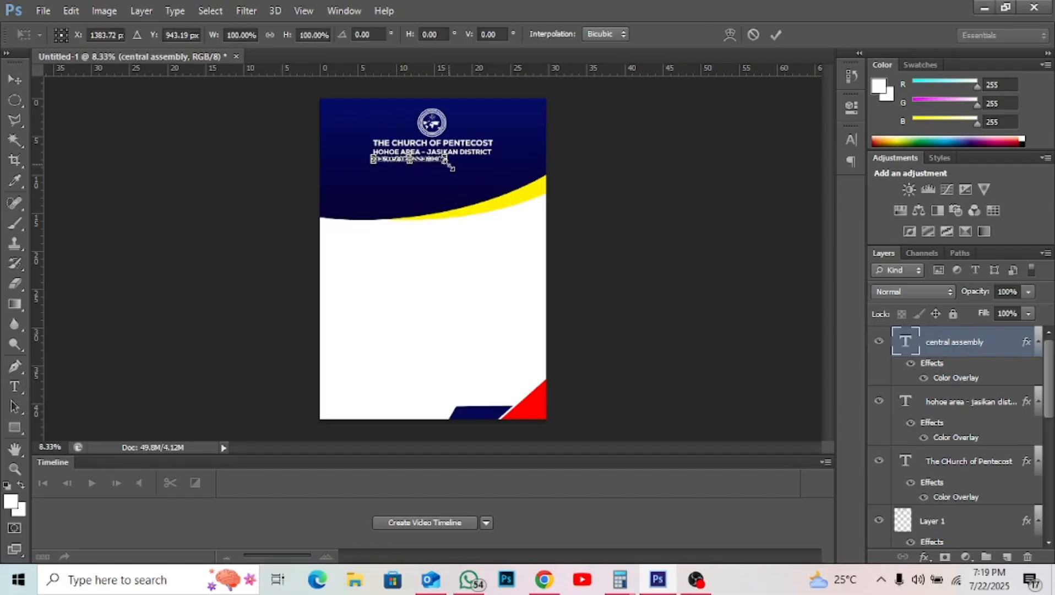
{"action": "left_click_drag", "start_coordinate": [452, 167], "coordinate": [482, 190]}
{"action": "key", "text": "Return"}
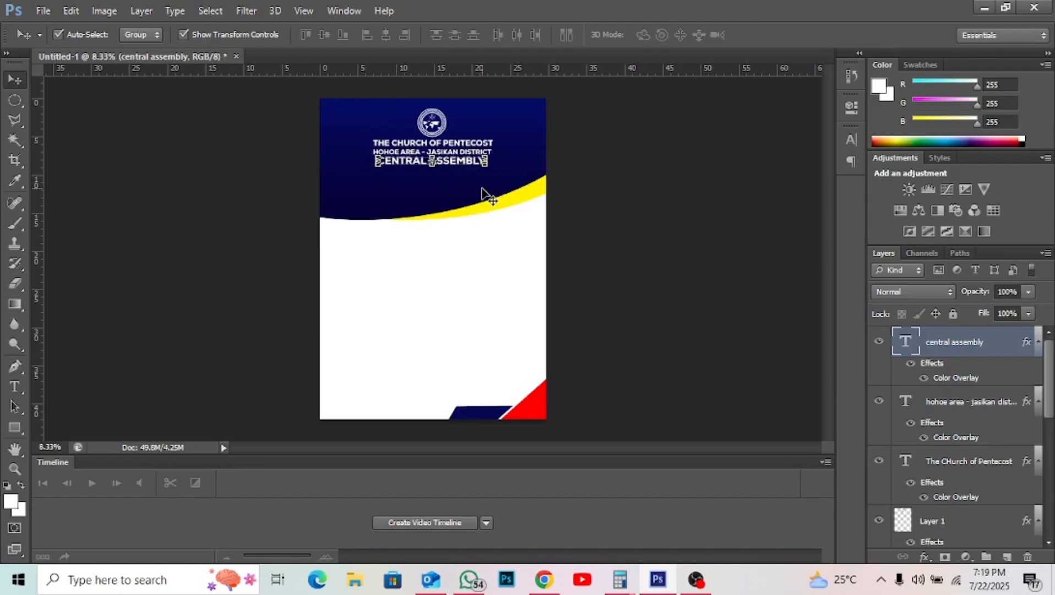
{"action": "left_click", "coordinate": [598, 235]}
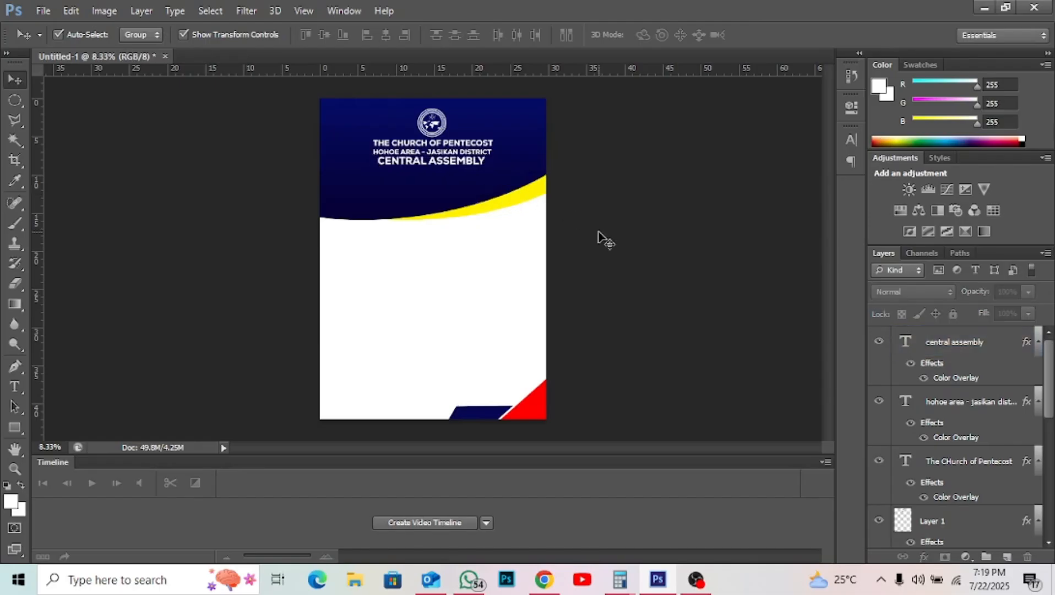
{"action": "left_click", "coordinate": [465, 167]}
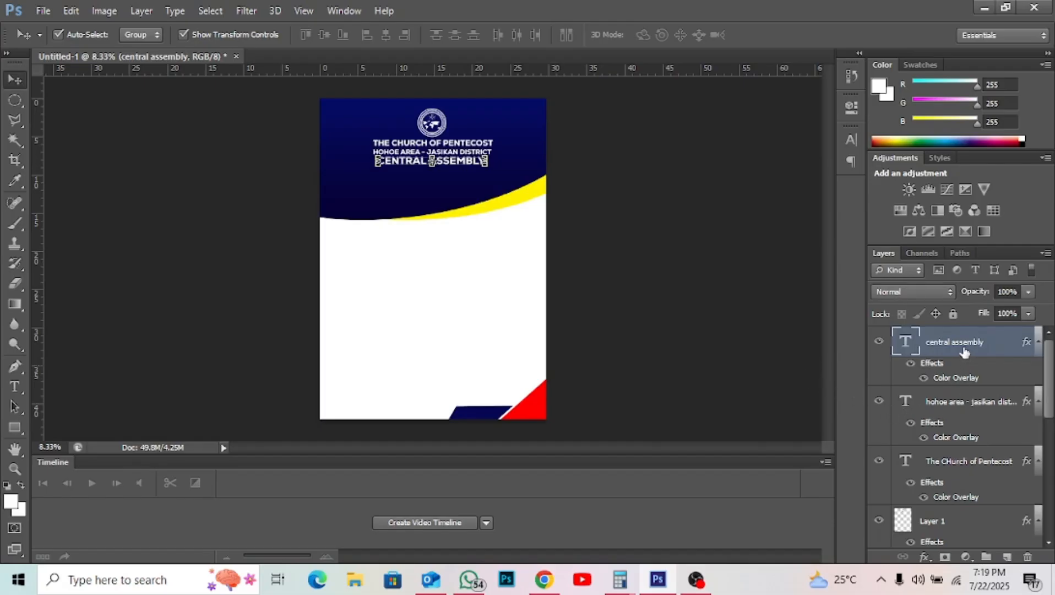
- Scale the church name, district and CENTRAL ASSEMBLY layers together to about 67% and nudge them lower
{"action": "left_click", "coordinate": [971, 404], "text": "ctrl"}
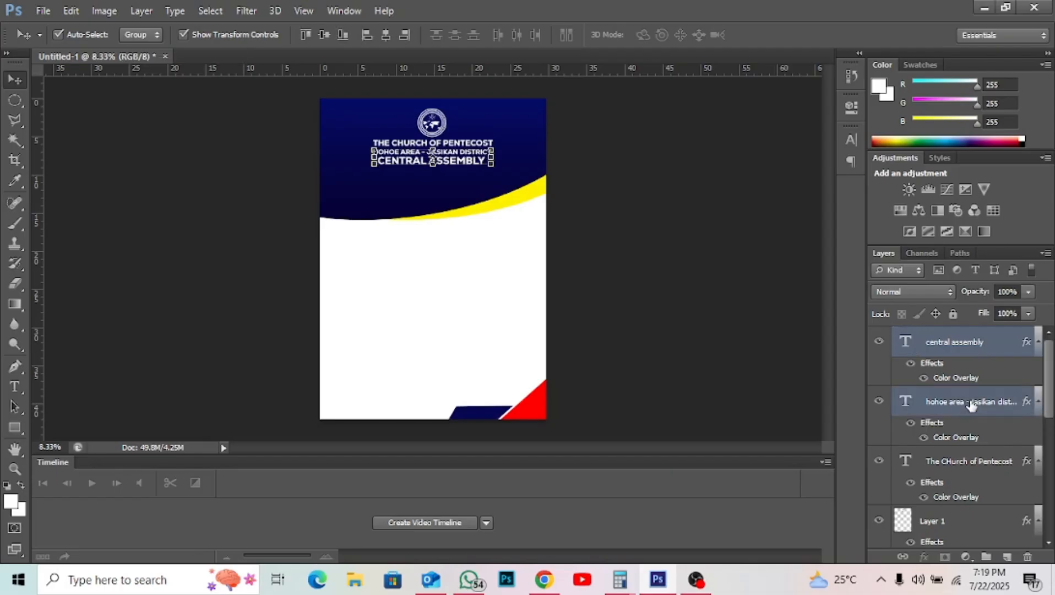
{"action": "left_click", "coordinate": [971, 461], "text": "ctrl"}
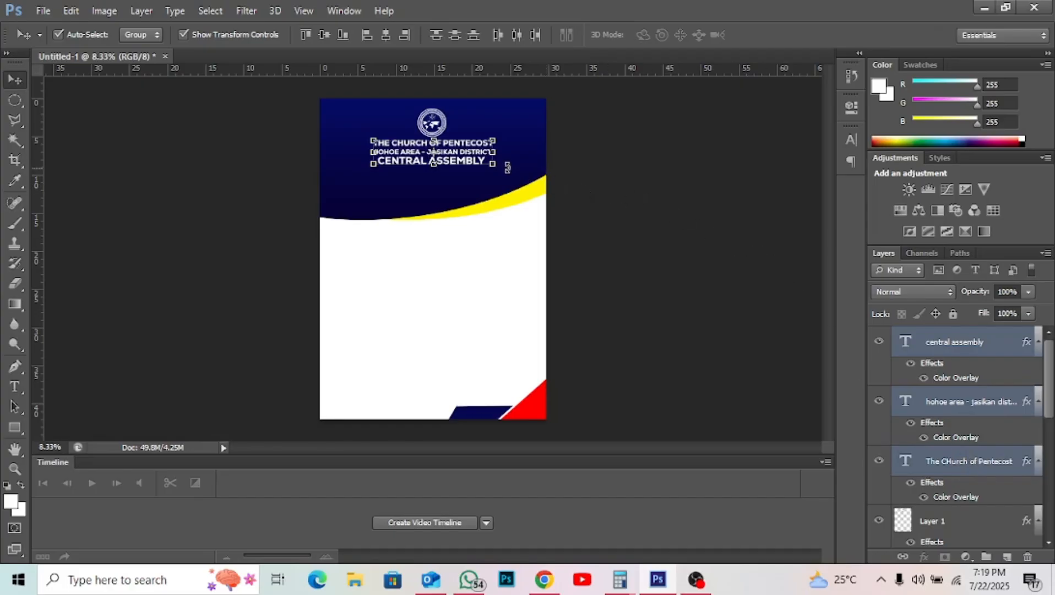
{"action": "key", "text": "ctrl+t"}
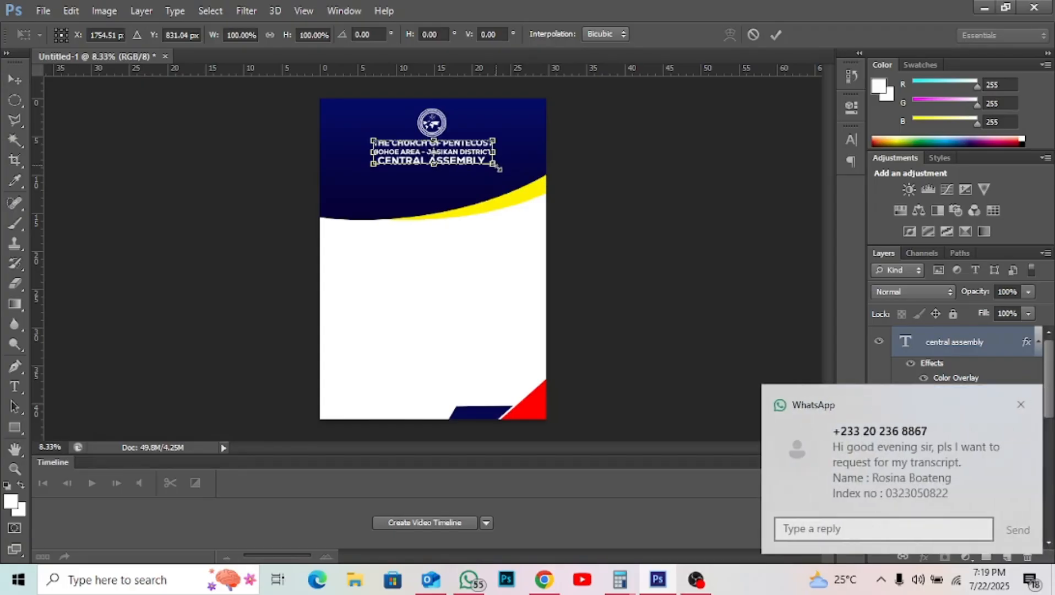
{"action": "left_click_drag", "start_coordinate": [499, 169], "coordinate": [456, 153]}
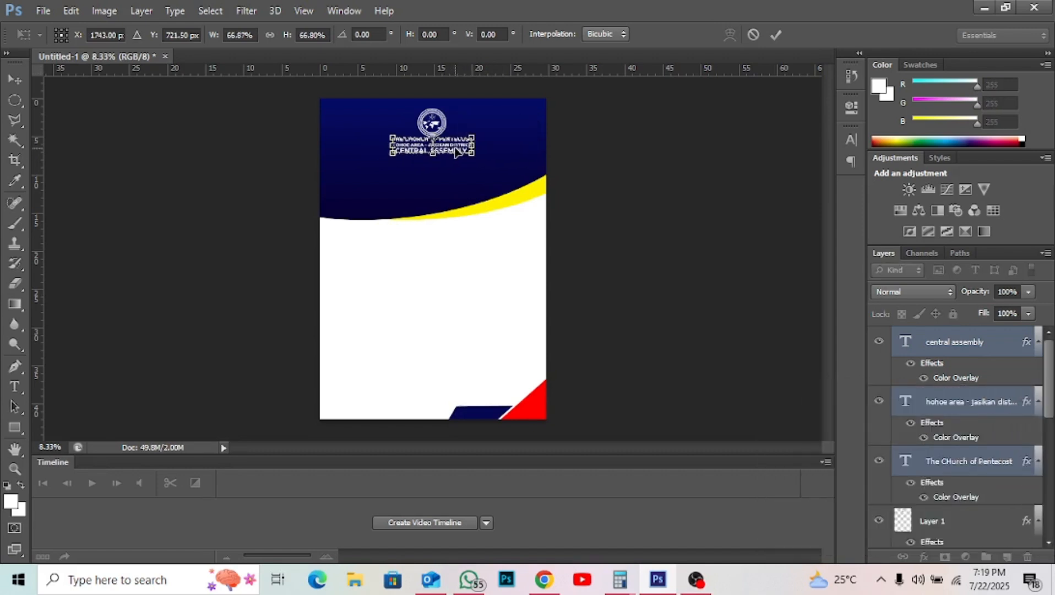
{"action": "key", "text": "shift+Left"}
{"action": "key", "text": "shift+Left"}
{"action": "key", "text": "shift+Left"}
{"action": "key", "text": "shift+Left"}
{"action": "key", "text": "shift+Left"}
{"action": "key", "text": "shift+Left"}
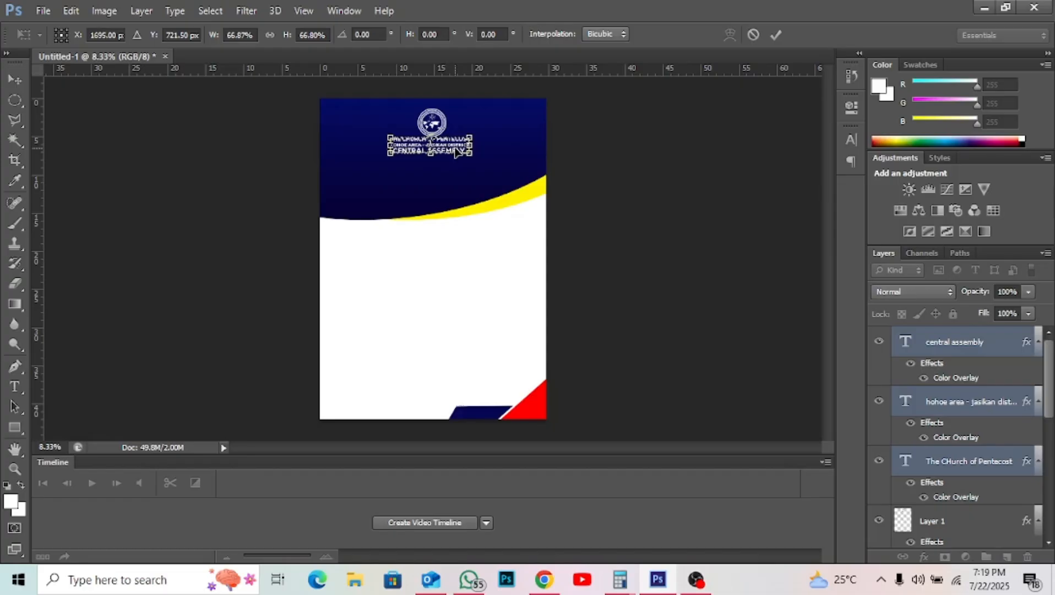
{"action": "key", "text": "shift+Down"}
{"action": "key", "text": "shift+Down"}
{"action": "key", "text": "shift+Down"}
{"action": "key", "text": "shift+Down"}
{"action": "key", "text": "shift+Down"}
{"action": "key", "text": "shift+Down"}
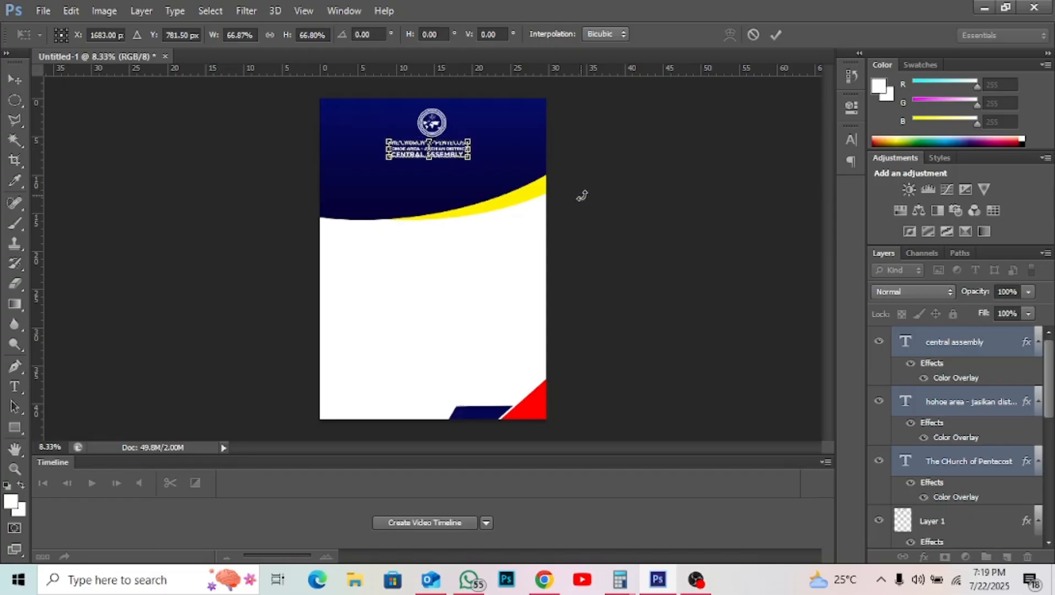
{"action": "key", "text": "Right"}
{"action": "key", "text": "Right"}
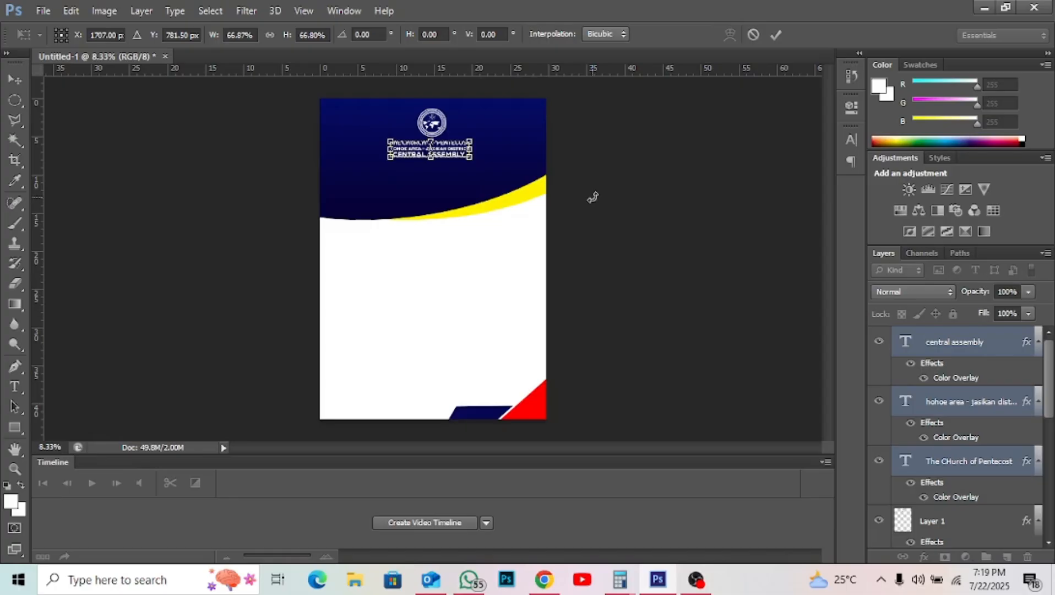
{"action": "key", "text": "Return"}
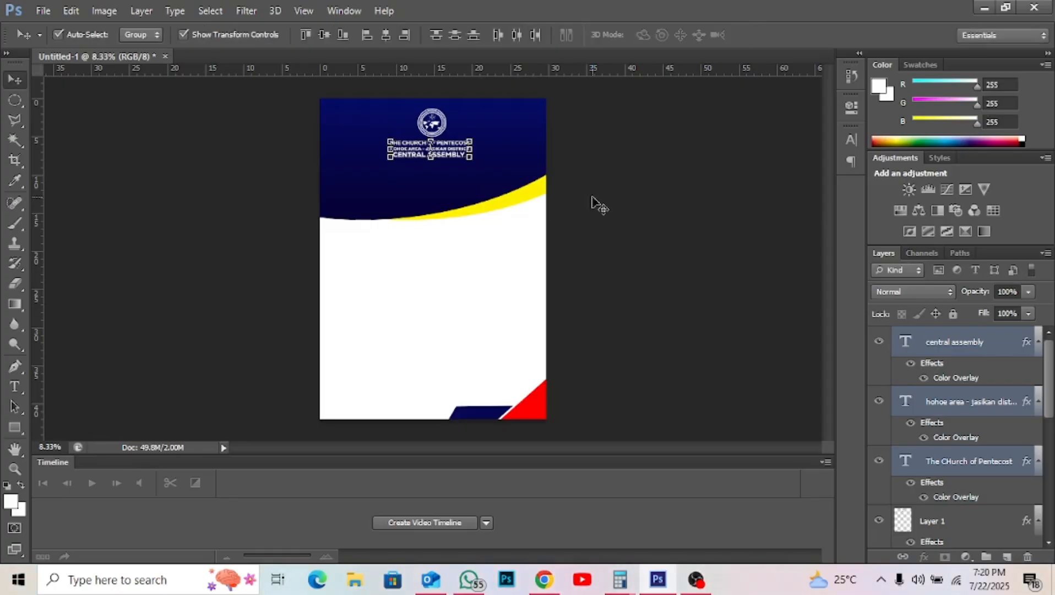
{"action": "left_click", "coordinate": [422, 269]}
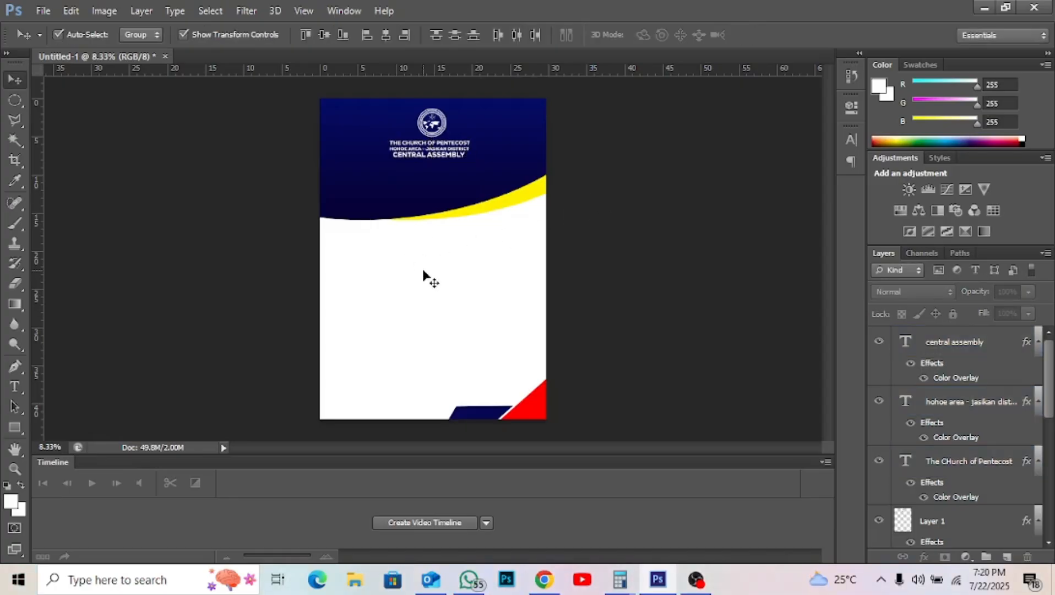
- Add the Citation title text on the navy header below the church lines
{"action": "left_click", "coordinate": [14, 386]}
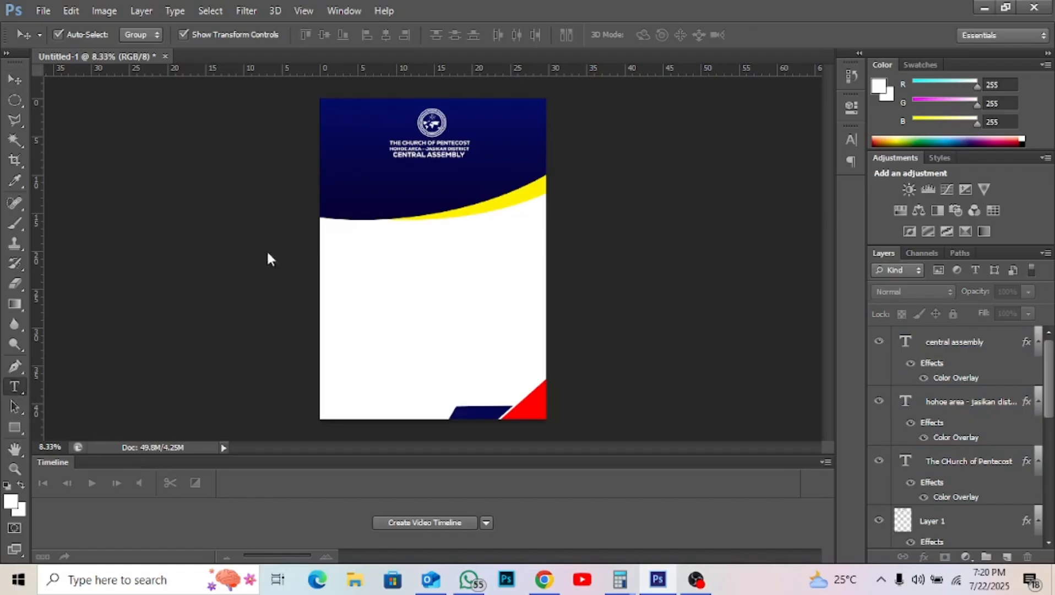
{"action": "left_click", "coordinate": [369, 186]}
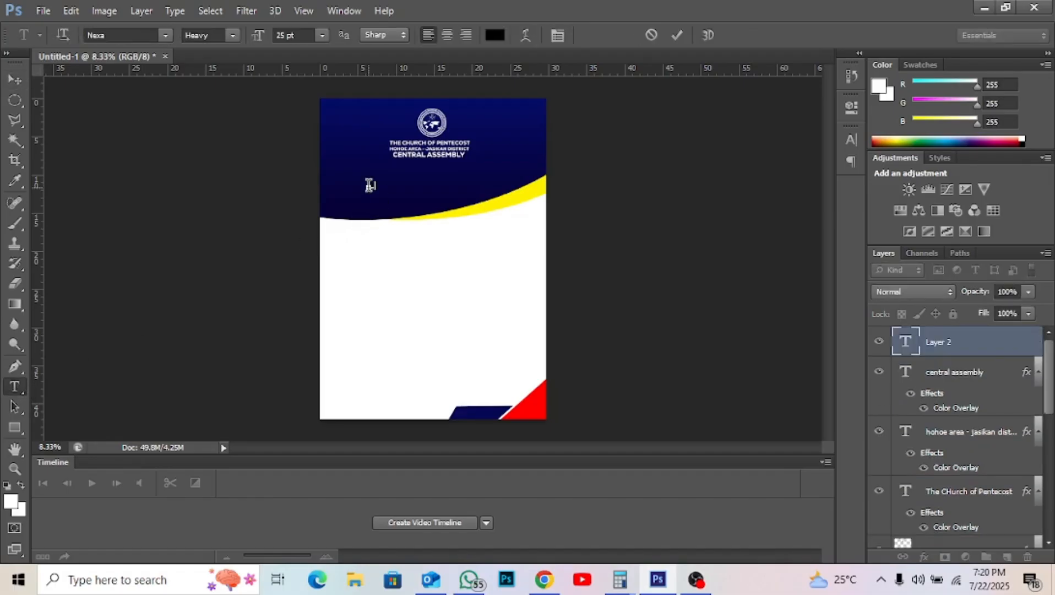
{"action": "type", "text": "presents"}
{"action": "left_click", "coordinate": [679, 36]}
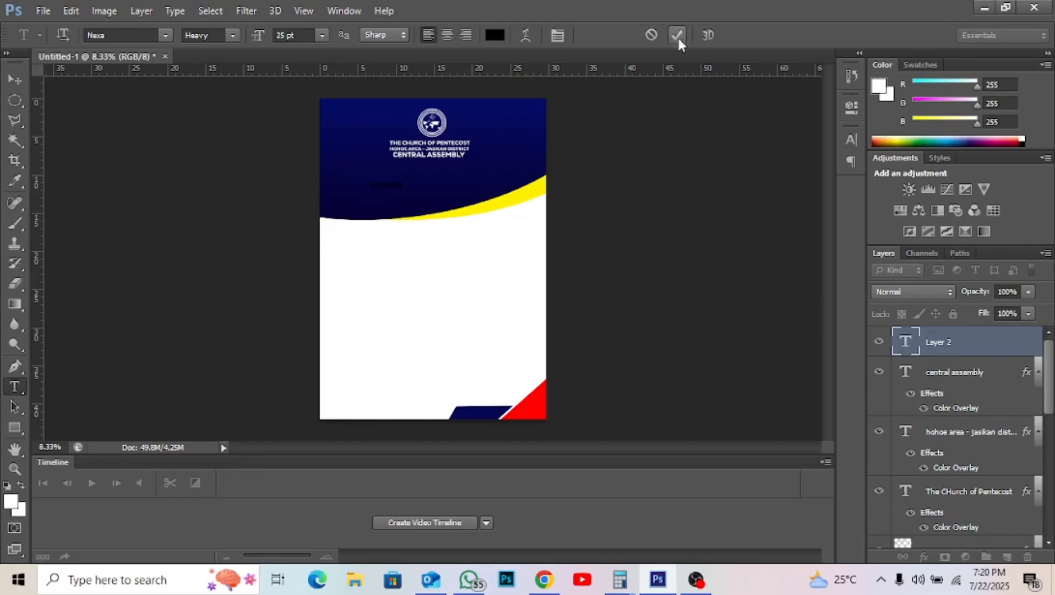
- Make the title white (#ffffff) and turn off All Caps so it reads Citation
{"action": "left_click", "coordinate": [495, 34]}
{"action": "mouse_move", "coordinate": [628, 262]}
{"action": "left_mouse_down"}
{"action": "mouse_move", "coordinate": [643, 266]}
{"action": "mouse_move", "coordinate": [553, 201]}
{"action": "left_mouse_up"}
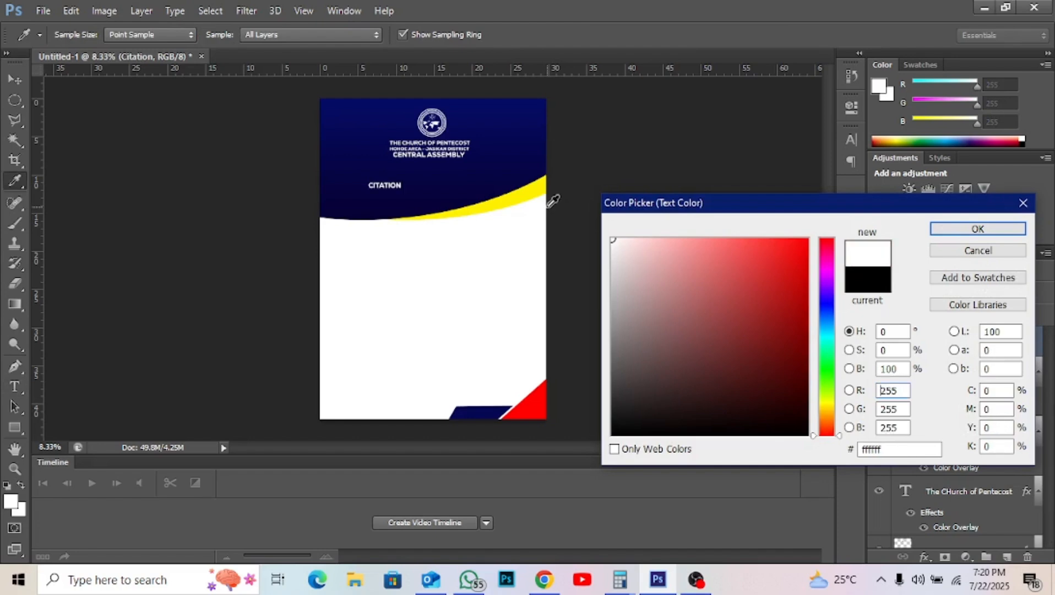
{"action": "key", "text": "Return"}
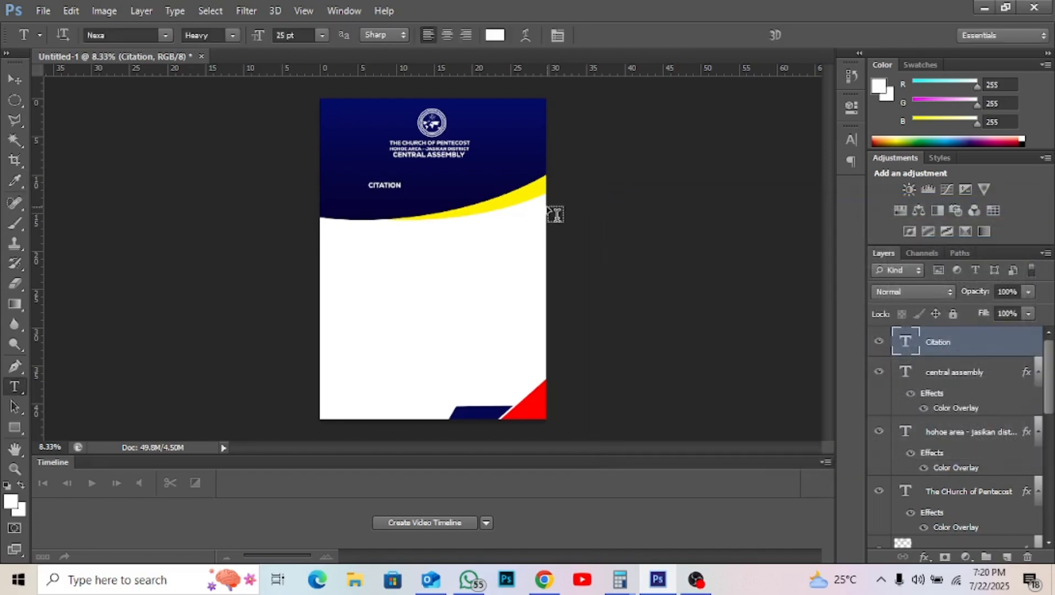
{"action": "left_click", "coordinate": [558, 36]}
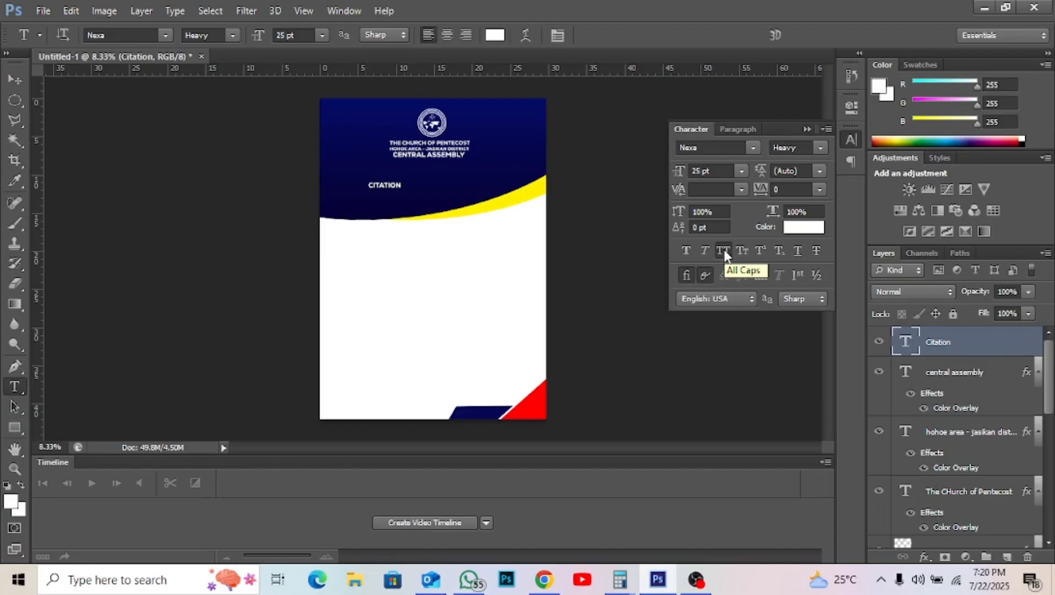
{"action": "left_click", "coordinate": [723, 251]}
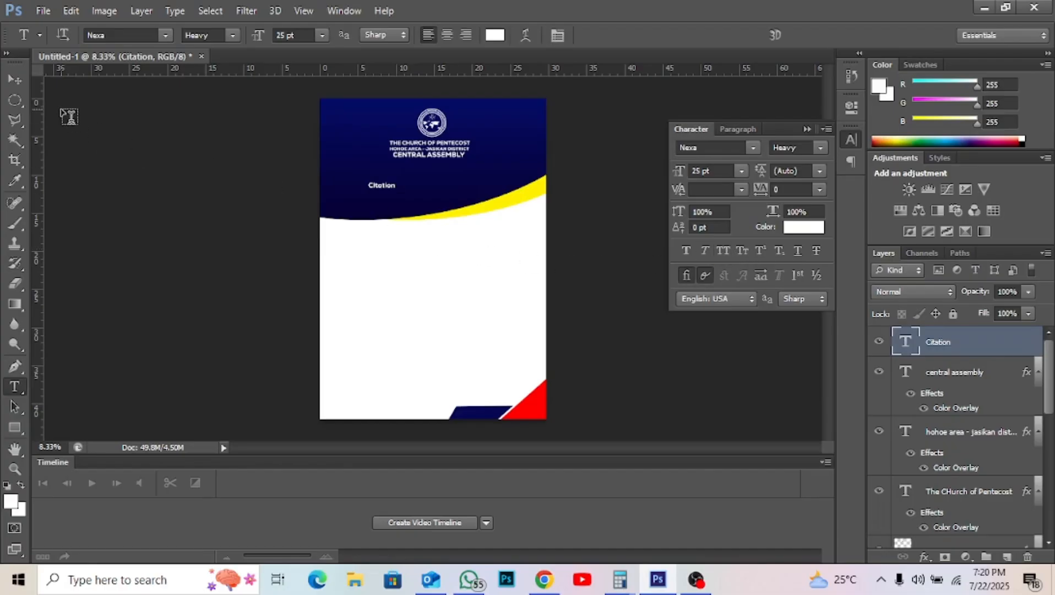
- Enlarge the Citation title and shift it slightly down and left
{"action": "left_click", "coordinate": [15, 80]}
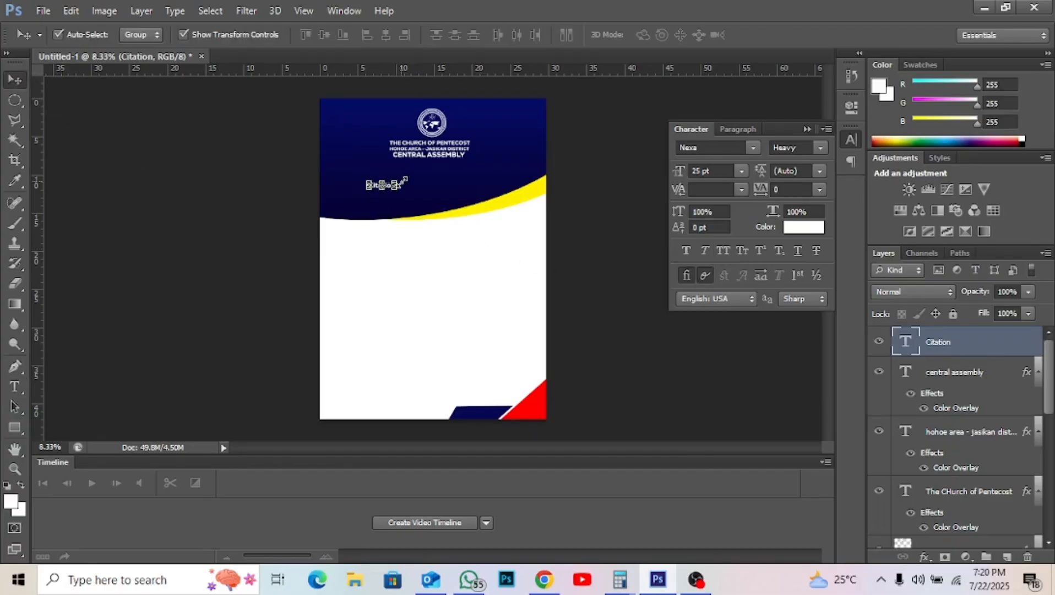
{"action": "left_click_drag", "start_coordinate": [405, 180], "coordinate": [502, 145]}
{"action": "key", "text": "Return"}
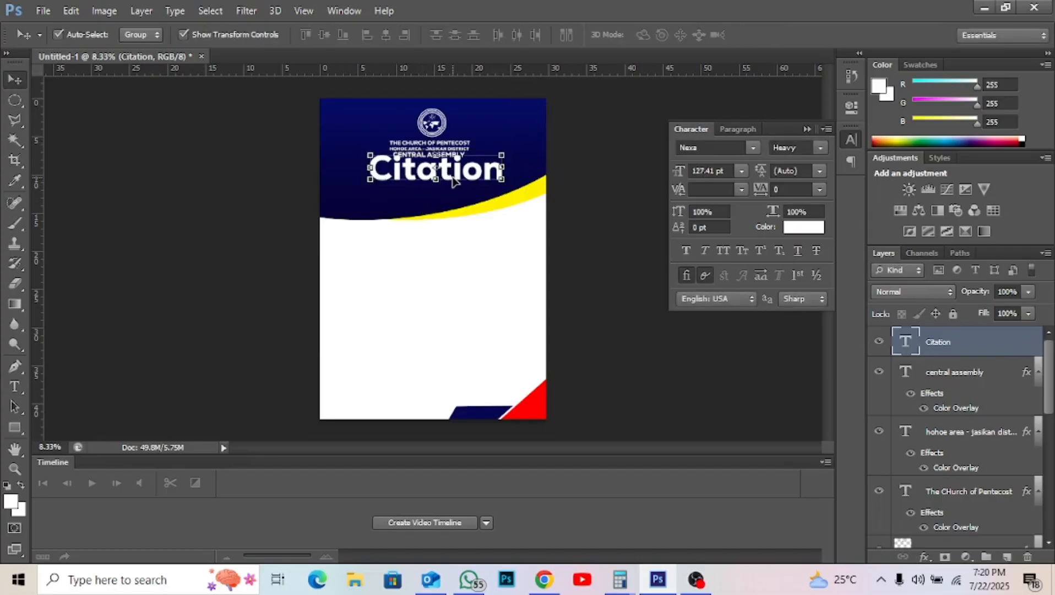
{"action": "left_click_drag", "start_coordinate": [453, 182], "coordinate": [447, 192]}
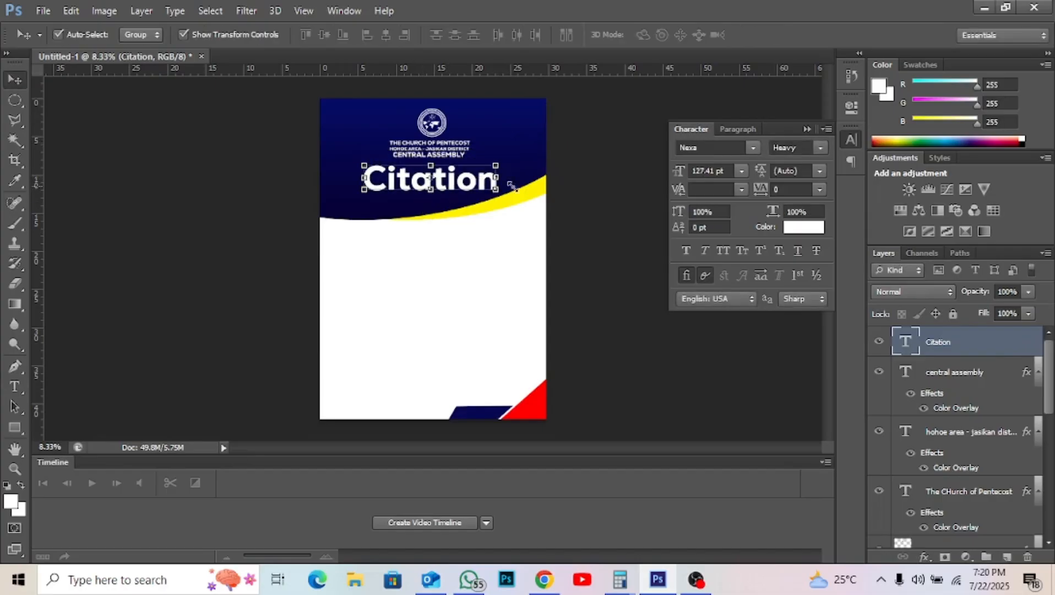
- Set the Citation title in the Aesthetic Moment italic font
{"action": "left_click", "coordinate": [752, 148]}
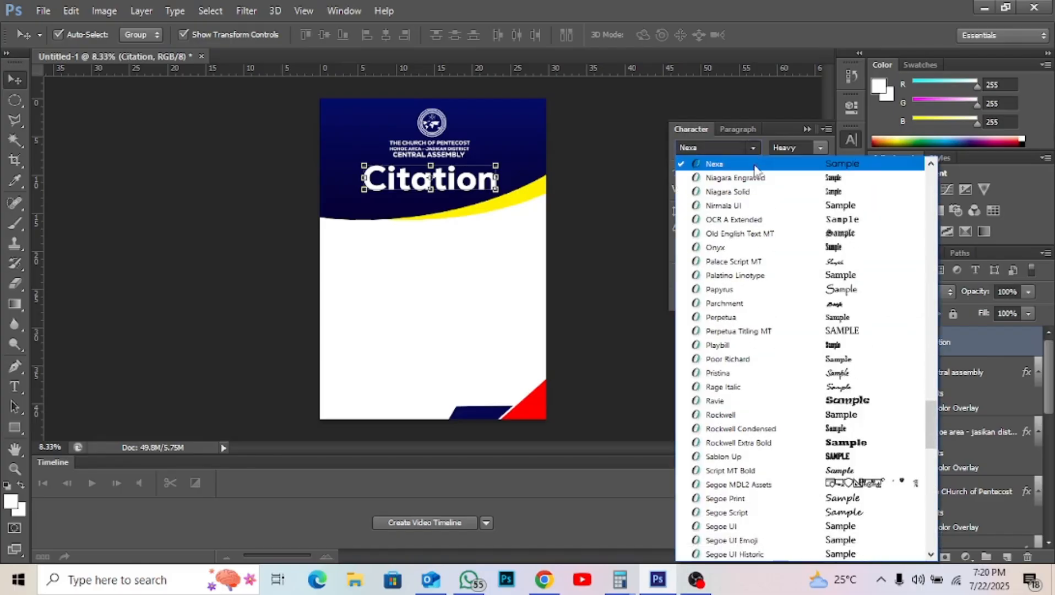
{"action": "scroll", "coordinate": [773, 215], "scroll_direction": "up", "scroll_amount": 6}
{"action": "scroll", "coordinate": [772, 216], "scroll_direction": "up", "scroll_amount": 15}
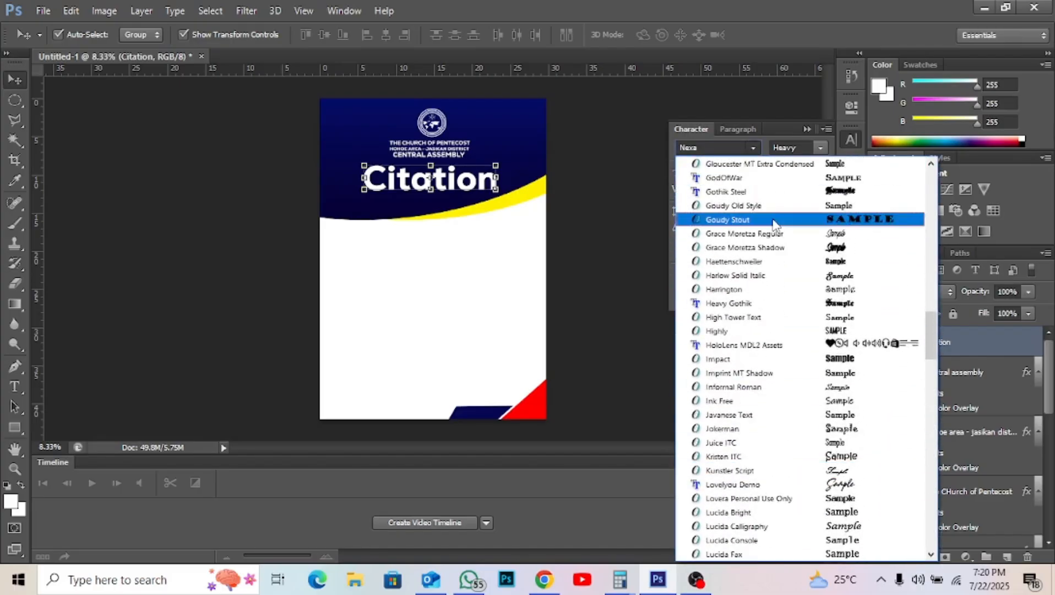
{"action": "scroll", "coordinate": [773, 227], "scroll_direction": "up", "scroll_amount": 13}
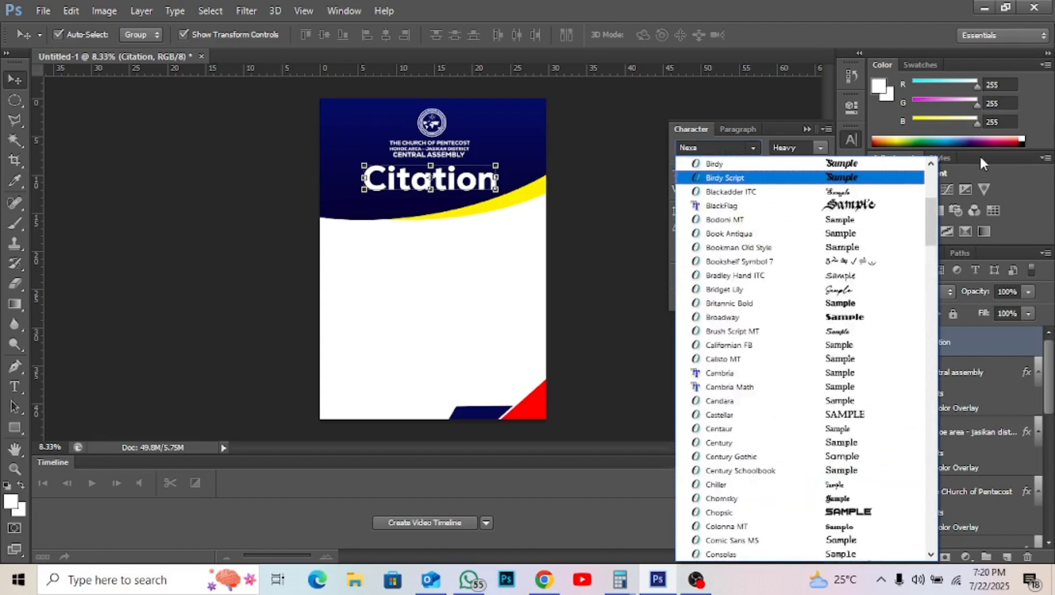
{"action": "scroll", "coordinate": [925, 187], "scroll_direction": "up", "scroll_amount": 6}
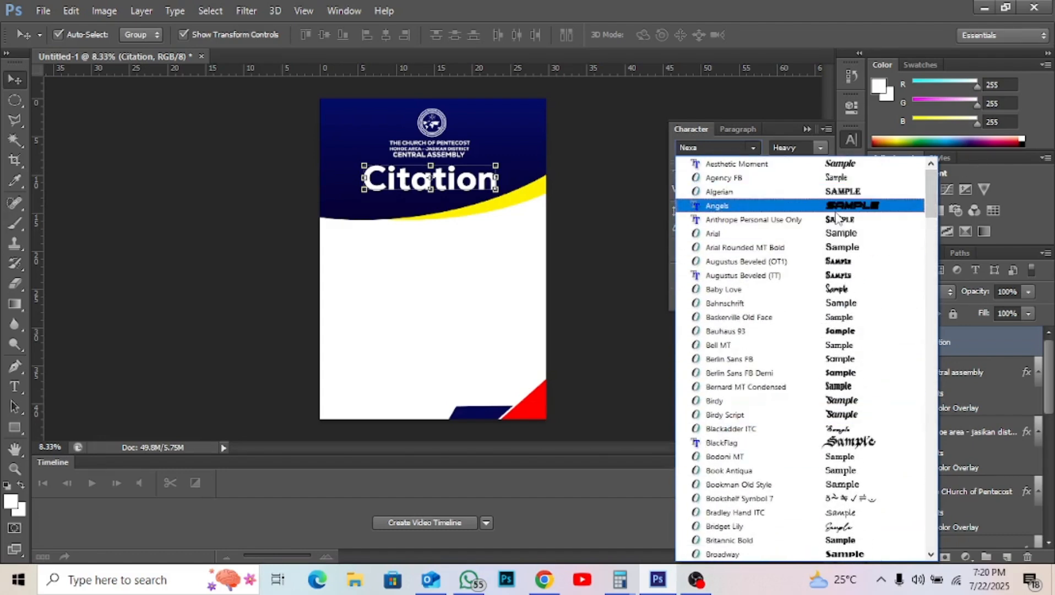
{"action": "left_click", "coordinate": [829, 165]}
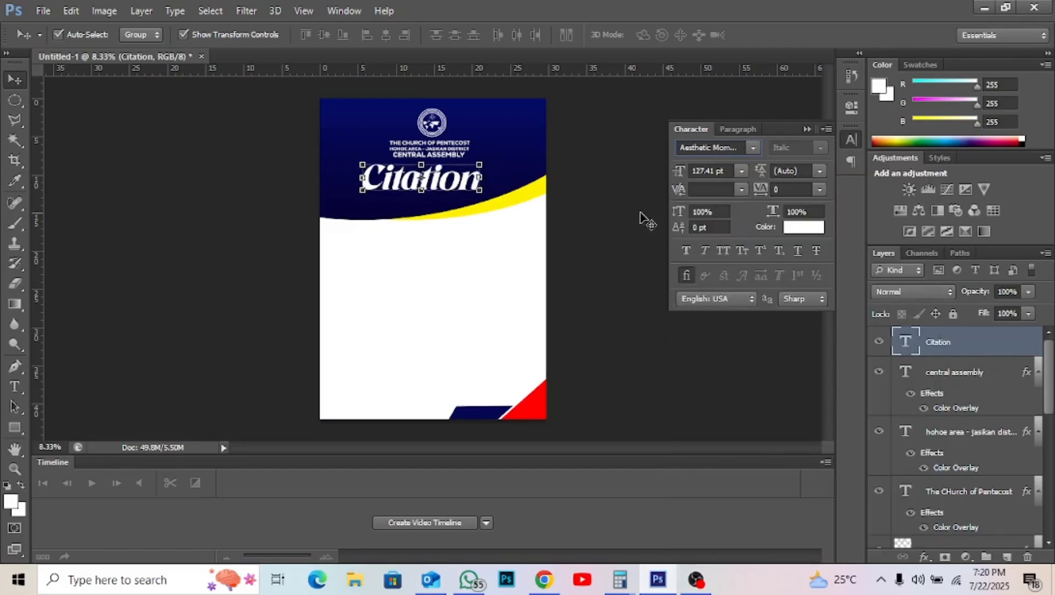
{"action": "key", "text": "Down"}
{"action": "key", "text": "Down"}
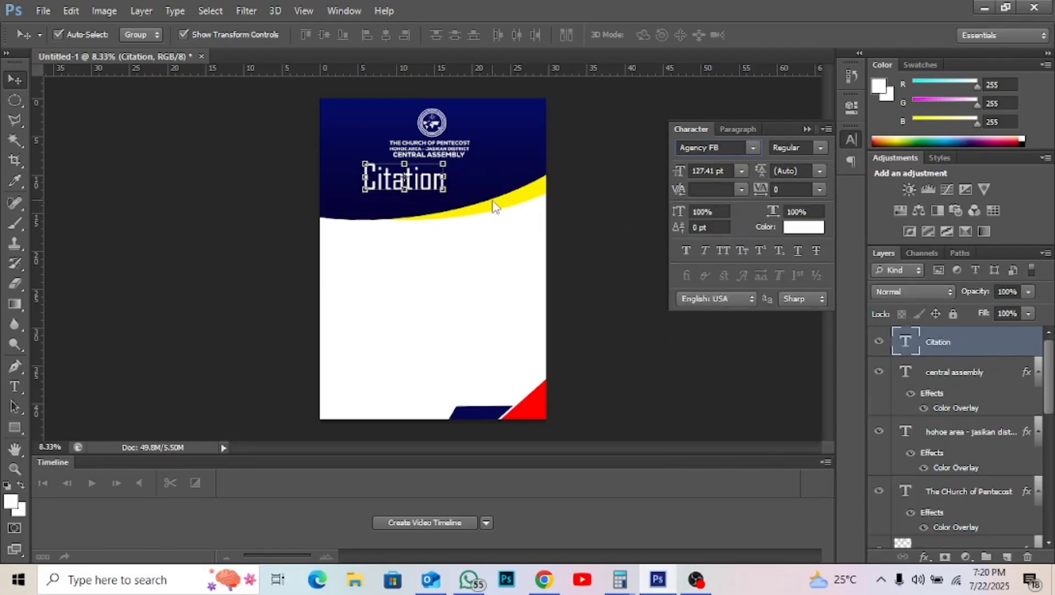
{"action": "key", "text": "Up"}
{"action": "key", "text": "Up"}
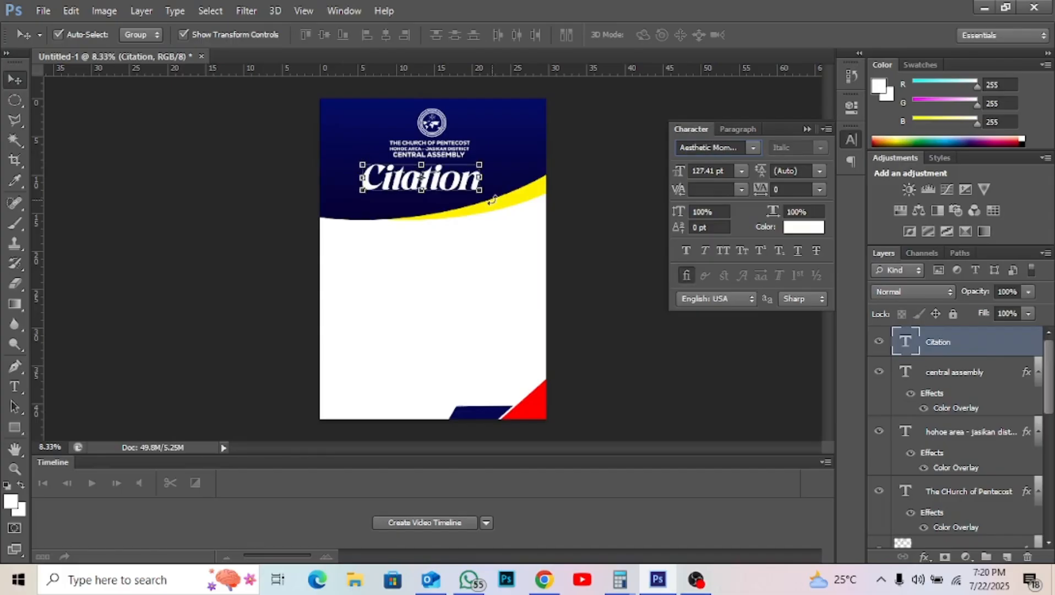
- Nudge Citation slightly right and down, then duplicate the CENTRAL ASSEMBLY line
{"action": "left_click", "coordinate": [571, 238]}
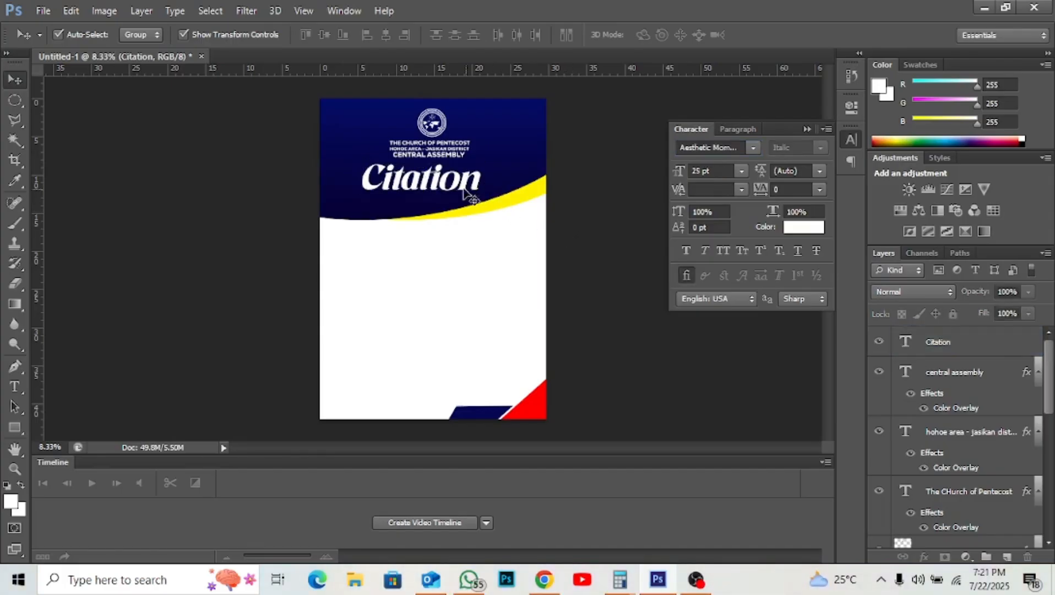
{"action": "left_click", "coordinate": [451, 184]}
{"action": "key", "text": "shift+Right"}
{"action": "key", "text": "shift+Right"}
{"action": "key", "text": "shift+Right"}
{"action": "key", "text": "shift+Right"}
{"action": "key", "text": "shift+Right"}
{"action": "key", "text": "shift+Right"}
{"action": "key", "text": "shift+Right"}
{"action": "key", "text": "shift+Right"}
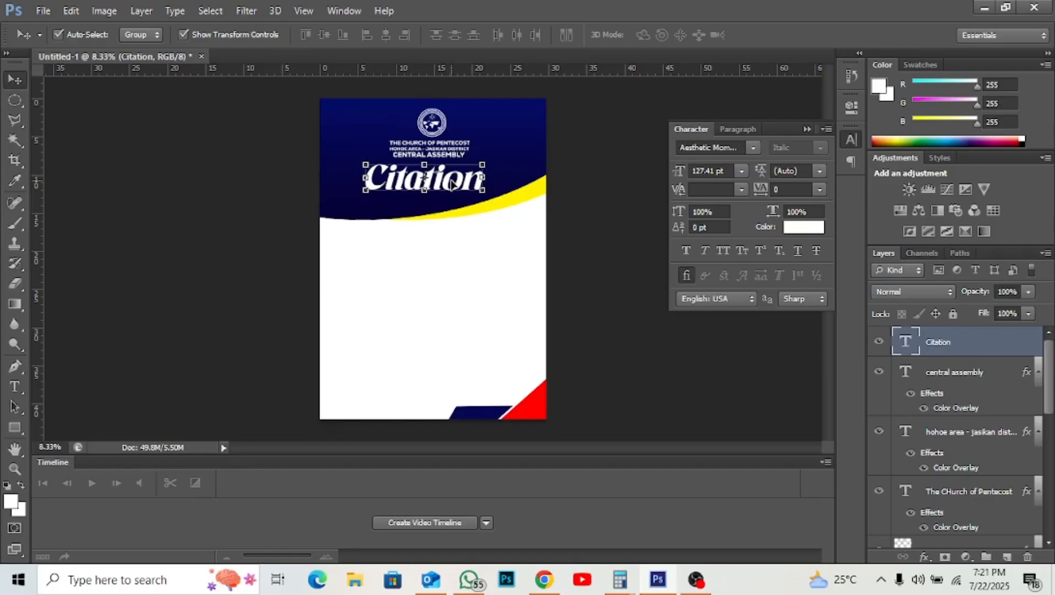
{"action": "key", "text": "shift+Down"}
{"action": "key", "text": "shift+Down"}
{"action": "key", "text": "shift+Down"}
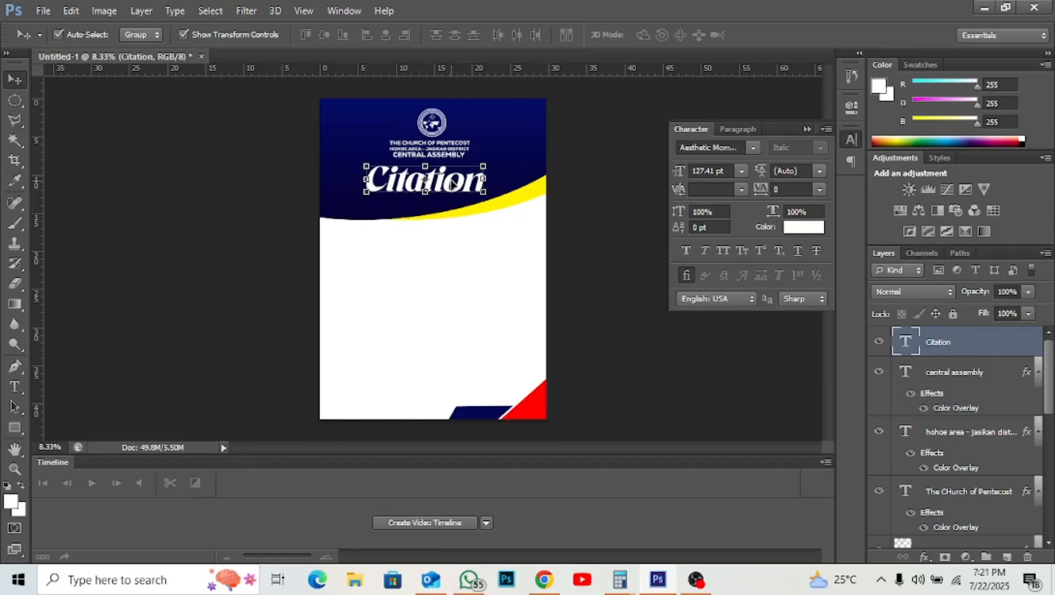
{"action": "left_click", "coordinate": [607, 267]}
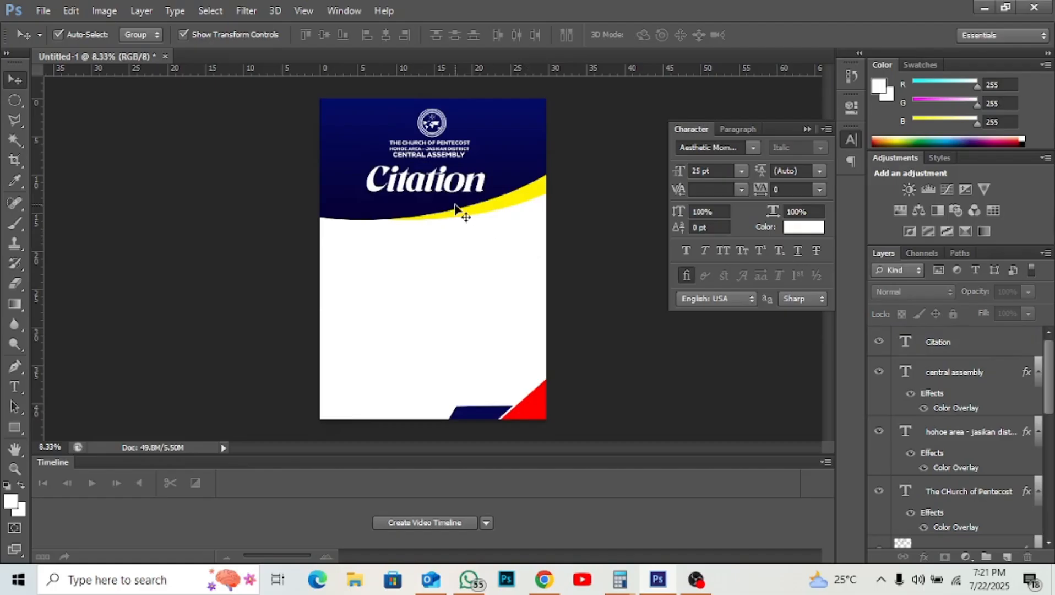
{"action": "left_click", "coordinate": [448, 157]}
{"action": "left_click_drag", "start_coordinate": [449, 157], "coordinate": [449, 166], "text": "alt"}
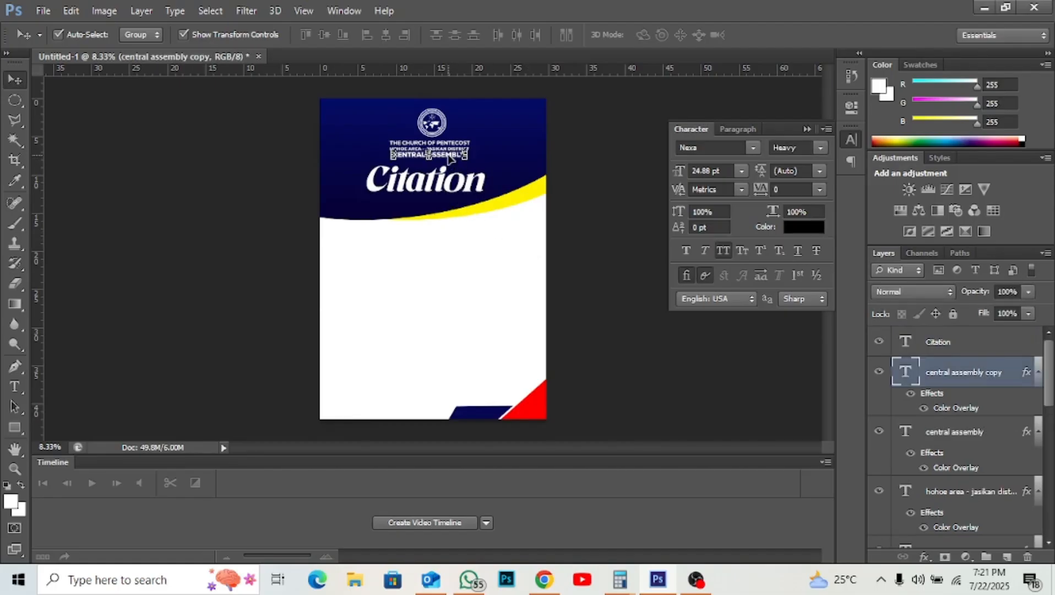
- Move the copied line beneath Citation and change its text to 'in honour of'
{"action": "key", "text": "shift+Down"}
{"action": "key", "text": "shift+Down"}
{"action": "key", "text": "shift+Down"}
{"action": "key", "text": "shift+Down"}
{"action": "key", "text": "shift+Down"}
{"action": "key", "text": "shift+Down"}
{"action": "key", "text": "shift+Down"}
{"action": "key", "text": "shift+Down"}
{"action": "key", "text": "shift+Down"}
{"action": "key", "text": "shift+Down"}
{"action": "key", "text": "shift+Down"}
{"action": "key", "text": "shift+Down"}
{"action": "key", "text": "shift+Down"}
{"action": "key", "text": "shift+Down"}
{"action": "key", "text": "shift+Down"}
{"action": "key", "text": "shift+Down"}
{"action": "key", "text": "shift+Down"}
{"action": "key", "text": "shift+Down"}
{"action": "key", "text": "shift+Down"}
{"action": "key", "text": "shift+Down"}
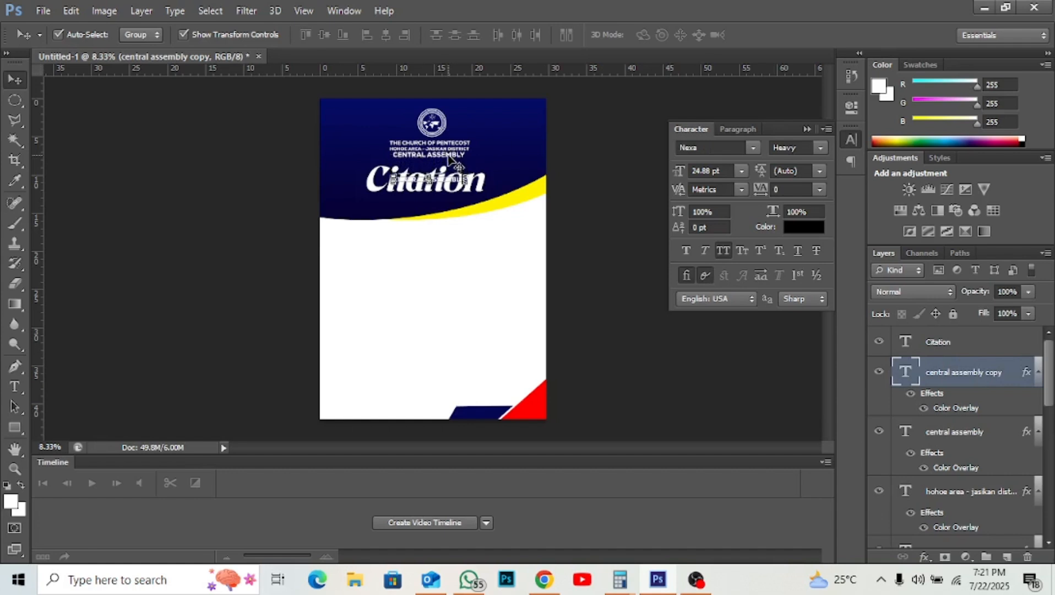
{"action": "key", "text": "t"}
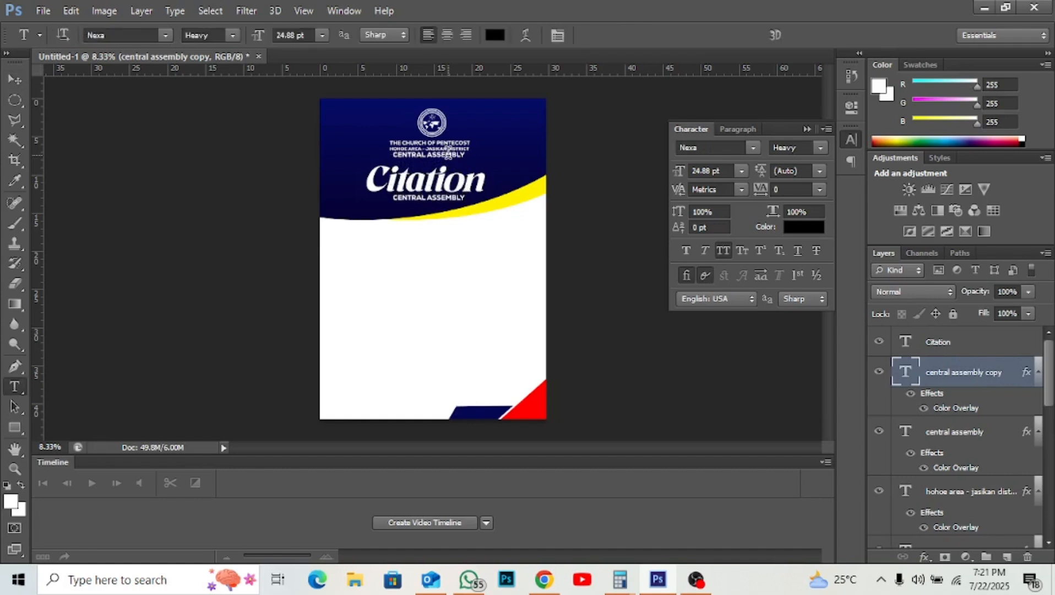
{"action": "triple_click", "coordinate": [429, 196]}
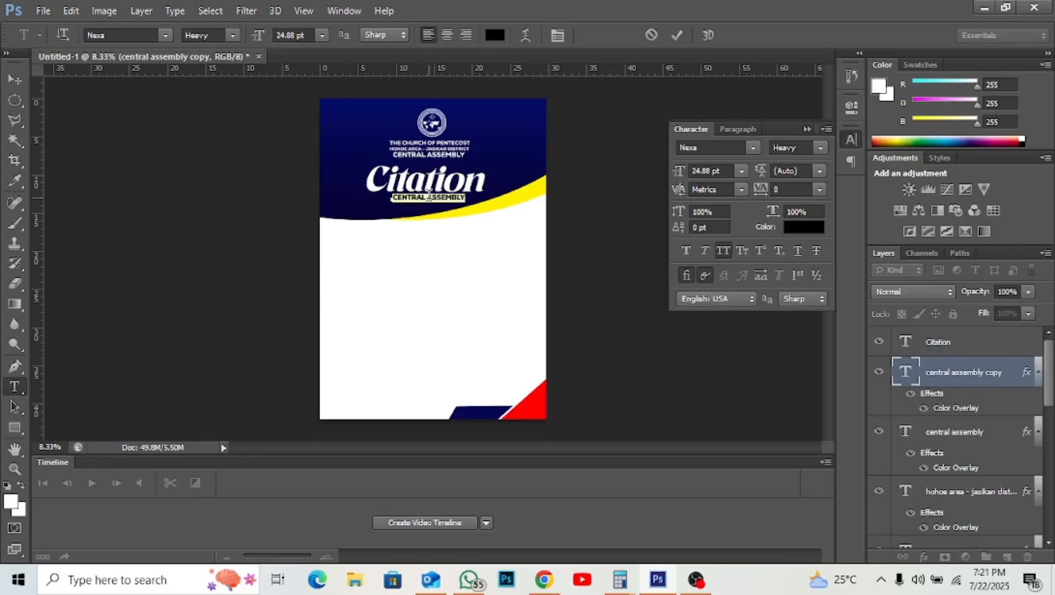
{"action": "type", "text": "in honour of"}
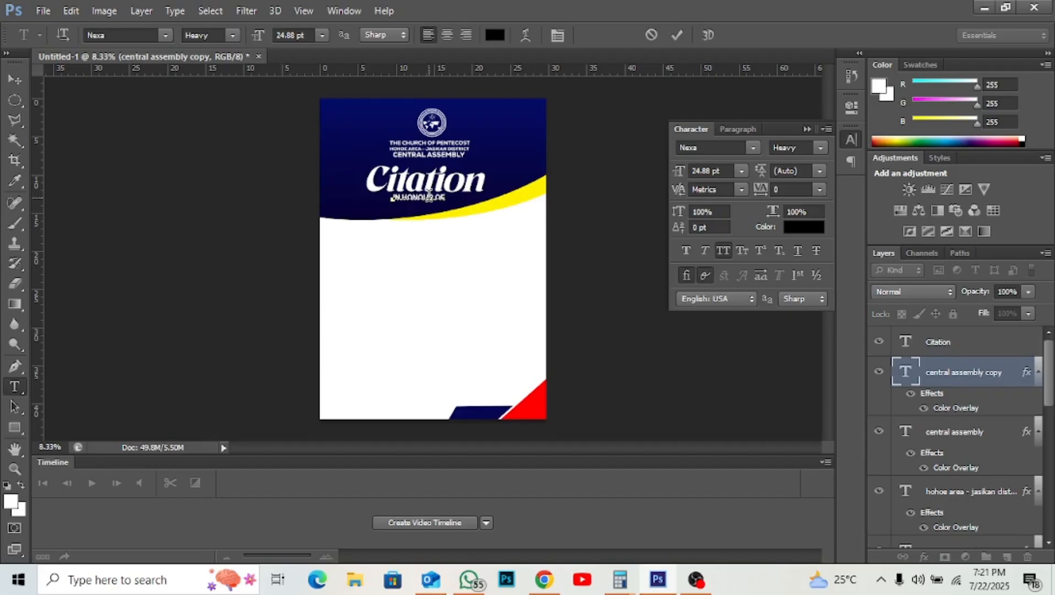
{"action": "left_click", "coordinate": [677, 34]}
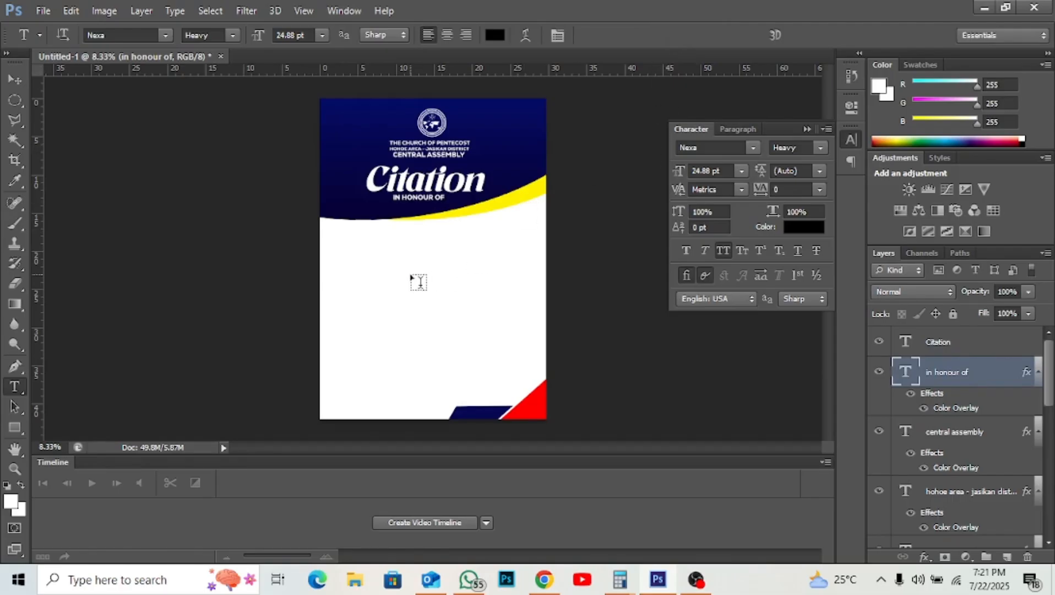
- Place the portrait photo from the Desktop into the poster as layer 1
{"action": "left_click", "coordinate": [44, 11]}
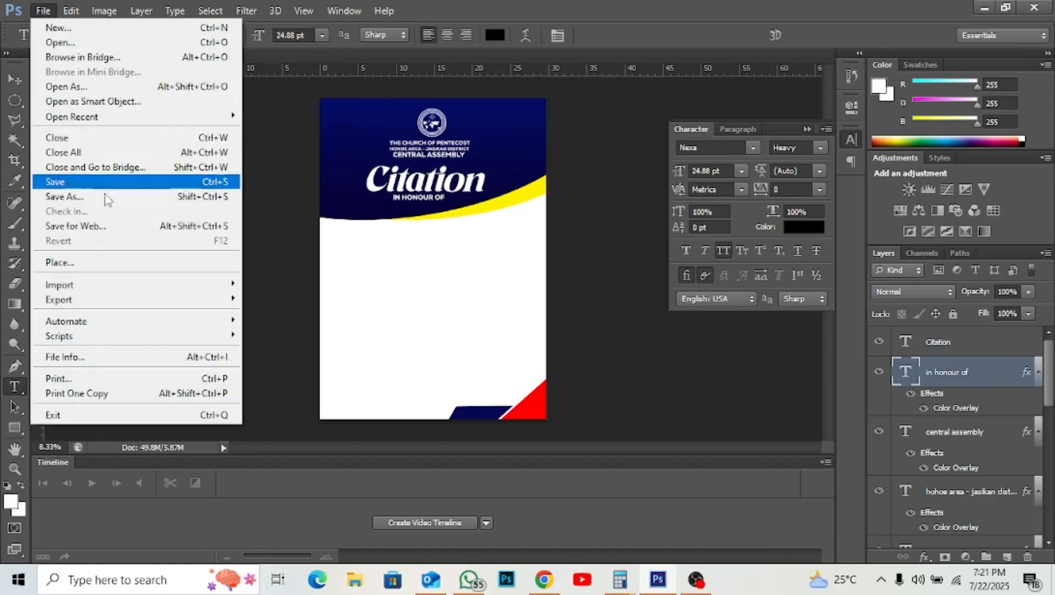
{"action": "left_click", "coordinate": [103, 262]}
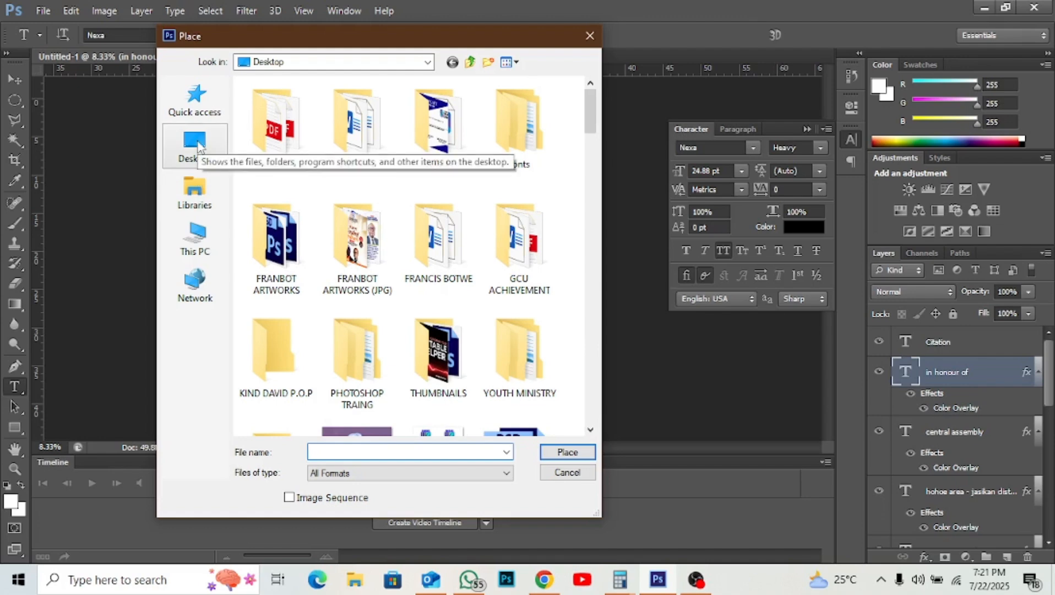
{"action": "left_click", "coordinate": [197, 144]}
{"action": "scroll", "coordinate": [358, 281], "scroll_direction": "down", "scroll_amount": 3}
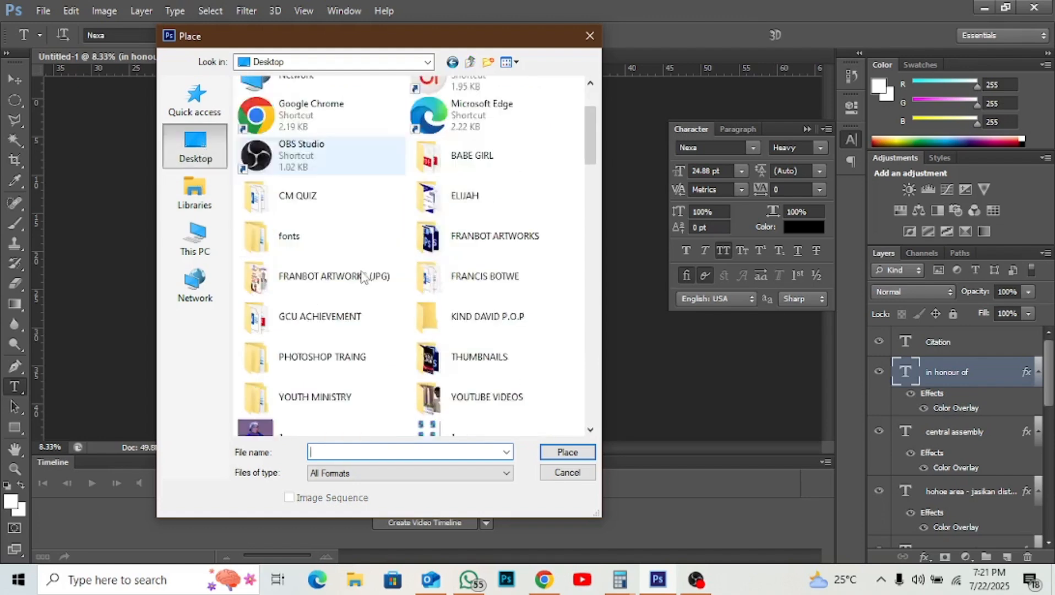
{"action": "double_click", "coordinate": [278, 322]}
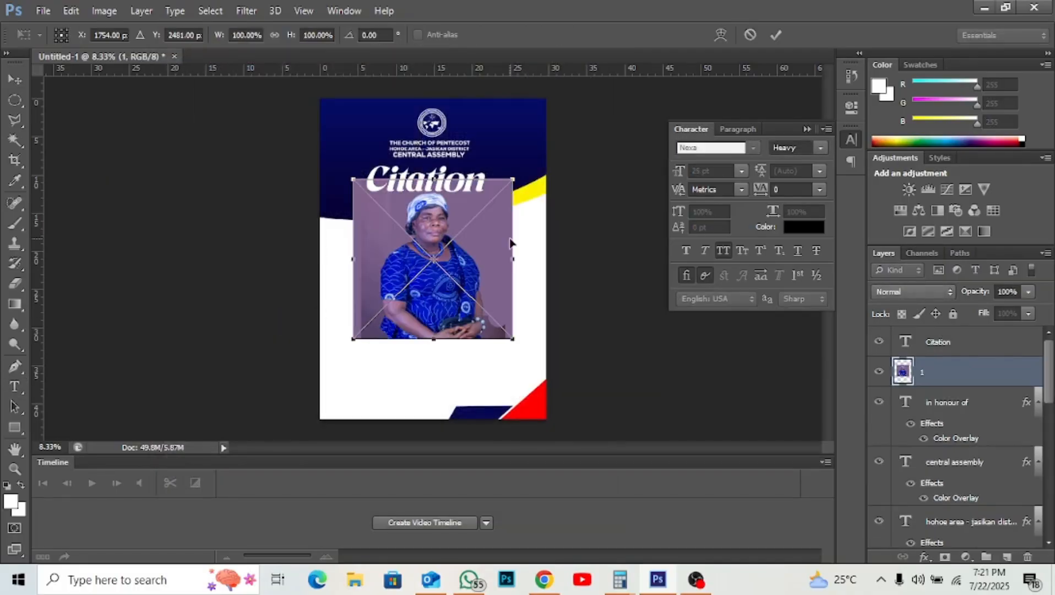
{"action": "key", "text": "Return"}
- Scale the portrait to about 139% and move it to the poster's lower left
{"action": "key", "text": "v"}
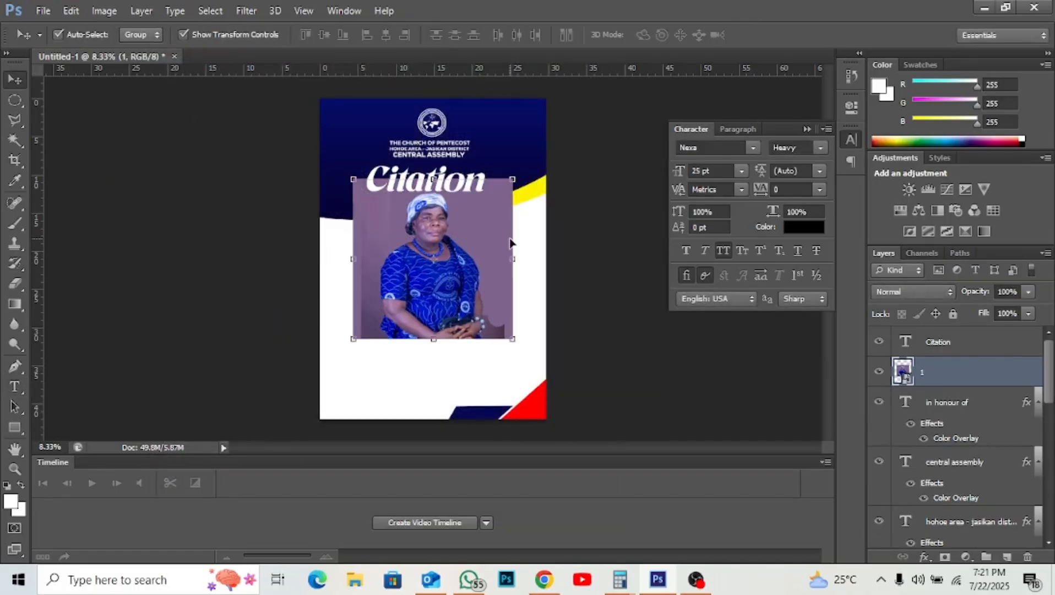
{"action": "left_click", "coordinate": [515, 340]}
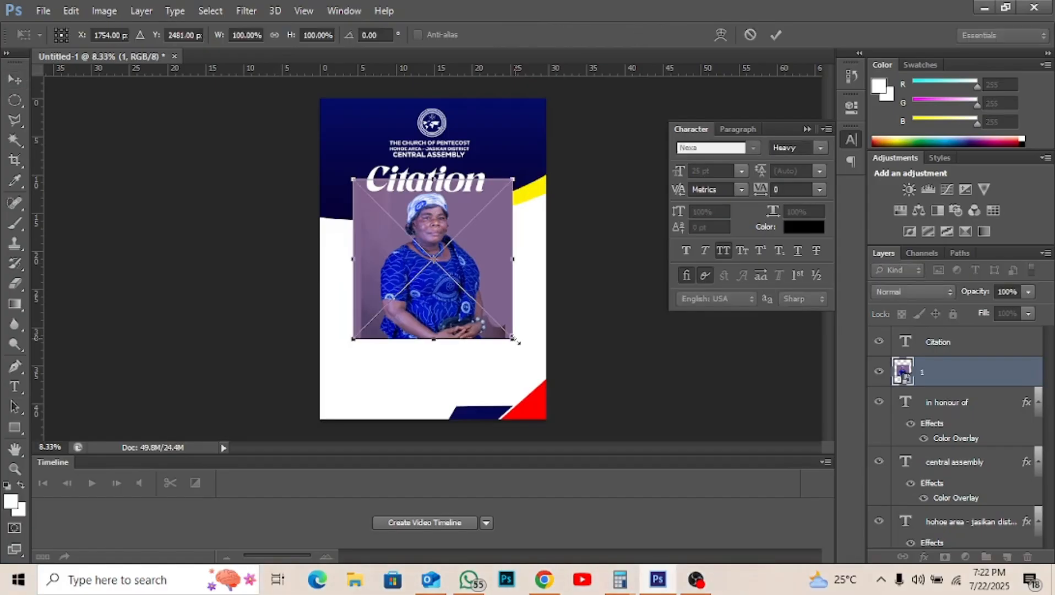
{"action": "left_click_drag", "start_coordinate": [515, 340], "coordinate": [554, 391]}
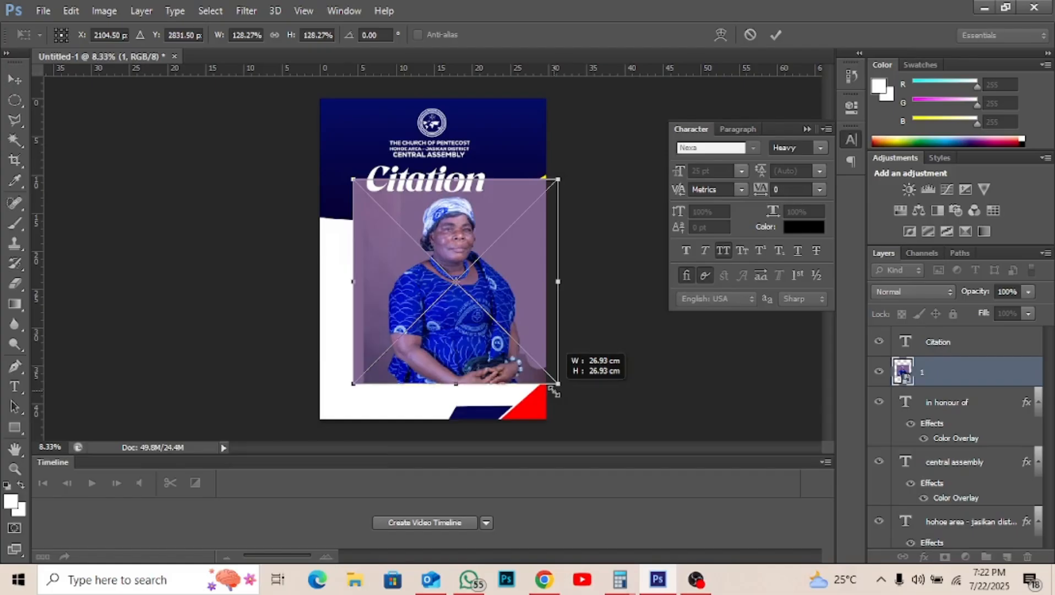
{"action": "left_click_drag", "start_coordinate": [554, 391], "coordinate": [567, 414]}
{"action": "key", "text": "Return"}
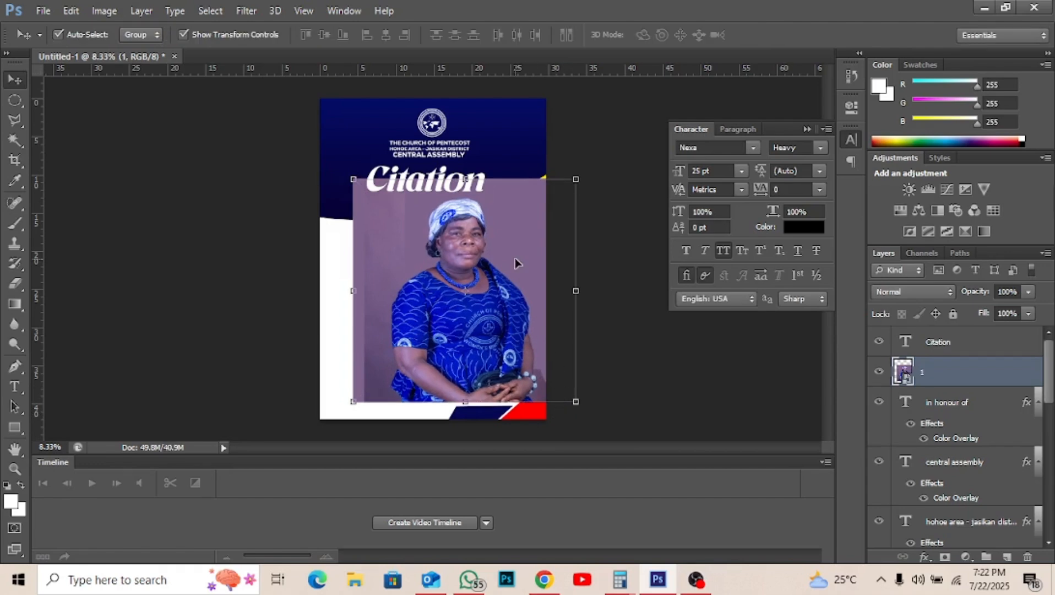
{"action": "left_click_drag", "start_coordinate": [515, 263], "coordinate": [429, 293]}
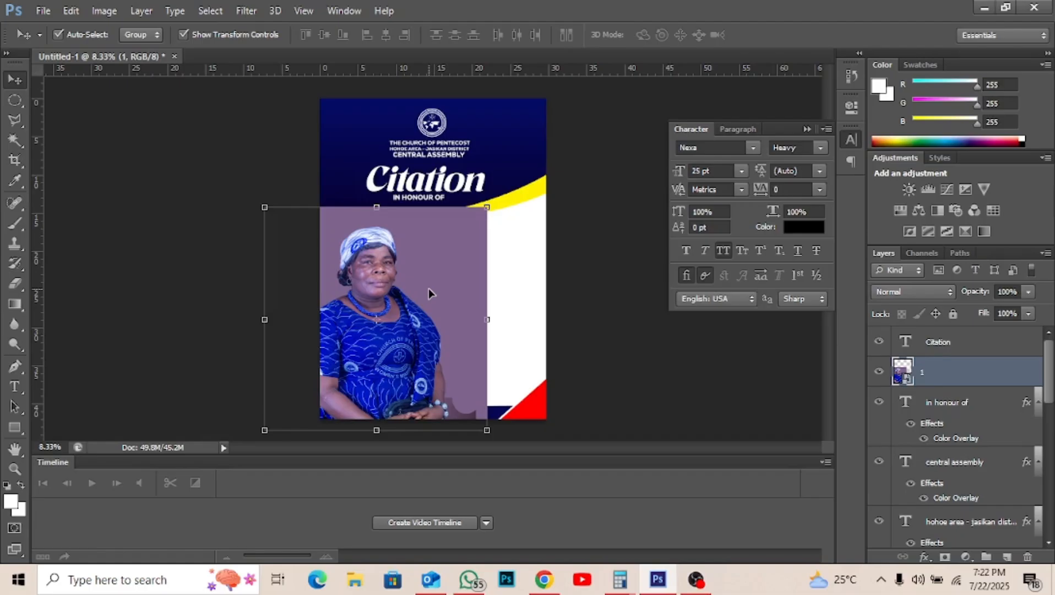
{"action": "scroll", "coordinate": [428, 292], "scroll_direction": "up", "scroll_amount": 2}
{"action": "scroll", "coordinate": [428, 293], "scroll_direction": "up", "scroll_amount": 1}
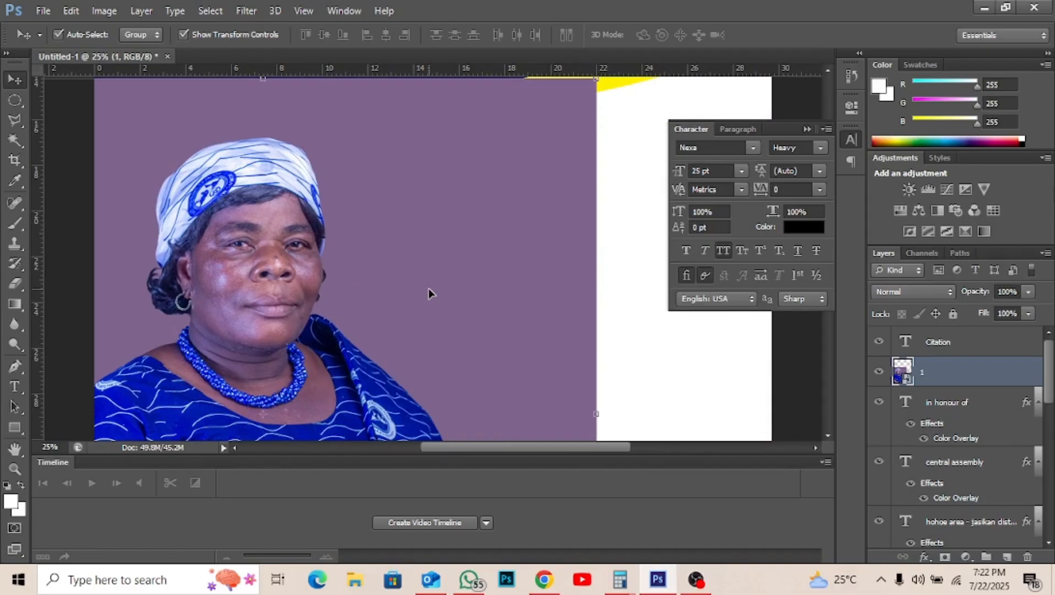
{"action": "scroll", "coordinate": [428, 292], "scroll_direction": "down", "scroll_amount": 1}
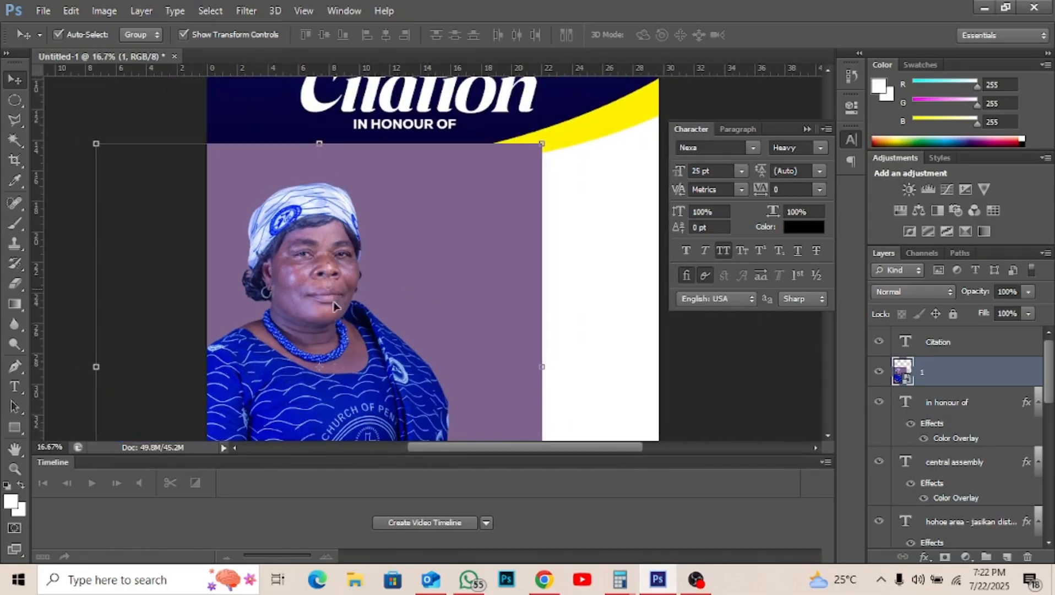
- Quick-select the purple background beside the head, attempt deletion, and dismiss the smart-object error
{"action": "left_click", "coordinate": [16, 120]}
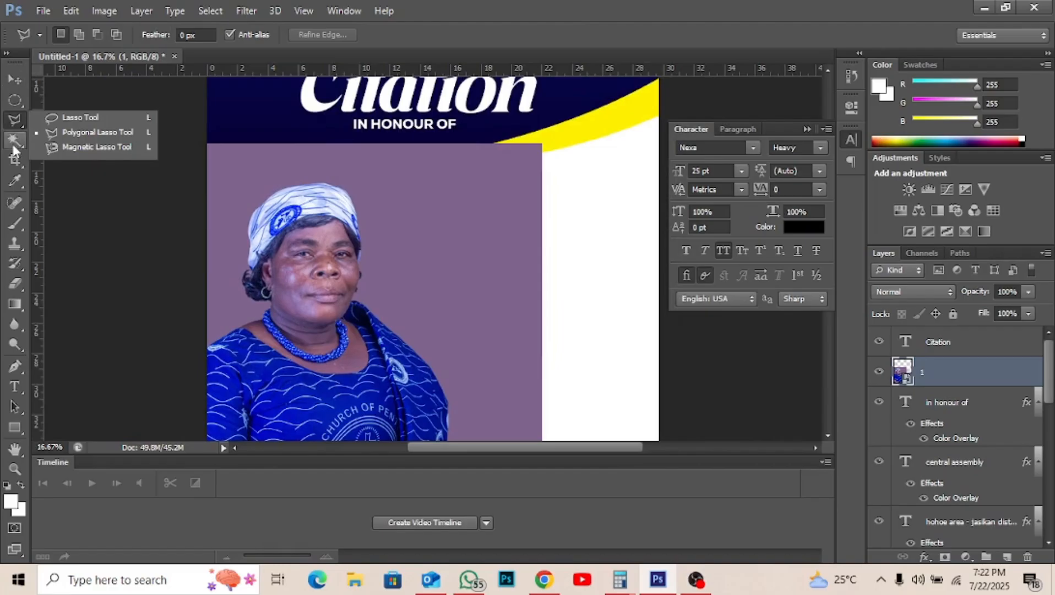
{"action": "left_click", "coordinate": [15, 140]}
{"action": "left_click", "coordinate": [70, 139]}
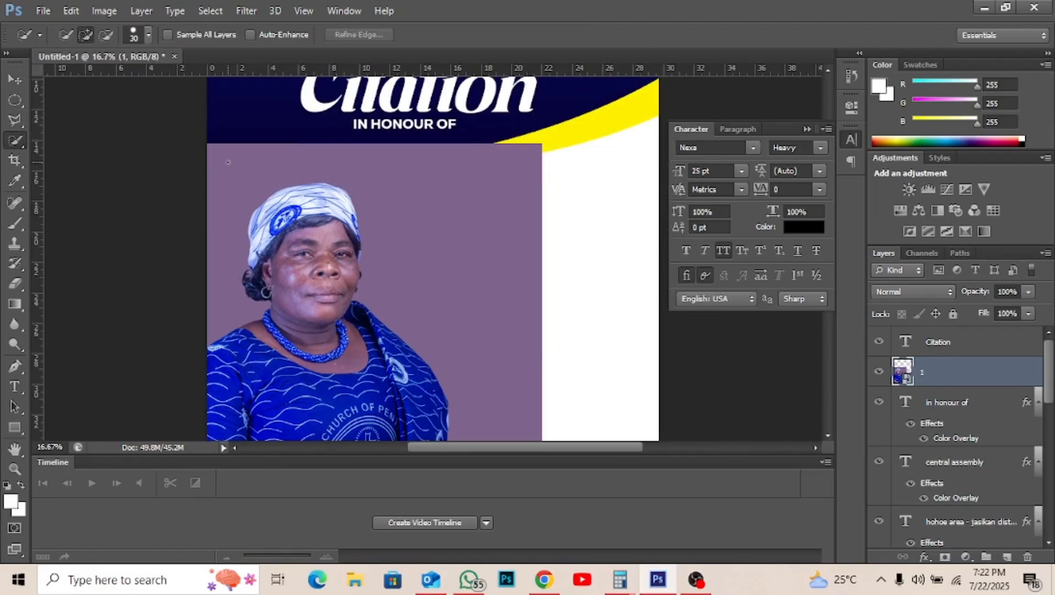
{"action": "left_click_drag", "start_coordinate": [229, 163], "coordinate": [232, 198]}
{"action": "key", "text": "Delete"}
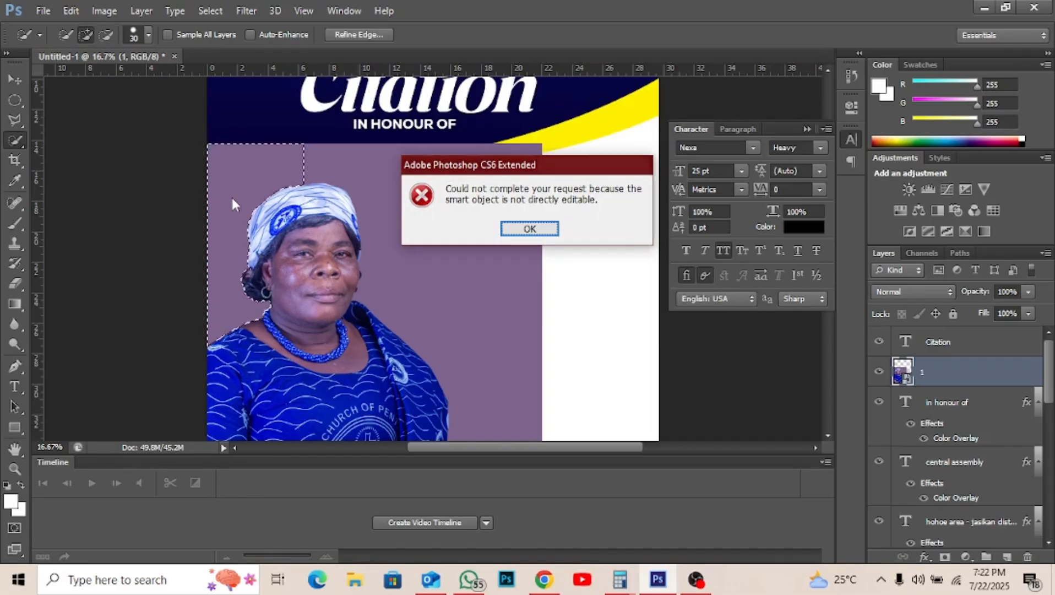
{"action": "key", "text": "Return"}
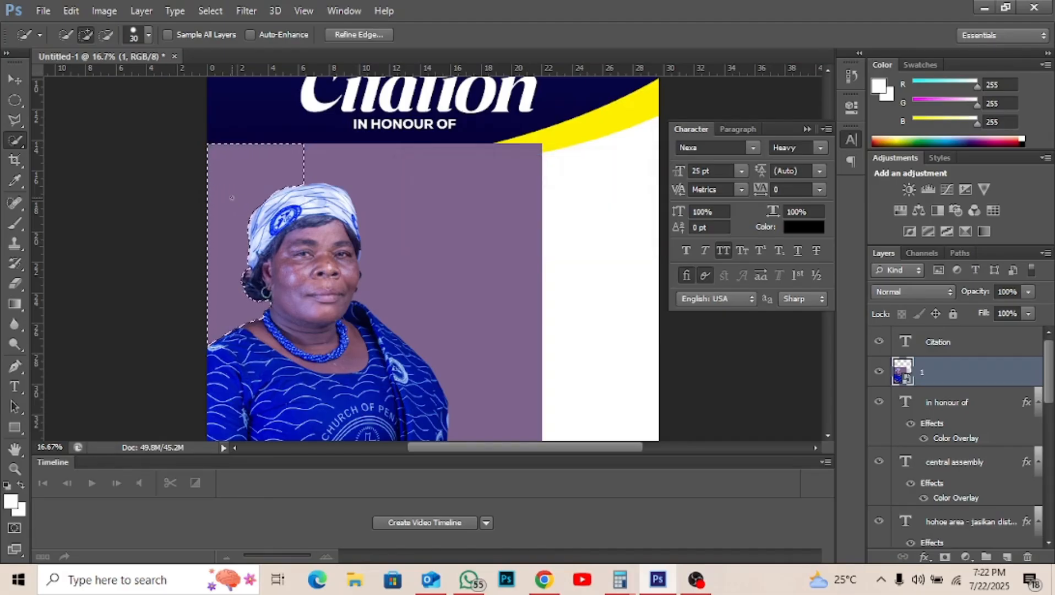
- Rasterize the portrait layer and delete the purple in the corner selection
{"action": "right_click", "coordinate": [922, 376]}
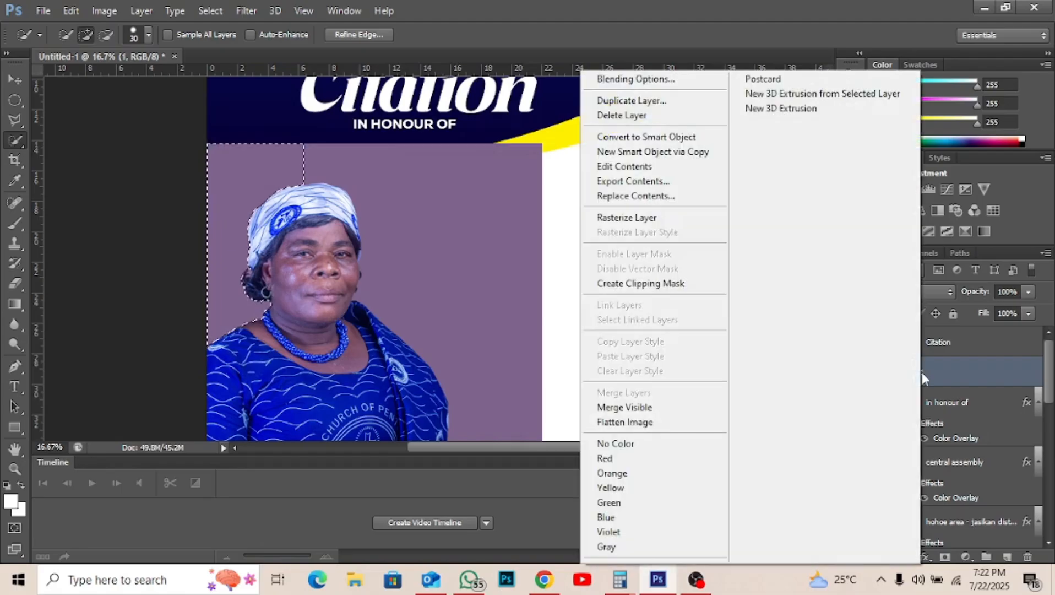
{"action": "left_click", "coordinate": [692, 224]}
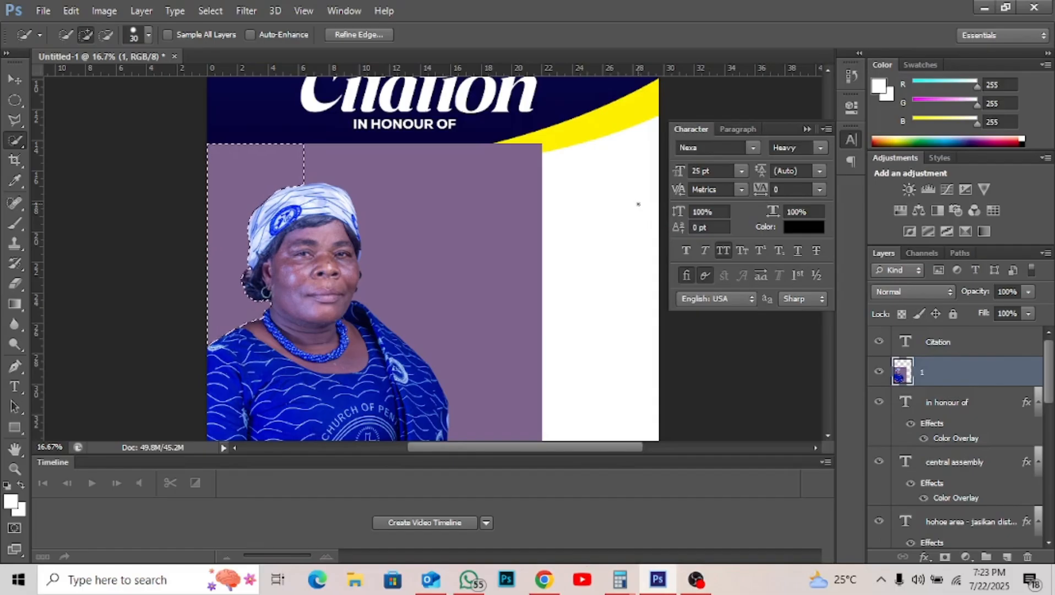
{"action": "key", "text": "Delete"}
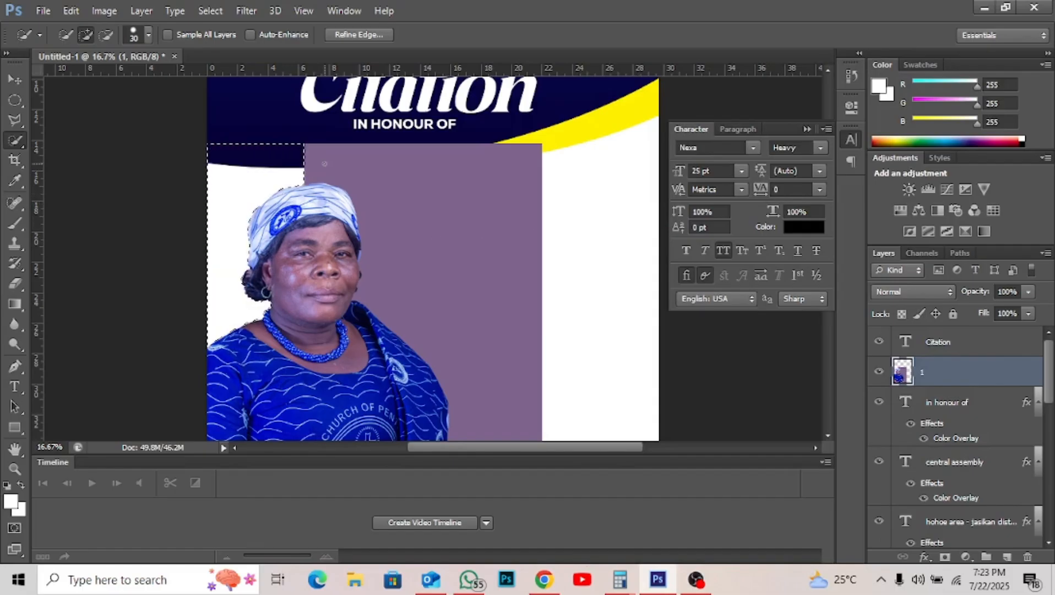
- Extend the selection over the purple above the head, delete it, and deselect
{"action": "mouse_move", "coordinate": [323, 170]}
{"action": "left_mouse_down"}
{"action": "mouse_move", "coordinate": [378, 201]}
{"action": "mouse_move", "coordinate": [422, 292]}
{"action": "left_mouse_up"}
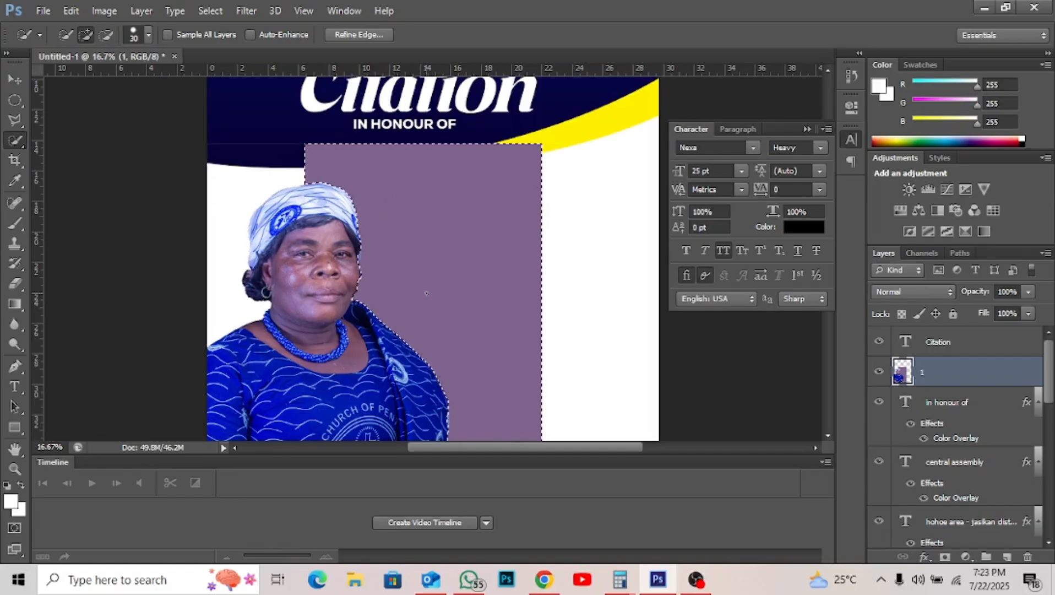
{"action": "key", "text": "Delete"}
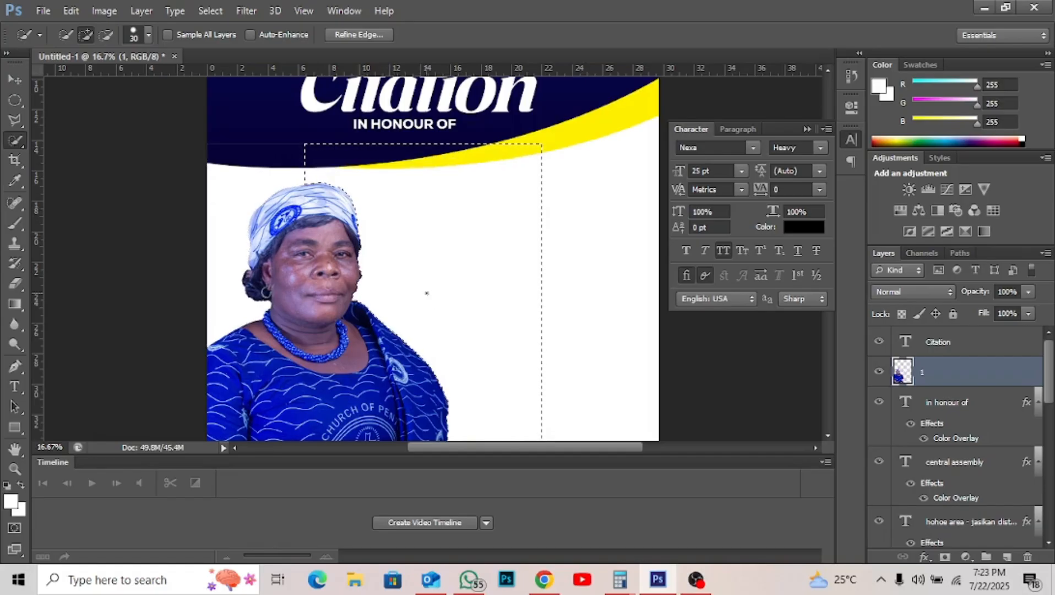
{"action": "scroll", "coordinate": [430, 300], "scroll_direction": "down", "scroll_amount": 5}
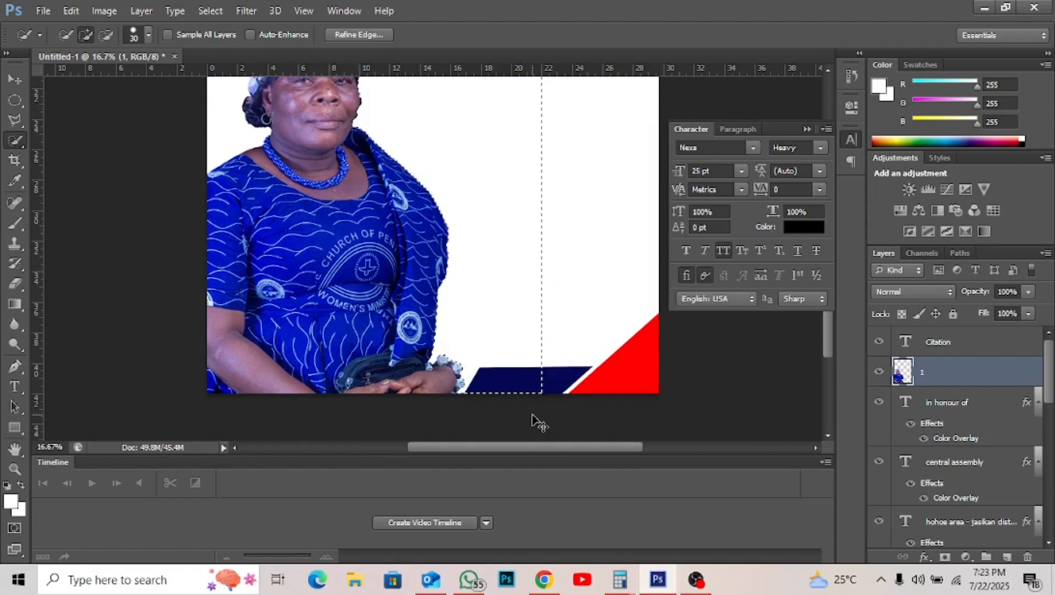
{"action": "key", "text": "ctrl+d"}
{"action": "scroll", "coordinate": [531, 414], "scroll_direction": "up", "scroll_amount": 4}
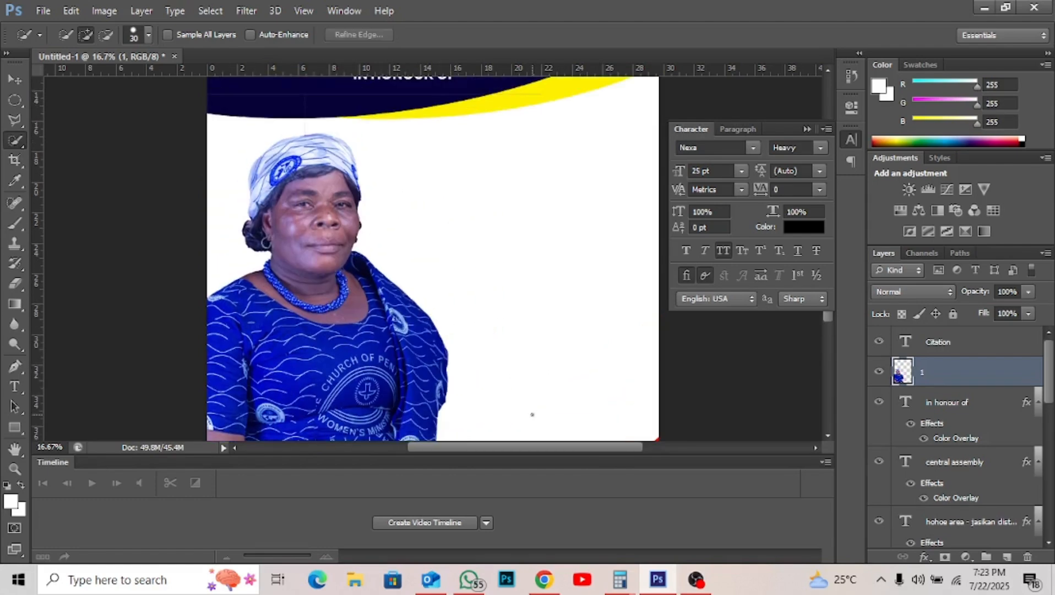
{"action": "scroll", "coordinate": [532, 414], "scroll_direction": "up", "scroll_amount": 3}
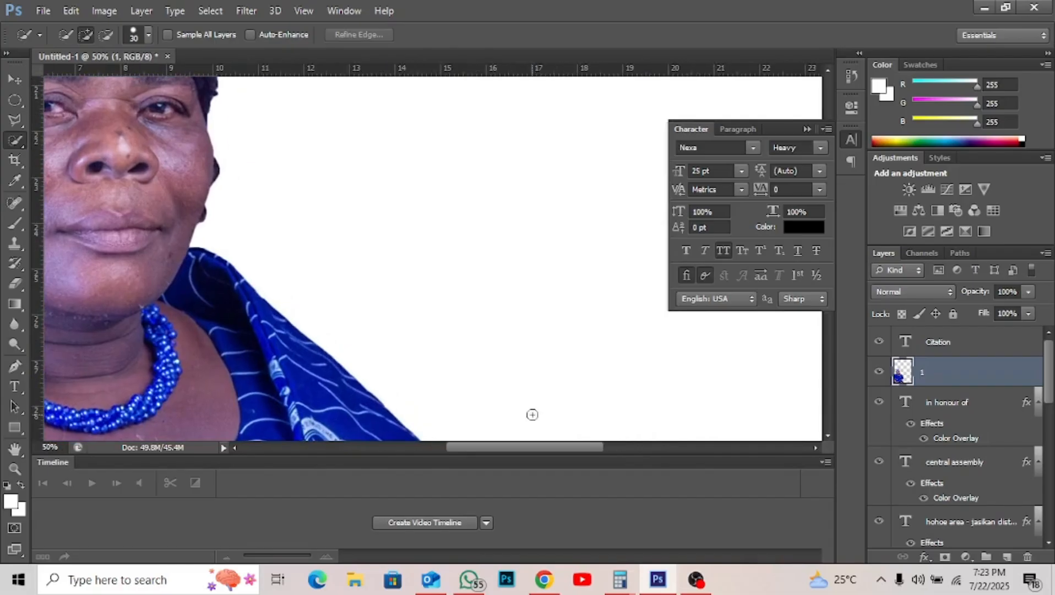
- Trace the dark fringe beside the cheek with the Polygonal Lasso and erase it
{"action": "scroll", "coordinate": [532, 414], "scroll_direction": "up", "scroll_amount": 2}
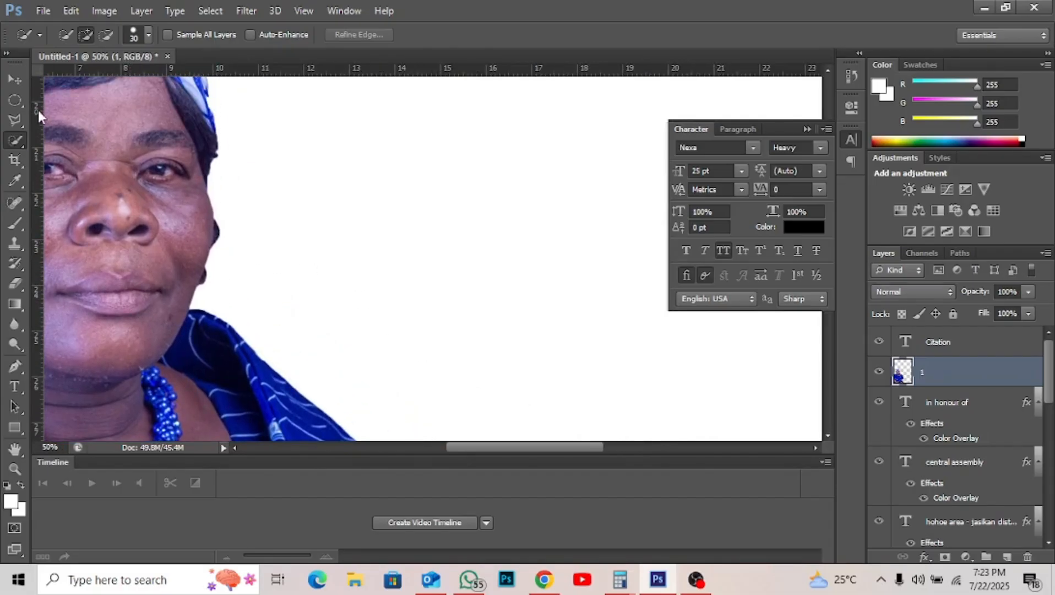
{"action": "left_click", "coordinate": [21, 113]}
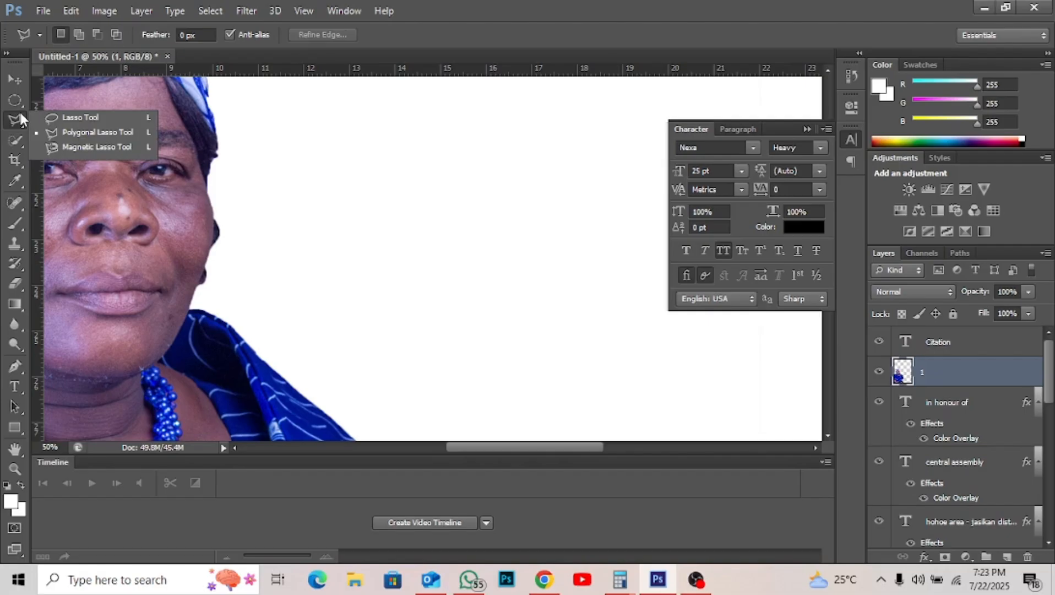
{"action": "left_click", "coordinate": [90, 133]}
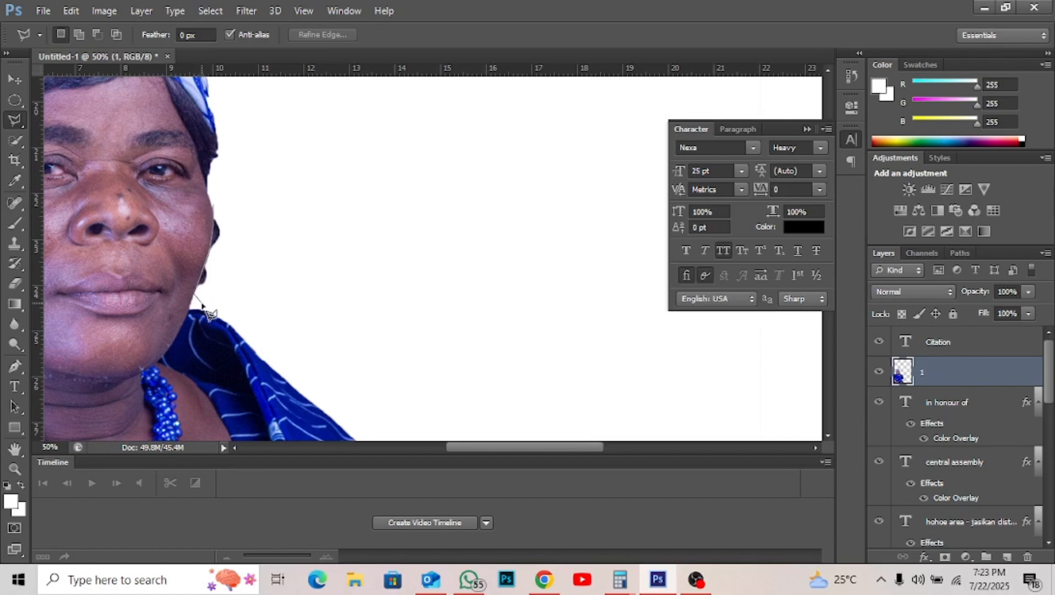
{"action": "left_click", "coordinate": [295, 325]}
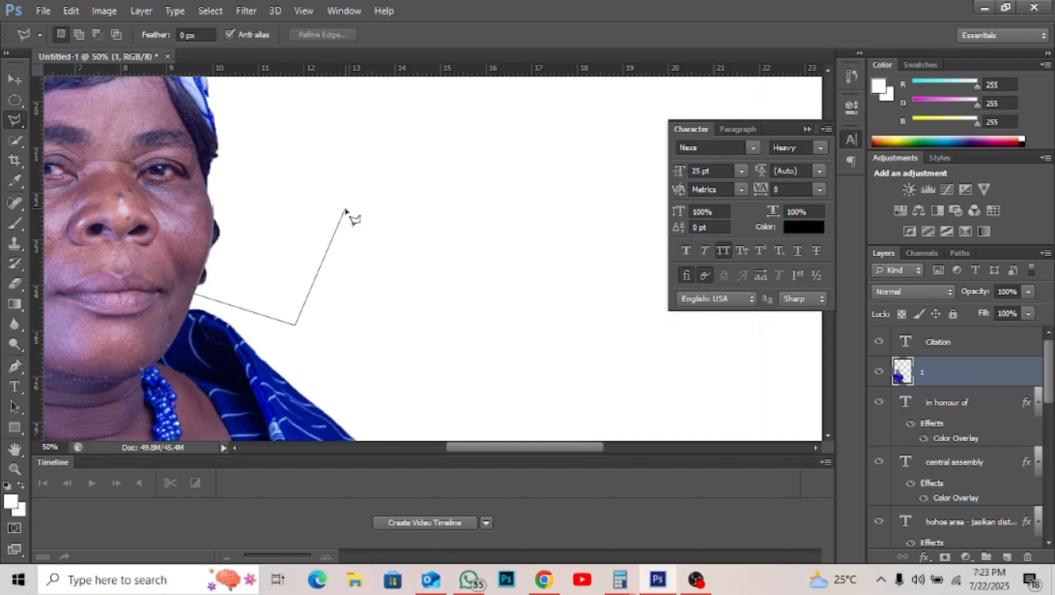
{"action": "double_click", "coordinate": [346, 211]}
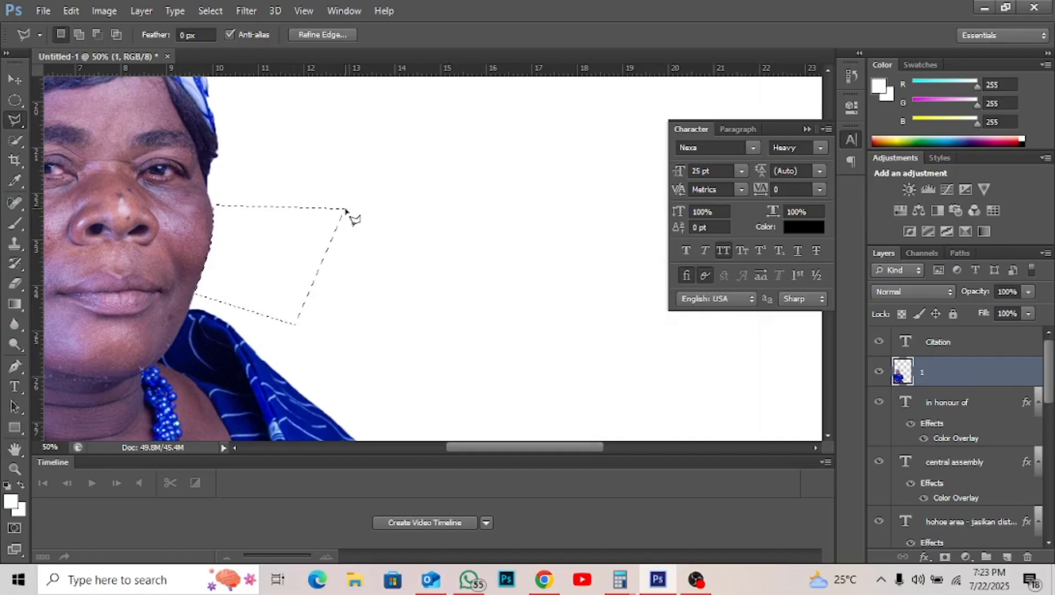
{"action": "key", "text": "ctrl+d"}
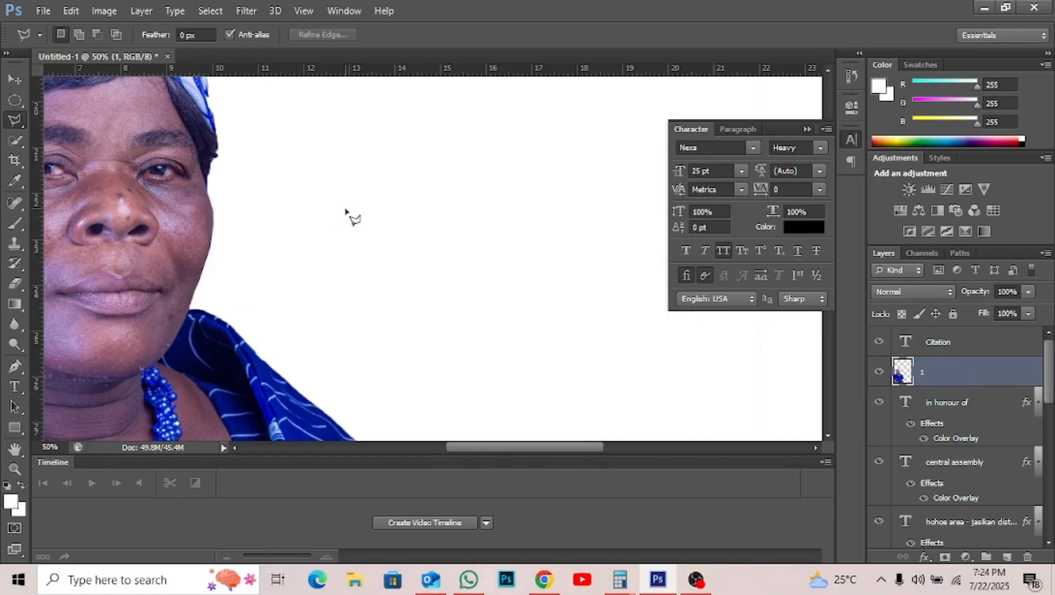
- Zoom out to the whole poster and nudge the portrait down slightly
{"action": "key", "text": "ctrl+minus"}
{"action": "key", "text": "ctrl+minus"}
{"action": "key", "text": "ctrl+minus"}
{"action": "key", "text": "ctrl+minus"}
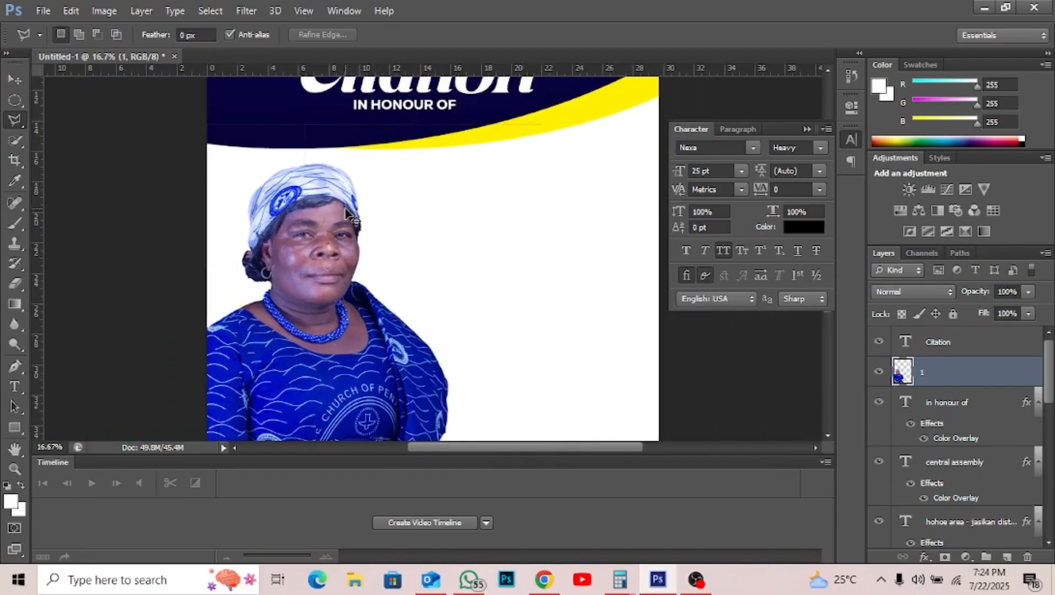
{"action": "key", "text": "ctrl+minus"}
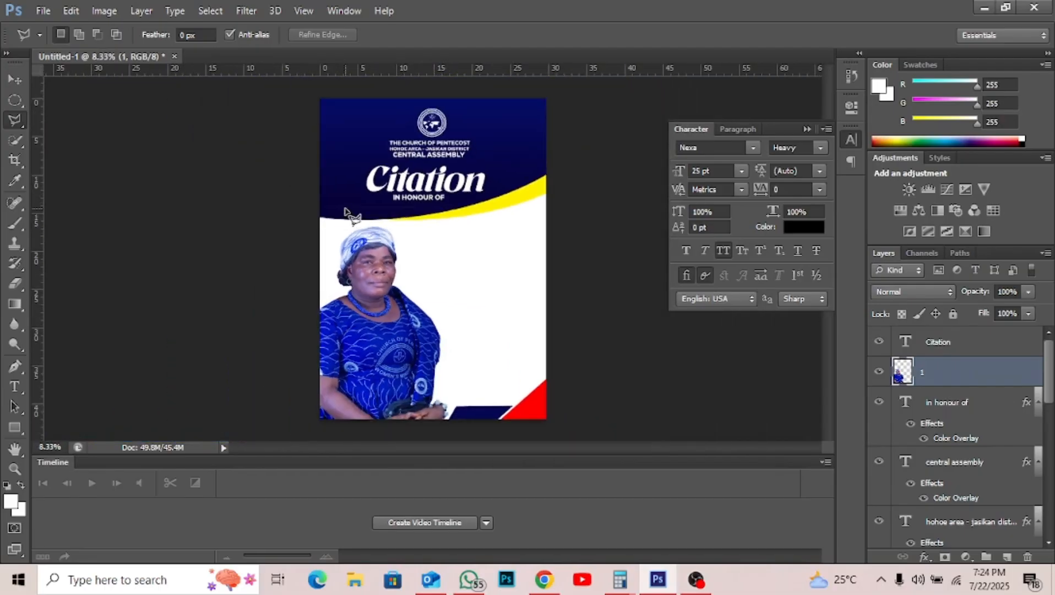
{"action": "key", "text": "v"}
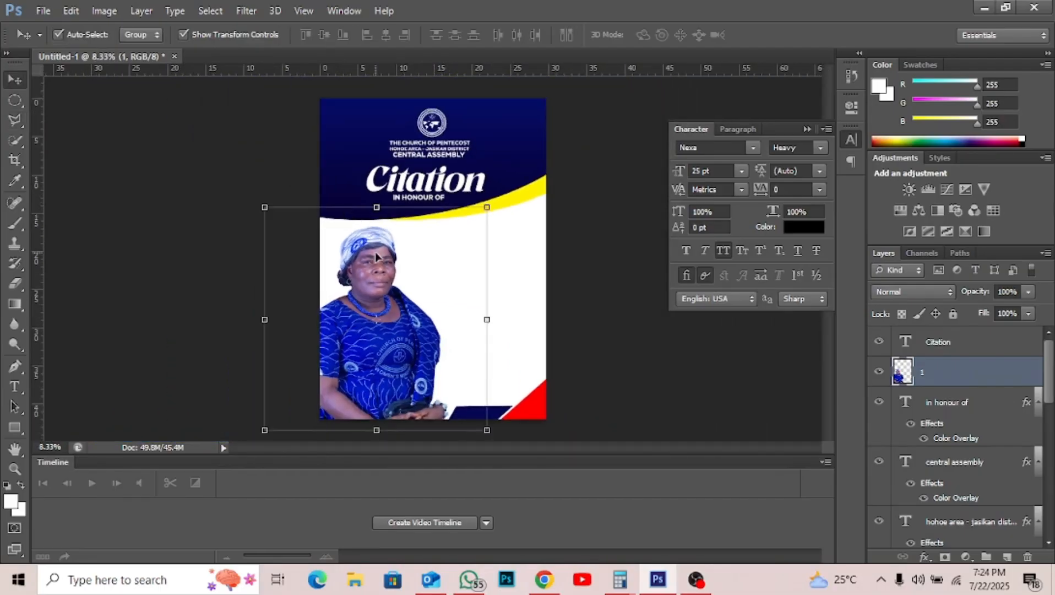
{"action": "key", "text": "shift+Down"}
{"action": "key", "text": "shift+Down"}
{"action": "key", "text": "shift+Down"}
{"action": "key", "text": "shift+Down"}
{"action": "key", "text": "shift+Down"}
{"action": "key", "text": "shift+Down"}
{"action": "key", "text": "shift+Down"}
{"action": "key", "text": "shift+Down"}
{"action": "key", "text": "shift+Down"}
{"action": "key", "text": "shift+Down"}
{"action": "key", "text": "shift+Down"}
{"action": "key", "text": "shift+Down"}
{"action": "key", "text": "shift+Down"}
{"action": "key", "text": "shift+Down"}
{"action": "key", "text": "shift+Down"}
{"action": "key", "text": "shift+Down"}
{"action": "key", "text": "shift+Down"}
{"action": "key", "text": "shift+Down"}
{"action": "key", "text": "shift+Down"}
{"action": "key", "text": "shift+Down"}
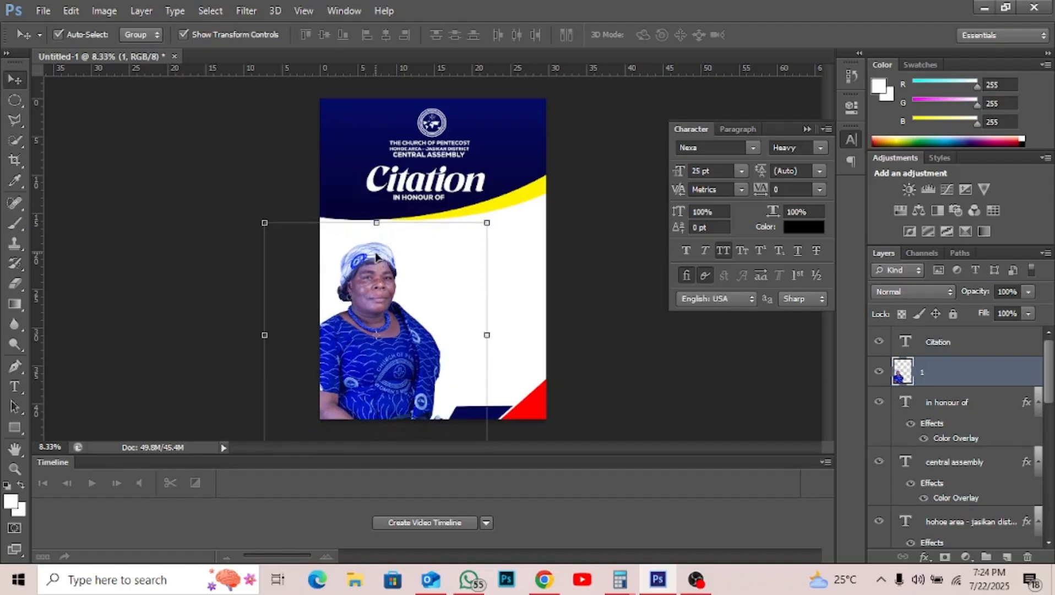
{"action": "key", "text": "shift+Down"}
{"action": "key", "text": "shift+Down"}
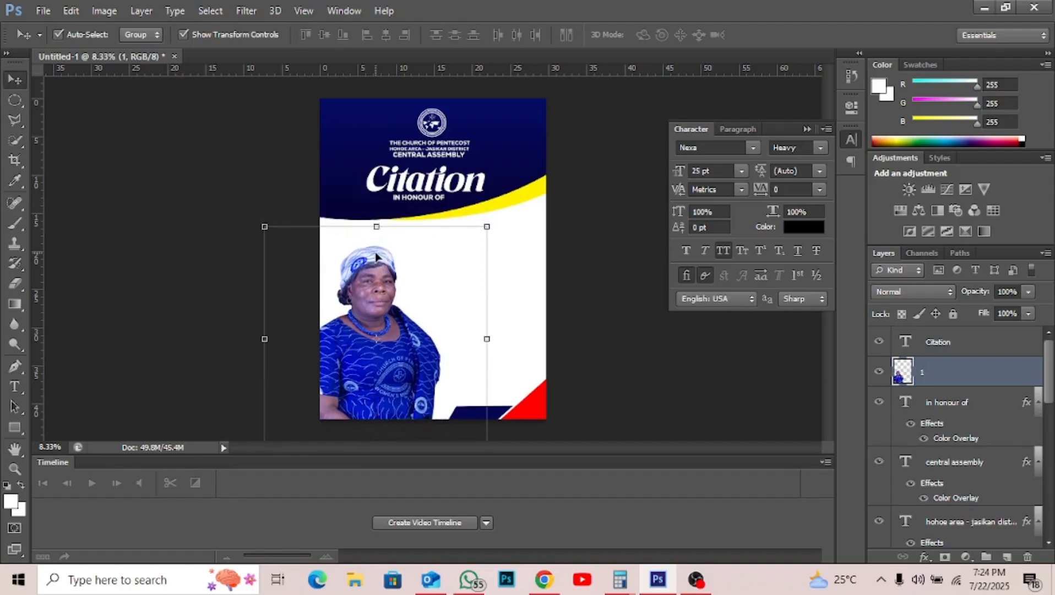
- Add a Brightness/Contrast adjustment with Brightness 19 and Contrast 35
{"action": "left_click", "coordinate": [806, 129]}
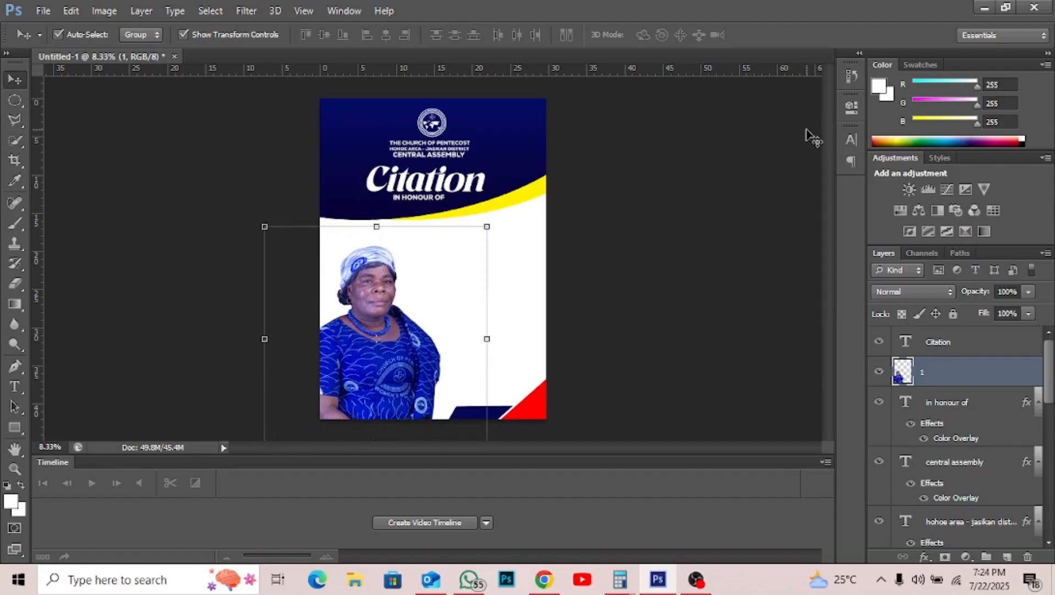
{"action": "left_click", "coordinate": [910, 189]}
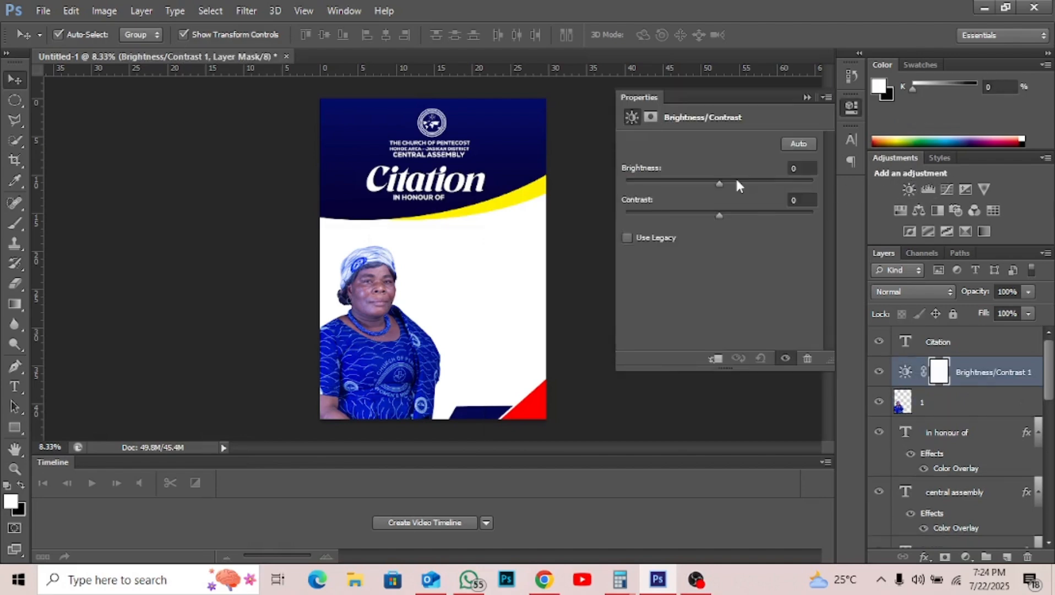
{"action": "left_click", "coordinate": [732, 180]}
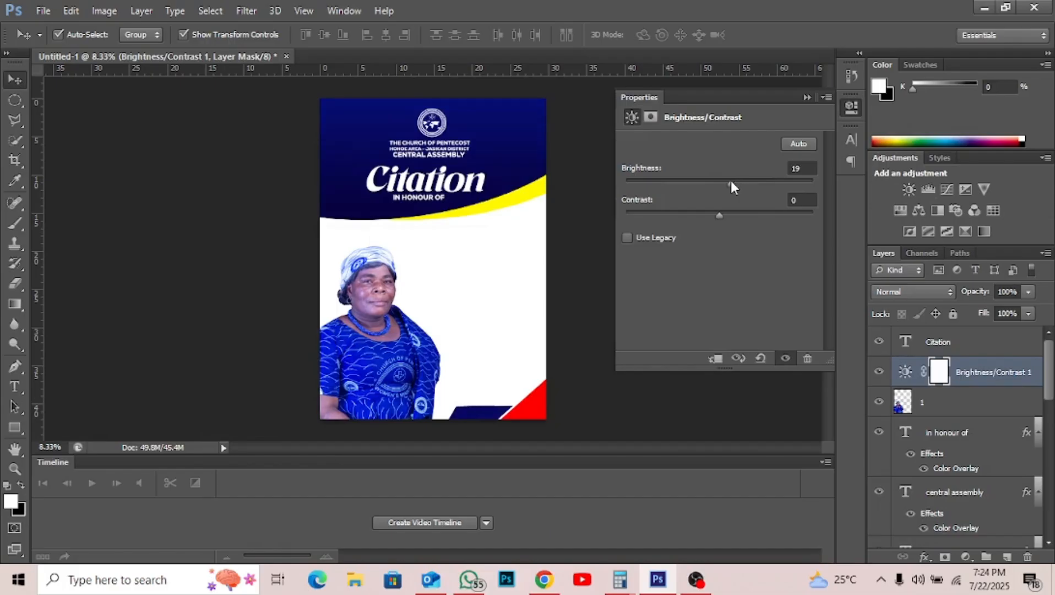
{"action": "left_click_drag", "start_coordinate": [744, 211], "coordinate": [752, 214]}
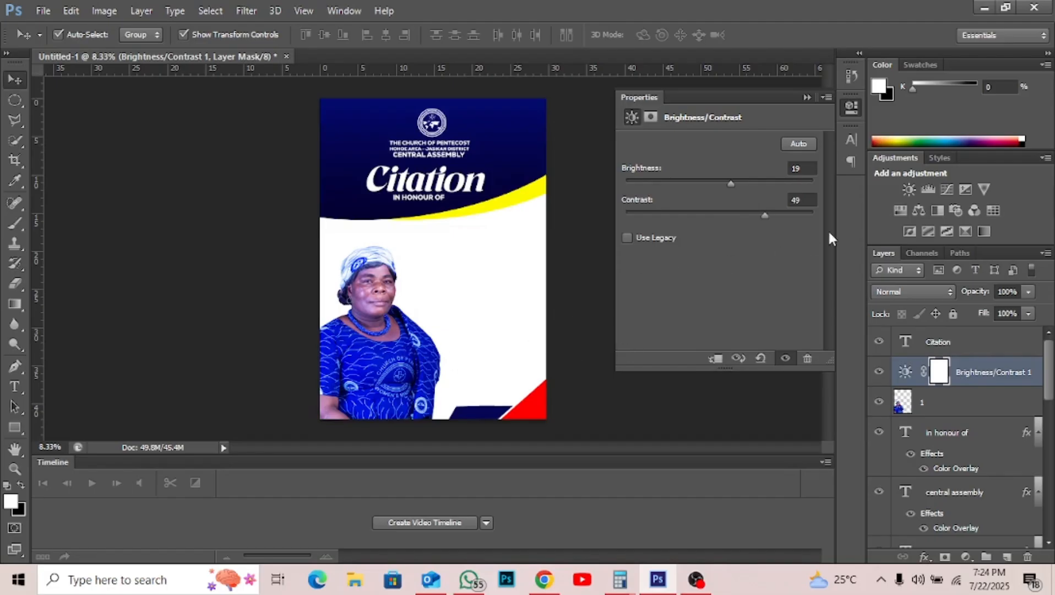
- Add a Curves adjustment with the Blue channel curve pulled down below the diagonal
{"action": "left_click", "coordinate": [947, 189]}
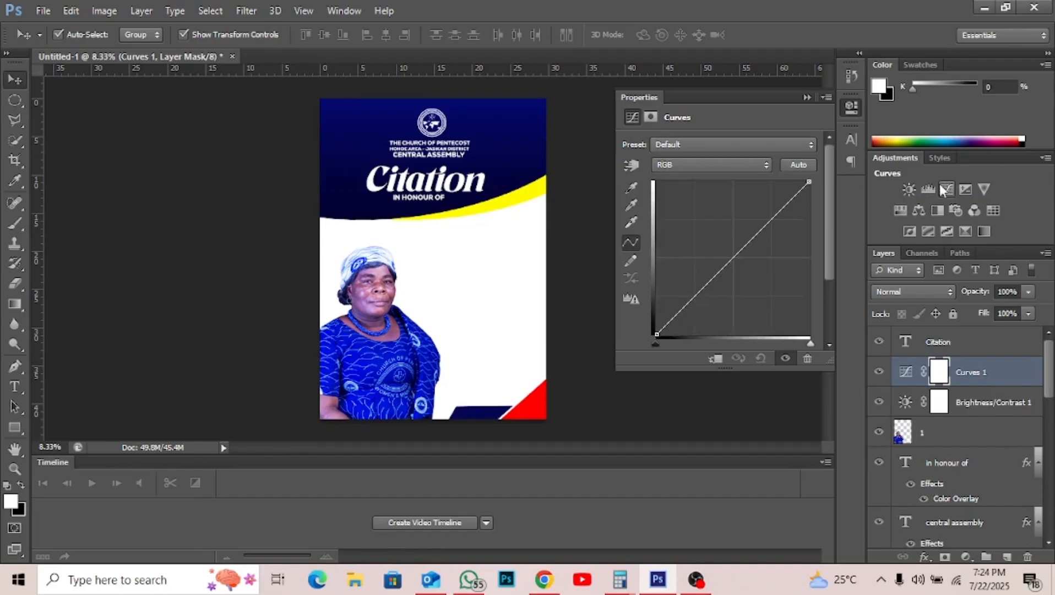
{"action": "left_click", "coordinate": [736, 159]}
{"action": "left_click", "coordinate": [736, 159]}
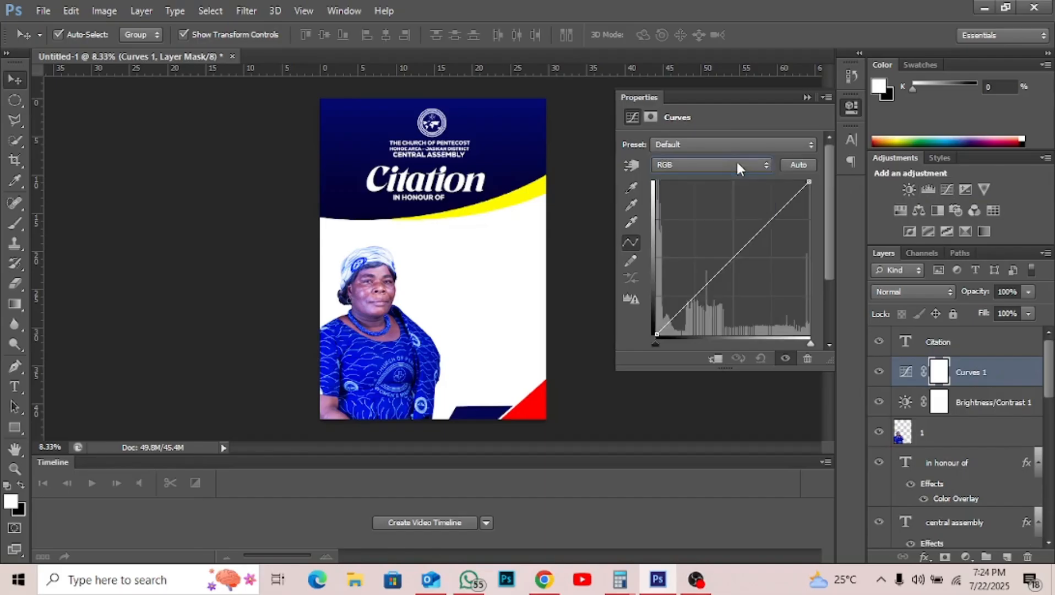
{"action": "left_click", "coordinate": [737, 159]}
{"action": "left_click", "coordinate": [696, 213]}
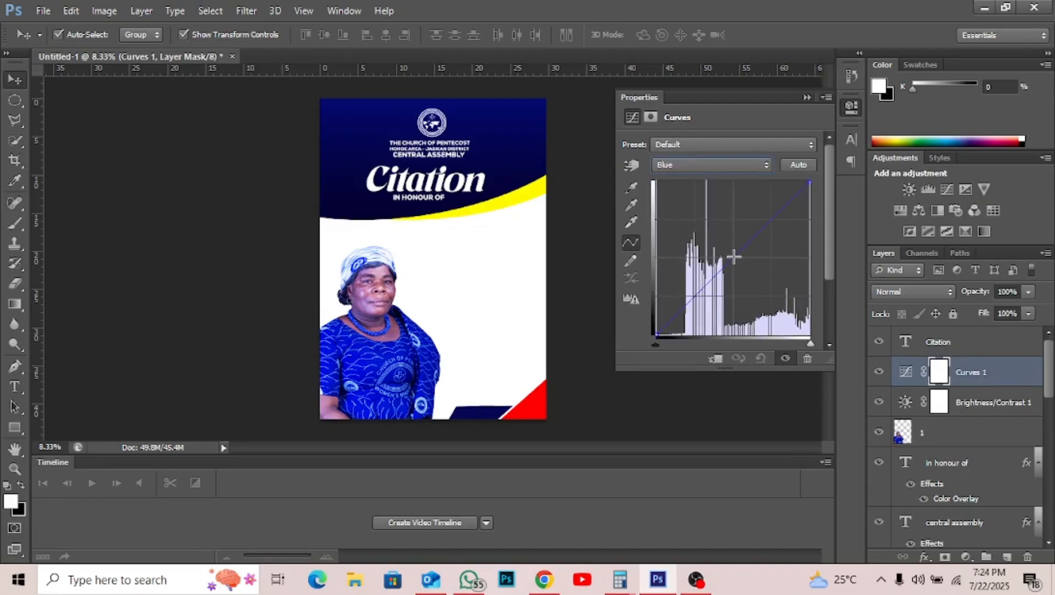
{"action": "left_click_drag", "start_coordinate": [733, 256], "coordinate": [754, 262]}
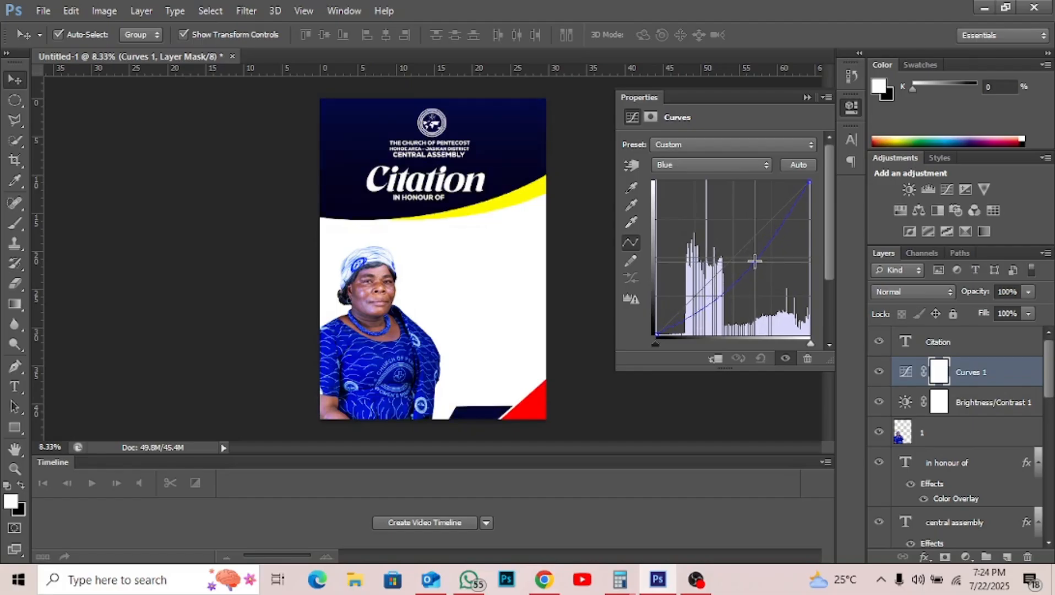
{"action": "left_click_drag", "start_coordinate": [754, 262], "coordinate": [757, 263]}
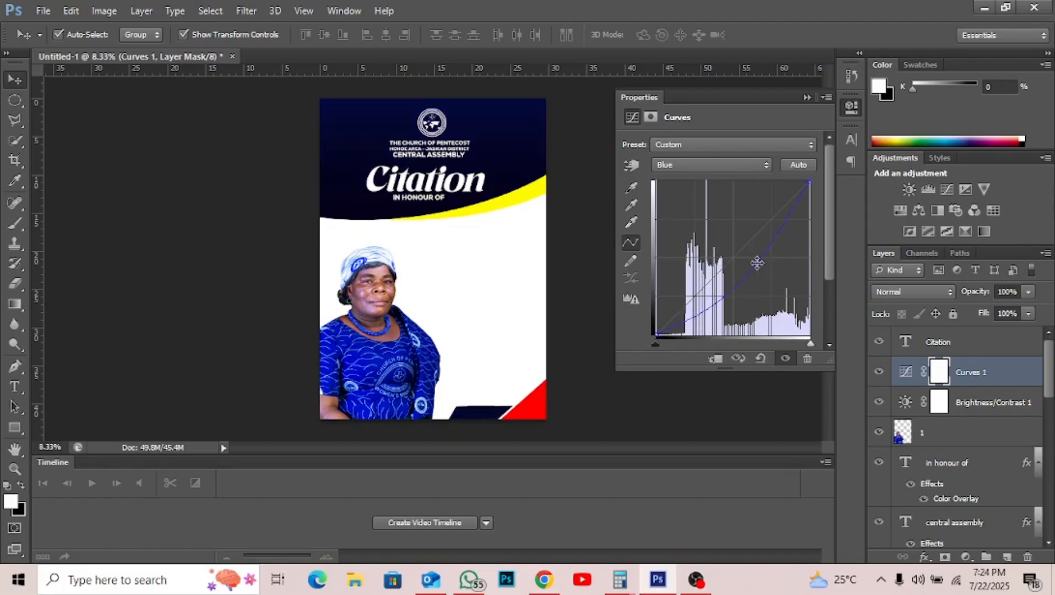
{"action": "left_click", "coordinate": [806, 98]}
{"action": "left_click", "coordinate": [557, 241]}
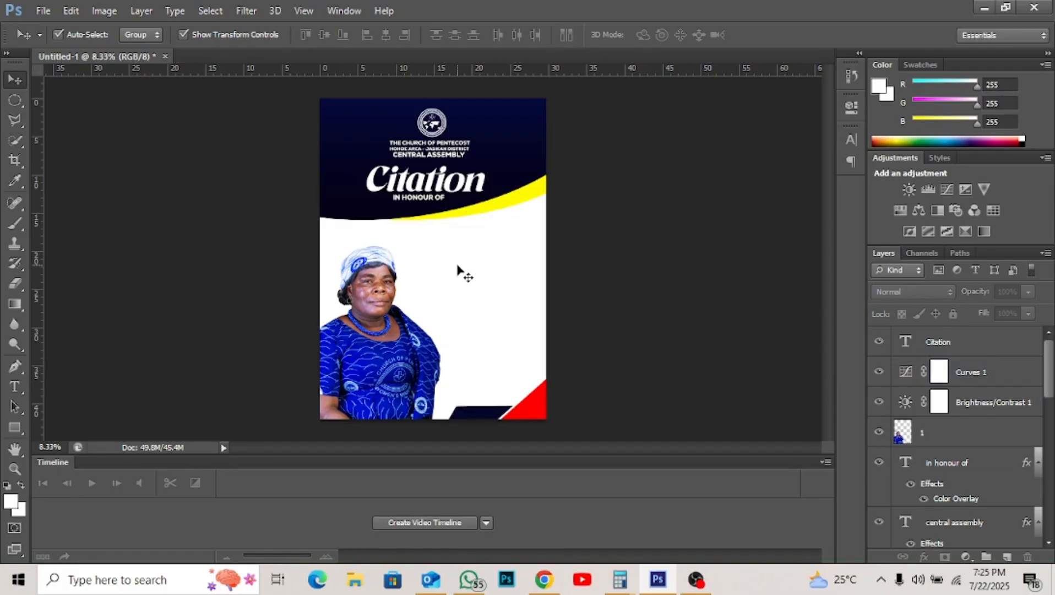
- In WhatsApp, find and open the chat holding the citation project
{"action": "left_click", "coordinate": [472, 573]}
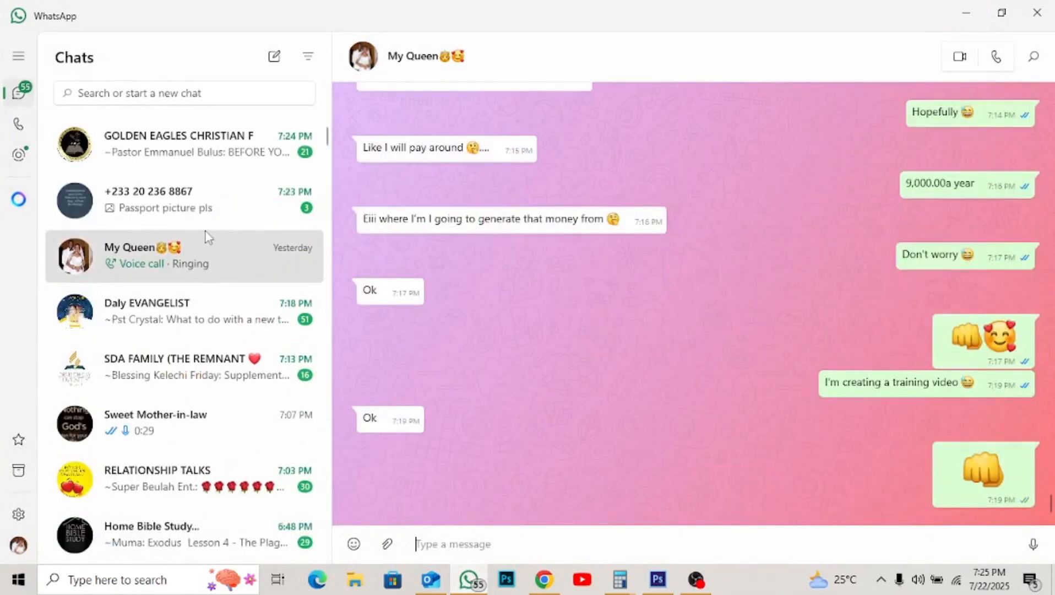
{"action": "scroll", "coordinate": [205, 366], "scroll_direction": "down", "scroll_amount": 3}
{"action": "left_click", "coordinate": [202, 363]}
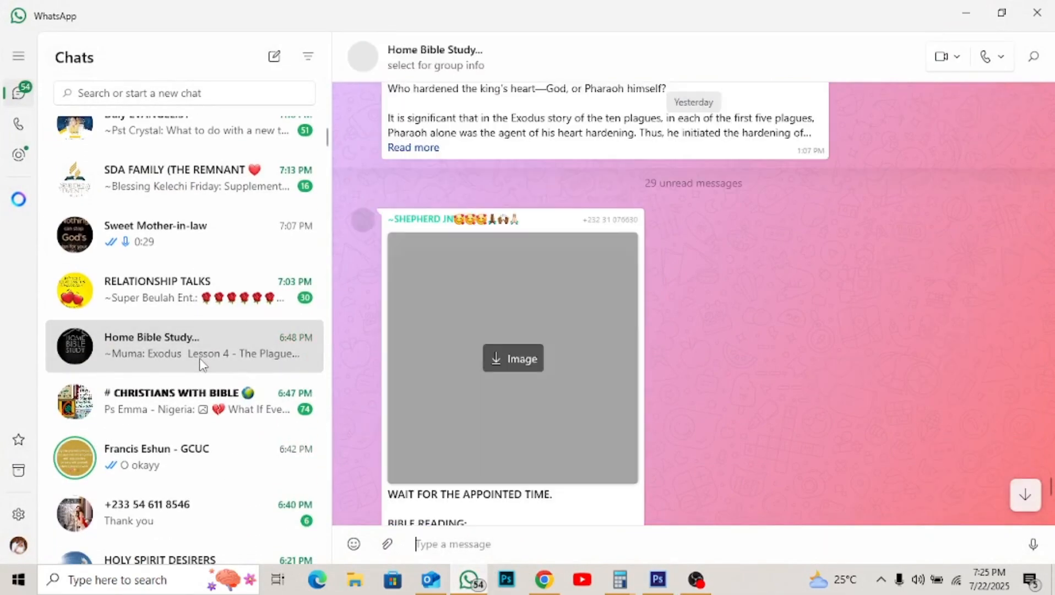
{"action": "scroll", "coordinate": [203, 364], "scroll_direction": "down", "scroll_amount": 7}
{"action": "scroll", "coordinate": [202, 364], "scroll_direction": "up", "scroll_amount": 8}
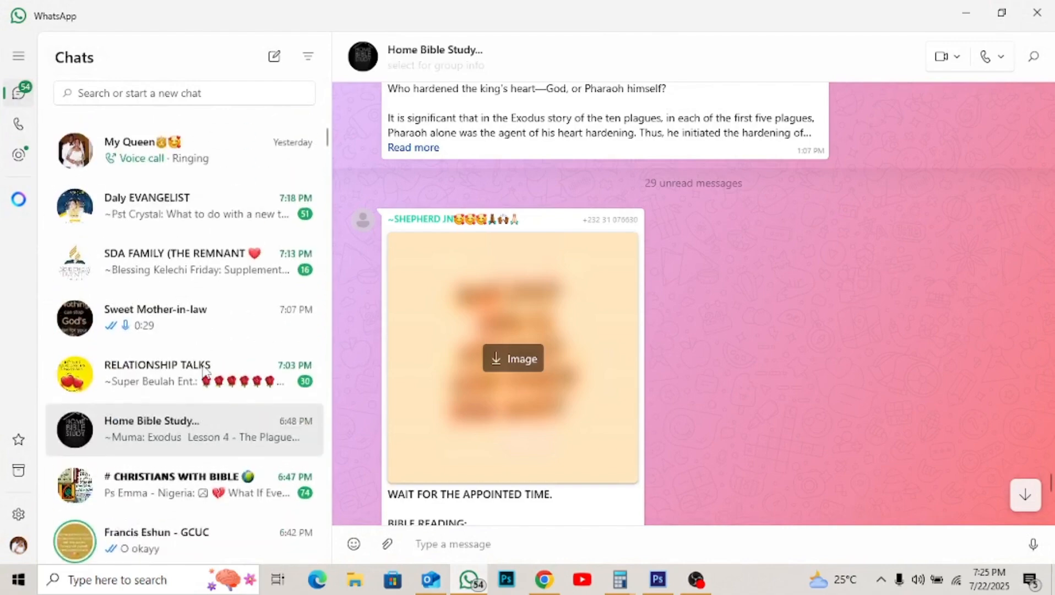
{"action": "scroll", "coordinate": [193, 390], "scroll_direction": "down", "scroll_amount": 2}
{"action": "scroll", "coordinate": [194, 389], "scroll_direction": "down", "scroll_amount": 7}
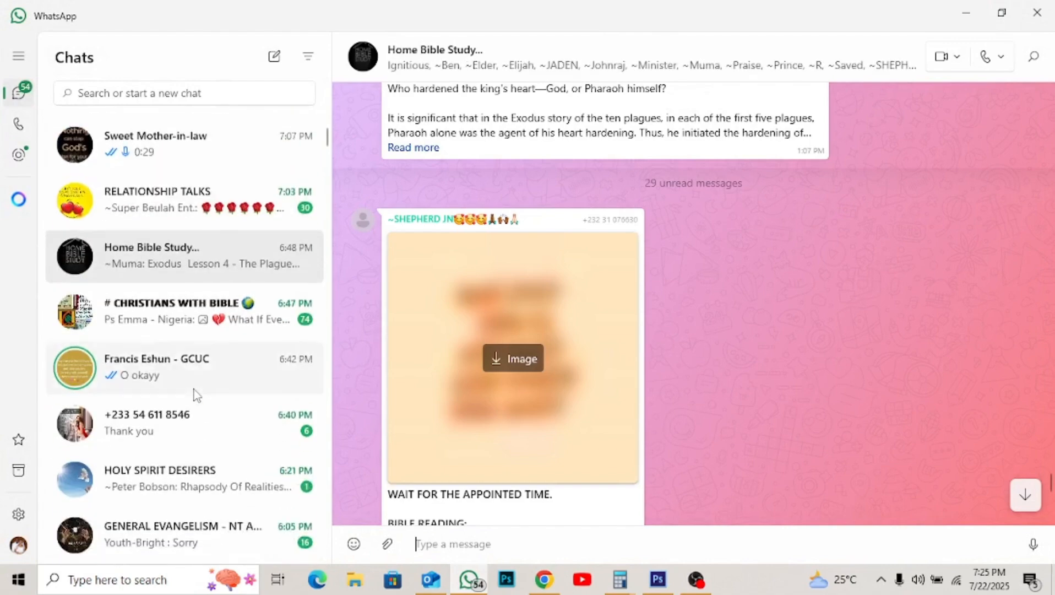
{"action": "scroll", "coordinate": [194, 390], "scroll_direction": "down", "scroll_amount": 3}
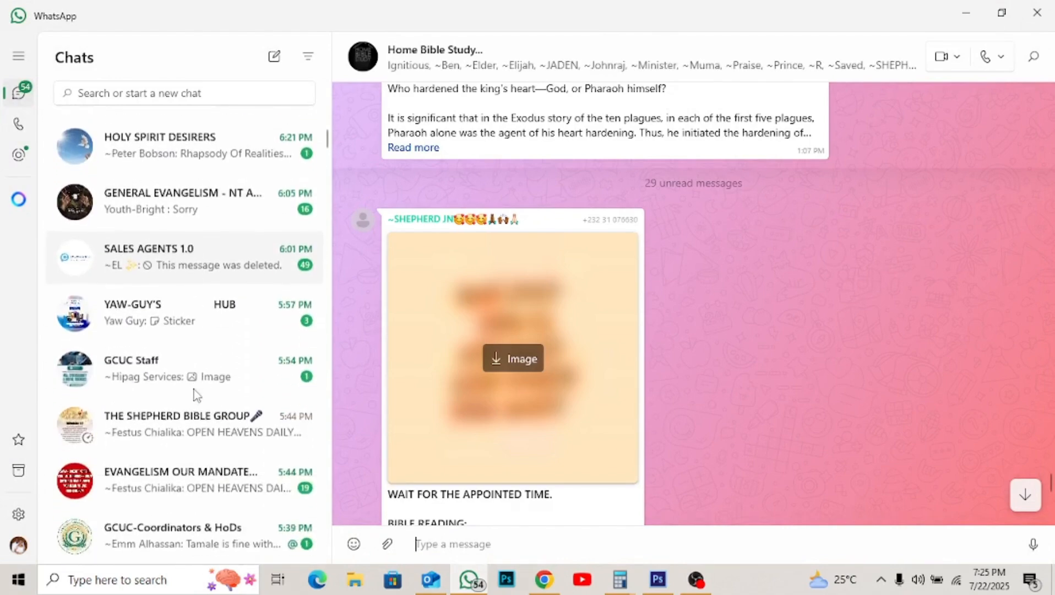
{"action": "scroll", "coordinate": [194, 389], "scroll_direction": "down", "scroll_amount": 4}
{"action": "left_click", "coordinate": [193, 380]}
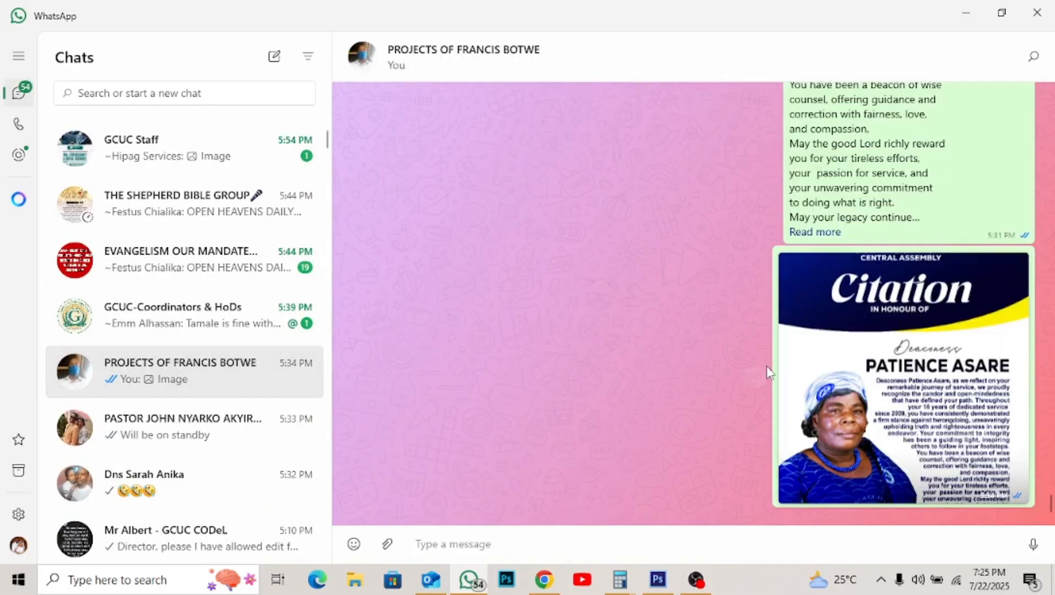
- Expand the tribute message with Read more and copy its full text
{"action": "scroll", "coordinate": [767, 370], "scroll_direction": "up", "scroll_amount": 4}
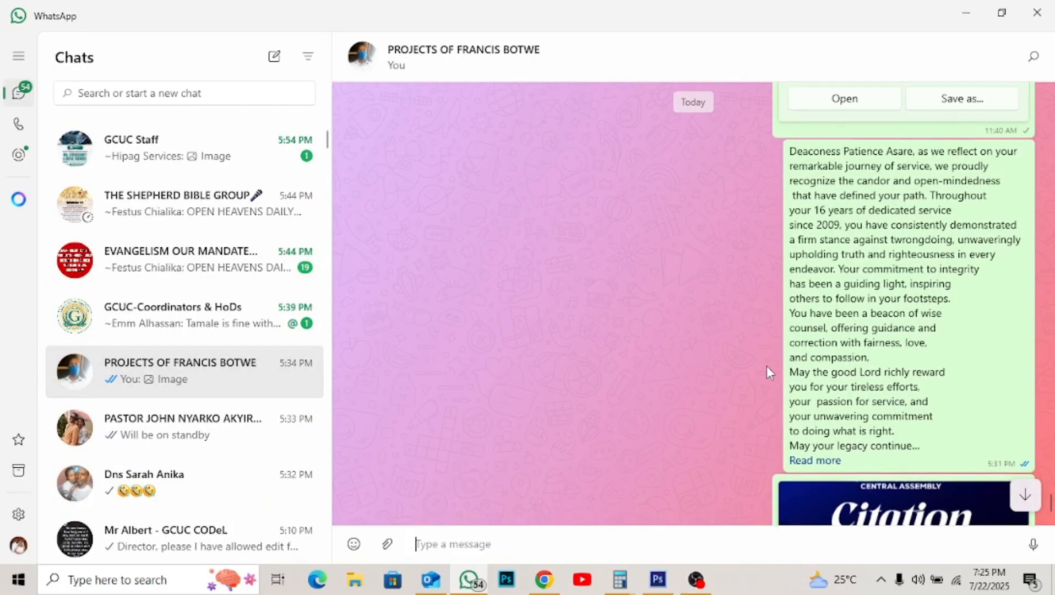
{"action": "left_click", "coordinate": [816, 460]}
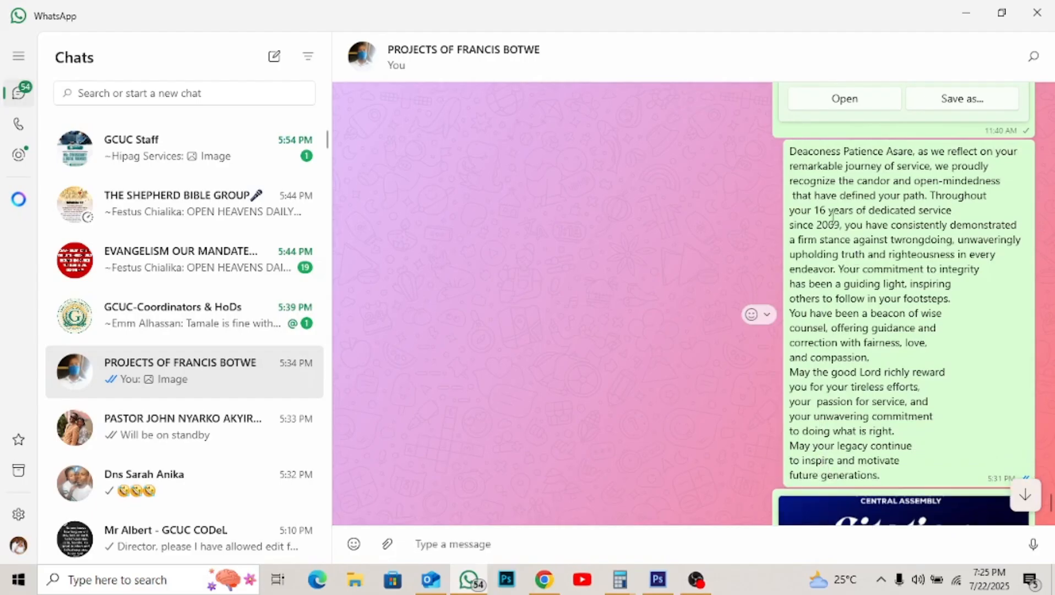
{"action": "left_click", "coordinate": [765, 315]}
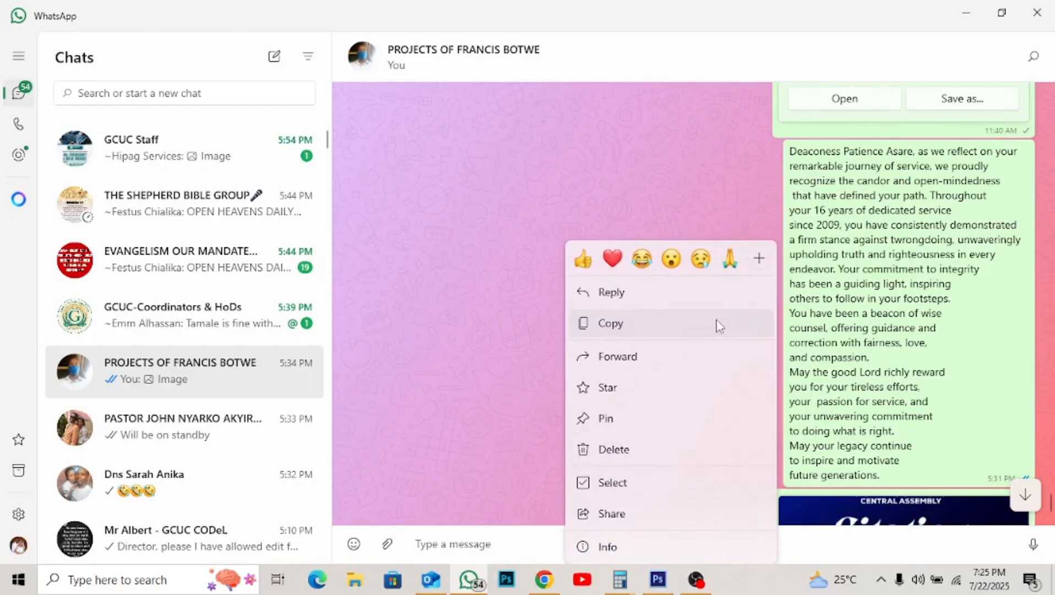
{"action": "left_click", "coordinate": [717, 324]}
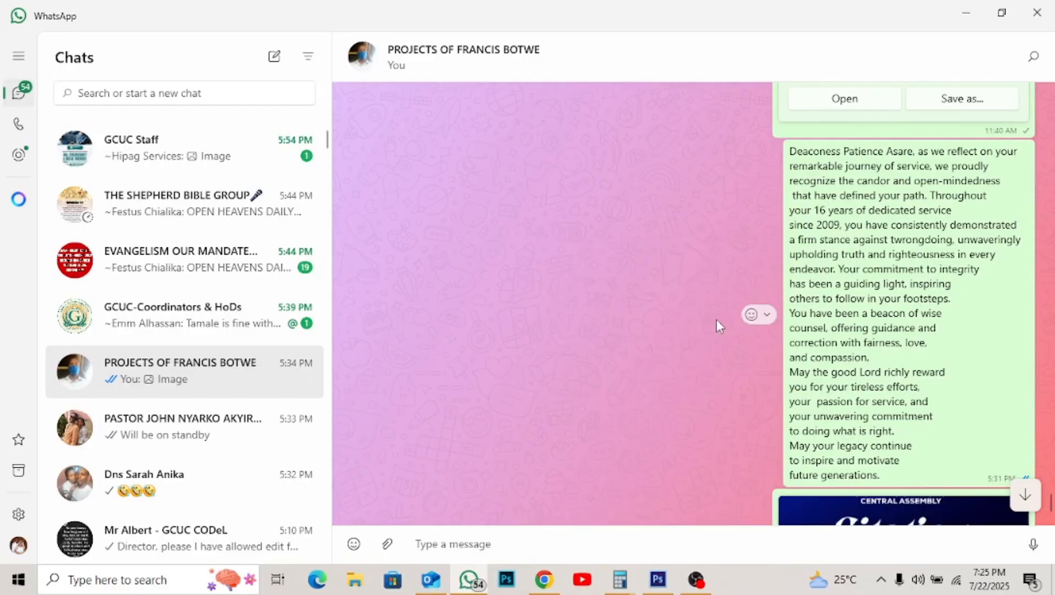
{"action": "left_click", "coordinate": [658, 578]}
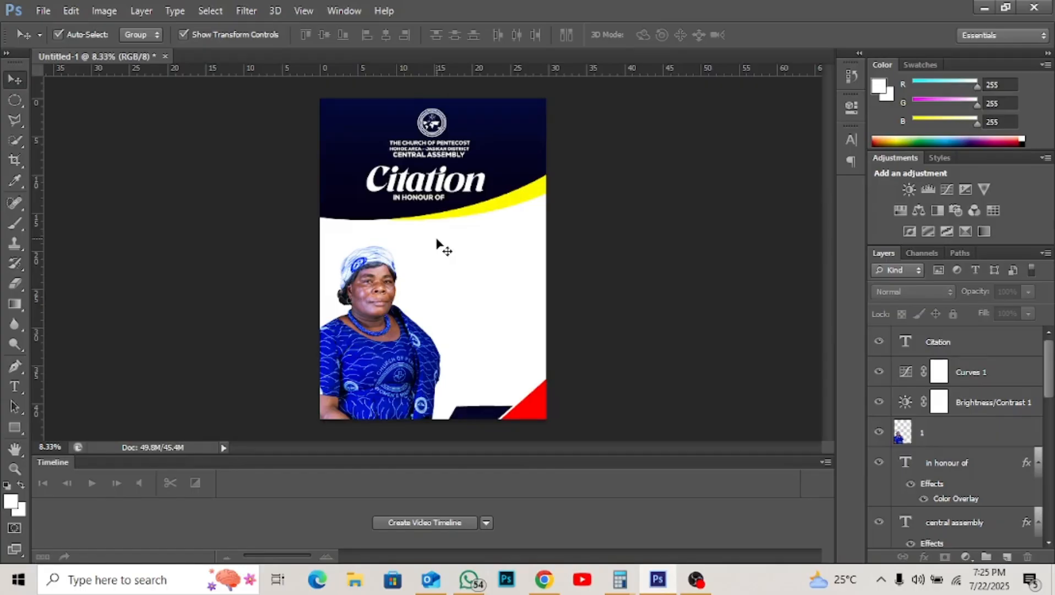
- Paste the tribute text as a new text layer, turn off All Caps, and right-align it
{"action": "key", "text": "t"}
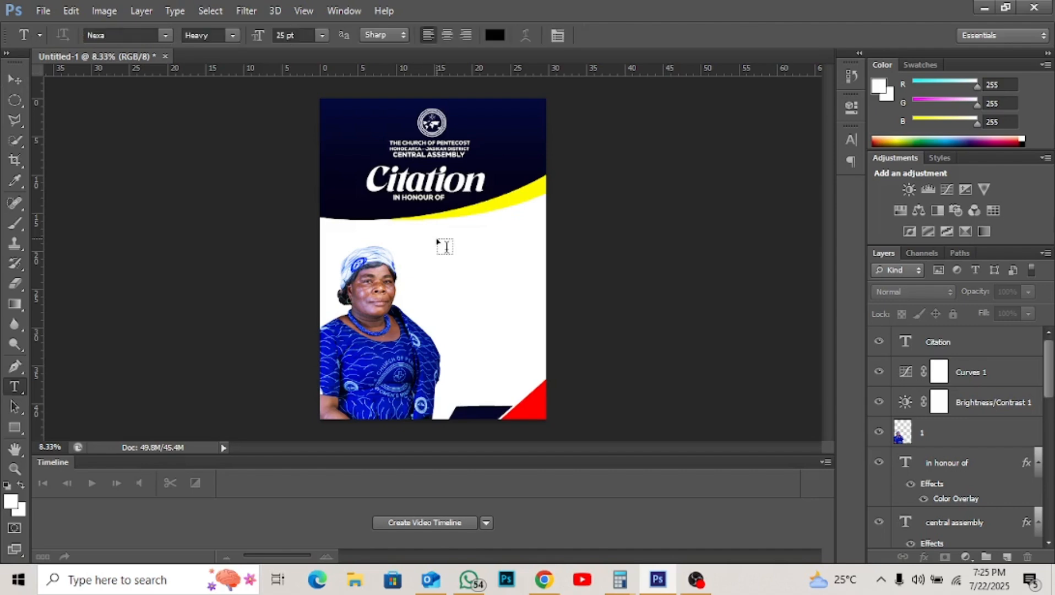
{"action": "left_click", "coordinate": [427, 243]}
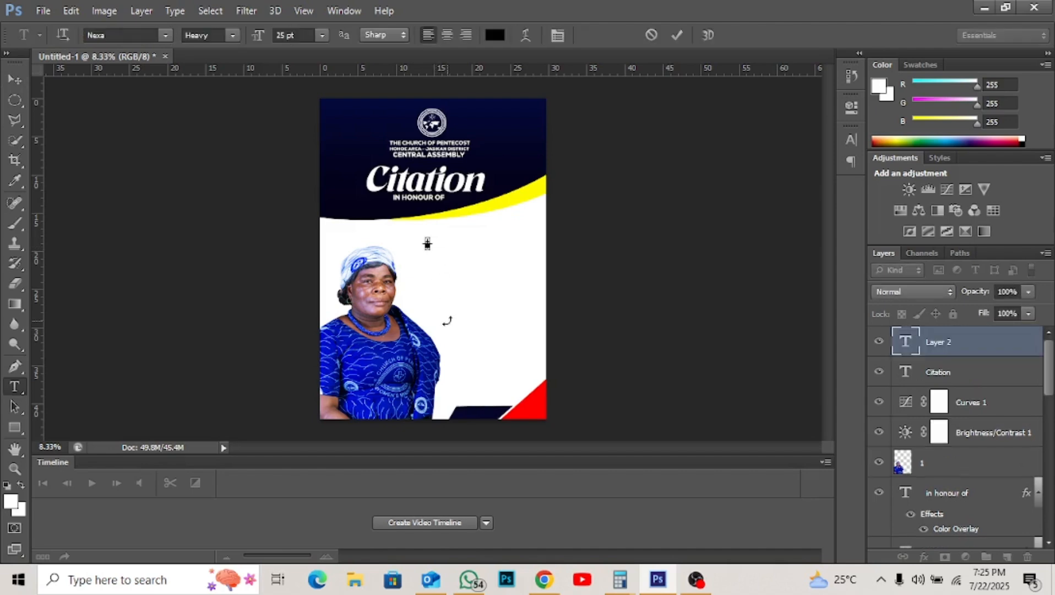
{"action": "key", "text": "ctrl+v"}
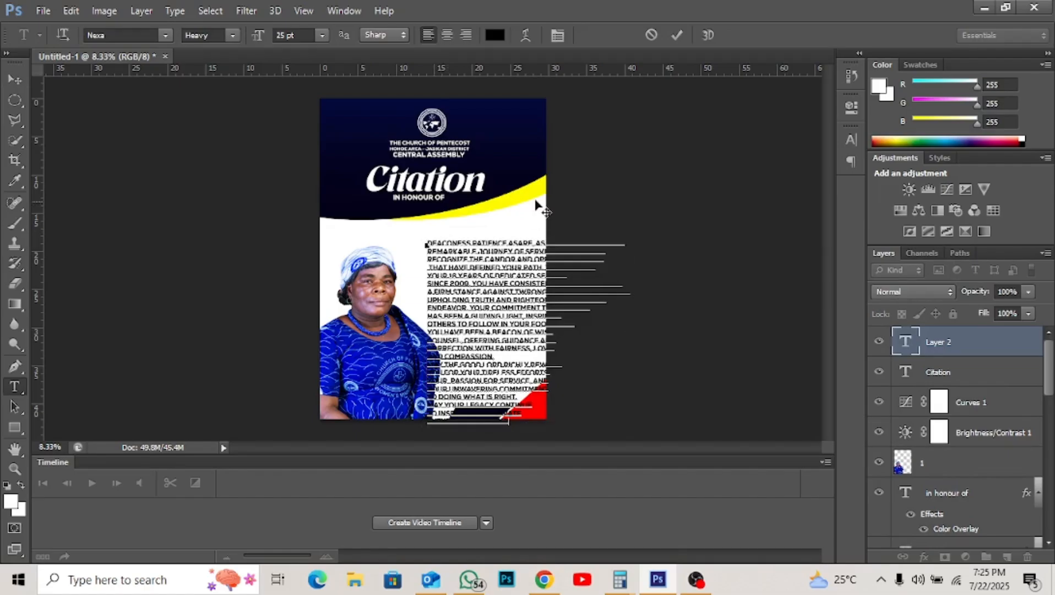
{"action": "left_click", "coordinate": [678, 36]}
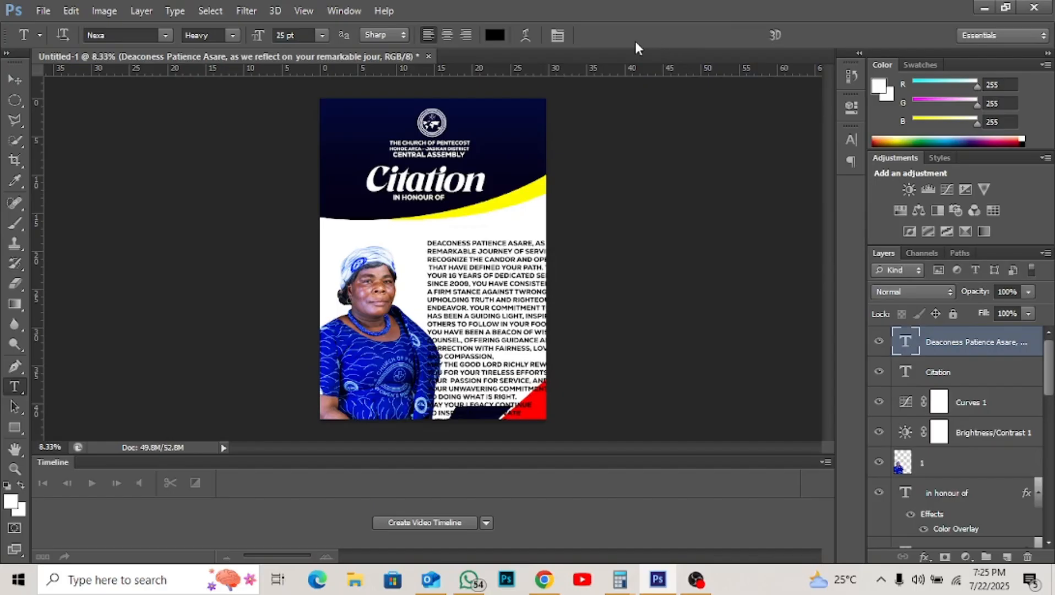
{"action": "left_click", "coordinate": [557, 35]}
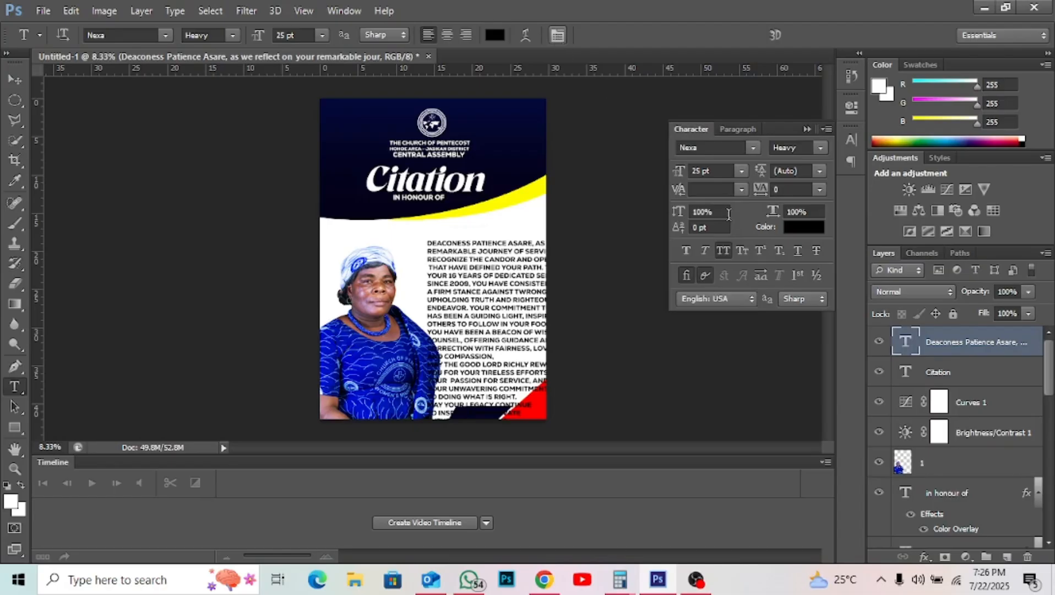
{"action": "left_click", "coordinate": [725, 249]}
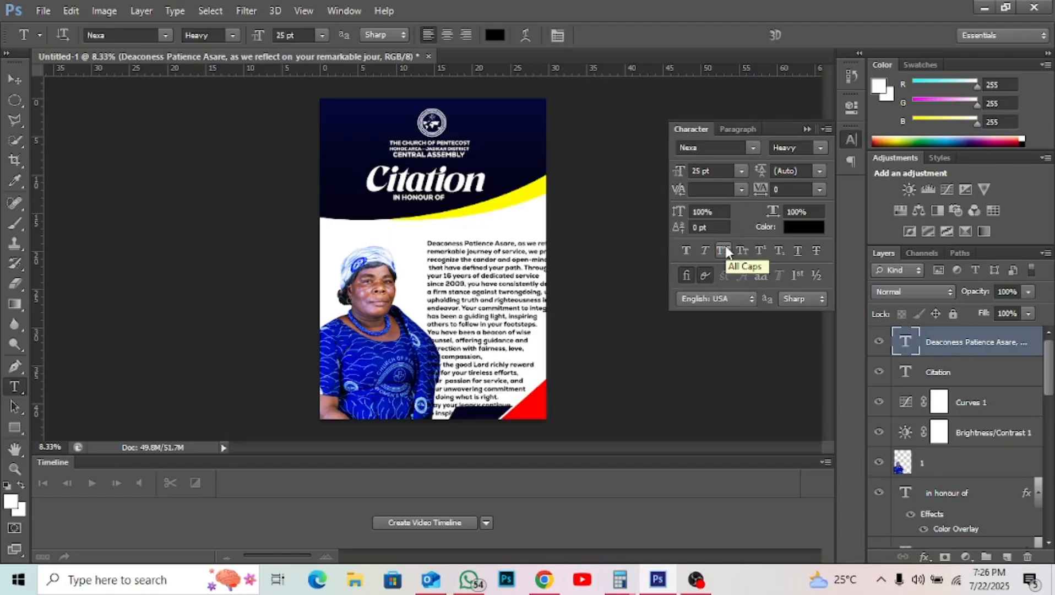
{"action": "left_click", "coordinate": [466, 34]}
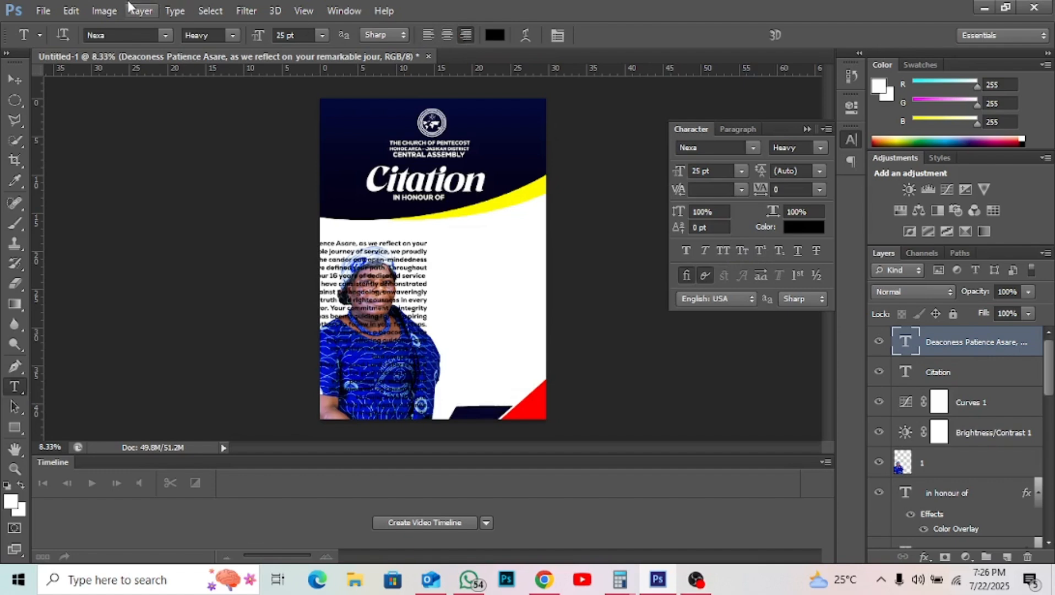
{"action": "left_click", "coordinate": [15, 82]}
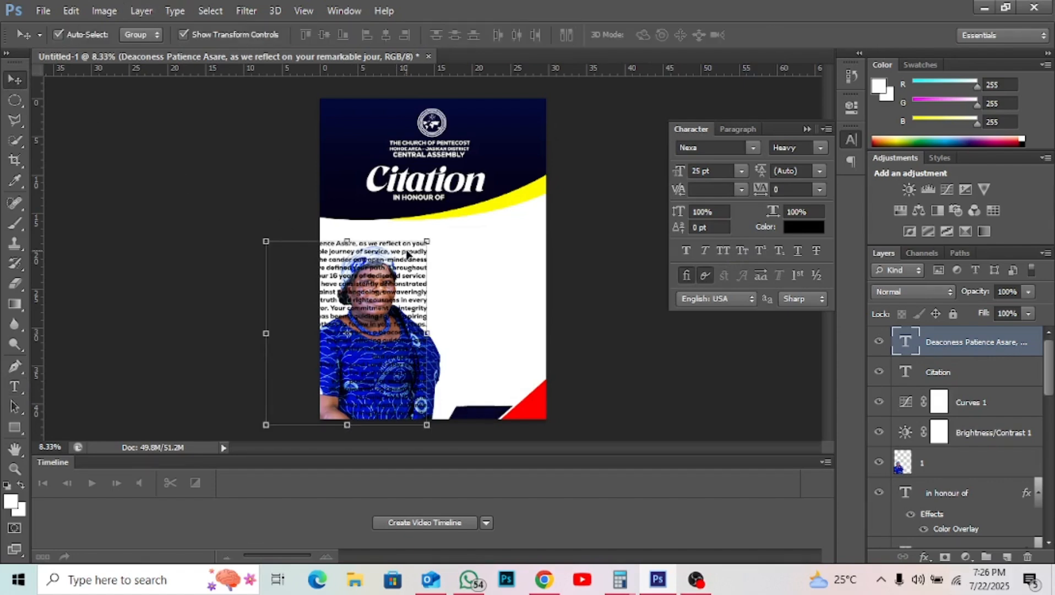
- Move the tribute paragraph right of the portrait and shrink it to about 93%
{"action": "left_click_drag", "start_coordinate": [408, 254], "coordinate": [523, 239]}
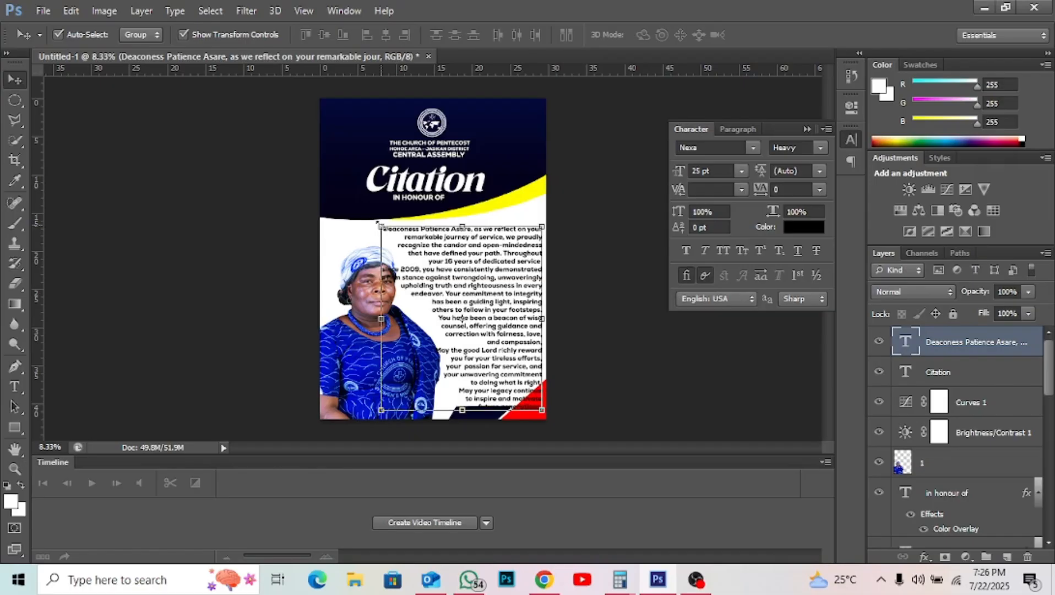
{"action": "left_click", "coordinate": [378, 223]}
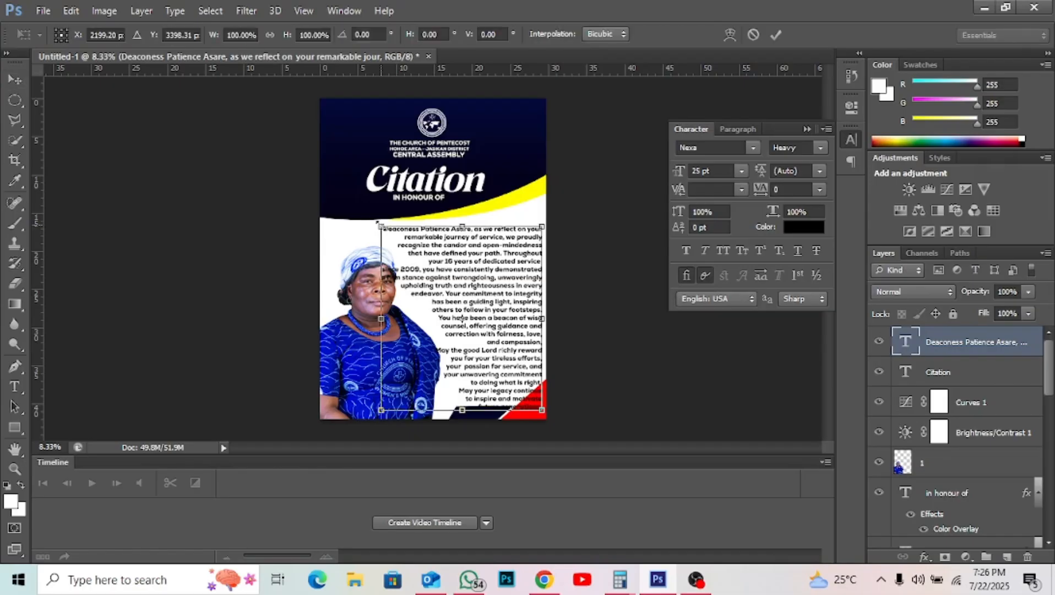
{"action": "left_click_drag", "start_coordinate": [378, 223], "coordinate": [405, 231]}
{"action": "key", "text": "Return"}
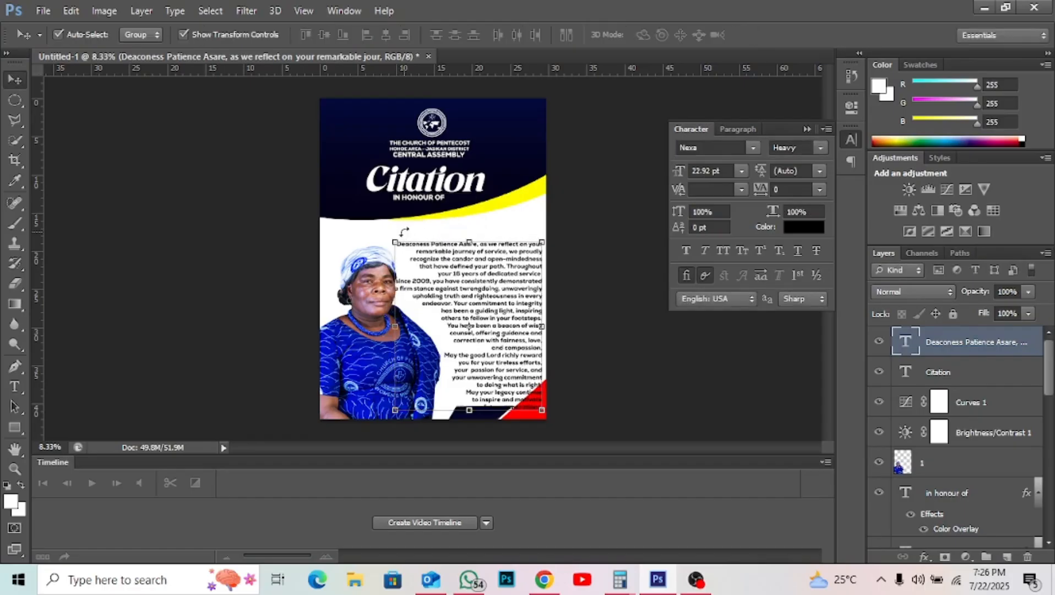
{"action": "key", "text": "Up"}
{"action": "key", "text": "Up"}
{"action": "key", "text": "Up"}
{"action": "key", "text": "Up"}
{"action": "key", "text": "Up"}
{"action": "key", "text": "Up"}
{"action": "key", "text": "Up"}
{"action": "key", "text": "Up"}
{"action": "key", "text": "Up"}
{"action": "key", "text": "Up"}
{"action": "key", "text": "Up"}
{"action": "key", "text": "Up"}
{"action": "key", "text": "Up"}
{"action": "key", "text": "Up"}
{"action": "key", "text": "Up"}
{"action": "key", "text": "Up"}
{"action": "key", "text": "Up"}
{"action": "key", "text": "Up"}
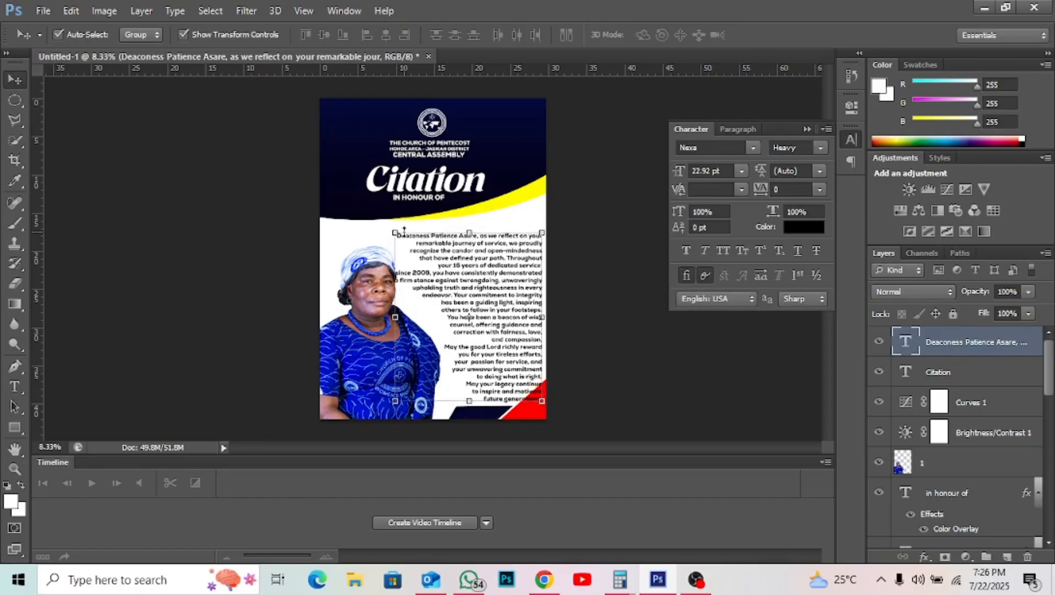
{"action": "key", "text": "Up"}
{"action": "key", "text": "Up"}
{"action": "key", "text": "Up"}
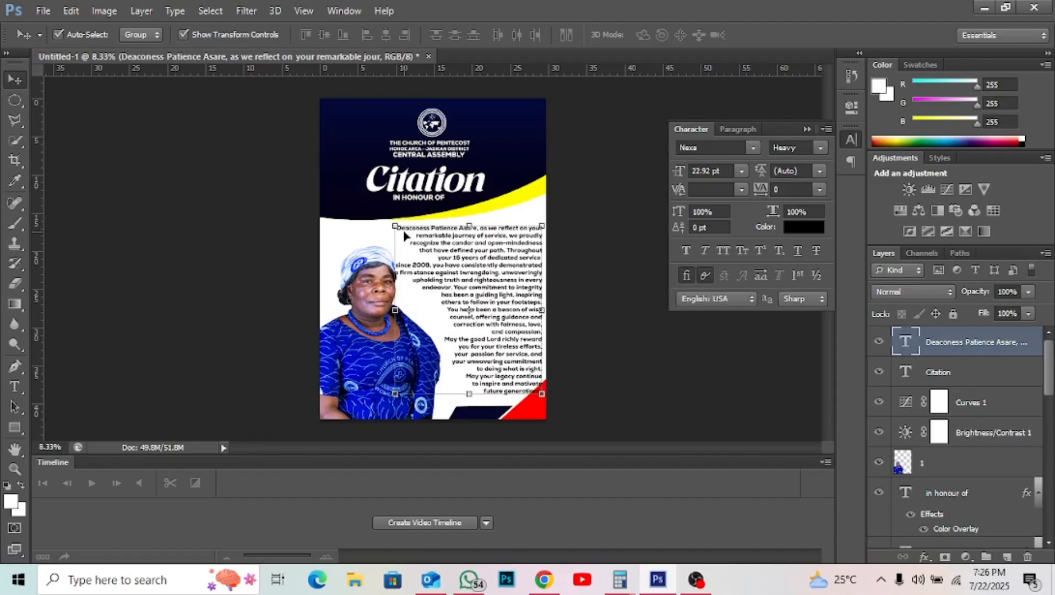
{"action": "key", "text": "Down"}
{"action": "key", "text": "Down"}
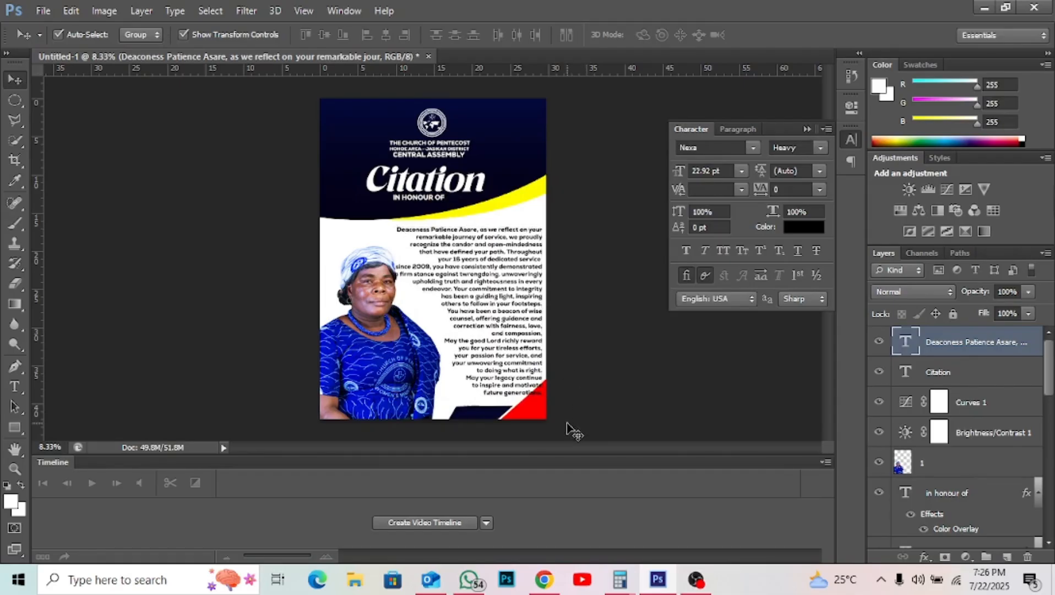
- Nudge the red corner shape two steps down
{"action": "left_click", "coordinate": [545, 414]}
{"action": "key", "text": "Down"}
{"action": "key", "text": "Down"}
{"action": "key", "text": "Down"}
{"action": "key", "text": "Down"}
{"action": "key", "text": "Down"}
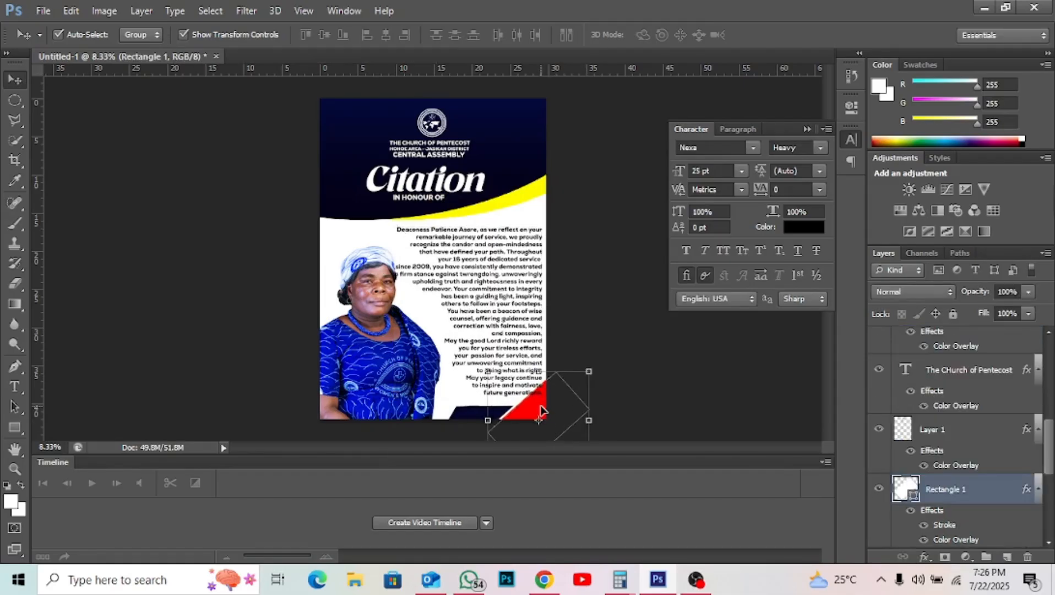
{"action": "key", "text": "Down"}
{"action": "key", "text": "Down"}
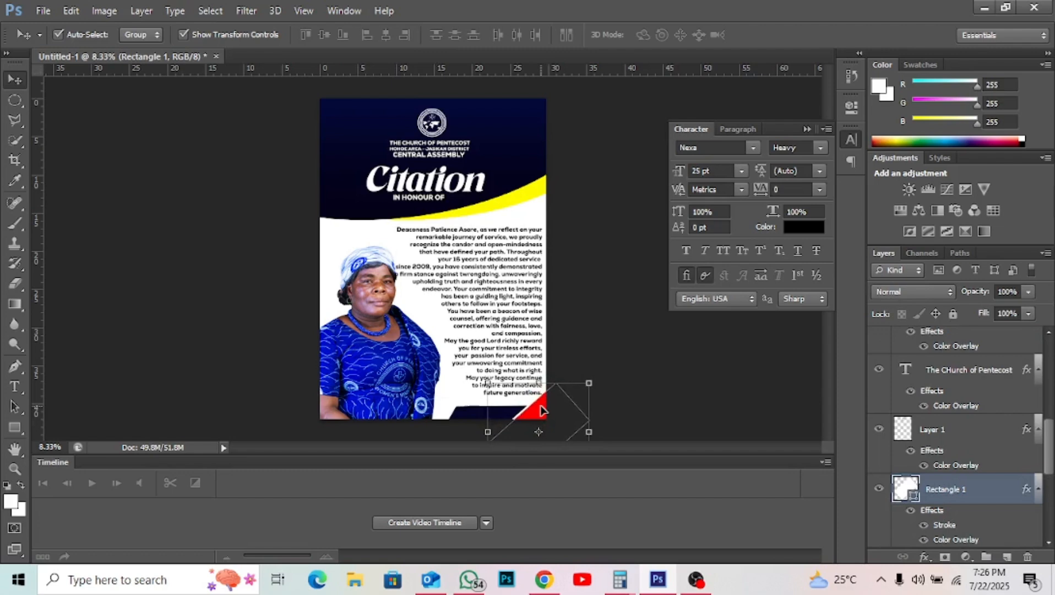
- Shift the tribute paragraph left and down, fine-tune its scale, and nudge it up
{"action": "left_click", "coordinate": [527, 340]}
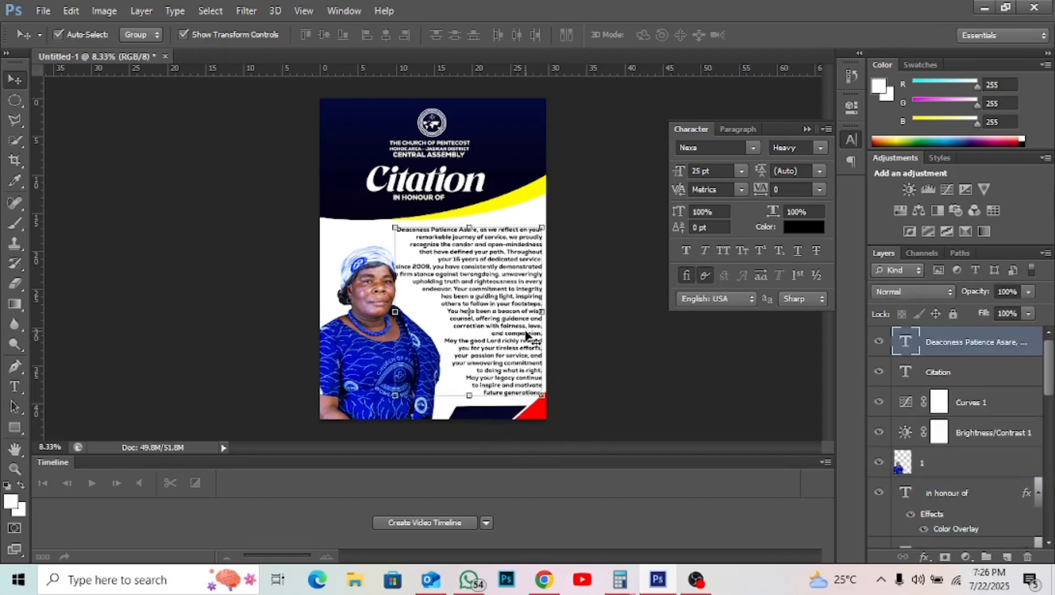
{"action": "key", "text": "Left"}
{"action": "key", "text": "Left"}
{"action": "key", "text": "Left"}
{"action": "key", "text": "Left"}
{"action": "key", "text": "Left"}
{"action": "key", "text": "Left"}
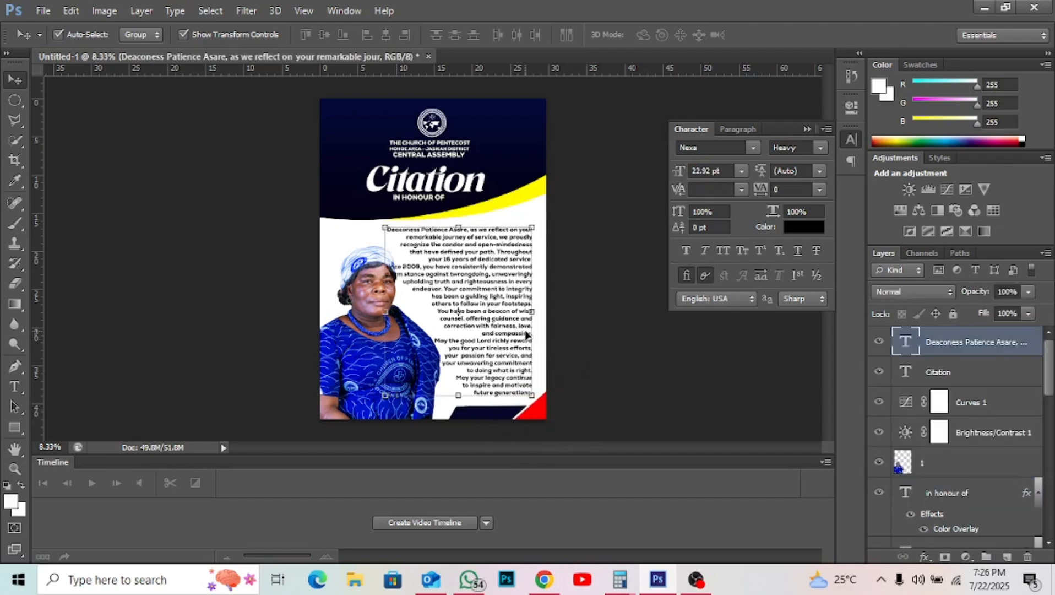
{"action": "key", "text": "Down"}
{"action": "key", "text": "Down"}
{"action": "key", "text": "Down"}
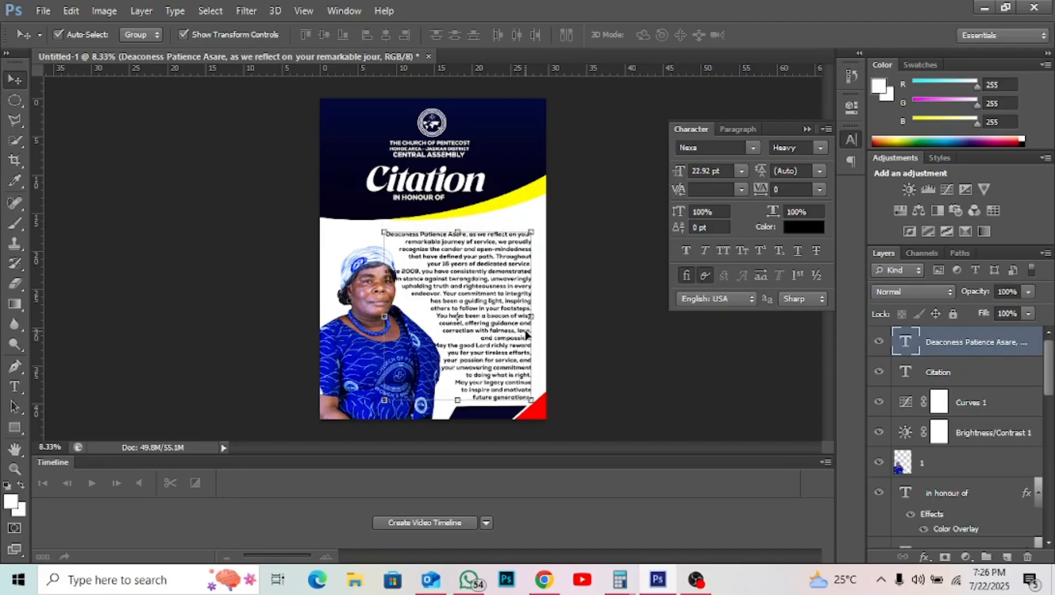
{"action": "left_click_drag", "start_coordinate": [384, 232], "coordinate": [398, 242]}
{"action": "key", "text": "ctrl+z"}
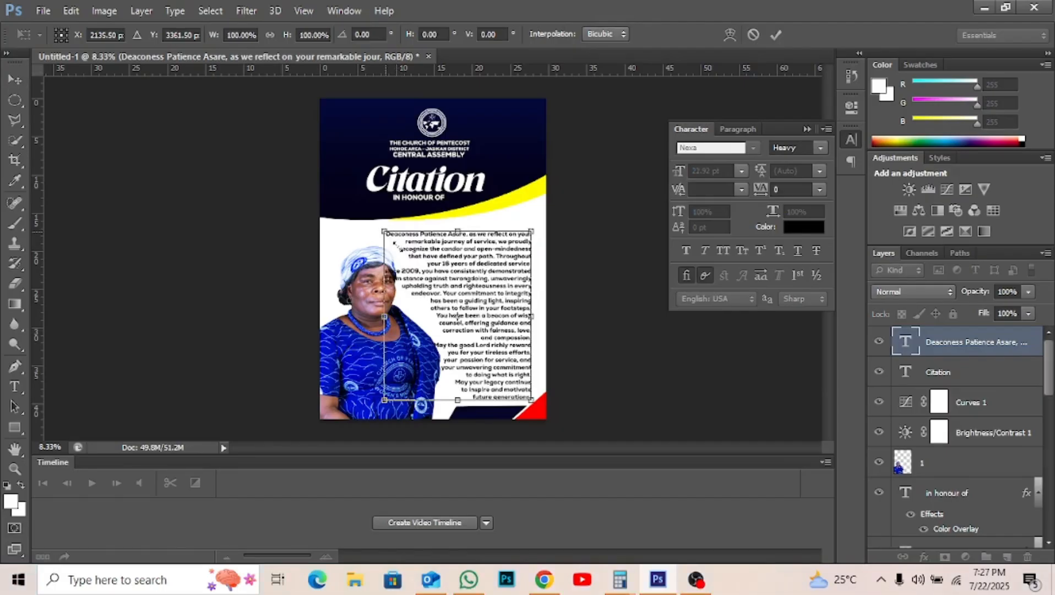
{"action": "left_click_drag", "start_coordinate": [400, 252], "coordinate": [400, 251]}
{"action": "key", "text": "Return"}
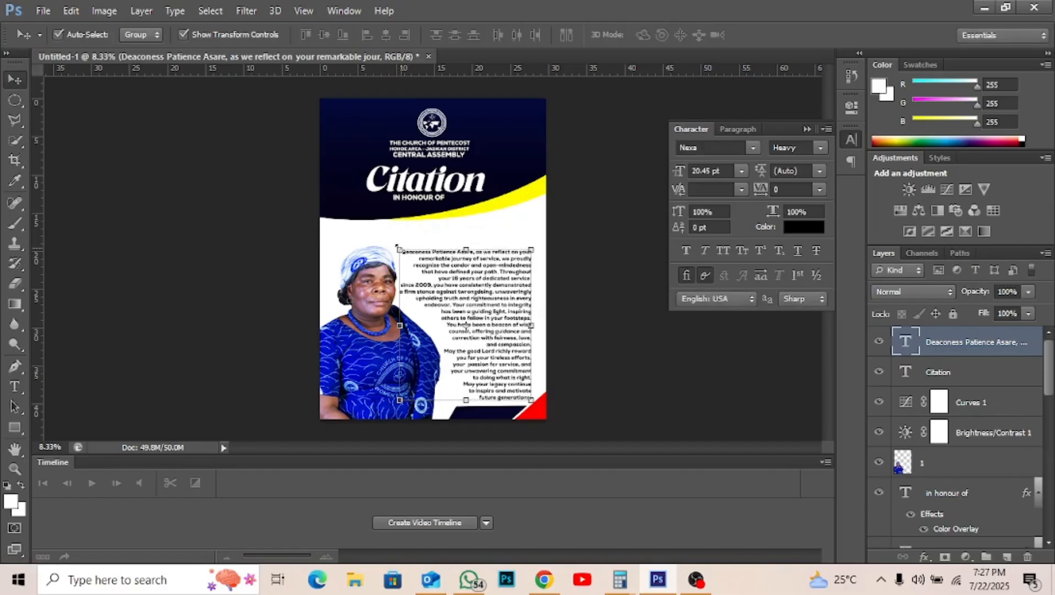
{"action": "key", "text": "ctrl+t"}
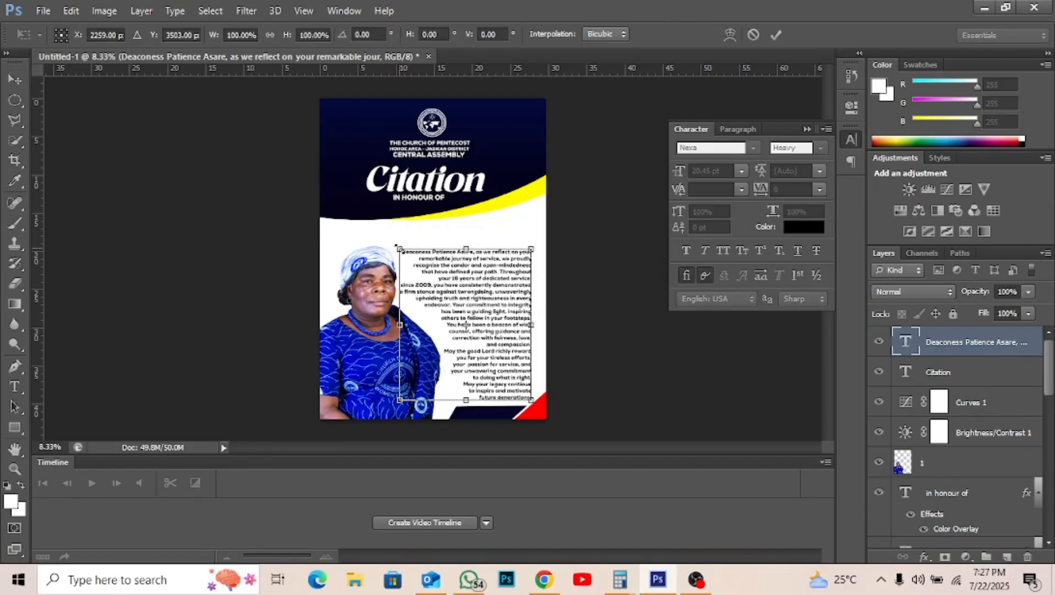
{"action": "left_click_drag", "start_coordinate": [396, 245], "coordinate": [397, 247]}
{"action": "key", "text": "Return"}
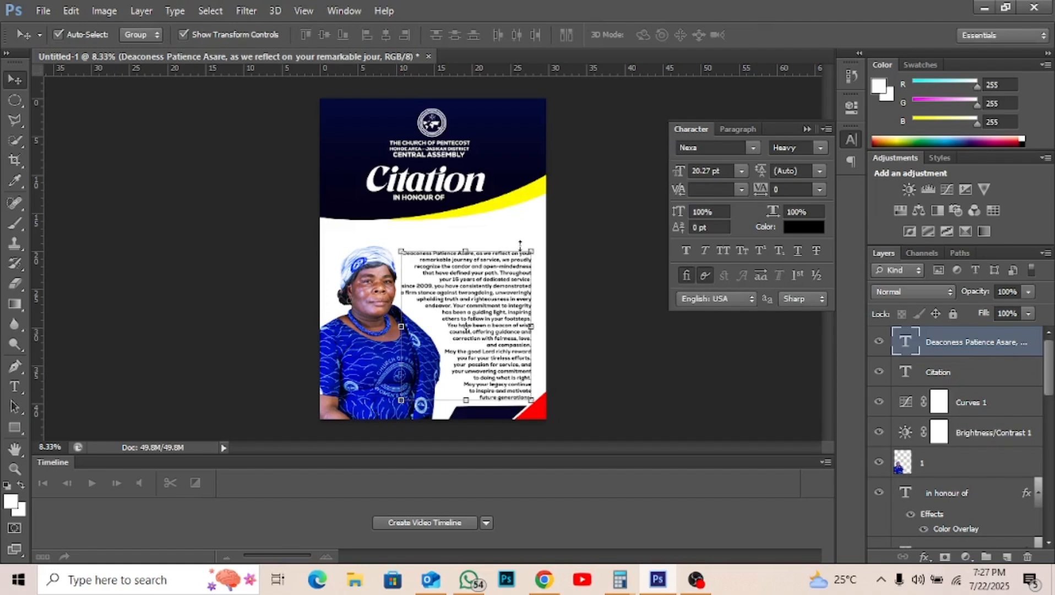
{"action": "key", "text": "shift+Up"}
{"action": "key", "text": "shift+Up"}
{"action": "key", "text": "shift+Up"}
{"action": "key", "text": "shift+Up"}
{"action": "key", "text": "shift+Up"}
{"action": "key", "text": "shift+Up"}
{"action": "key", "text": "shift+Up"}
{"action": "key", "text": "shift+Up"}
{"action": "key", "text": "shift+Up"}
{"action": "key", "text": "shift+Up"}
{"action": "key", "text": "shift+Up"}
{"action": "key", "text": "shift+Up"}
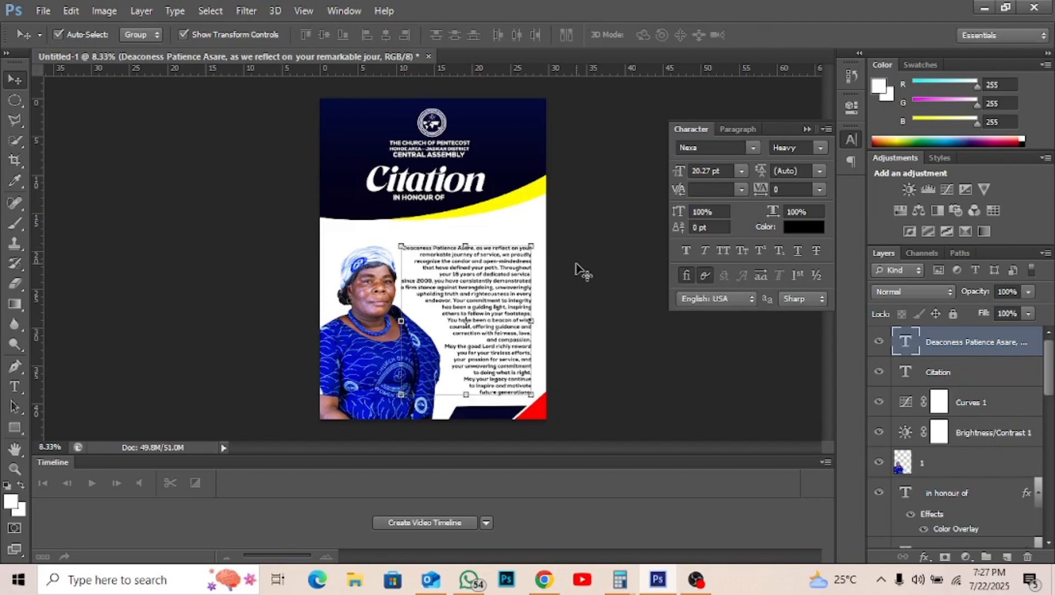
{"action": "left_click", "coordinate": [576, 265]}
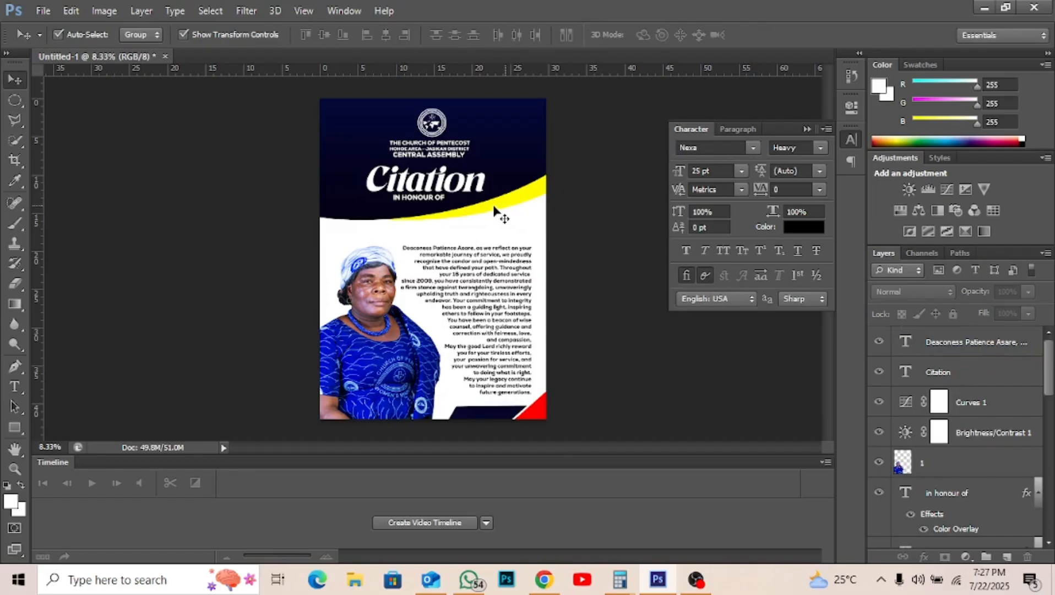
- Duplicate the curved header ellipse and nudge the yellow copy down
{"action": "left_click", "coordinate": [384, 212]}
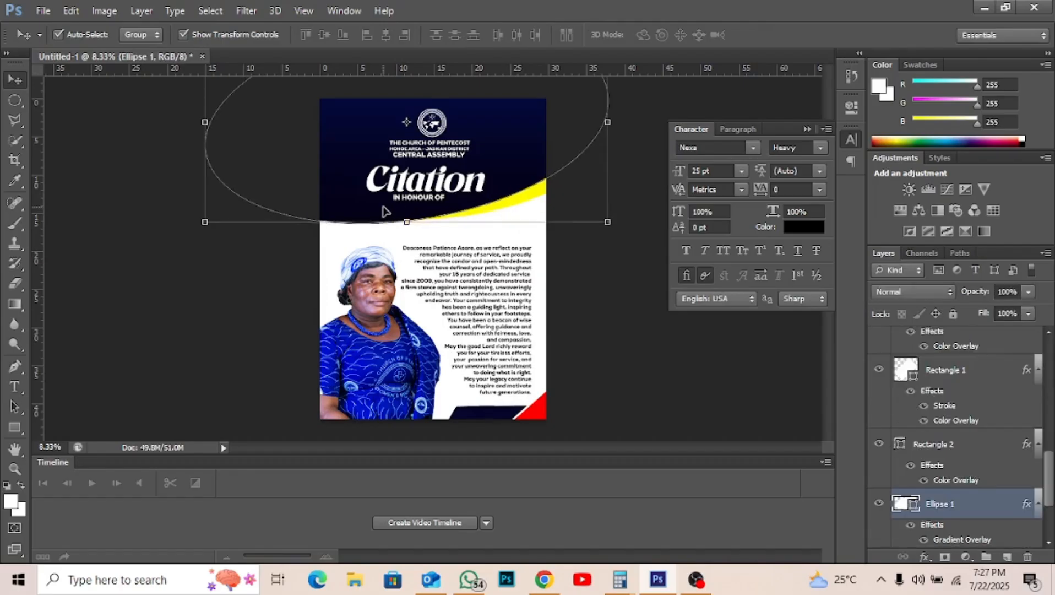
{"action": "left_click", "coordinate": [626, 282]}
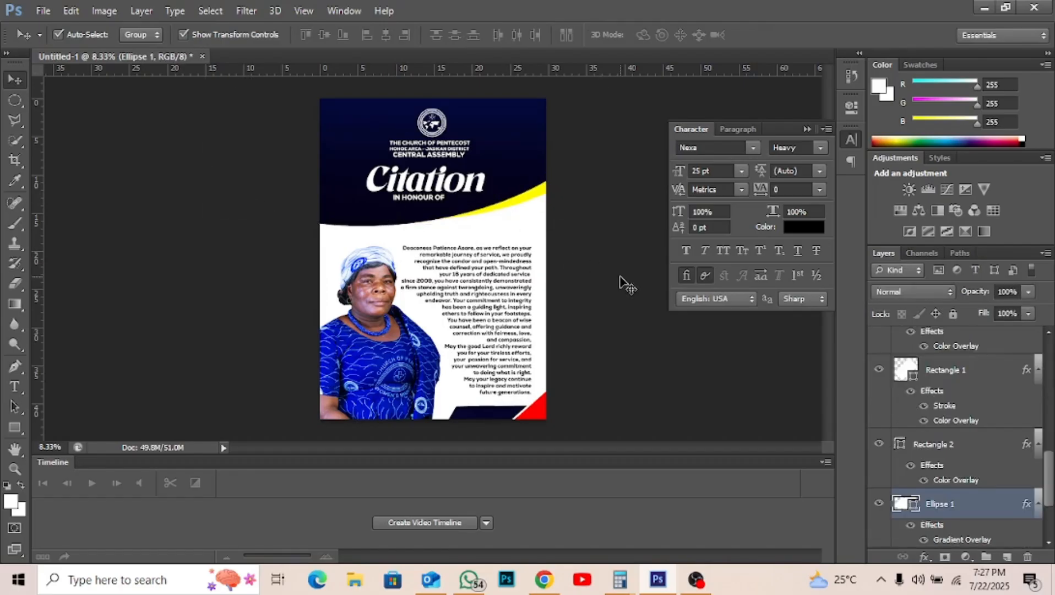
{"action": "left_click", "coordinate": [534, 187], "text": "alt"}
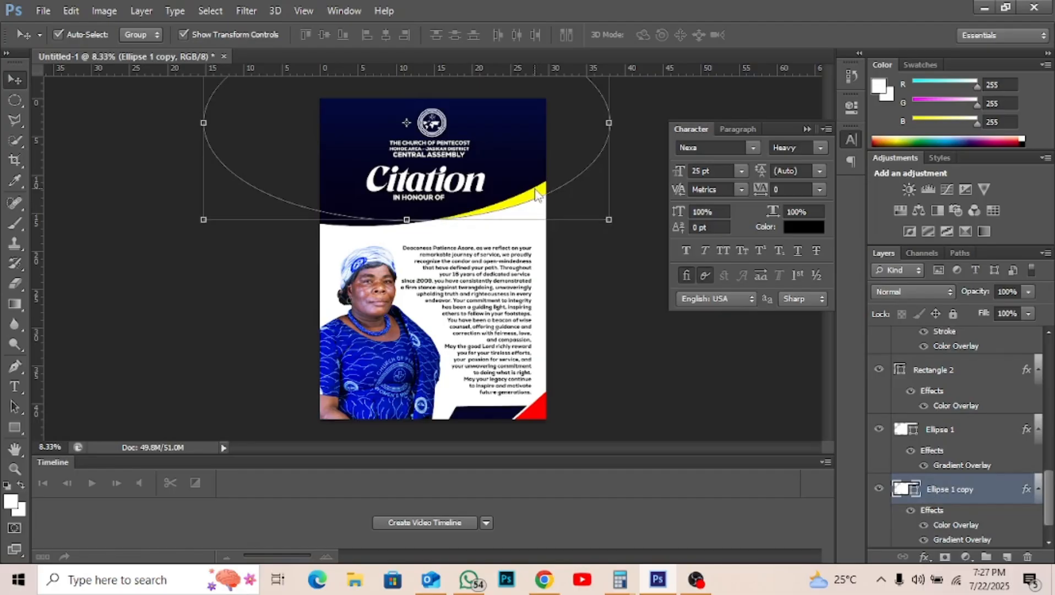
{"action": "key", "text": "shift+Down"}
{"action": "key", "text": "shift+Down"}
{"action": "key", "text": "shift+Down"}
{"action": "key", "text": "shift+Down"}
{"action": "key", "text": "shift+Down"}
{"action": "key", "text": "shift+Down"}
{"action": "key", "text": "shift+Down"}
{"action": "key", "text": "shift+Down"}
{"action": "key", "text": "shift+Down"}
{"action": "key", "text": "shift+Down"}
{"action": "key", "text": "shift+Down"}
{"action": "key", "text": "shift+Down"}
{"action": "key", "text": "shift+Down"}
{"action": "key", "text": "shift+Down"}
{"action": "key", "text": "shift+Down"}
{"action": "key", "text": "shift+Down"}
{"action": "left_click", "coordinate": [586, 277]}
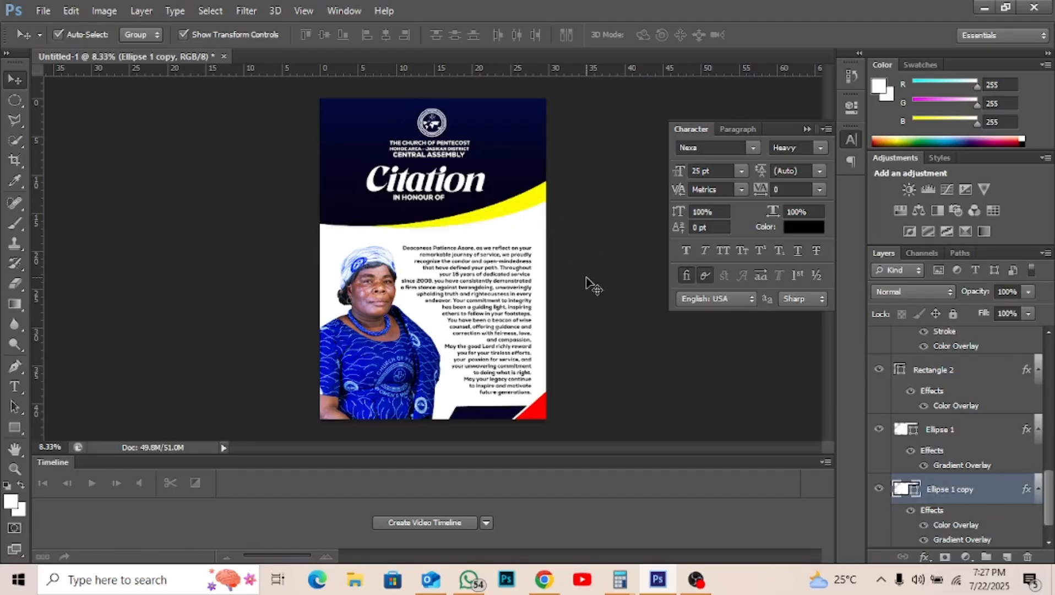
- Lower the dark header ellipse, the yellow ellipse copy, and the tribute paragraph slightly
{"action": "left_click", "coordinate": [526, 161]}
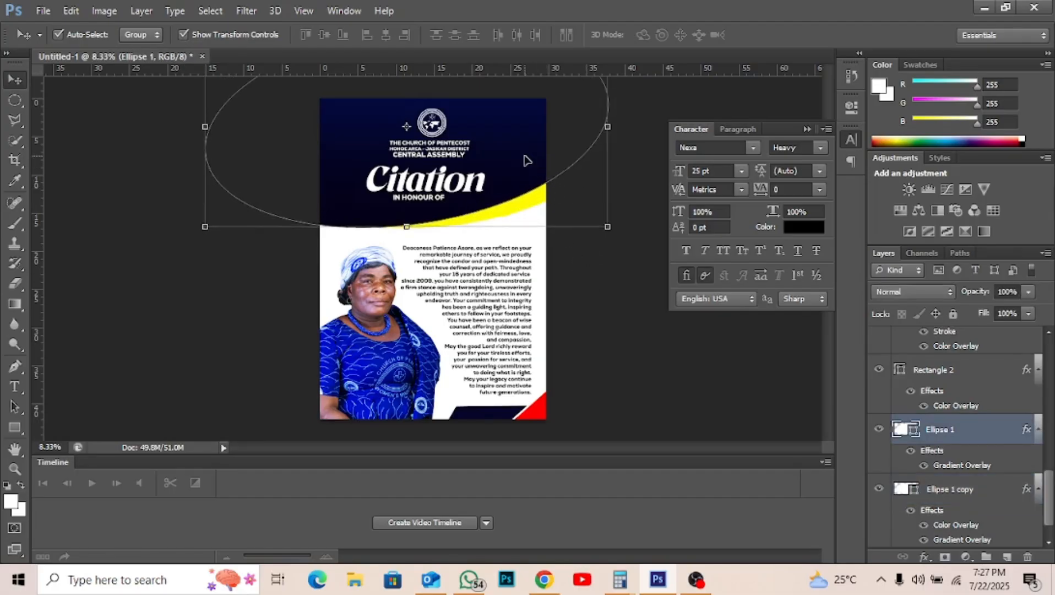
{"action": "left_click_drag", "start_coordinate": [525, 160], "coordinate": [527, 163]}
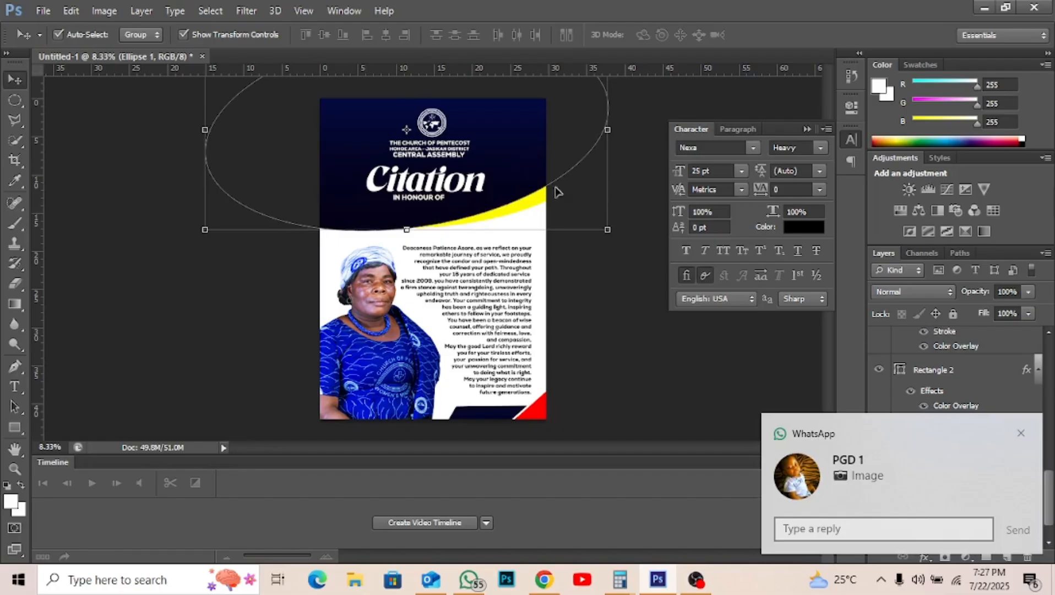
{"action": "left_click", "coordinate": [599, 259]}
{"action": "left_click", "coordinate": [538, 197]}
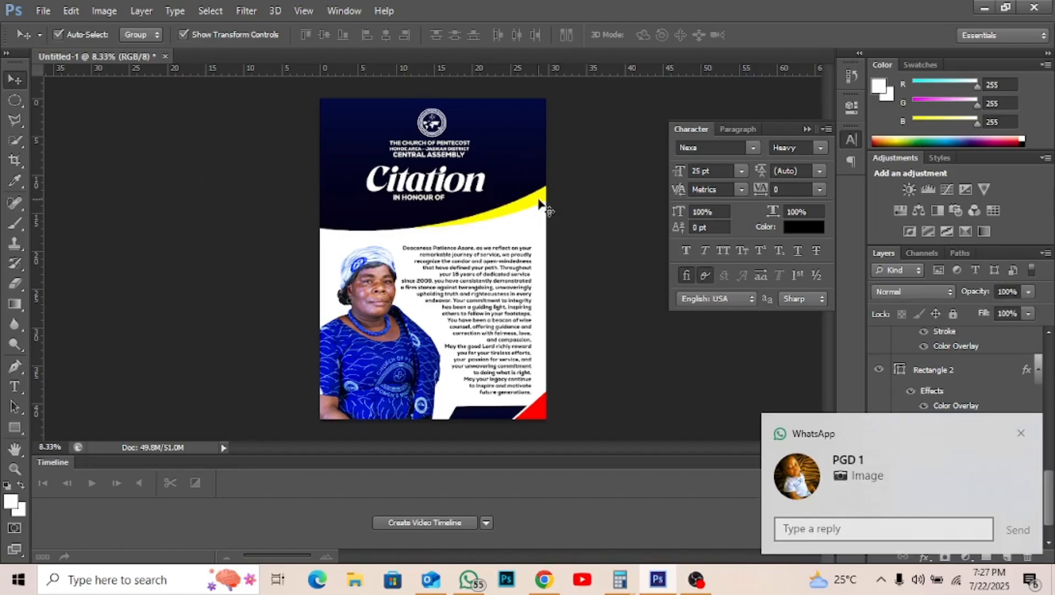
{"action": "left_click_drag", "start_coordinate": [538, 197], "coordinate": [539, 199]}
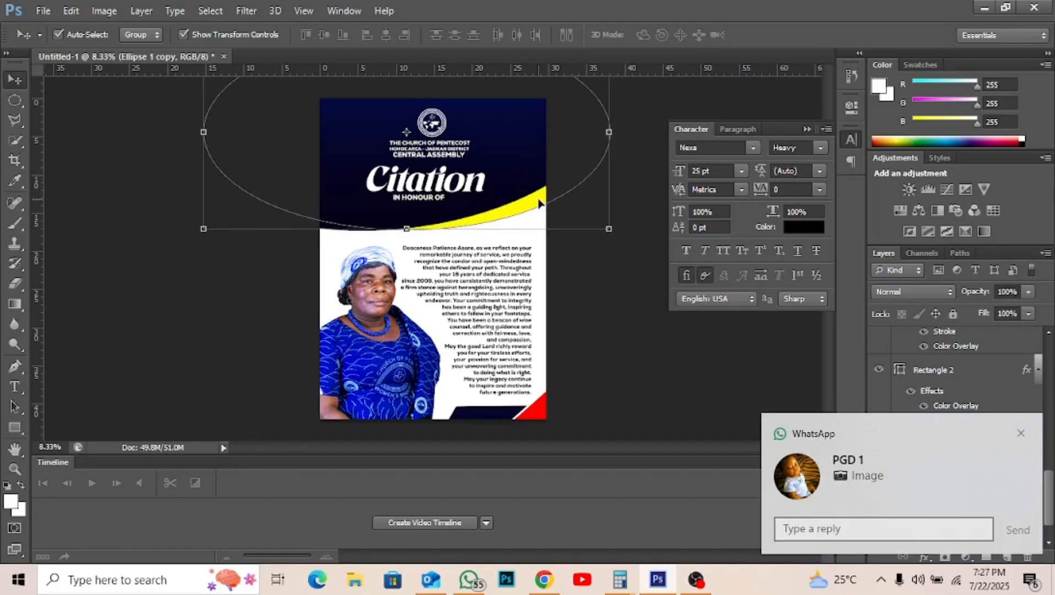
{"action": "left_click", "coordinate": [585, 332]}
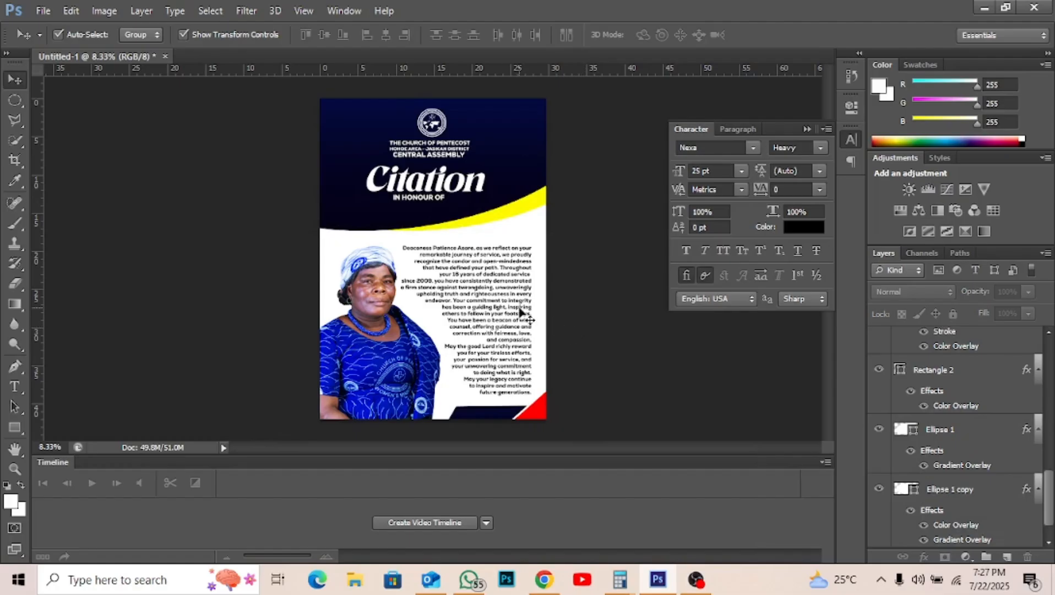
{"action": "left_click", "coordinate": [507, 302]}
{"action": "left_click_drag", "start_coordinate": [506, 302], "coordinate": [507, 305]}
- Raise the yellow ellipse copy two steps to thin the yellow band
{"action": "left_click", "coordinate": [509, 176]}
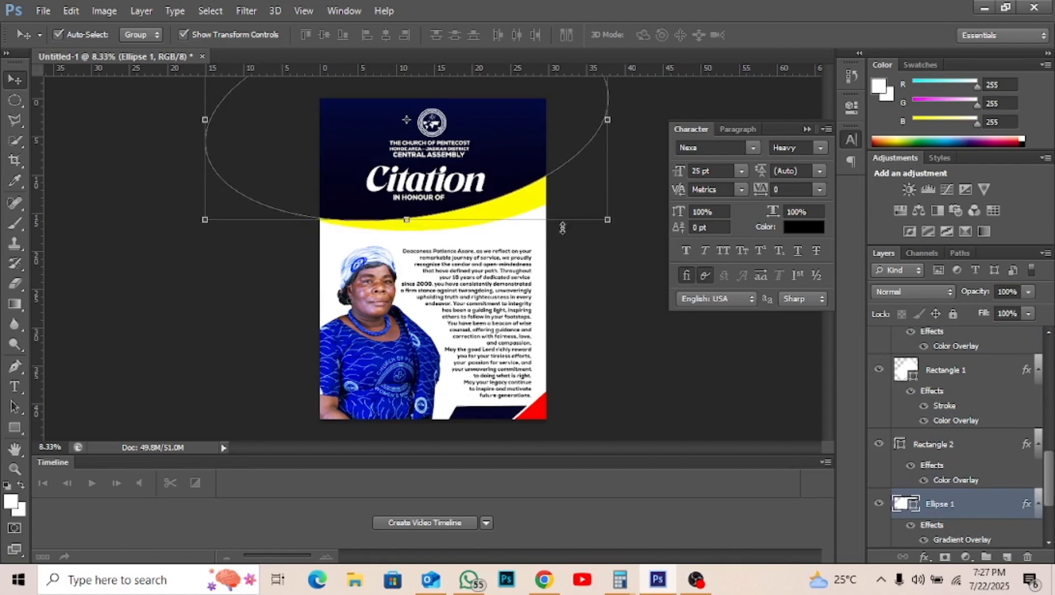
{"action": "left_click", "coordinate": [593, 262]}
{"action": "left_click", "coordinate": [533, 202]}
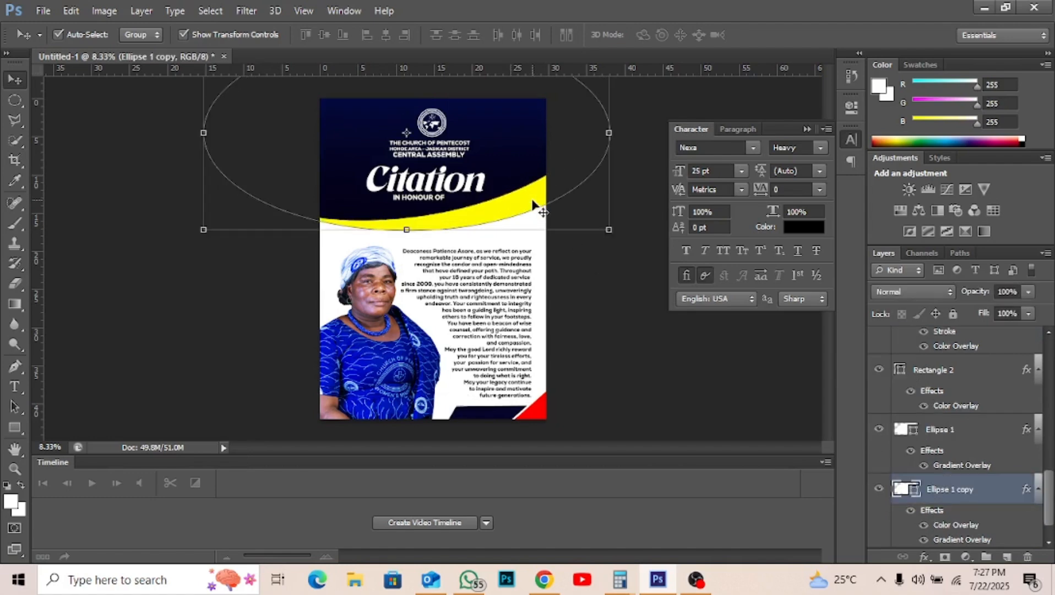
{"action": "key", "text": "shift+Up"}
{"action": "key", "text": "shift+Up"}
{"action": "key", "text": "shift+Up"}
{"action": "key", "text": "shift+Up"}
{"action": "key", "text": "shift+Up"}
{"action": "key", "text": "shift+Up"}
{"action": "key", "text": "shift+Up"}
{"action": "key", "text": "shift+Up"}
{"action": "key", "text": "shift+Up"}
{"action": "key", "text": "shift+Up"}
{"action": "key", "text": "shift+Up"}
{"action": "key", "text": "shift+Up"}
{"action": "key", "text": "shift+Up"}
{"action": "key", "text": "shift+Up"}
{"action": "key", "text": "shift+Up"}
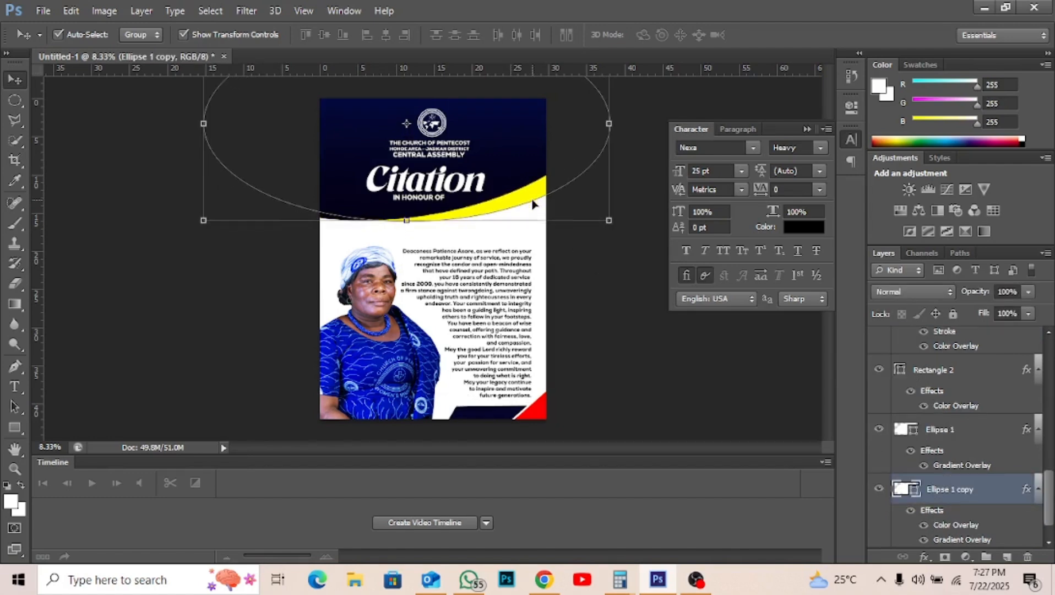
{"action": "key", "text": "shift+Up"}
{"action": "key", "text": "shift+Up"}
{"action": "key", "text": "shift+Up"}
{"action": "key", "text": "shift+Up"}
{"action": "key", "text": "shift+Up"}
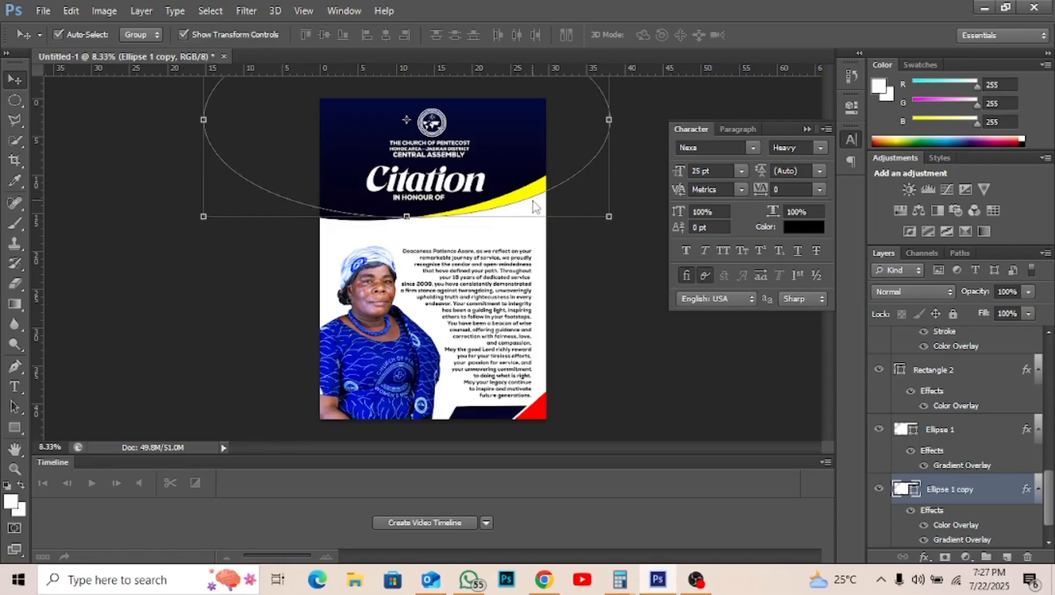
{"action": "left_click", "coordinate": [582, 267]}
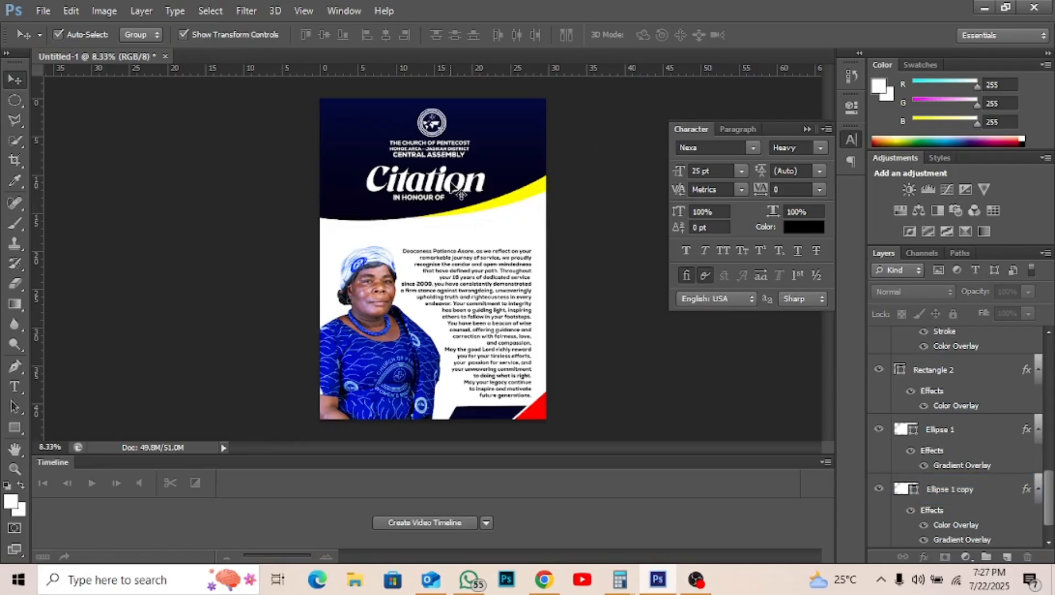
- Duplicate the Citation title and move the copy down toward the tribute paragraph
{"action": "left_click", "coordinate": [451, 188]}
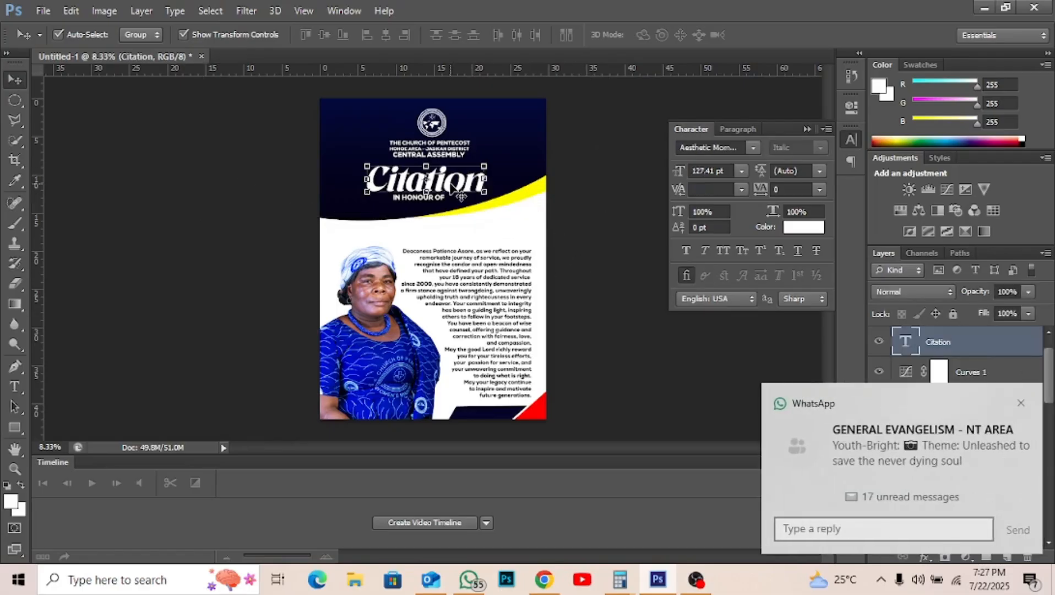
{"action": "left_click_drag", "start_coordinate": [450, 187], "coordinate": [485, 240]}
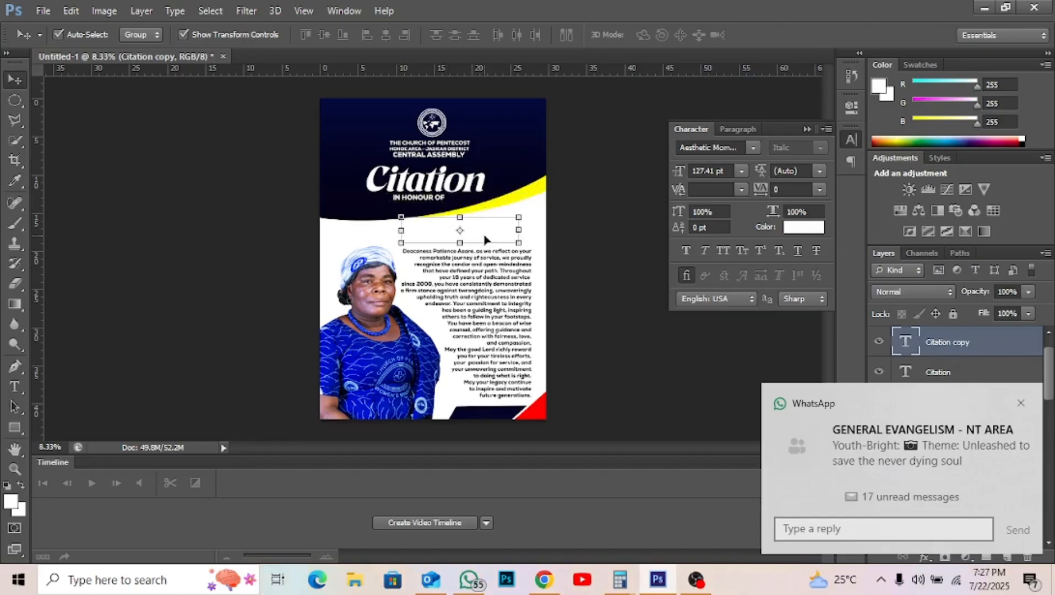
{"action": "left_click", "coordinate": [1019, 403]}
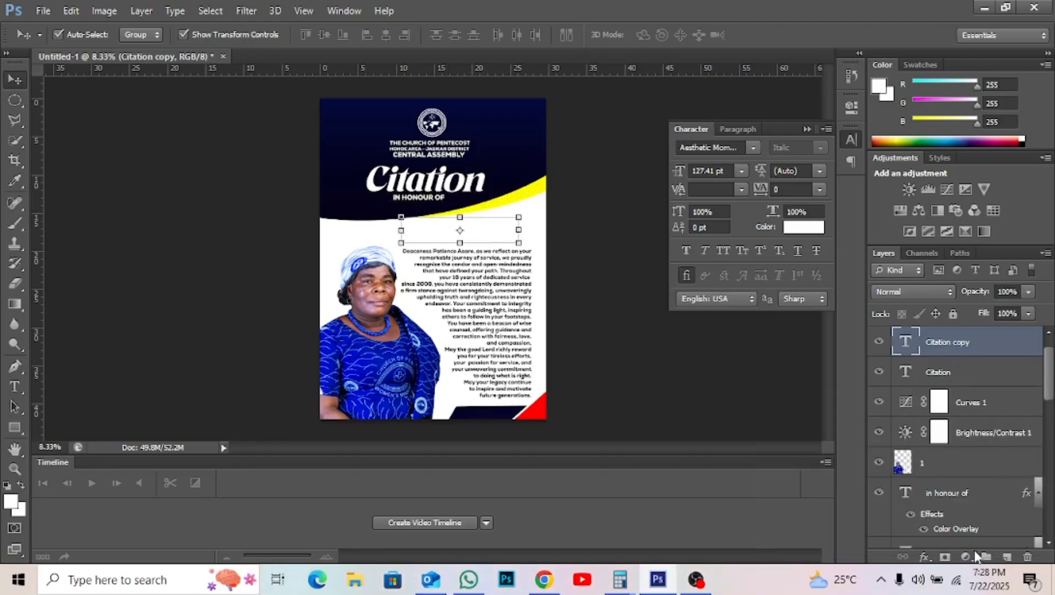
- Give the Citation copy a Color Overlay using the navy sampled from the header
{"action": "left_click", "coordinate": [924, 556]}
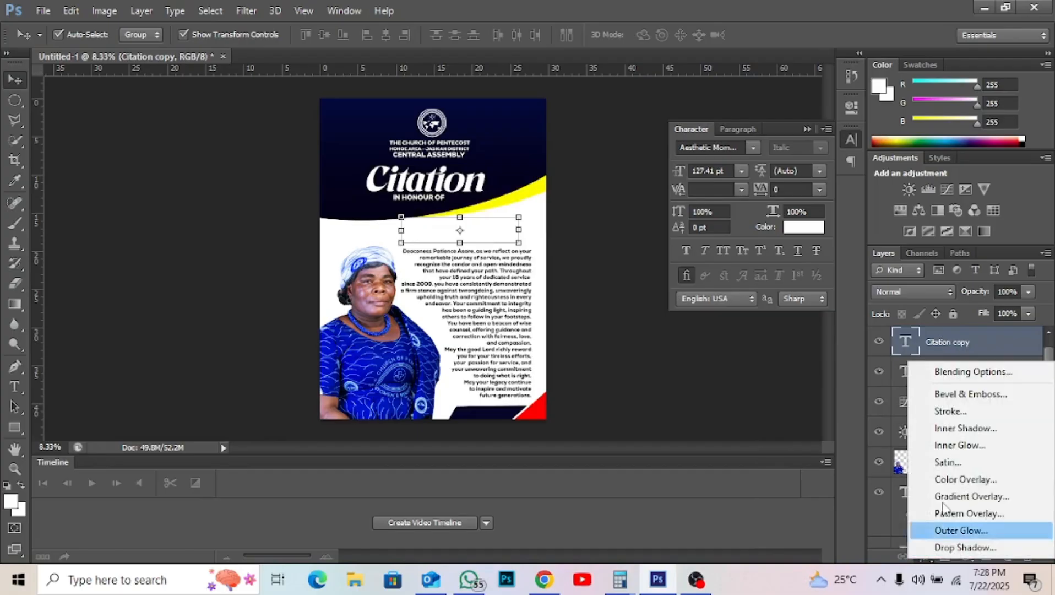
{"action": "left_click", "coordinate": [961, 478]}
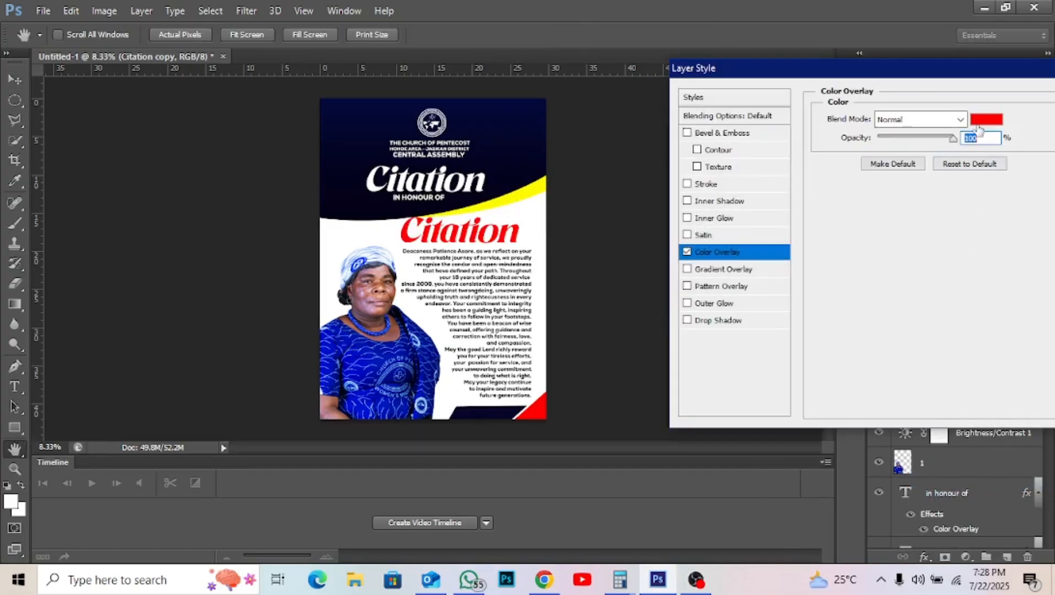
{"action": "left_click", "coordinate": [979, 121]}
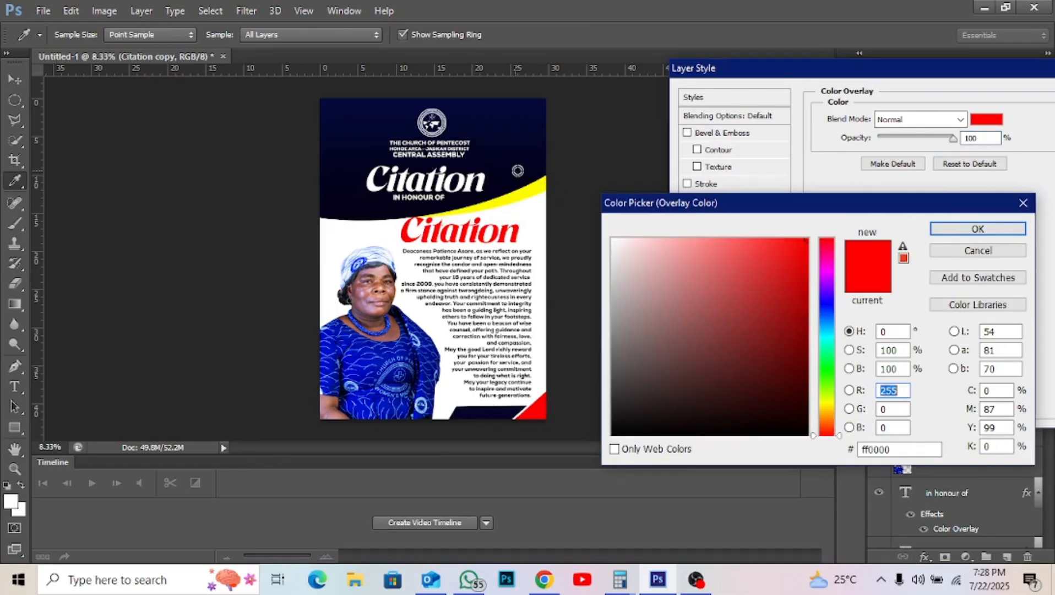
{"action": "left_click", "coordinate": [512, 170]}
{"action": "key", "text": "Return"}
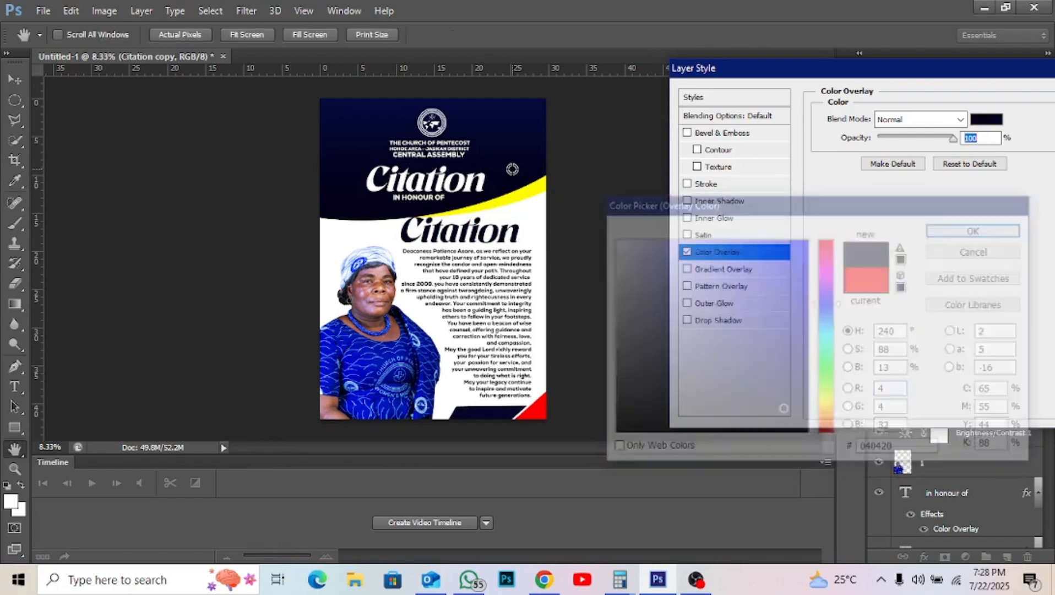
{"action": "key", "text": "Return"}
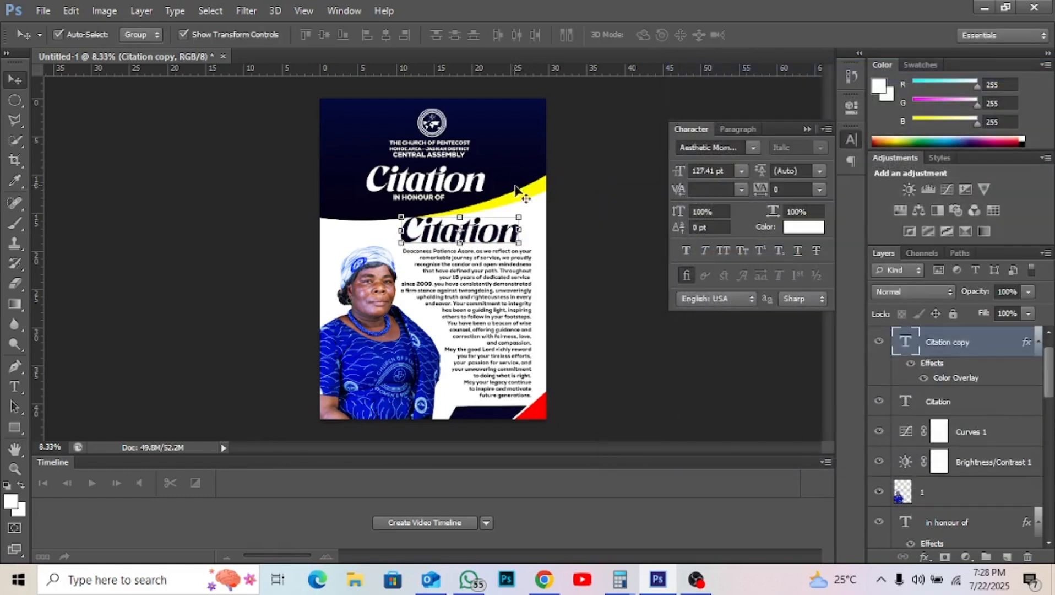
- Scale the Citation copy down to about 69%
{"action": "key", "text": "ctrl+t"}
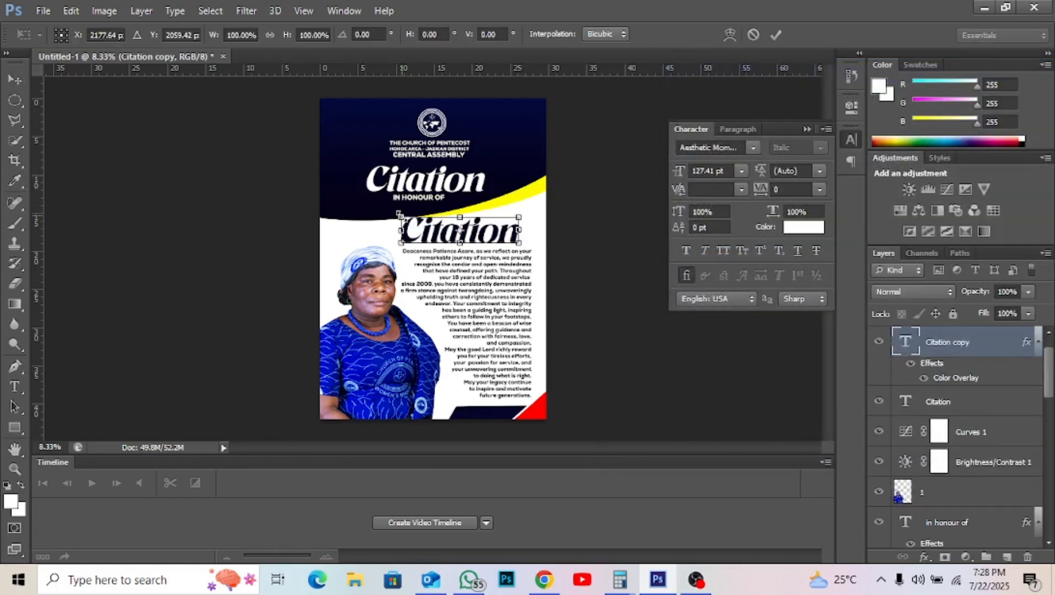
{"action": "left_click_drag", "start_coordinate": [399, 214], "coordinate": [440, 228]}
{"action": "key", "text": "Return"}
- Retype the copy as the honoree's name and place it just above the tribute paragraph
{"action": "key", "text": "t"}
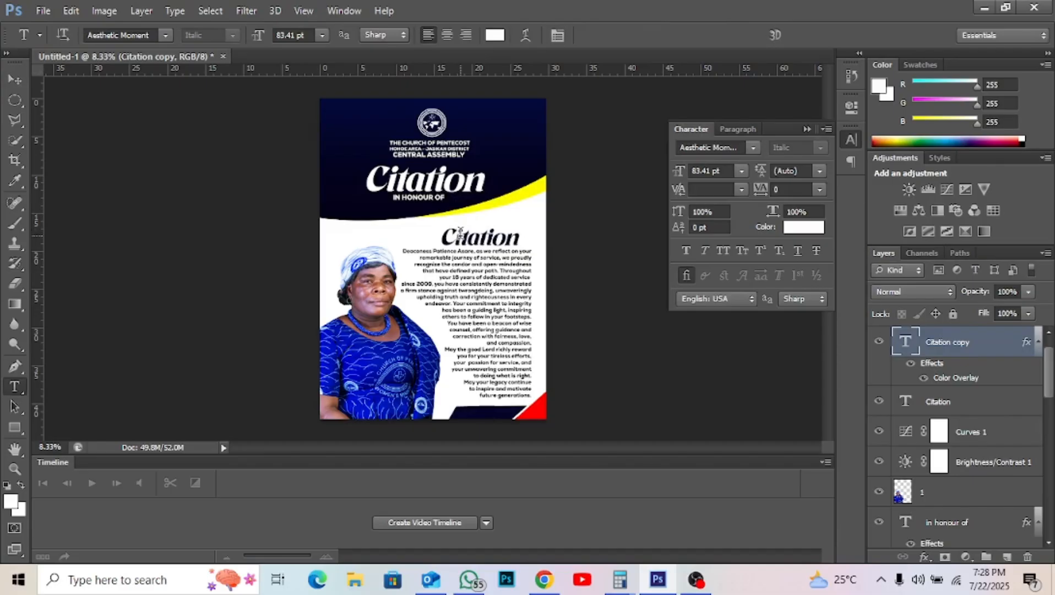
{"action": "double_click", "coordinate": [460, 231]}
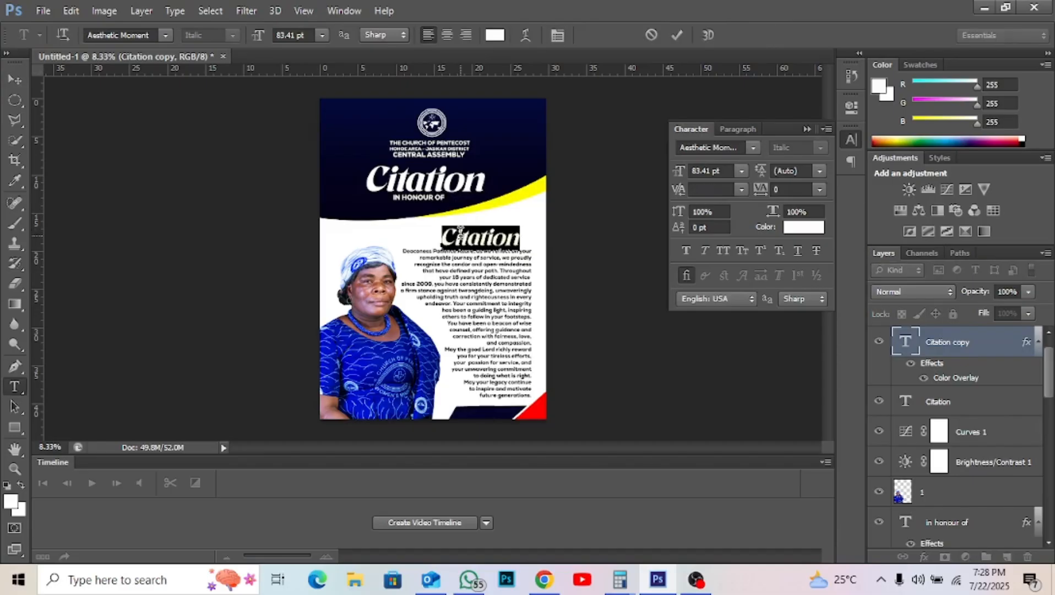
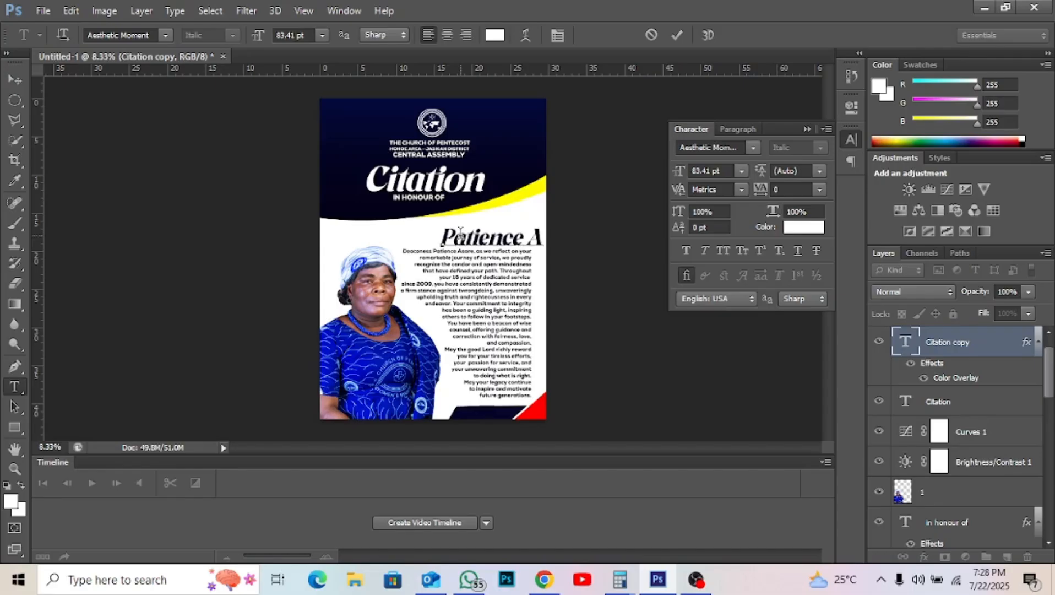
{"action": "left_click", "coordinate": [14, 79]}
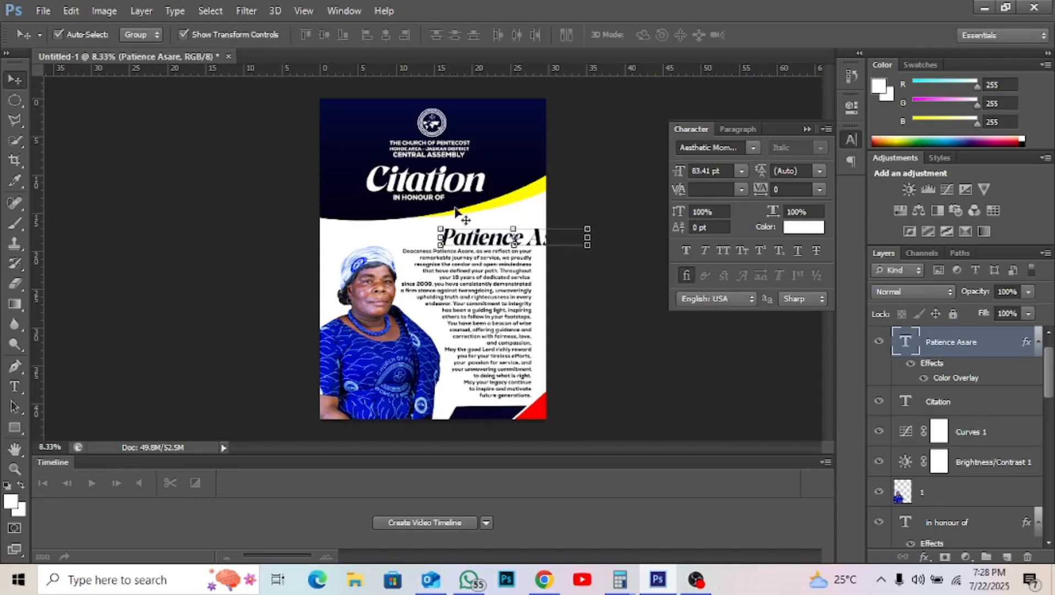
{"action": "left_click_drag", "start_coordinate": [480, 236], "coordinate": [401, 229]}
{"action": "key", "text": "ctrl+t"}
{"action": "key", "text": "Return"}
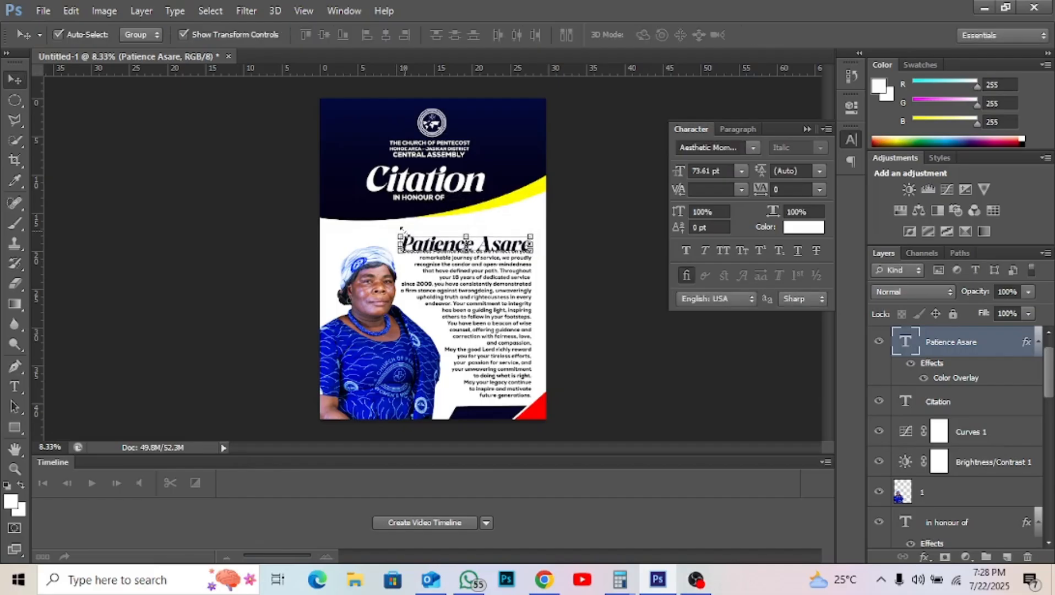
{"action": "key", "text": "shift+Up"}
{"action": "key", "text": "shift+Up"}
{"action": "key", "text": "shift+Up"}
{"action": "key", "text": "shift+Up"}
{"action": "key", "text": "shift+Up"}
{"action": "key", "text": "shift+Up"}
{"action": "key", "text": "shift+Up"}
{"action": "key", "text": "shift+Up"}
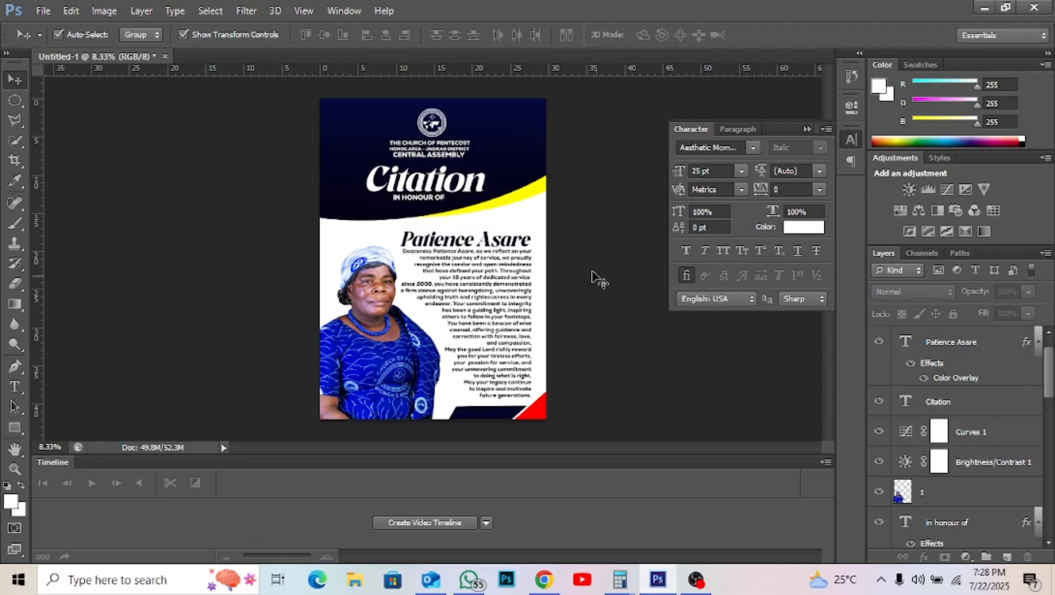
{"action": "left_click", "coordinate": [518, 307]}
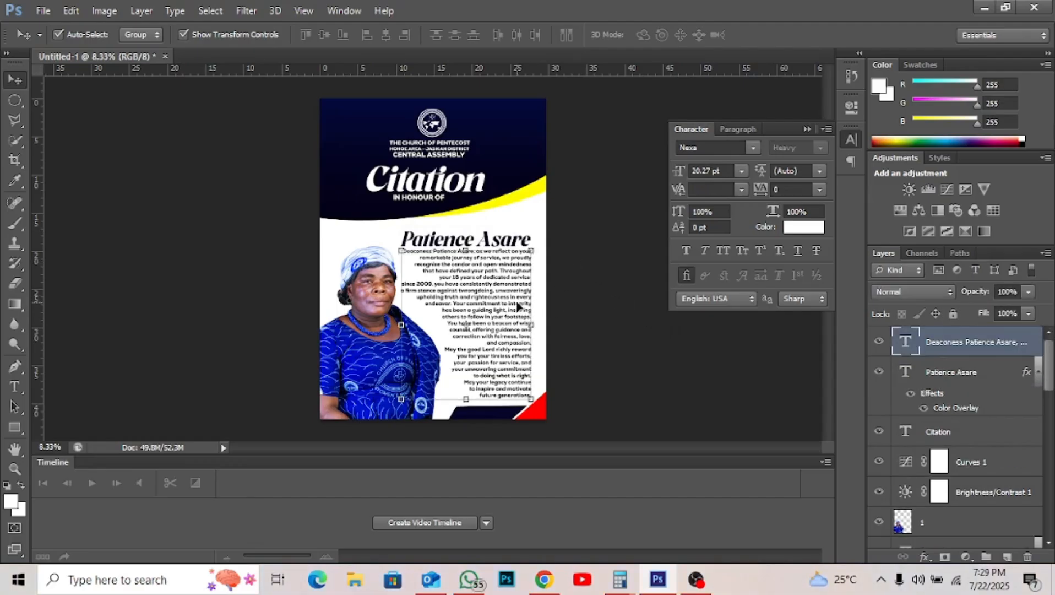
{"action": "double_click", "coordinate": [517, 307]}
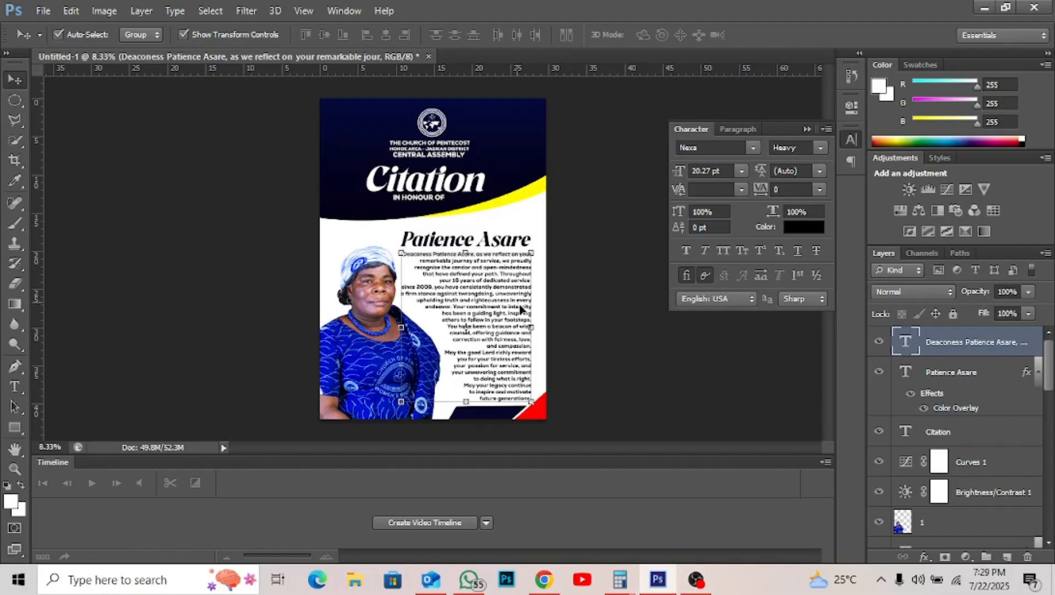
{"action": "left_click", "coordinate": [566, 330]}
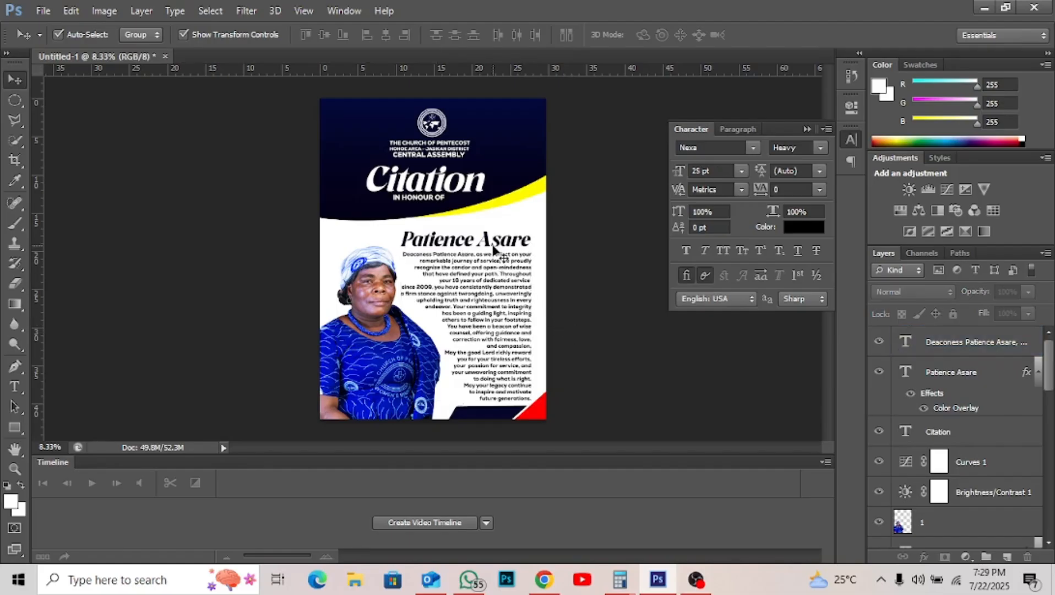
- Duplicate the navy name heading above itself and retype the upper line as 'Deaconess'
{"action": "left_click", "coordinate": [454, 243]}
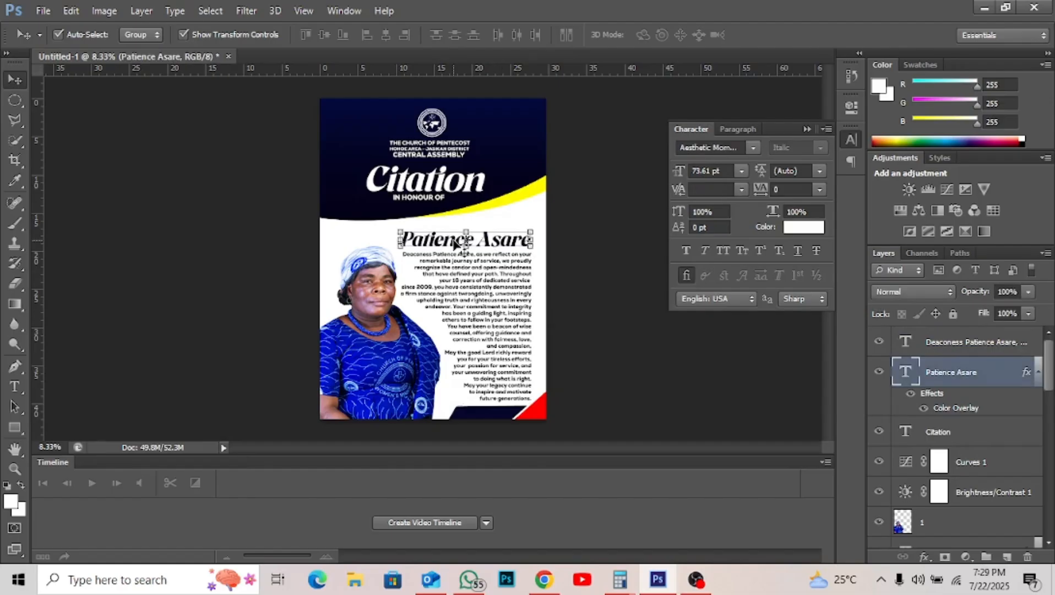
{"action": "left_click_drag", "start_coordinate": [453, 244], "coordinate": [484, 228]}
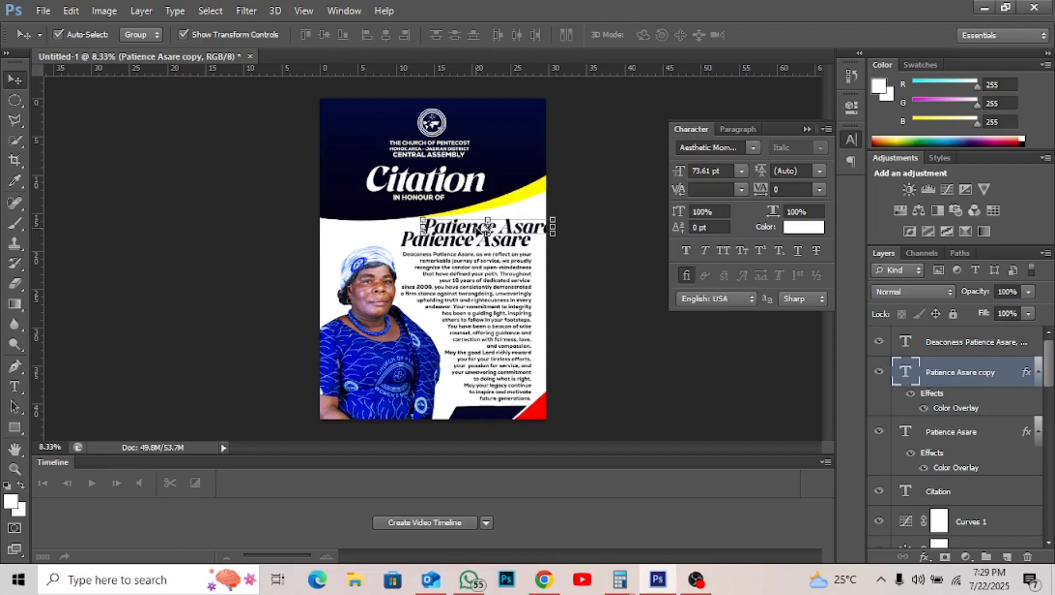
{"action": "key", "text": "t"}
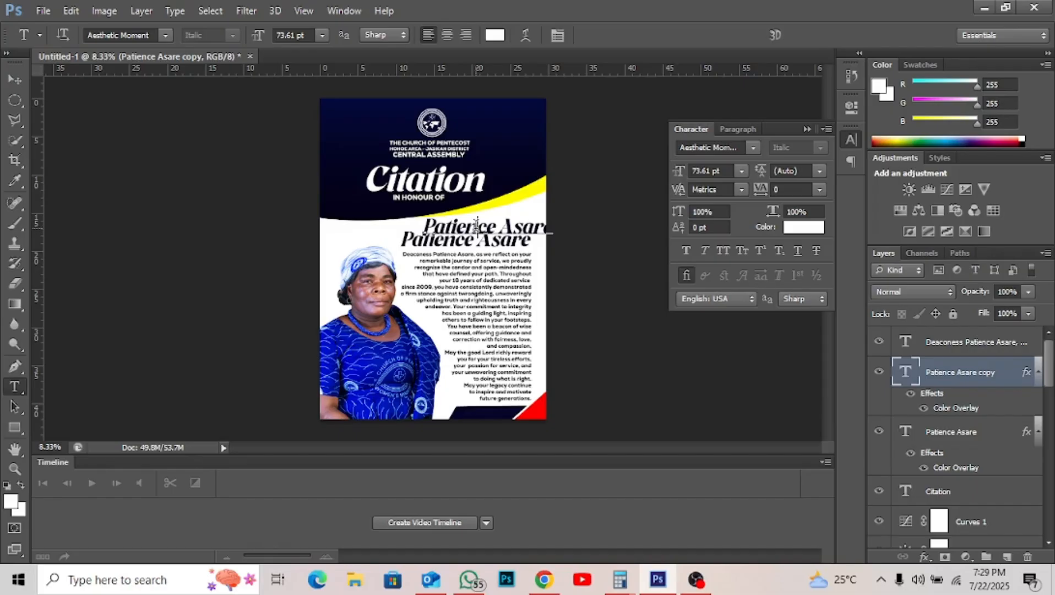
{"action": "triple_click", "coordinate": [475, 226]}
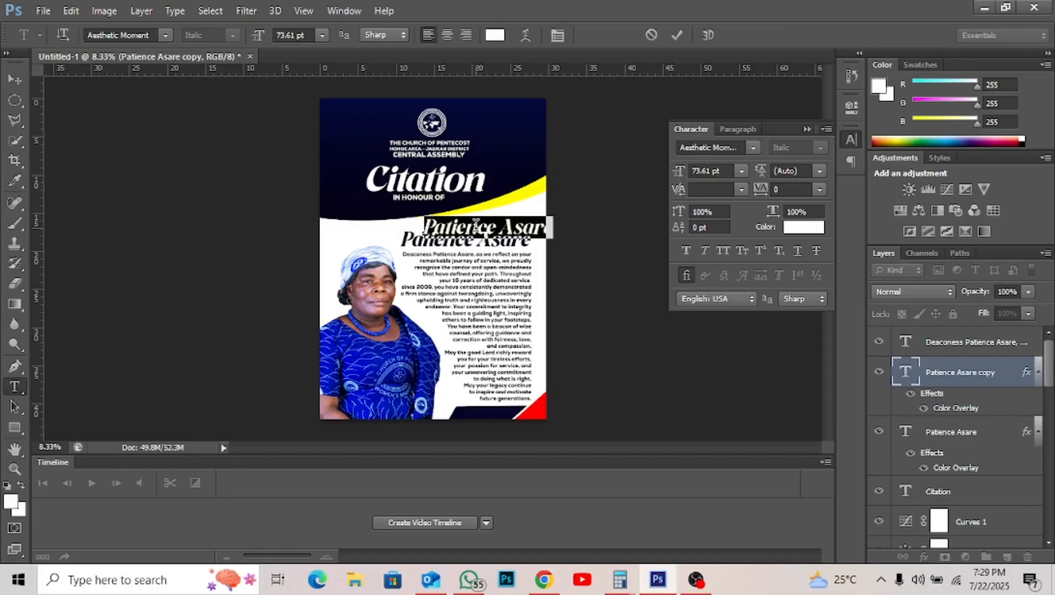
{"action": "type", "text": "Deac"}
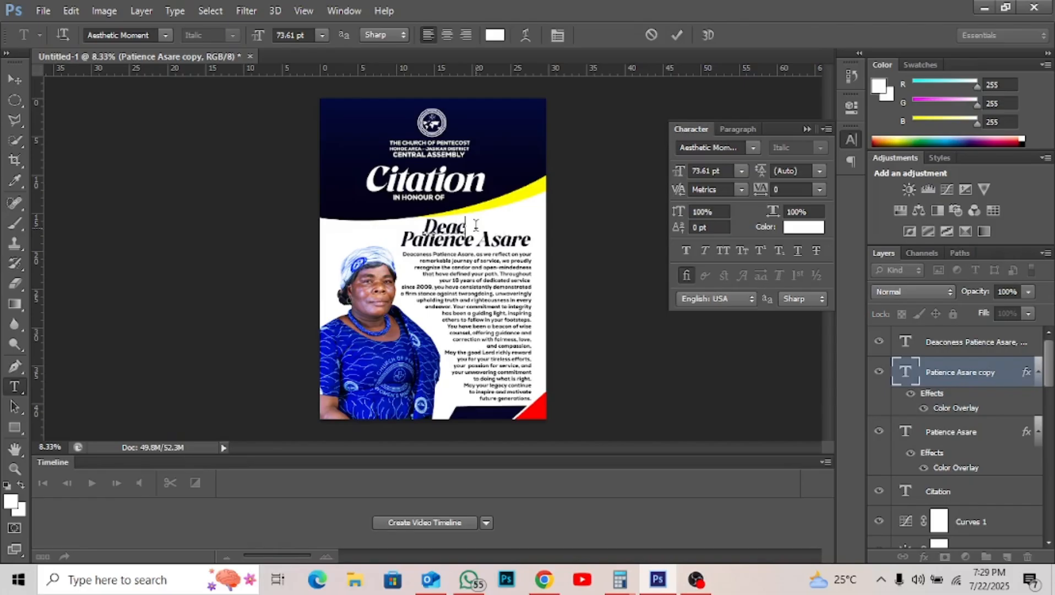
{"action": "type", "text": "oness"}
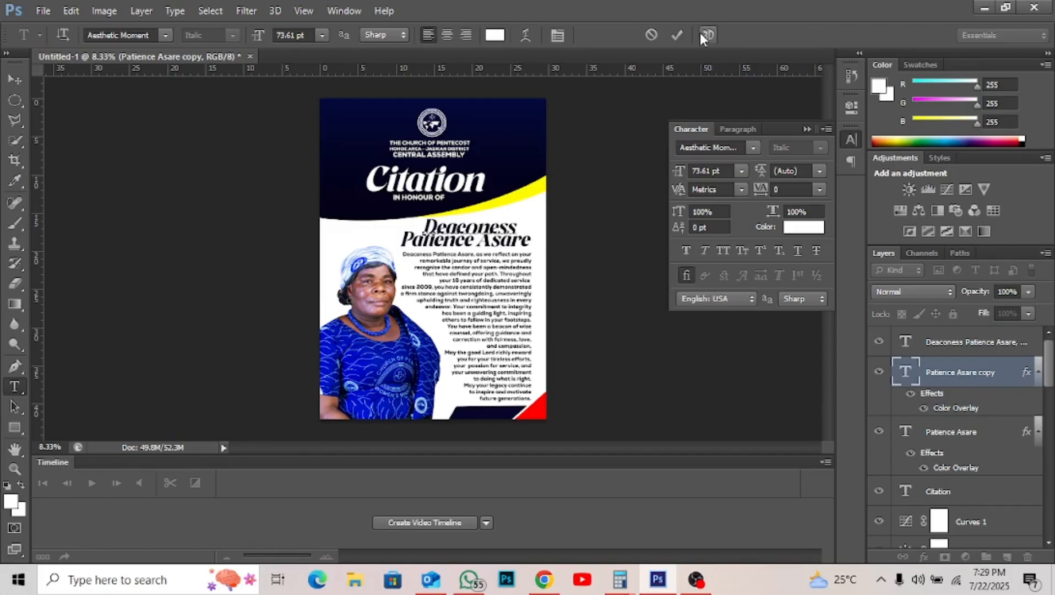
- Commit the Deaconess text and change its font to Lovelyou Demo
{"action": "left_click", "coordinate": [676, 36]}
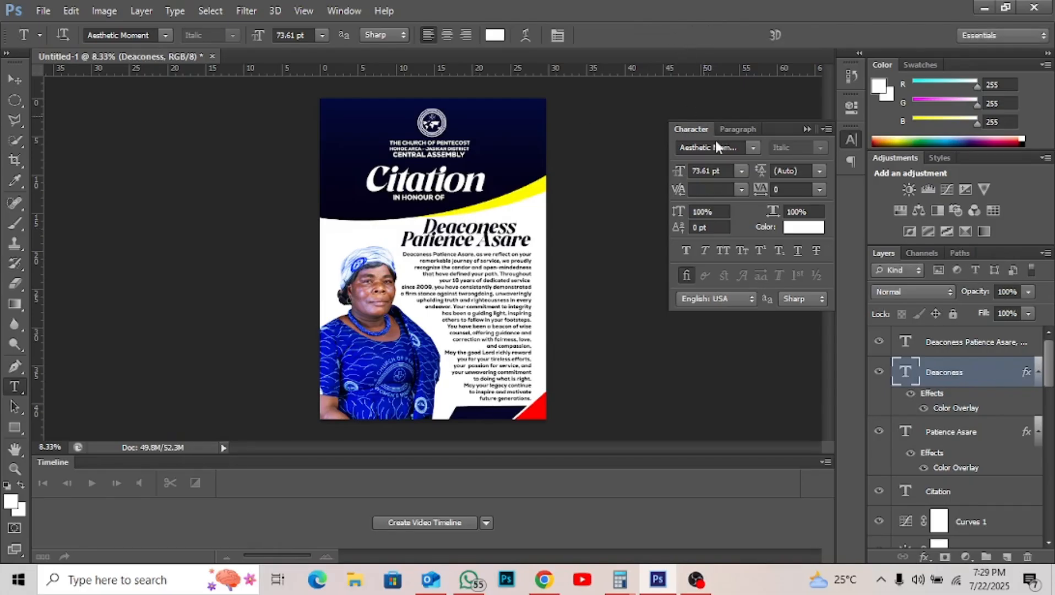
{"action": "left_click", "coordinate": [752, 148]}
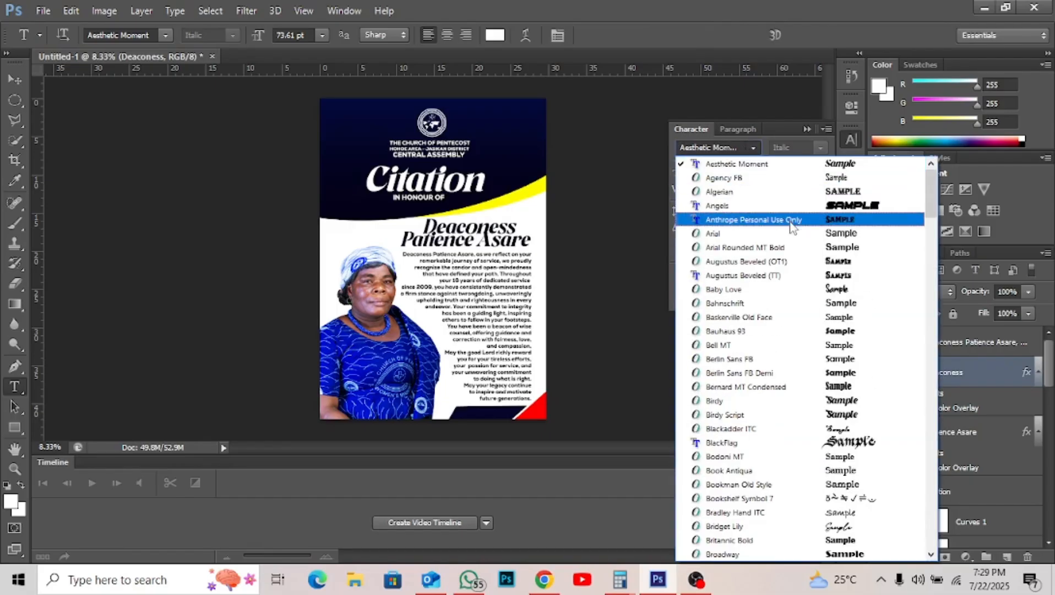
{"action": "left_click", "coordinate": [690, 126]}
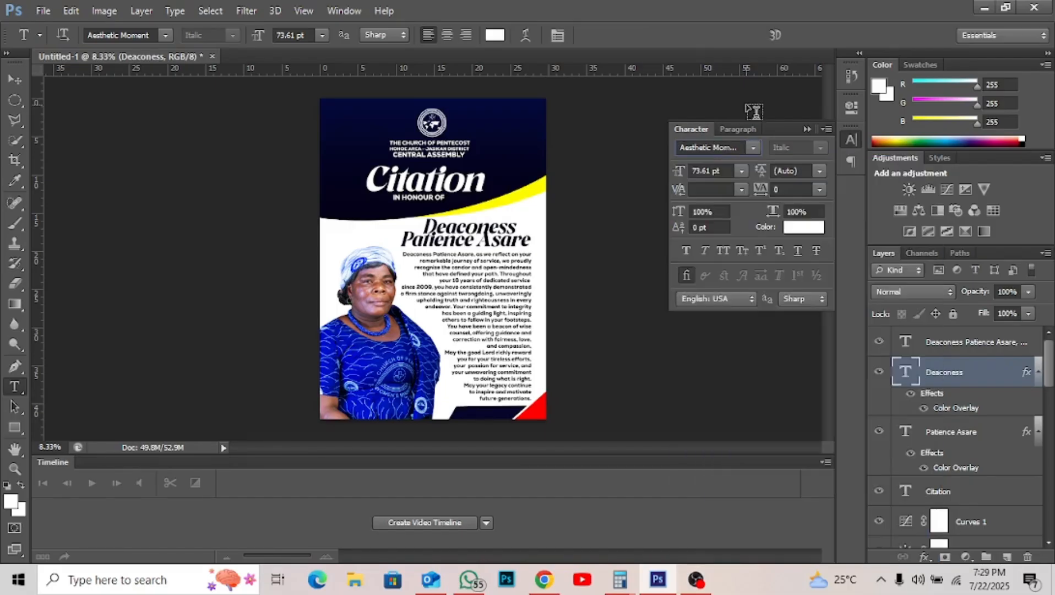
{"action": "left_click", "coordinate": [562, 33]}
{"action": "left_click", "coordinate": [563, 34]}
{"action": "left_click", "coordinate": [563, 33]}
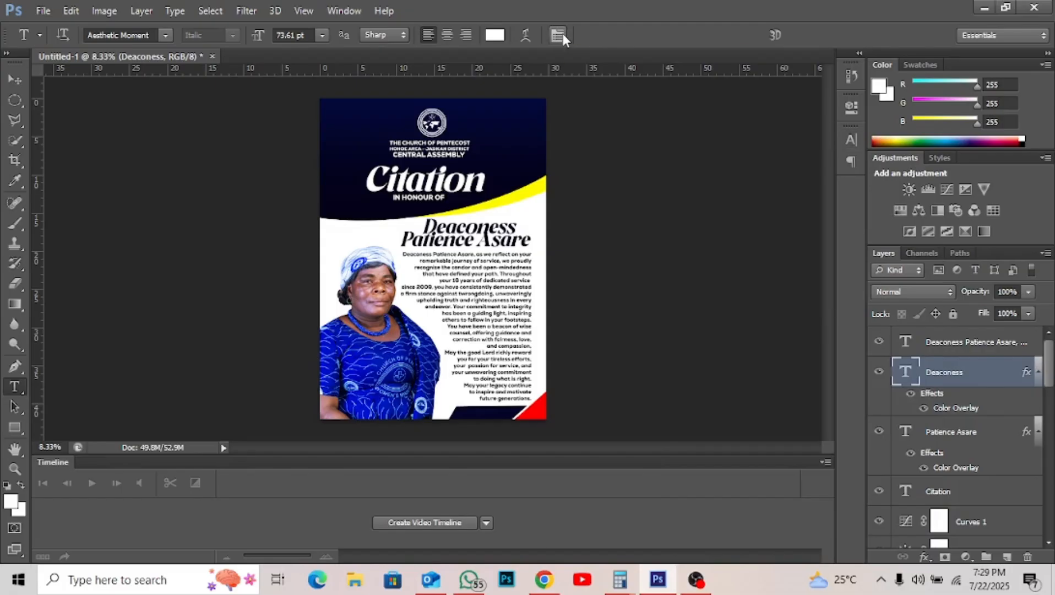
{"action": "left_click", "coordinate": [563, 34]}
{"action": "left_click", "coordinate": [752, 144]}
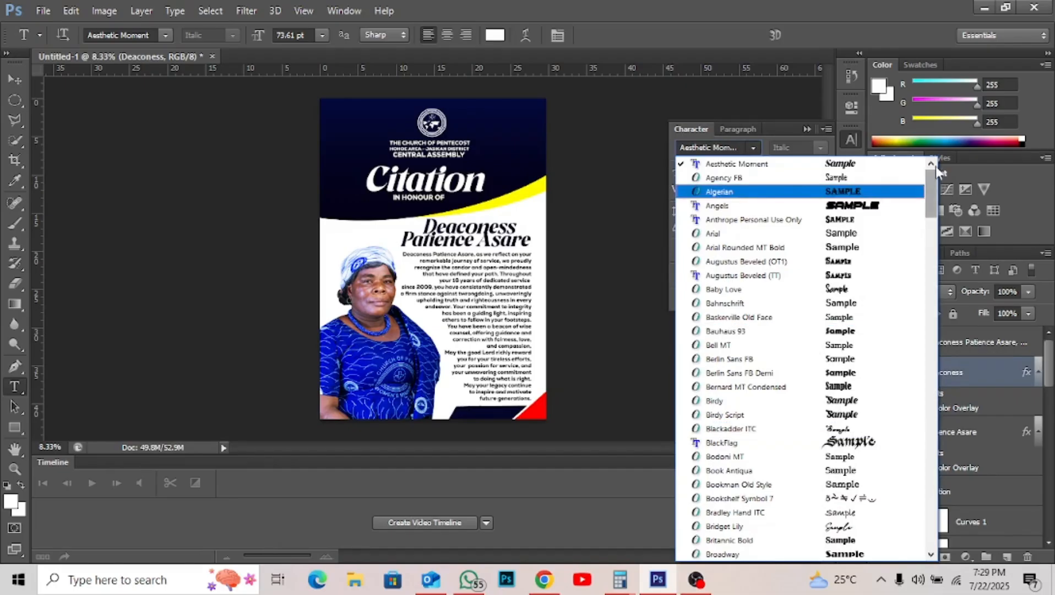
{"action": "left_click_drag", "start_coordinate": [931, 194], "coordinate": [941, 310]}
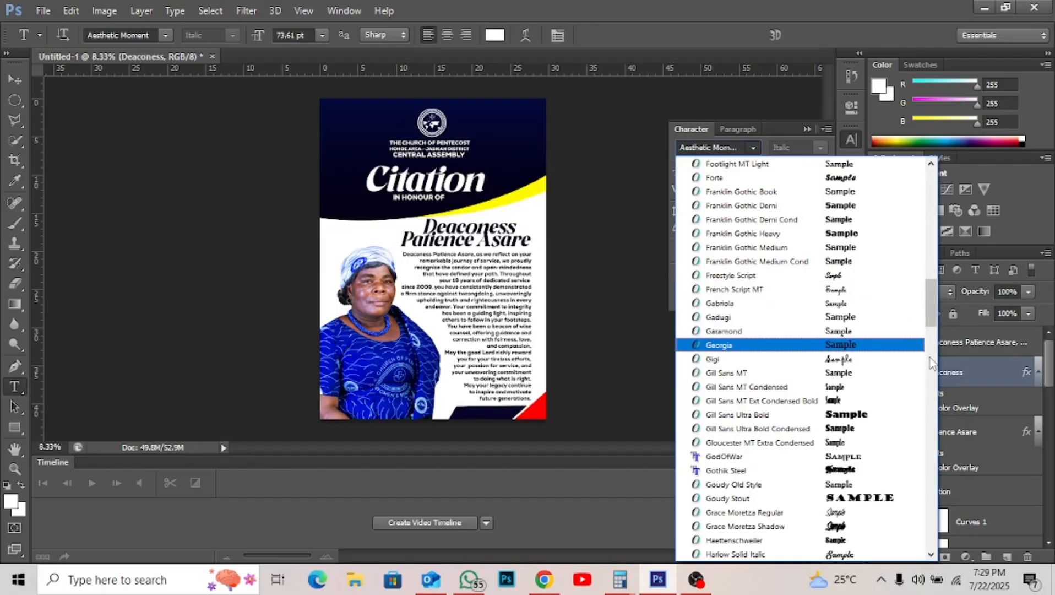
{"action": "scroll", "coordinate": [931, 366], "scroll_direction": "down", "scroll_amount": 5}
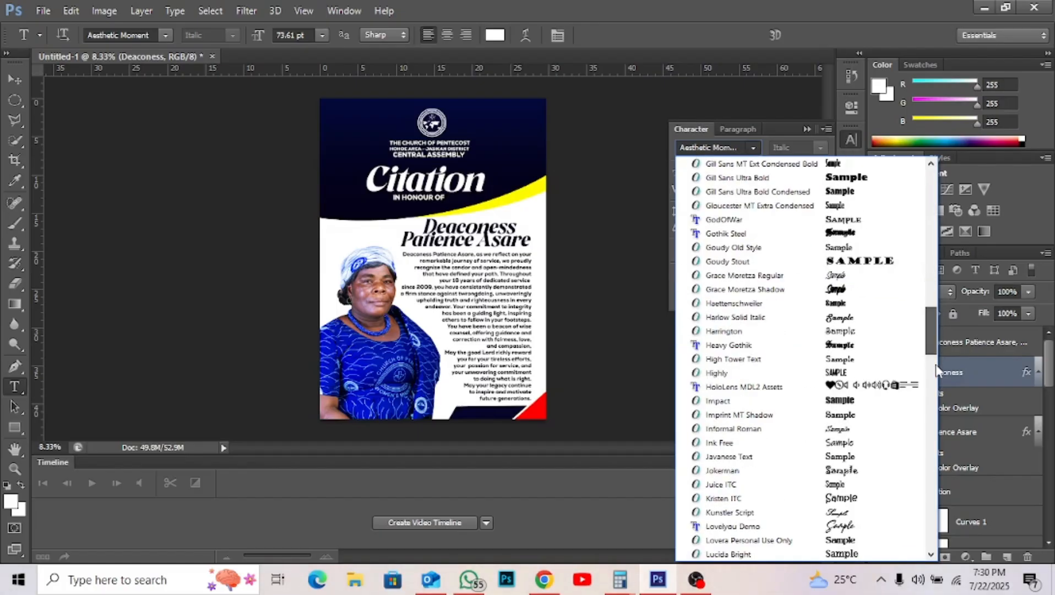
{"action": "scroll", "coordinate": [855, 314], "scroll_direction": "down", "scroll_amount": 3}
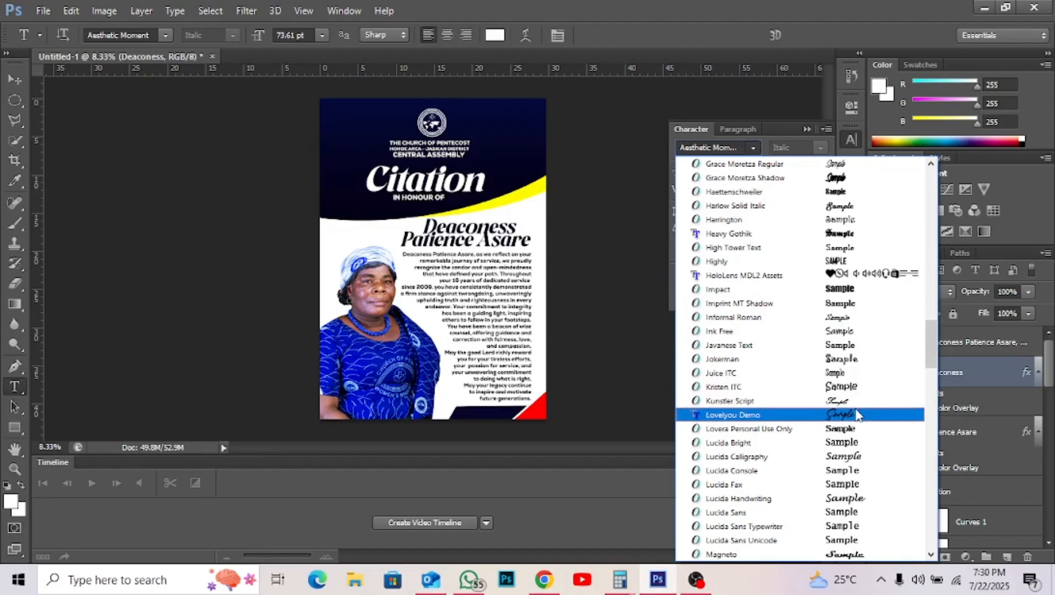
{"action": "left_click", "coordinate": [857, 416]}
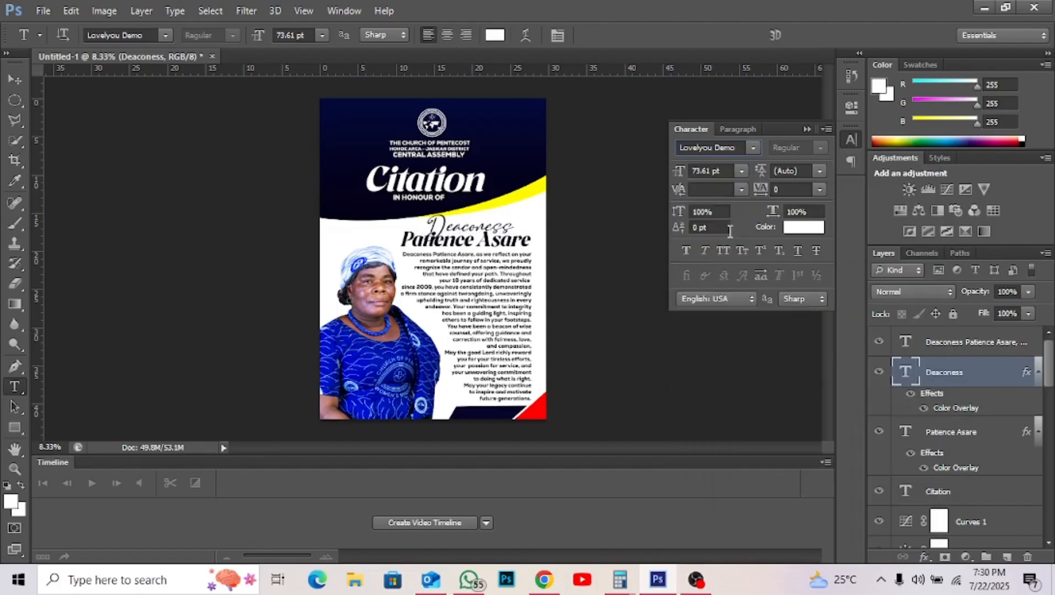
- Set Deaconess to 50 pt and nudge it right and slightly down above the name heading
{"action": "double_click", "coordinate": [704, 171]}
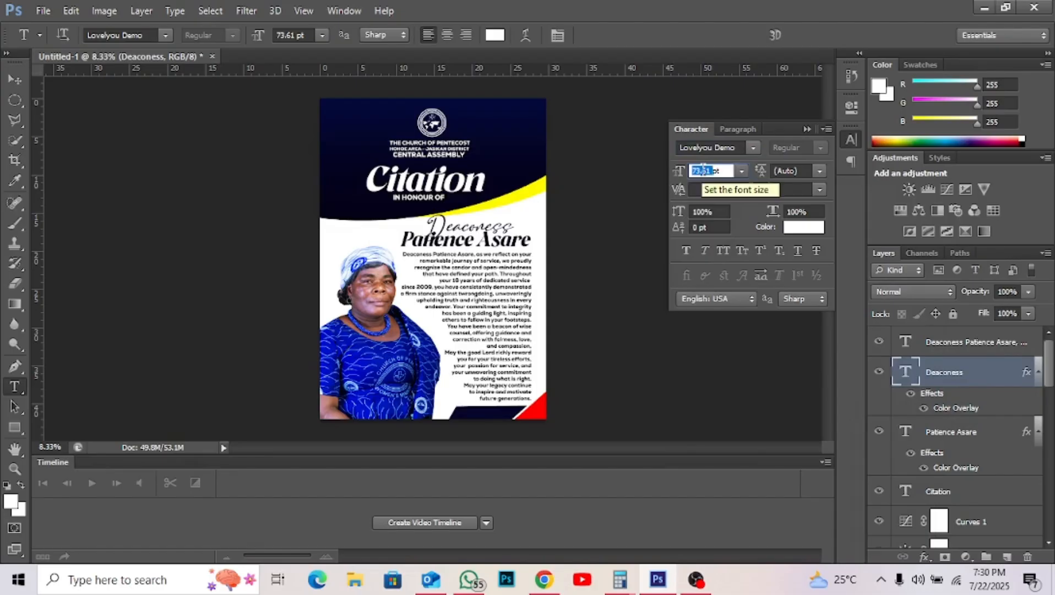
{"action": "type", "text": "50"}
{"action": "key", "text": "Return"}
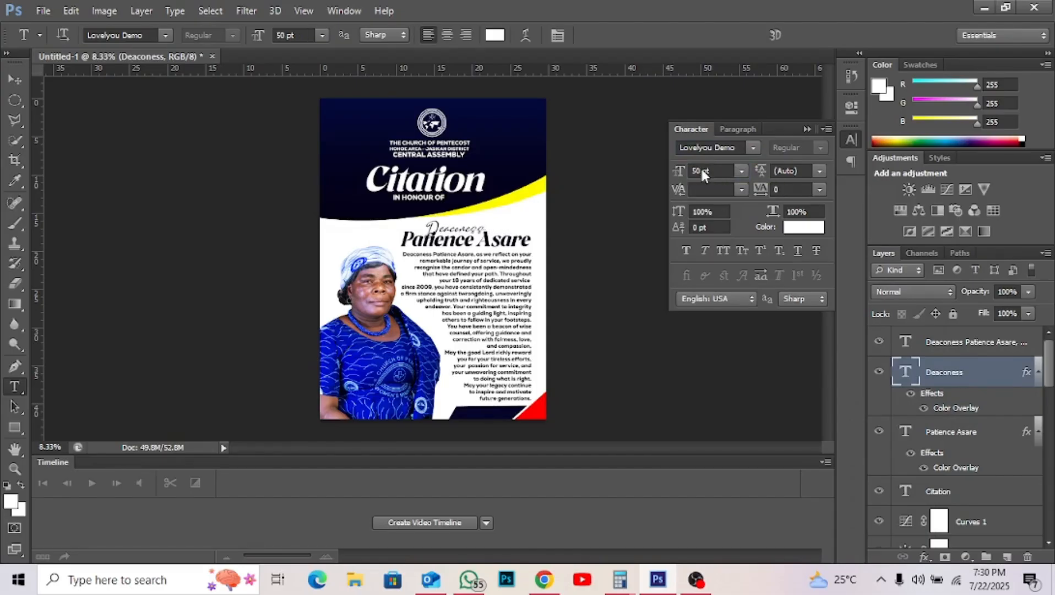
{"action": "key", "text": "v"}
{"action": "key", "text": "shift+Right"}
{"action": "key", "text": "shift+Right"}
{"action": "key", "text": "shift+Right"}
{"action": "key", "text": "shift+Right"}
{"action": "key", "text": "shift+Right"}
{"action": "key", "text": "shift+Right"}
{"action": "key", "text": "shift+Right"}
{"action": "key", "text": "shift+Right"}
{"action": "key", "text": "shift+Right"}
{"action": "key", "text": "shift+Right"}
{"action": "key", "text": "shift+Right"}
{"action": "key", "text": "shift+Right"}
{"action": "key", "text": "shift+Right"}
{"action": "key", "text": "shift+Right"}
{"action": "key", "text": "shift+Right"}
{"action": "key", "text": "shift+Right"}
{"action": "key", "text": "shift+Right"}
{"action": "key", "text": "shift+Right"}
{"action": "key", "text": "shift+Right"}
{"action": "key", "text": "shift+Right"}
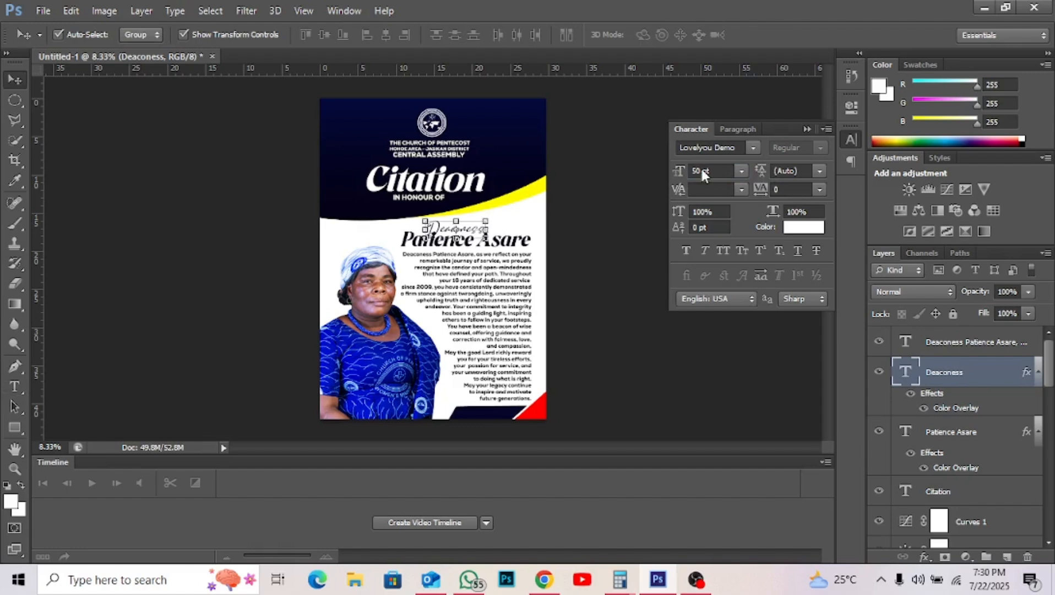
{"action": "key", "text": "shift+Right"}
{"action": "key", "text": "shift+Right"}
{"action": "key", "text": "shift+Right"}
{"action": "key", "text": "shift+Right"}
{"action": "key", "text": "shift+Right"}
{"action": "key", "text": "shift+Right"}
{"action": "key", "text": "shift+Right"}
{"action": "key", "text": "shift+Right"}
{"action": "key", "text": "shift+Right"}
{"action": "key", "text": "shift+Right"}
{"action": "key", "text": "shift+Right"}
{"action": "key", "text": "shift+Right"}
{"action": "key", "text": "shift+Right"}
{"action": "key", "text": "shift+Right"}
{"action": "key", "text": "shift+Right"}
{"action": "key", "text": "shift+Right"}
{"action": "key", "text": "shift+Right"}
{"action": "key", "text": "shift+Right"}
{"action": "key", "text": "shift+Right"}
{"action": "key", "text": "shift+Right"}
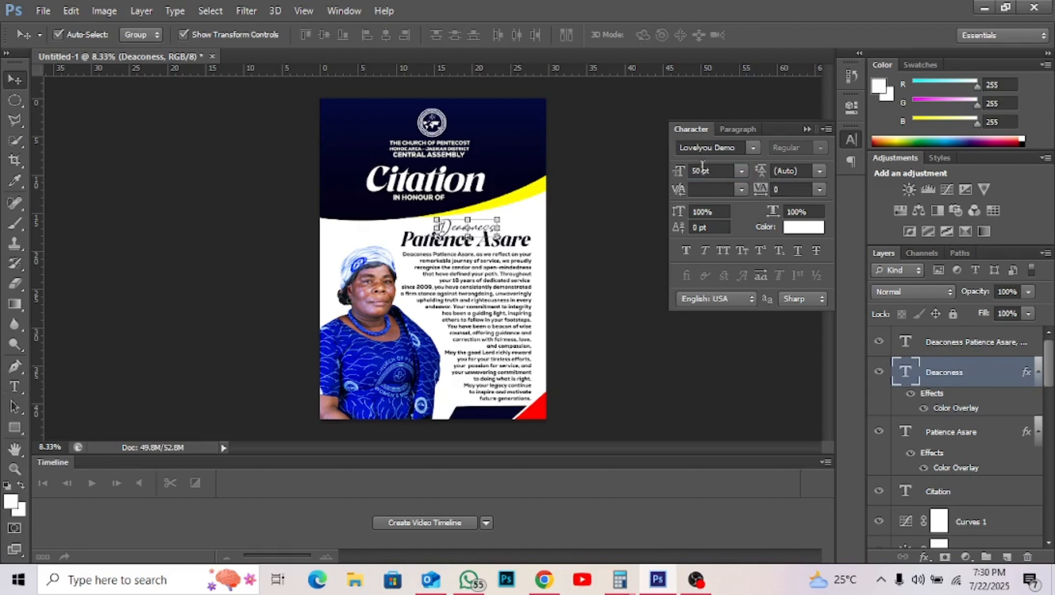
{"action": "key", "text": "shift+Down"}
{"action": "key", "text": "shift+Down"}
{"action": "key", "text": "shift+Down"}
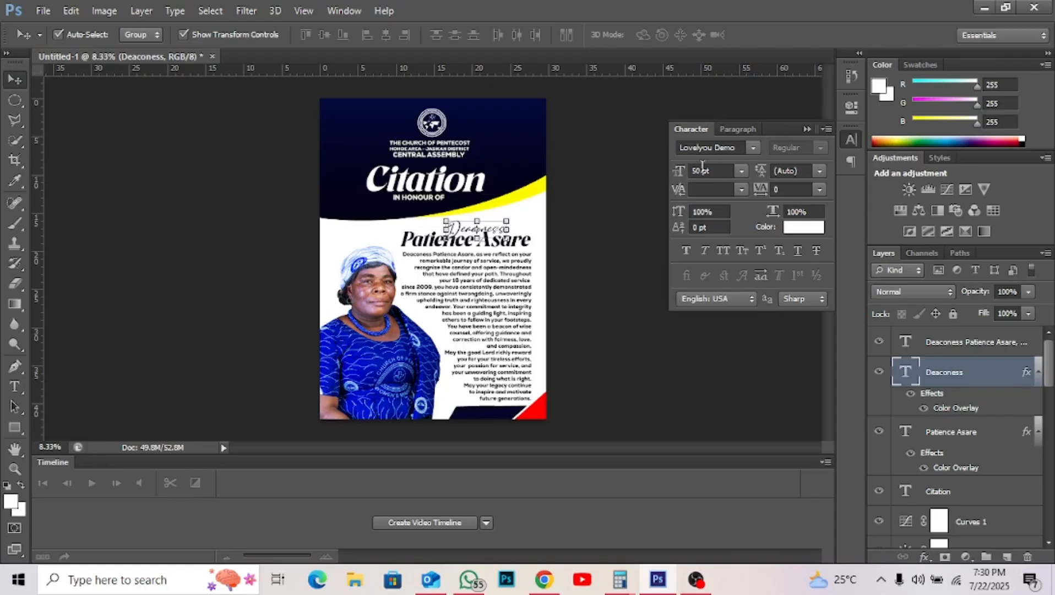
{"action": "left_click", "coordinate": [604, 268]}
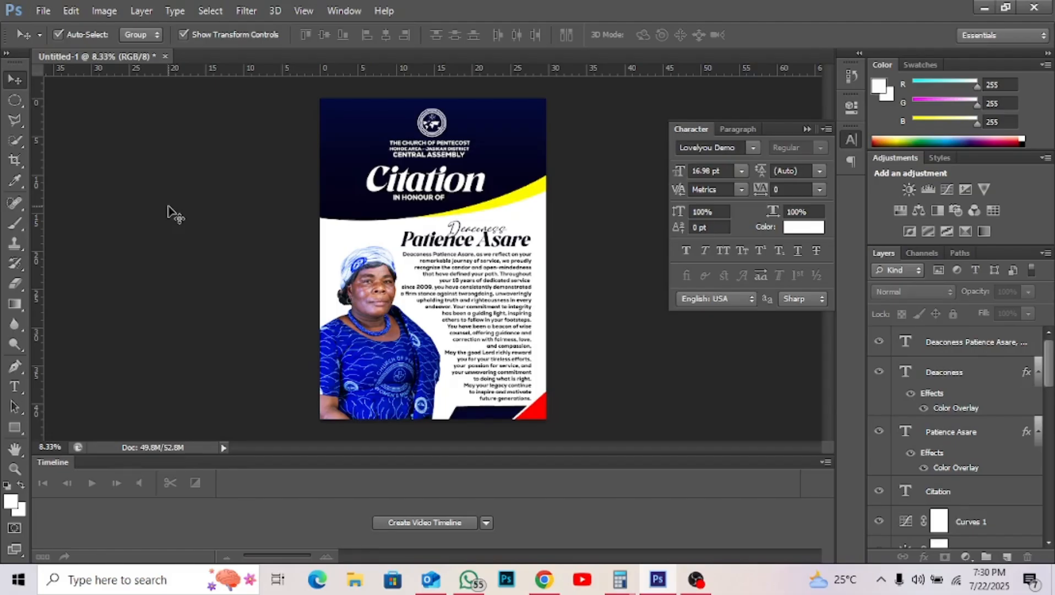
- Save the poster to the Desktop as CITATION.psd, accepting the compatibility option
{"action": "key", "text": "ctrl+s"}
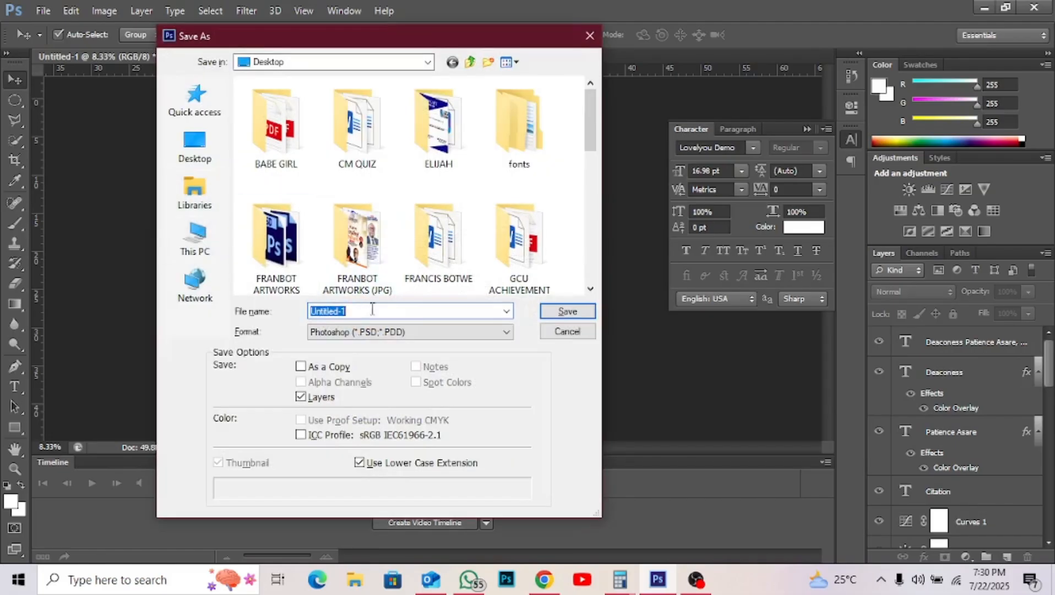
{"action": "type", "text": "CITATION"}
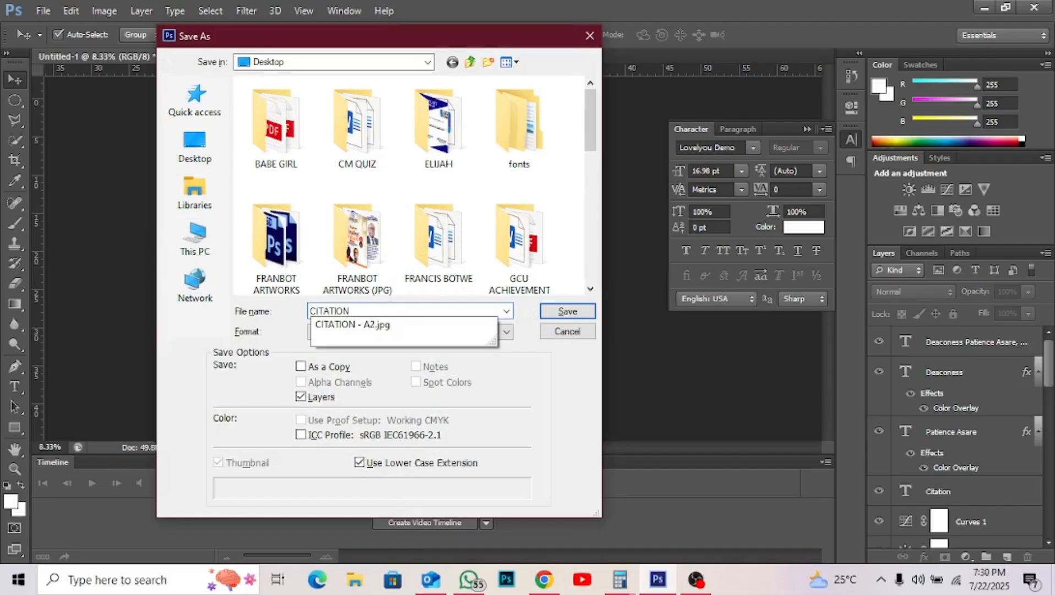
{"action": "left_click", "coordinate": [200, 160]}
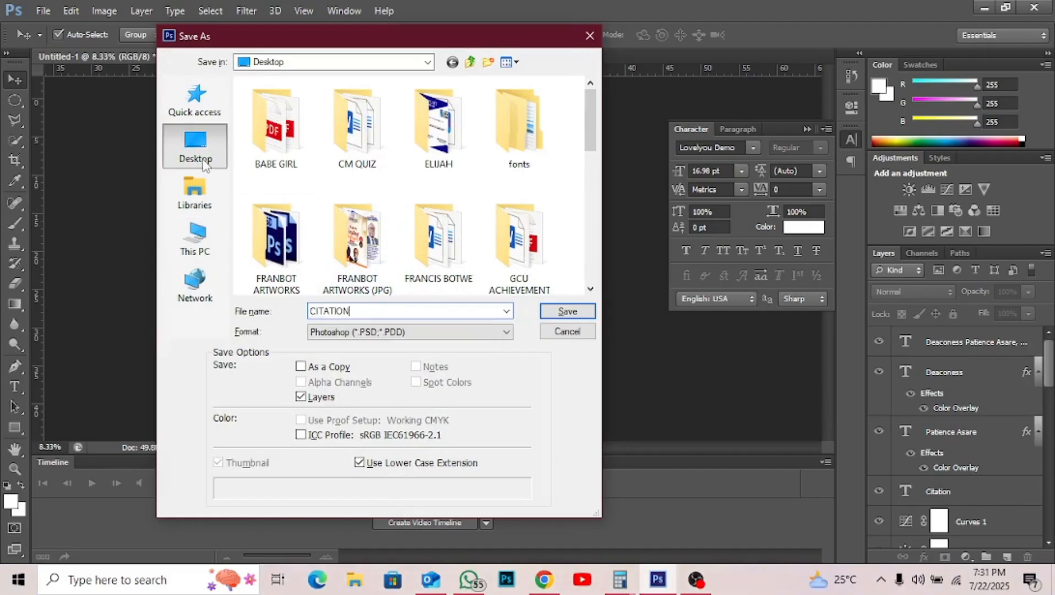
{"action": "left_click", "coordinate": [581, 313]}
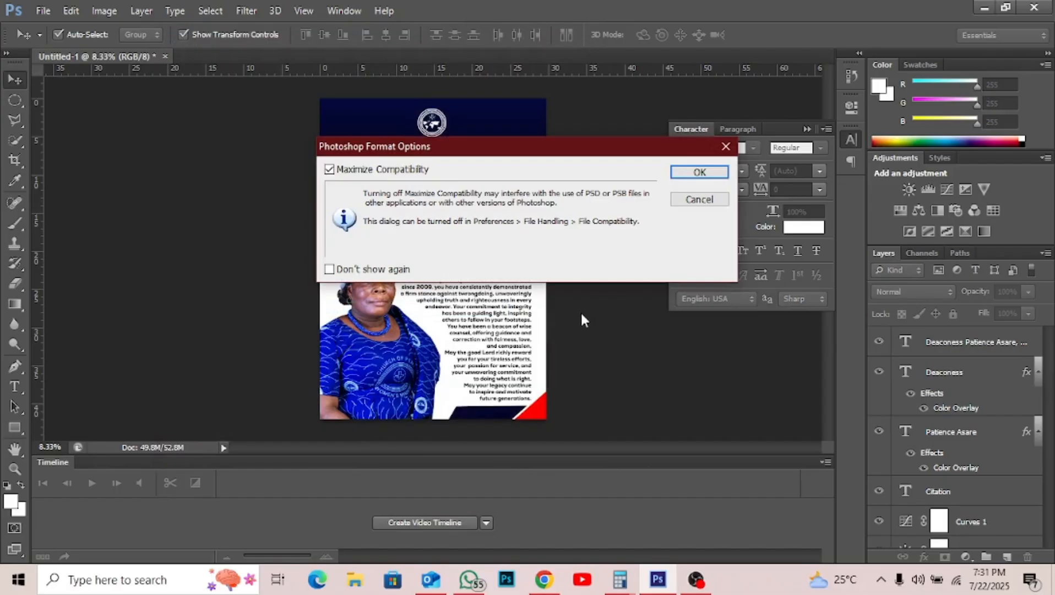
{"action": "key", "text": "Return"}
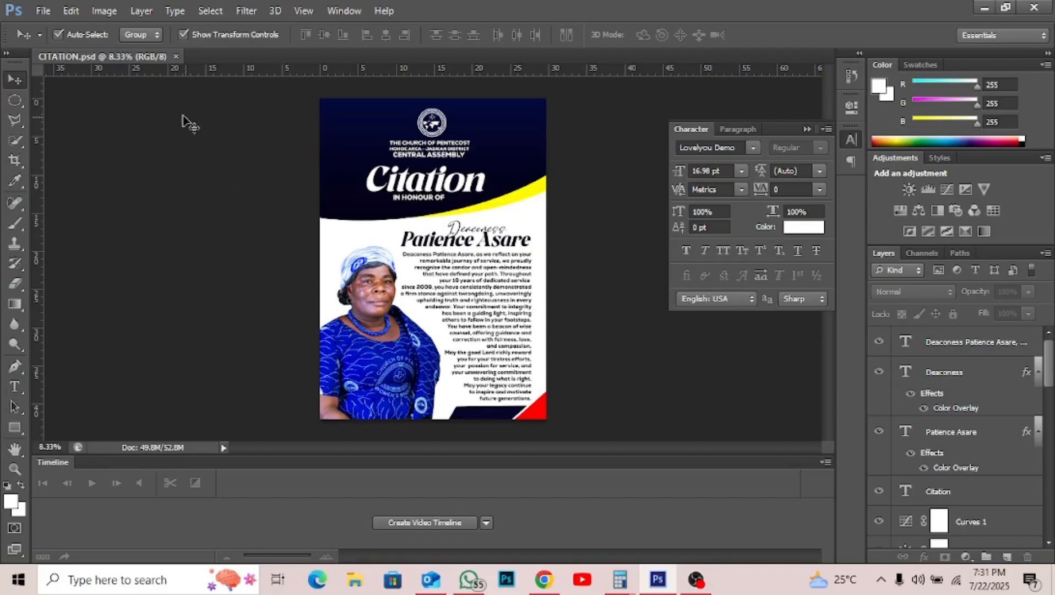
- Save a JPEG copy to the Desktop at Quality 12 Maximum, then minimize Photoshop
{"action": "left_click", "coordinate": [44, 11]}
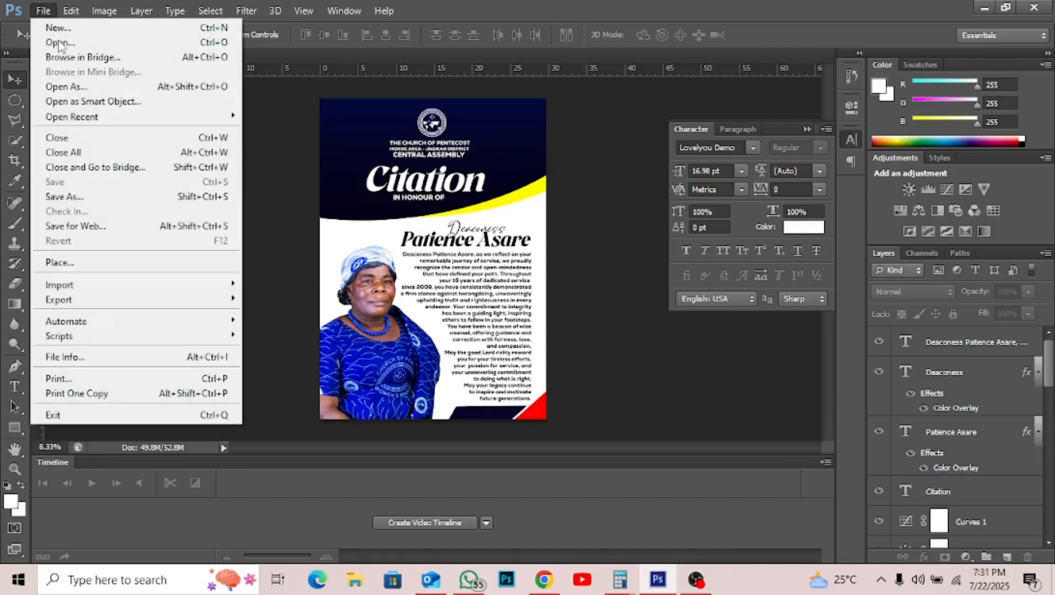
{"action": "left_click", "coordinate": [87, 197]}
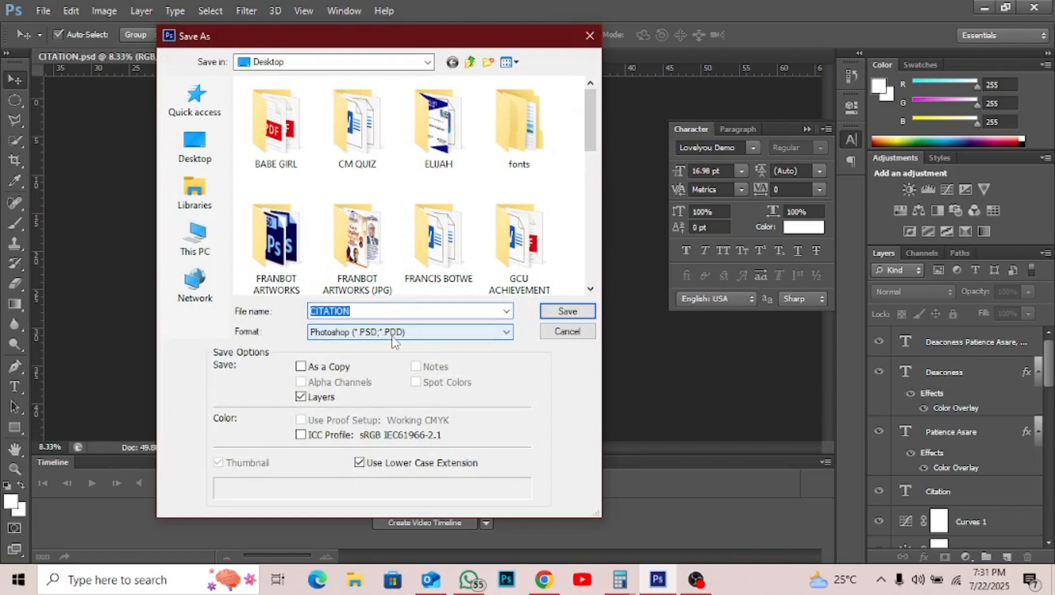
{"action": "left_click", "coordinate": [419, 332]}
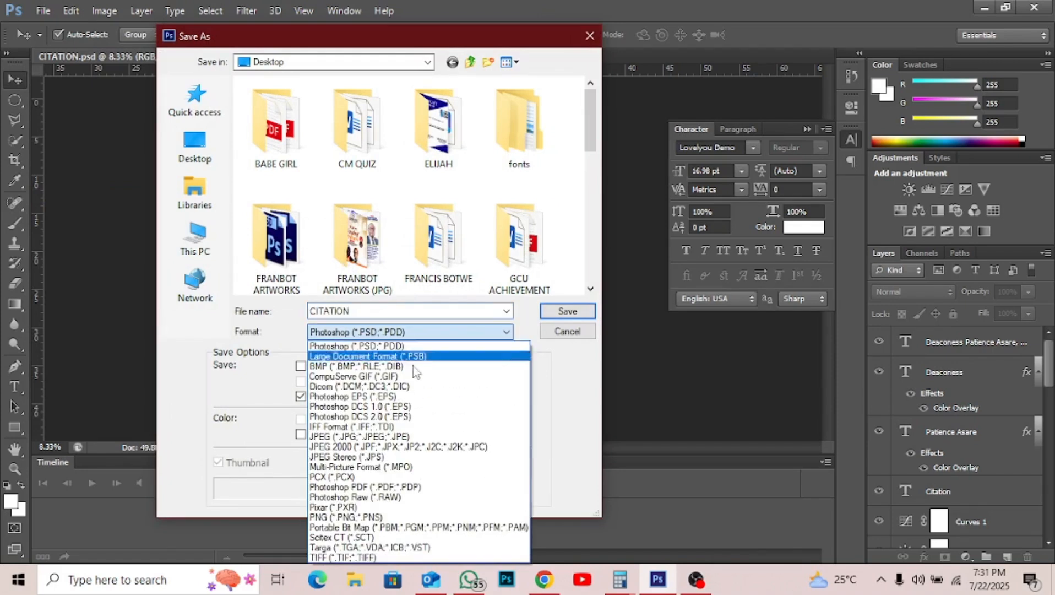
{"action": "left_click", "coordinate": [413, 436]}
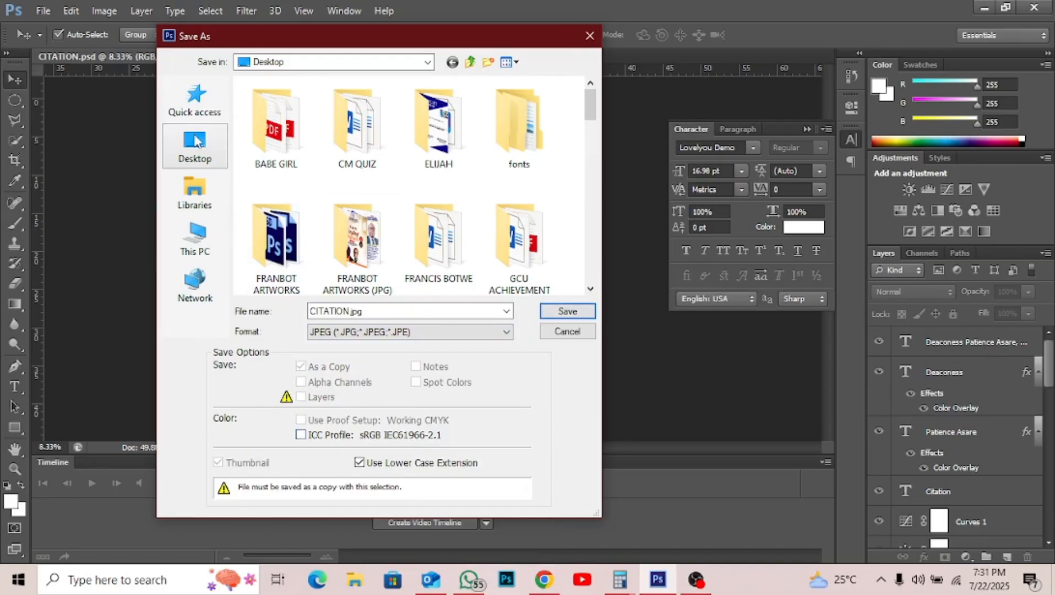
{"action": "left_click", "coordinate": [194, 154]}
{"action": "left_click", "coordinate": [576, 310]}
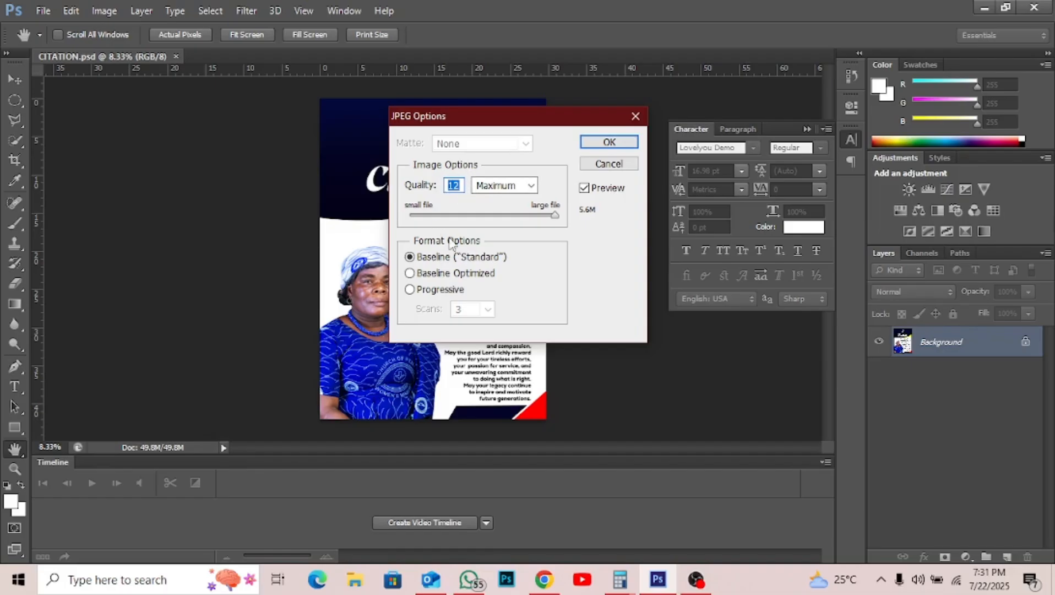
{"action": "left_click", "coordinate": [624, 143]}
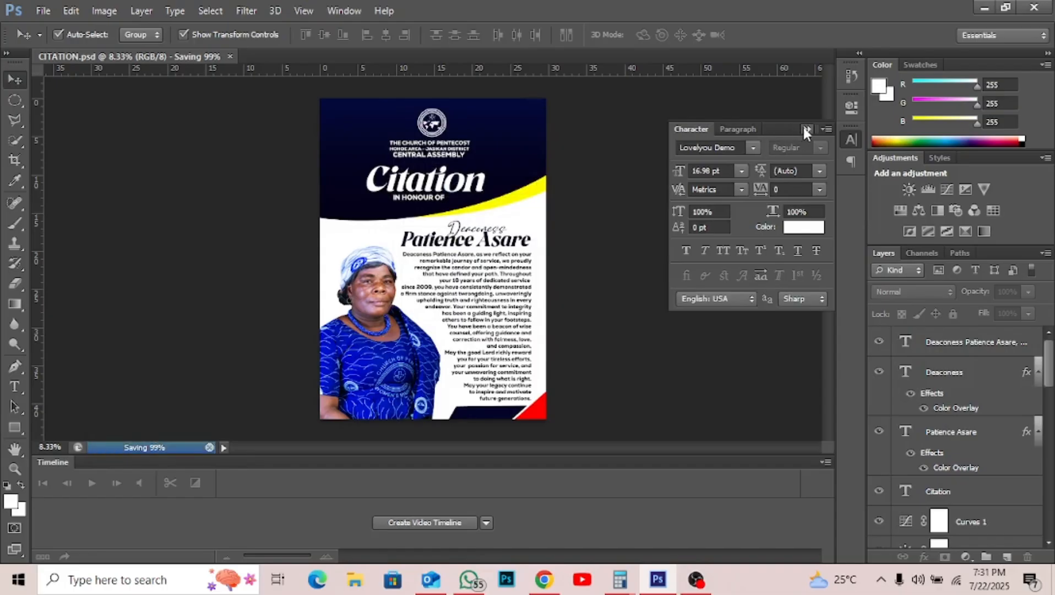
{"action": "left_click", "coordinate": [805, 128]}
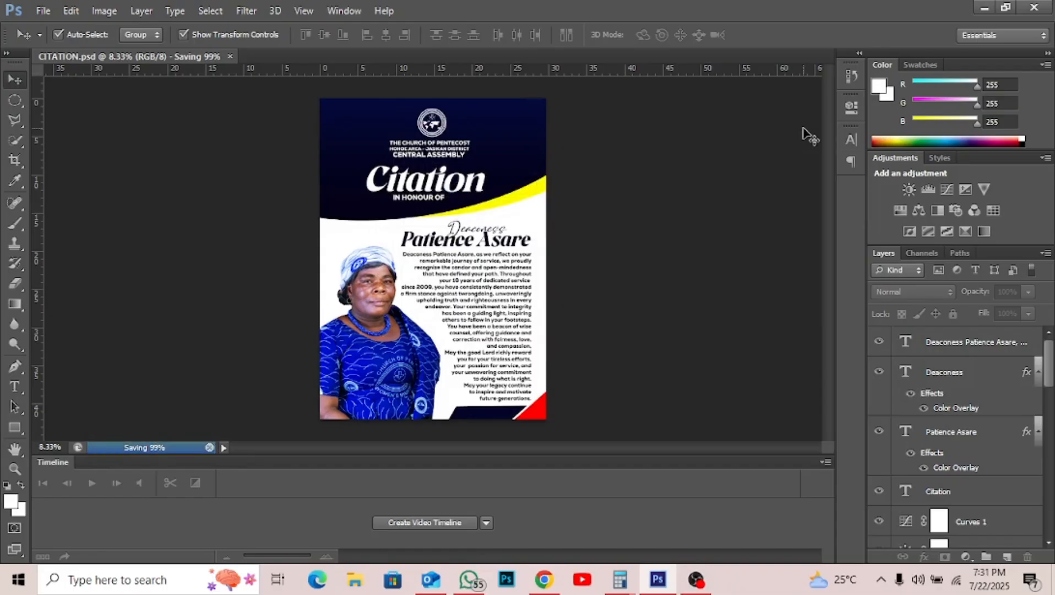
{"action": "left_click", "coordinate": [985, 7]}
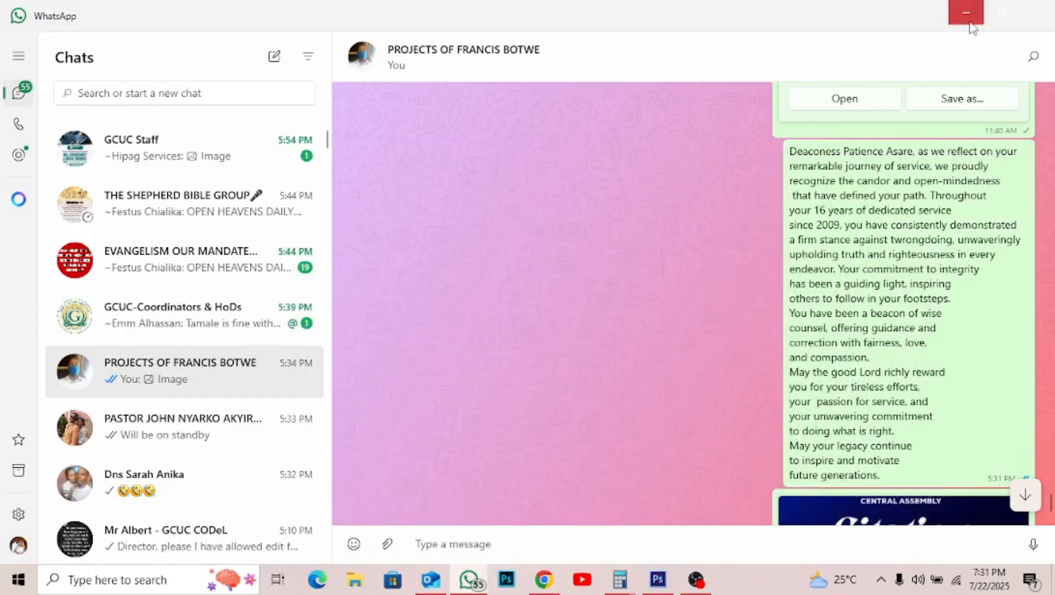
- Minimize WhatsApp and Chrome, open CITATION.jpg from the desktop, and maximize the Photos viewer
{"action": "left_click", "coordinate": [971, 22]}
{"action": "left_click", "coordinate": [968, 15]}
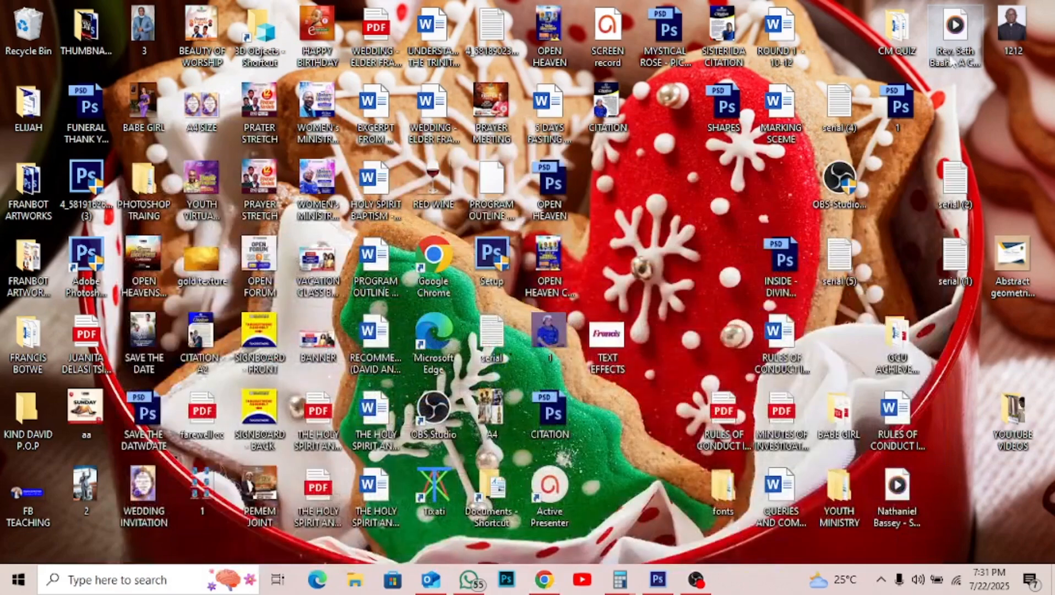
{"action": "double_click", "coordinate": [615, 113]}
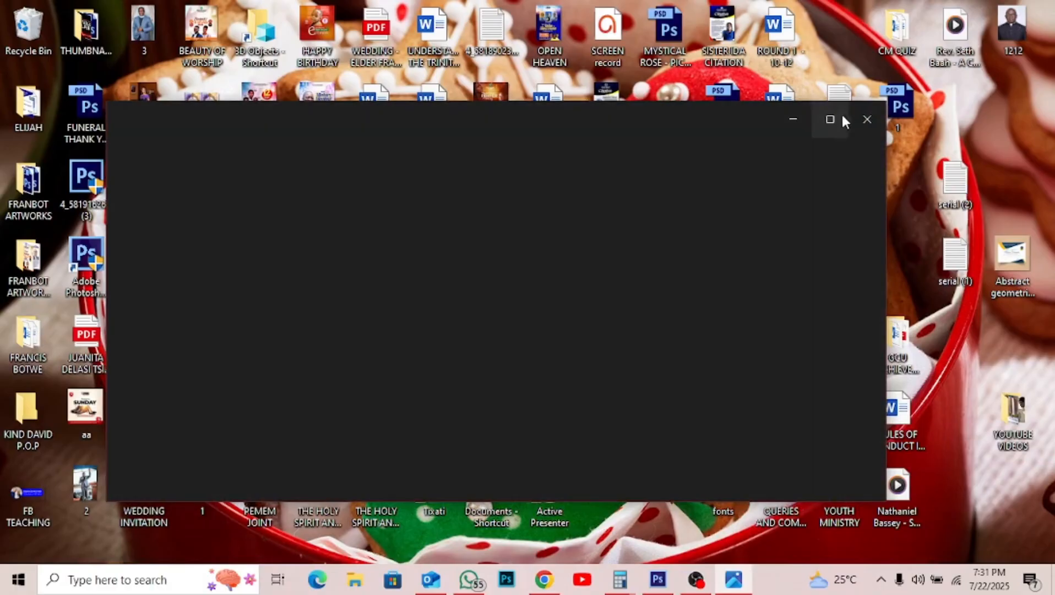
{"action": "left_click", "coordinate": [831, 120]}
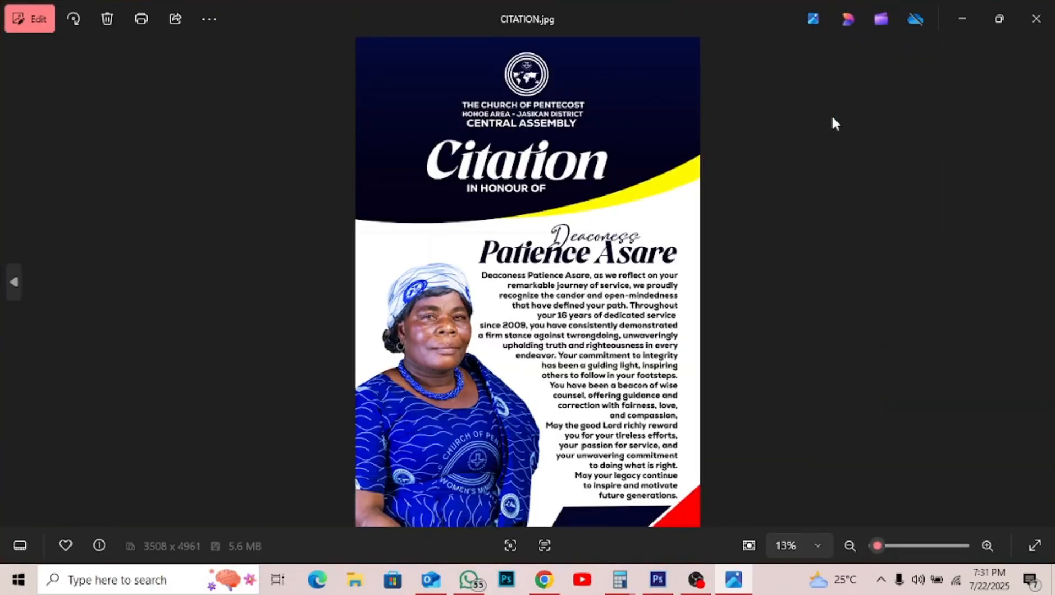